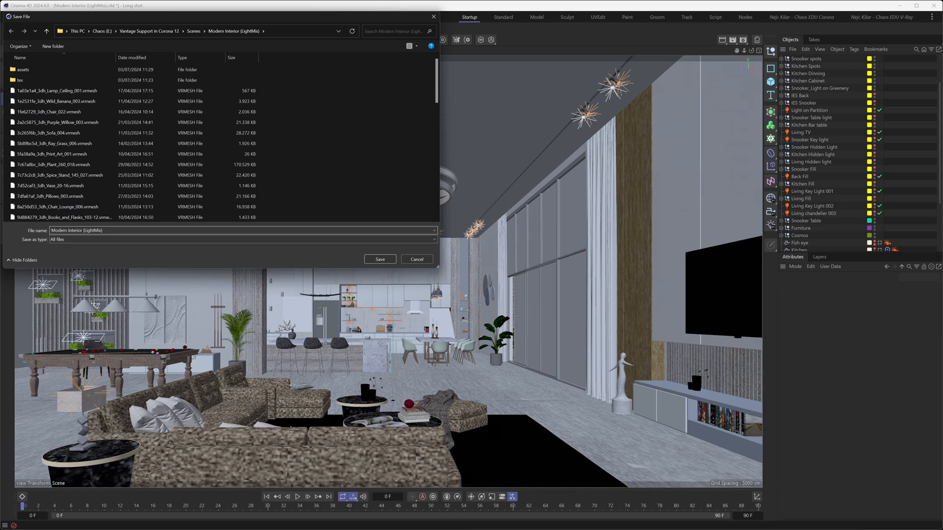
Export the scene for Chaos Vantage with the file name Modern Interior Export
key("ctrl+shift+Left")
type("Expor")
left_click(380, 260)
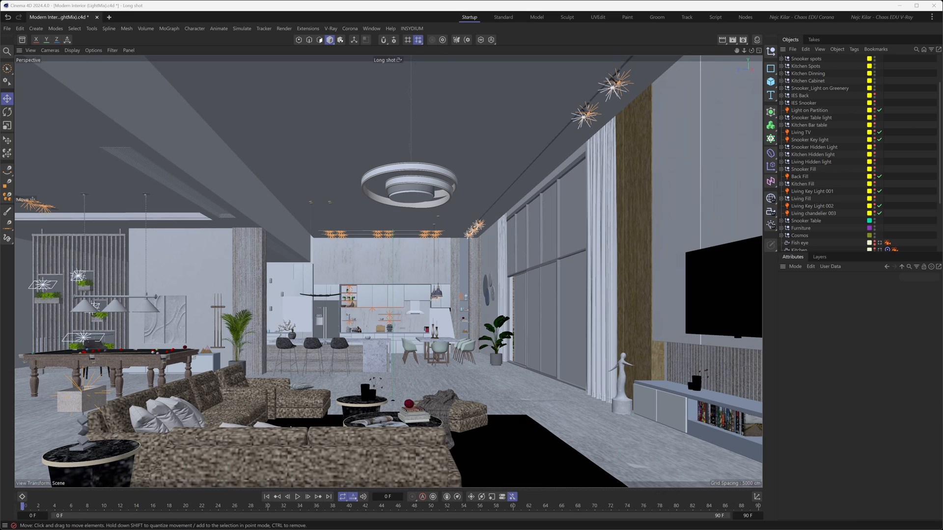
Switch to Chaos Vantage and open the exported Modern Interior Export.vrscene file
left_click(189, 231)
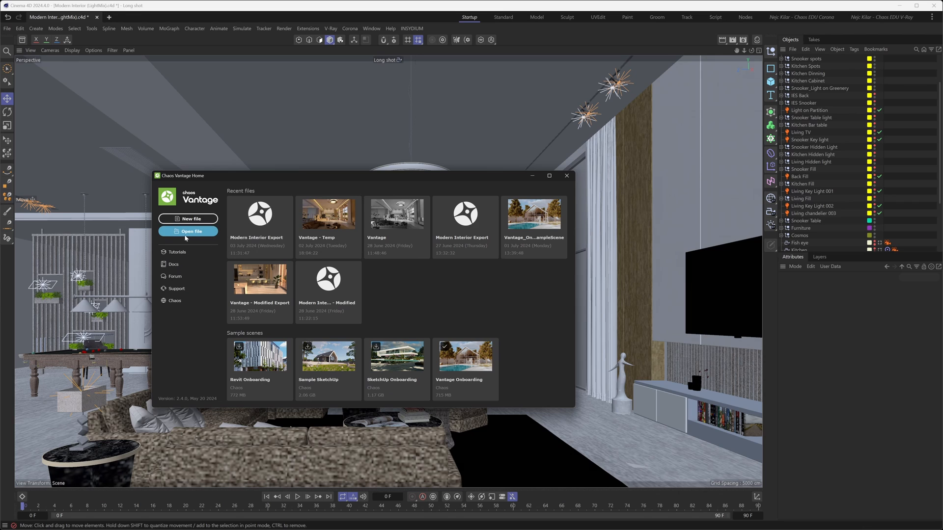
left_click_drag(160, 188, 329, 166)
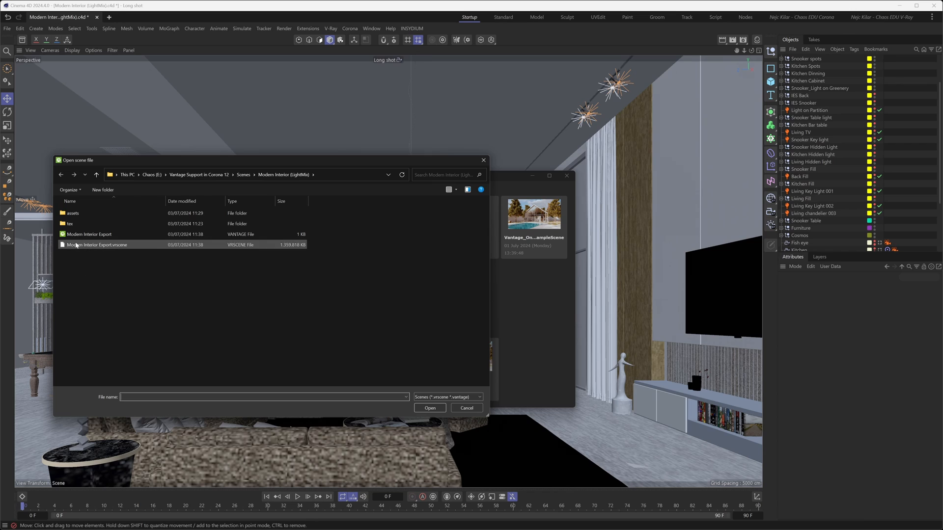
double_click(129, 247)
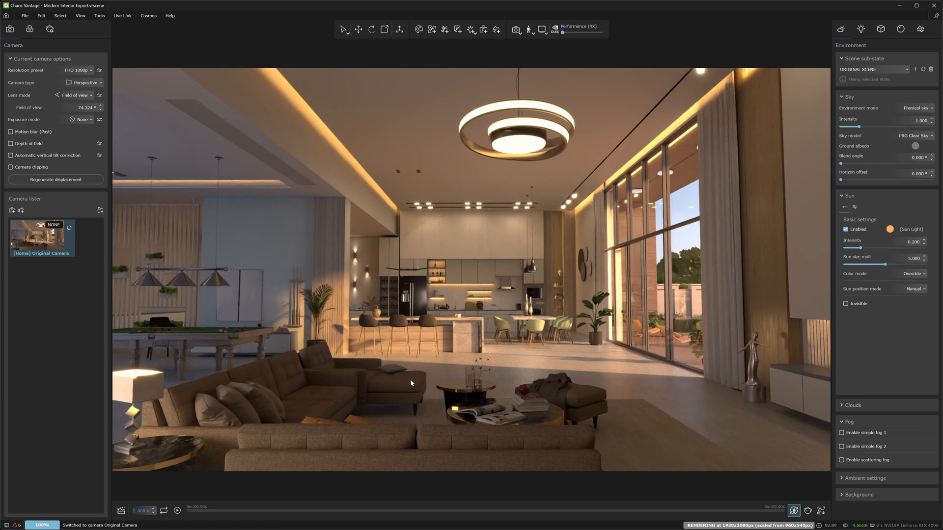
Select the cup on the kitchen island, move it along the countertop and scale it up
right_click_drag(394, 385, 330, 268)
scroll(344, 278, "up", 5)
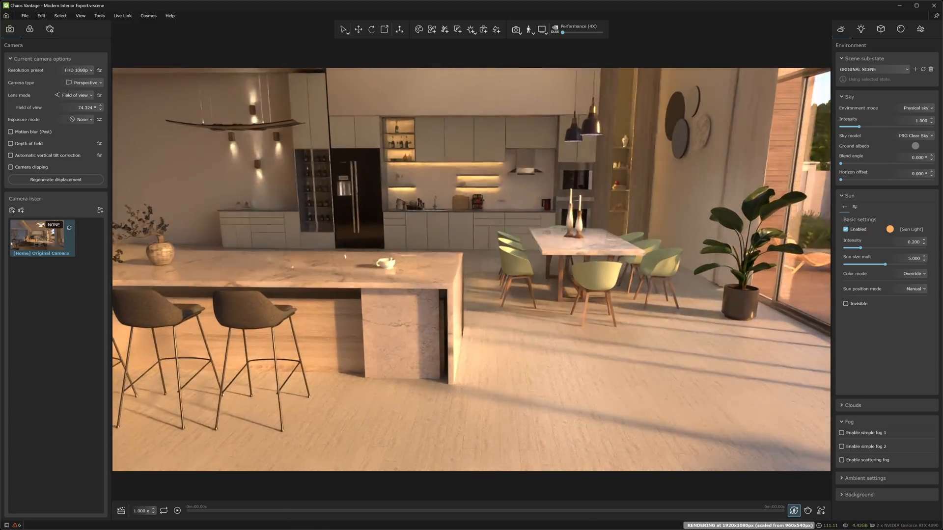
right_click_drag(426, 292, 426, 292)
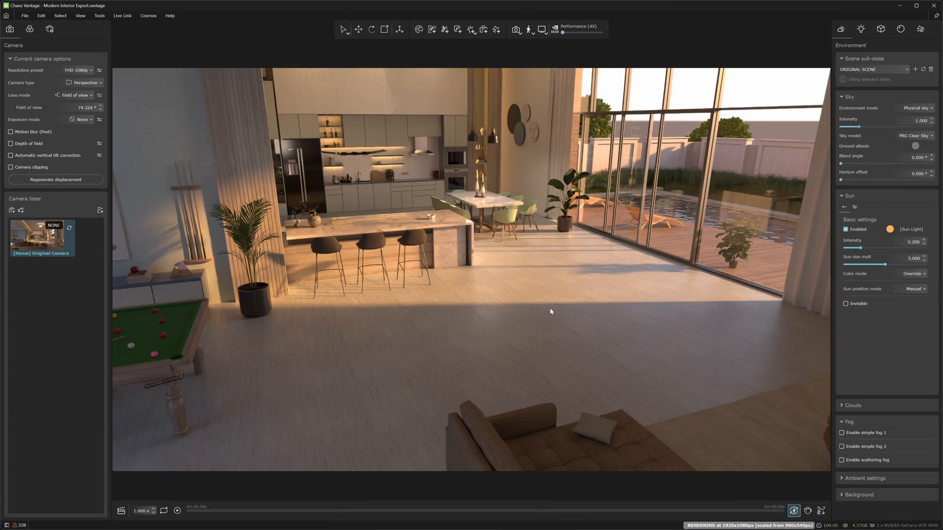
left_click(343, 30)
left_click(437, 222)
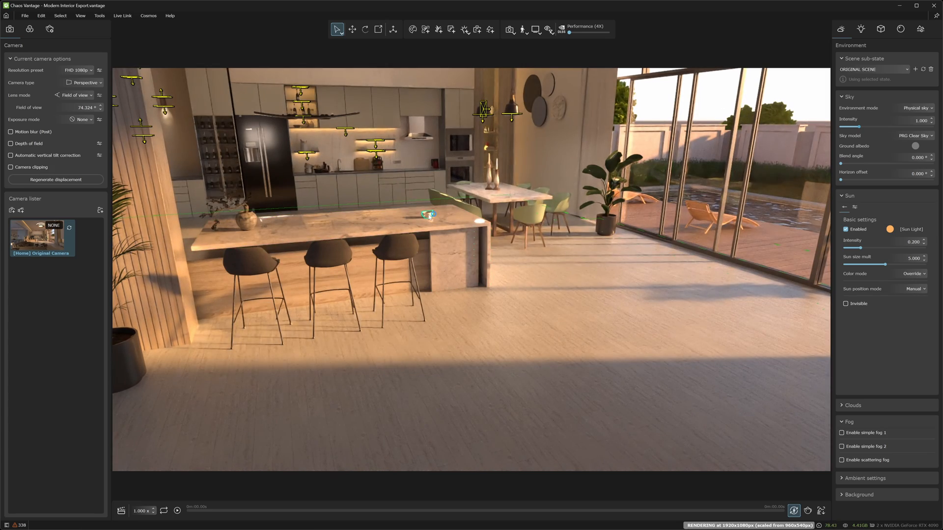
scroll(439, 220, "down", 5)
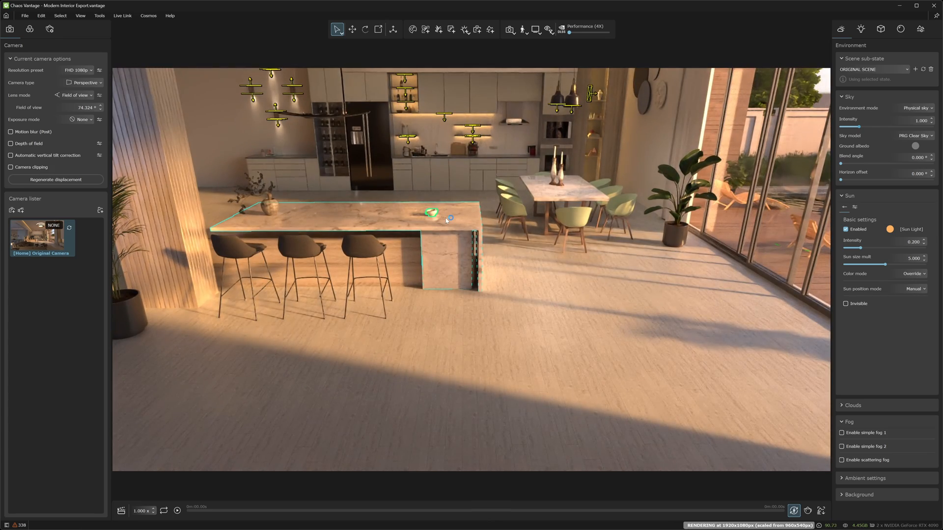
key("w")
left_click_drag(420, 212, 378, 187)
key("r")
key("w")
scroll(380, 198, "up", 5)
middle_click_drag(418, 178, 393, 188, "alt")
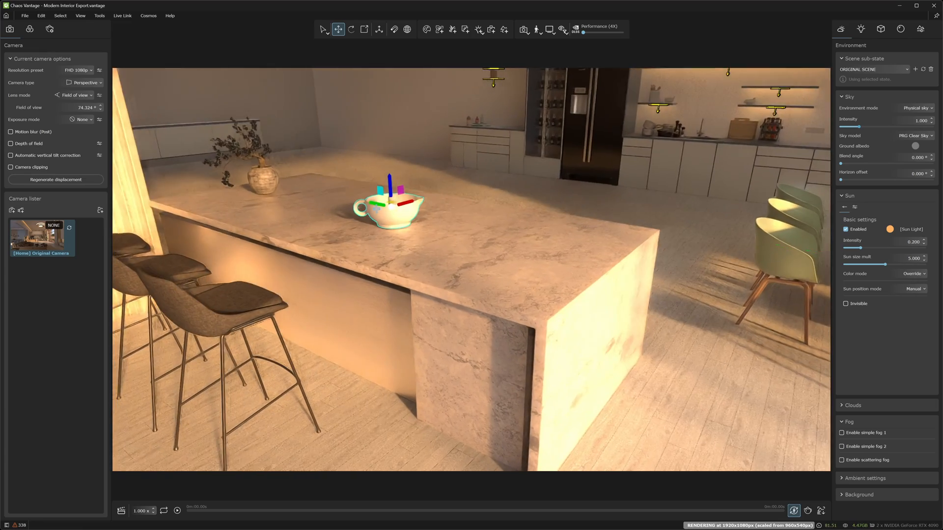
Reposition the enlarged cup on the island countertop and rotate it
left_click_drag(391, 187, 384, 228)
key("e")
key("w")
scroll(384, 229, "down", 5)
middle_click_drag(384, 230, 442, 286, "alt")
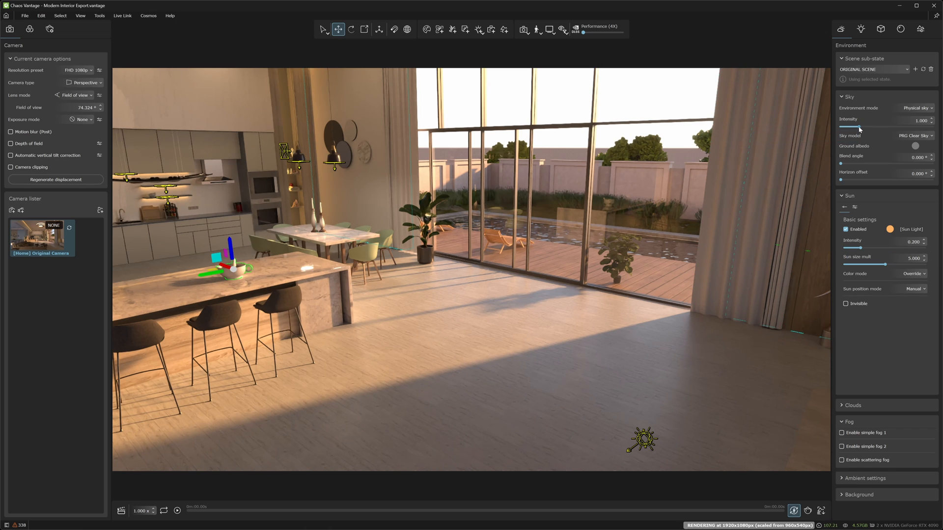
Try a sky intensity of about 0.219 and reset it to 1
left_click_drag(859, 126, 845, 127)
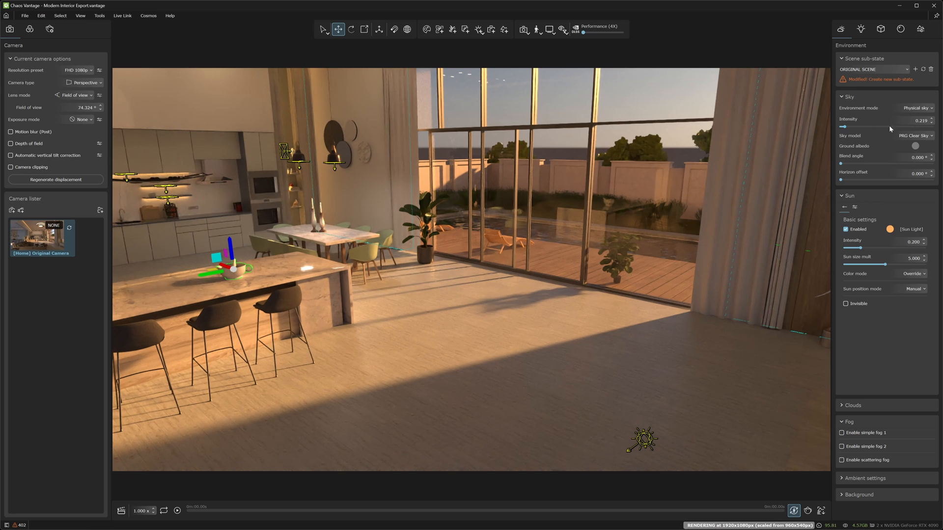
right_click(931, 121)
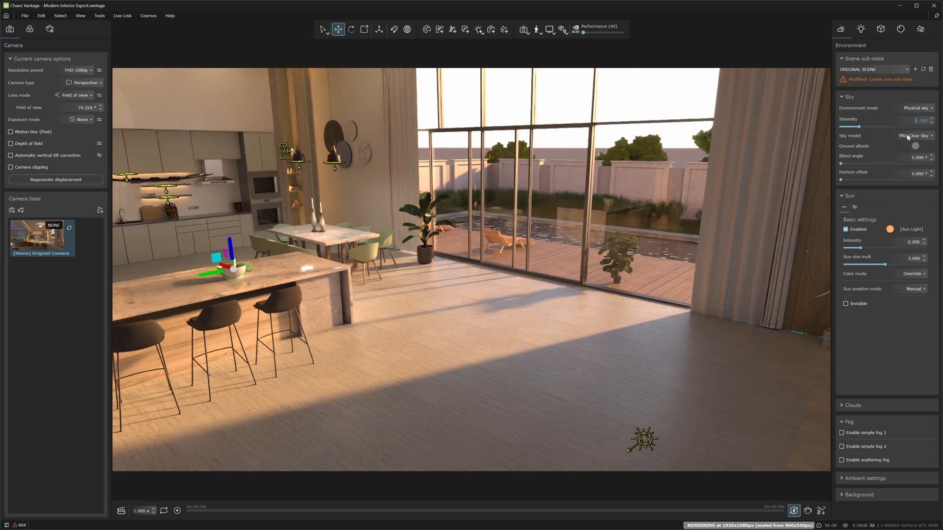
Examine the available sky models and environment modes without changing them
left_click(909, 136)
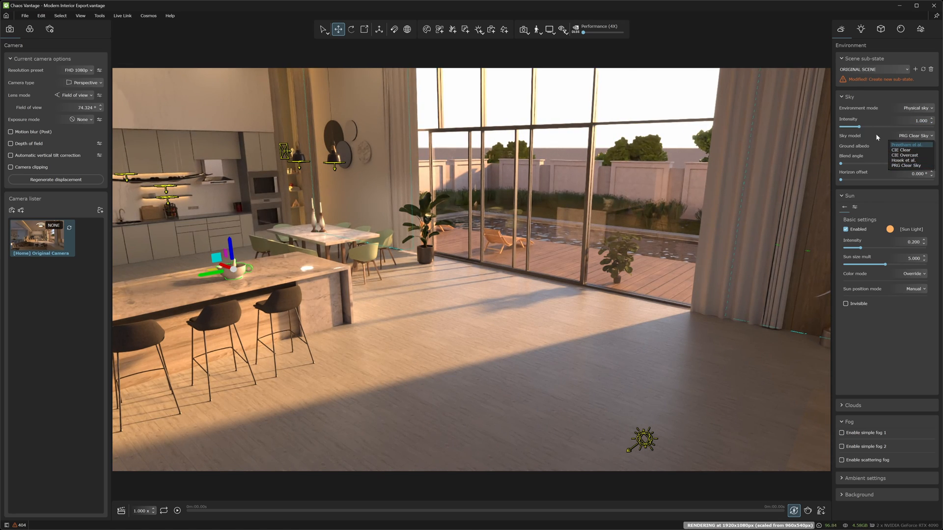
left_click(912, 137)
left_click(917, 109)
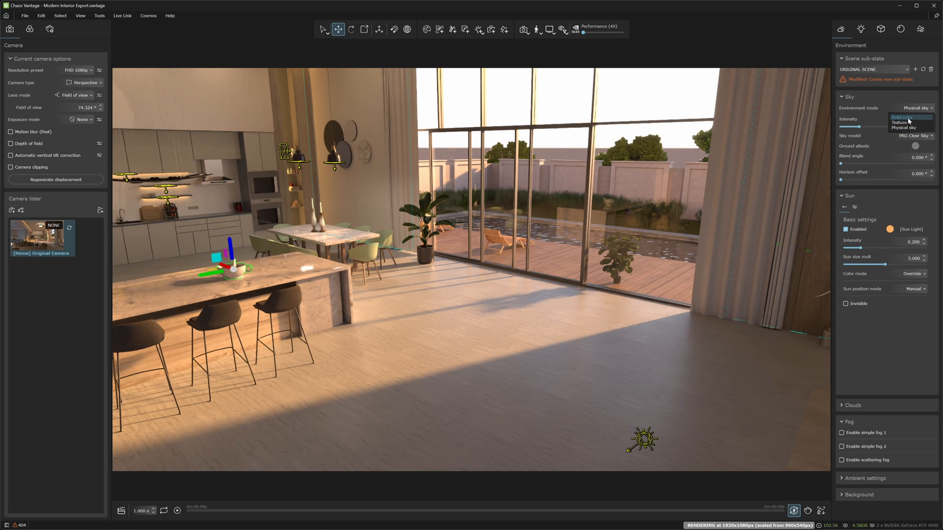
left_click(914, 110)
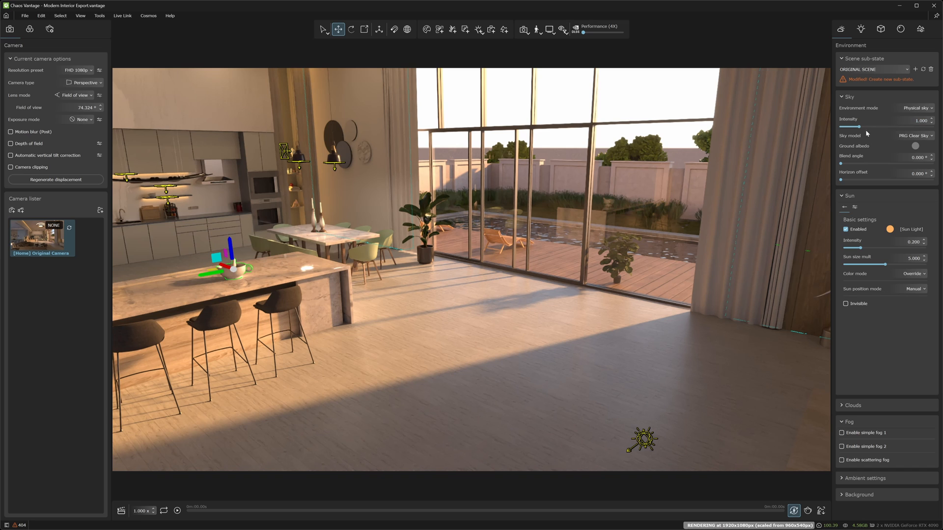
Try a sun intensity of about 0.639 and set it back to 0.2
left_click_drag(539, 234, 549, 211)
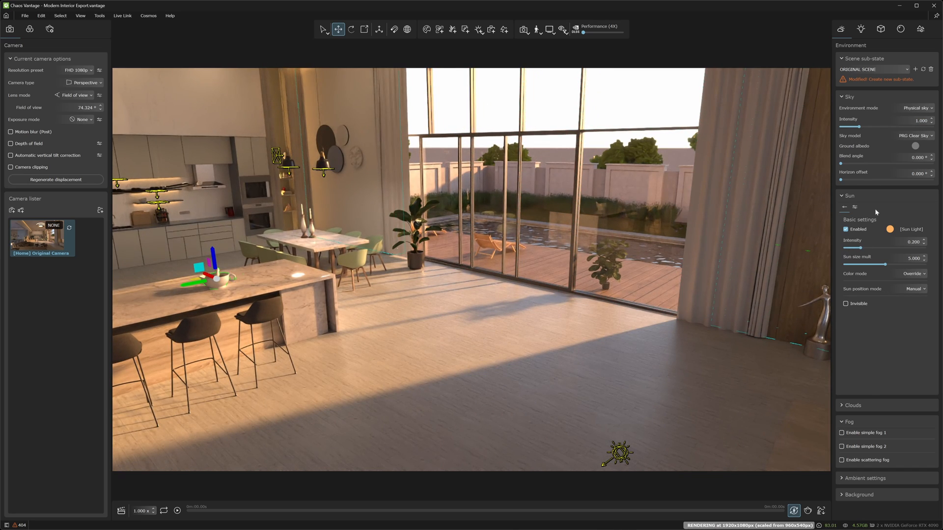
mouse_move(860, 249)
left_mouse_down()
mouse_move(846, 249)
mouse_move(864, 249)
left_mouse_up()
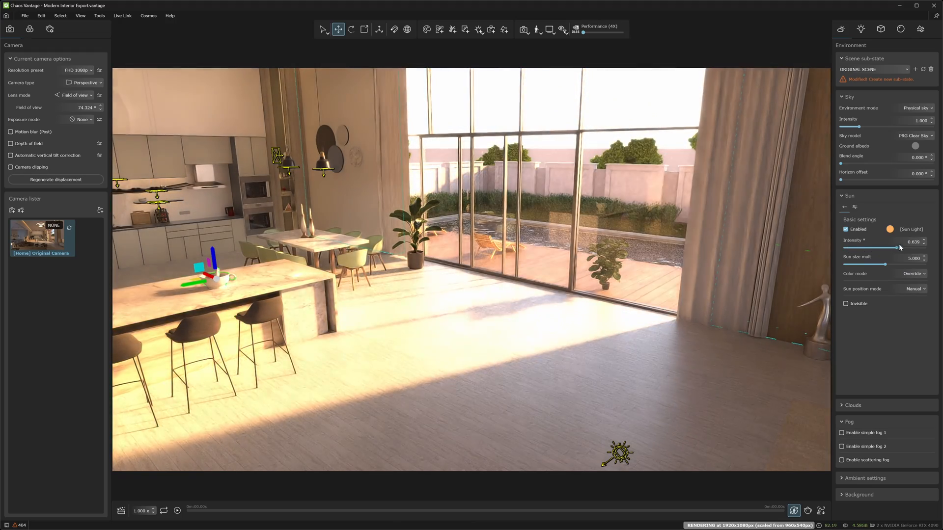
double_click(914, 242)
type("0.2")
key("Return")
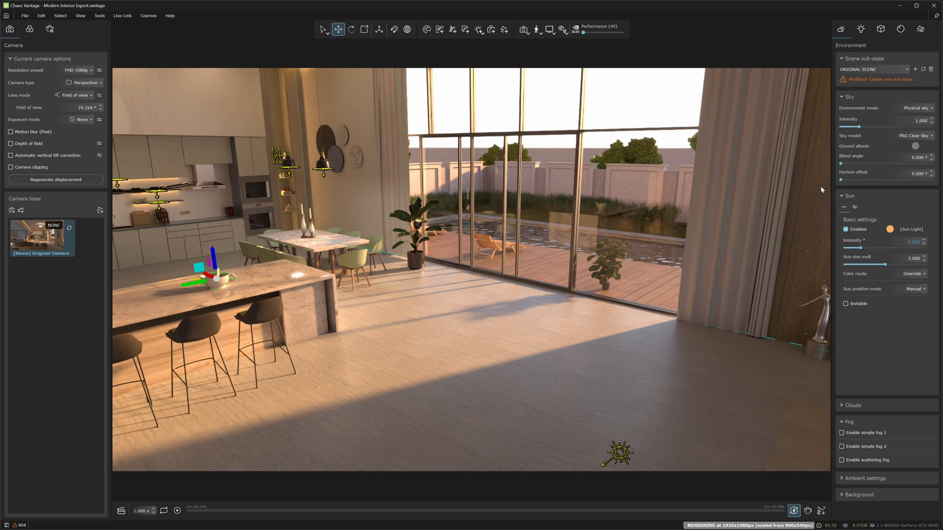
Try the scattering fog on the scene and turn it off again
left_click(842, 459)
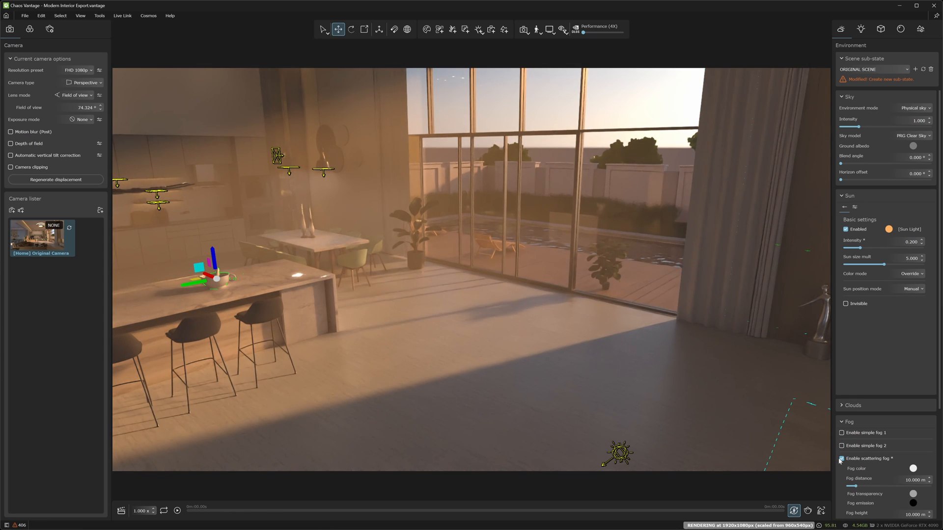
left_click(841, 459)
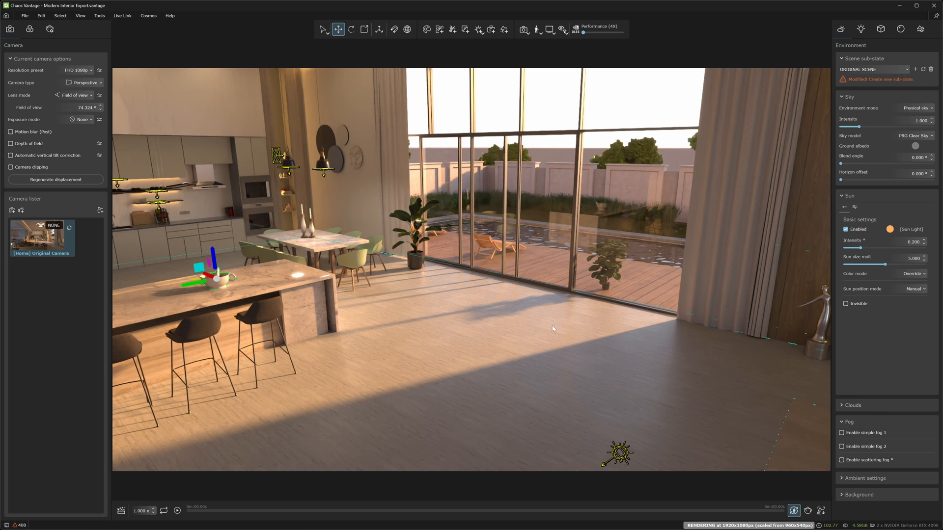
Select the strip light beneath the living-room TV and show its settings in the light lister
scroll(552, 328, "up", 5)
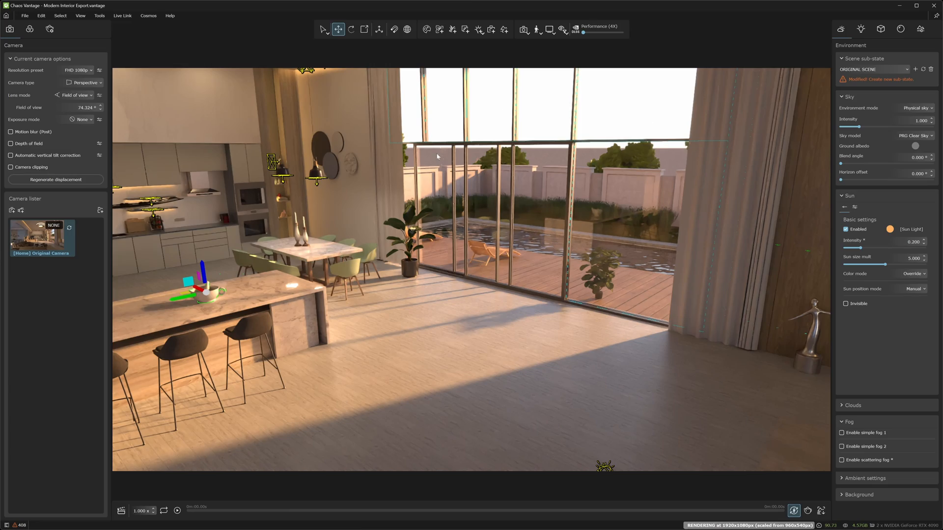
scroll(508, 334, "up", 2)
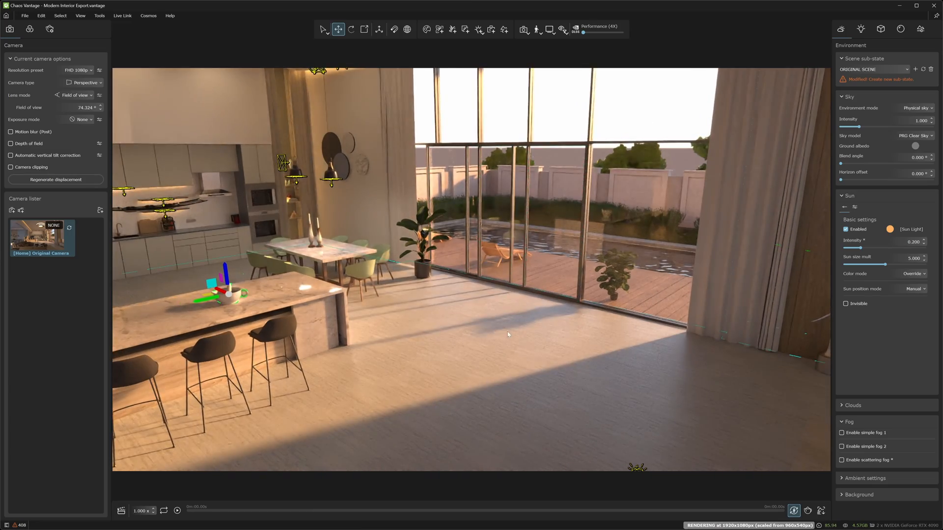
left_click_drag(507, 334, 479, 309)
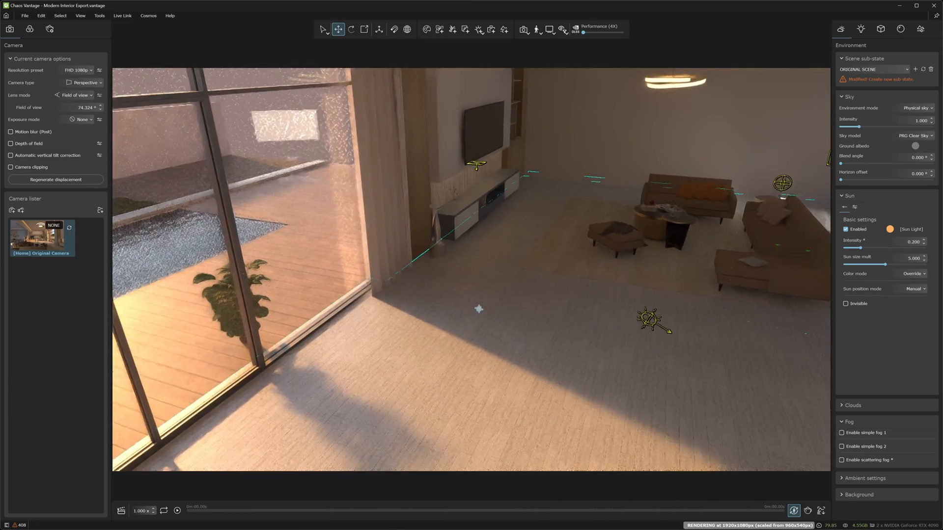
scroll(459, 173, "up", 8)
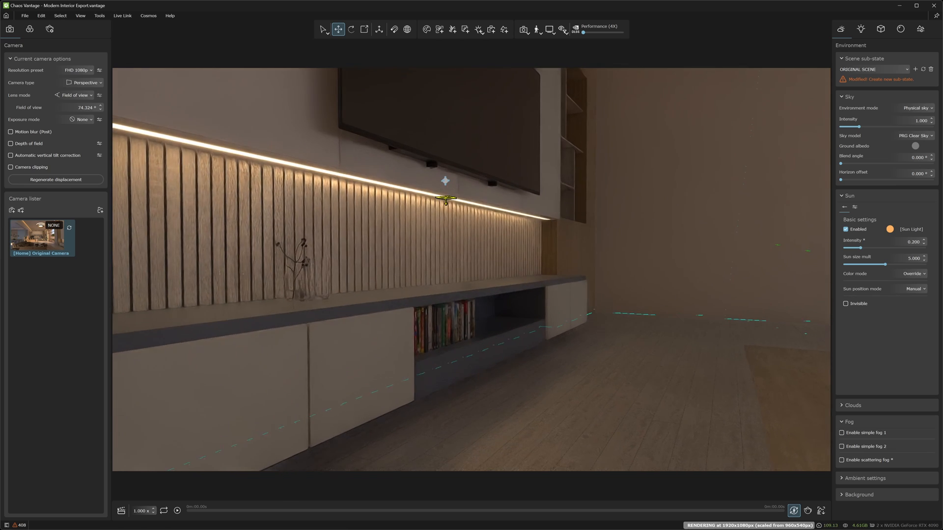
scroll(445, 200, "up", 3)
left_click(446, 201)
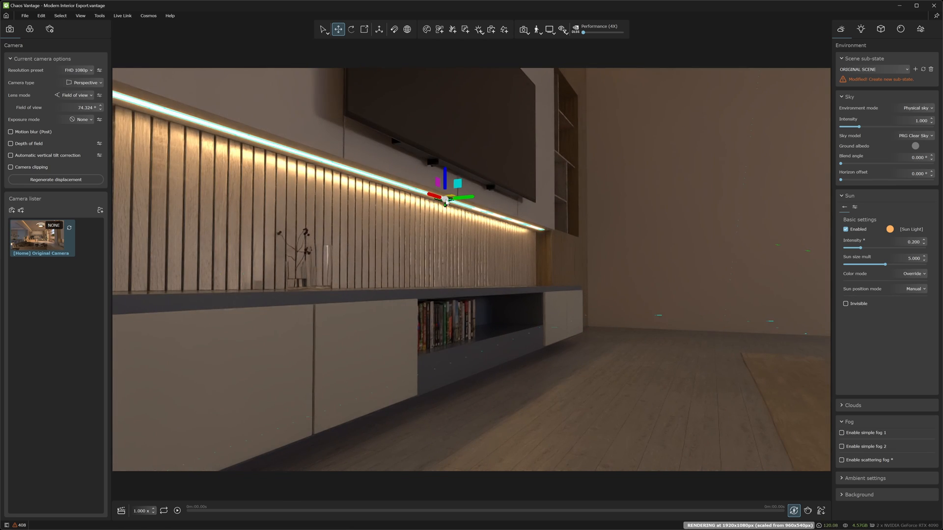
left_click(861, 30)
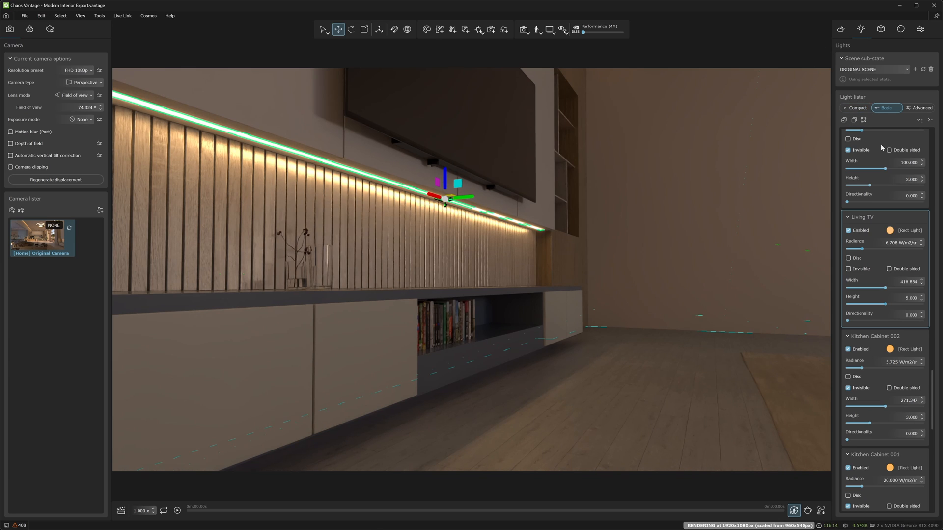
Undo the last object placement and set the Living TV light's radiance to about 8.508
left_click(856, 109)
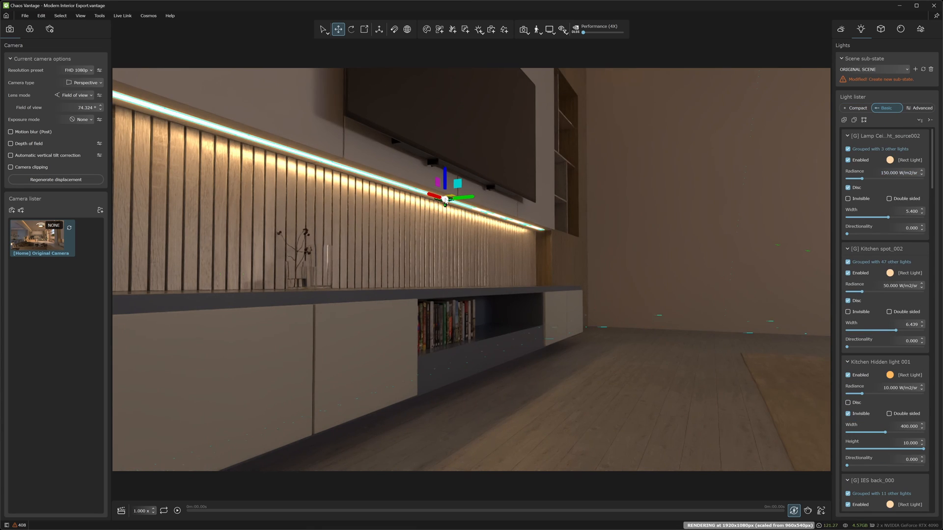
key("ctrl+z")
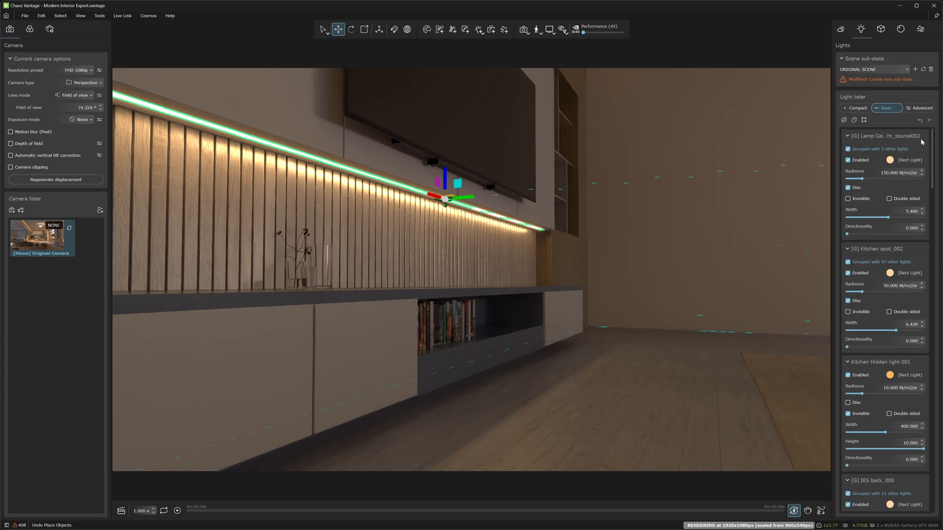
left_click_drag(932, 140, 926, 379)
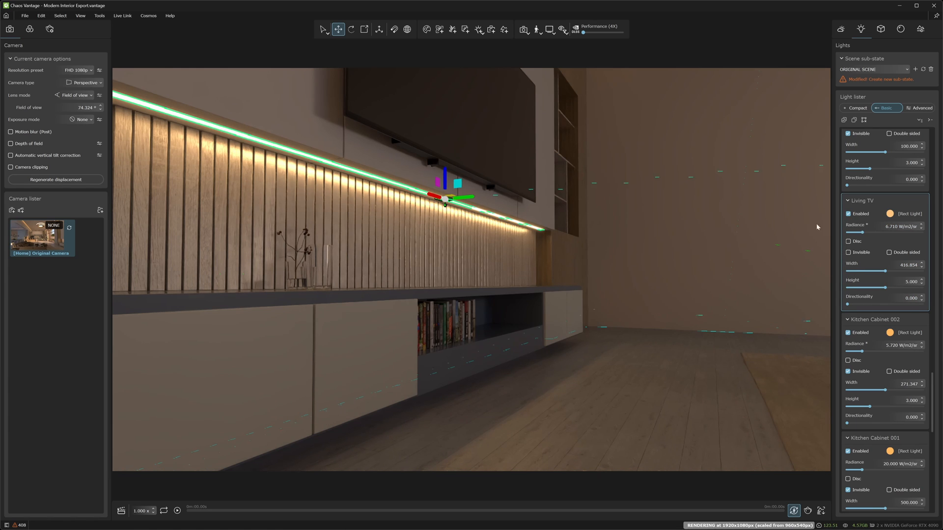
left_click_drag(863, 235, 865, 256)
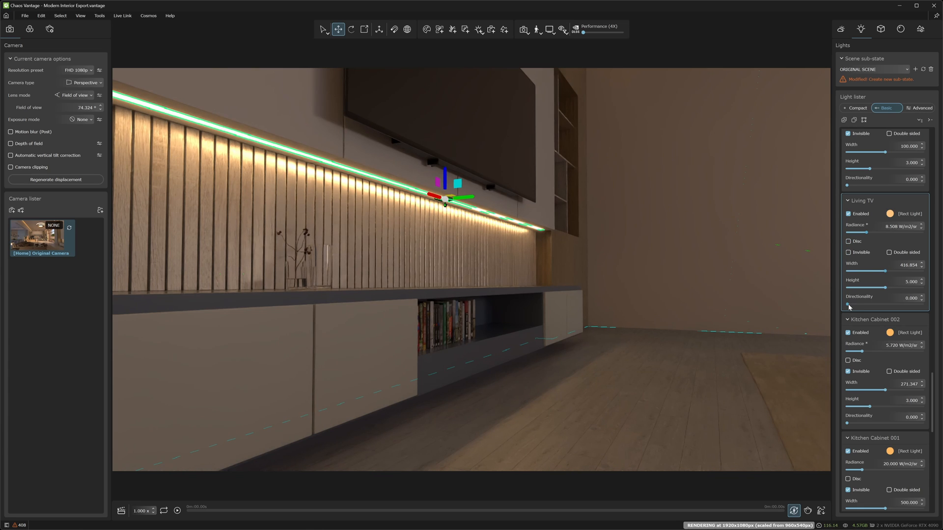
Try a directionality of about 0.767 on the Living TV light and set it back to 0
left_click_drag(848, 305, 904, 304)
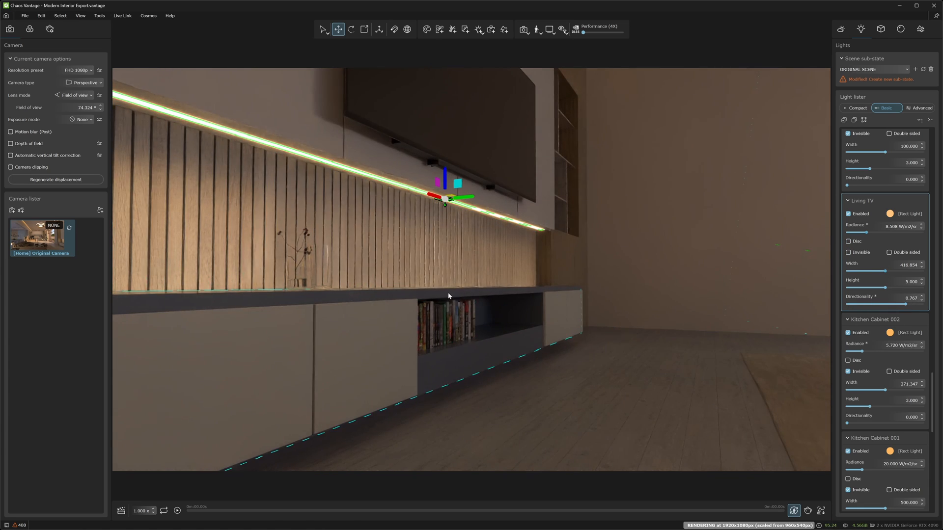
right_click_drag(448, 296, 449, 316)
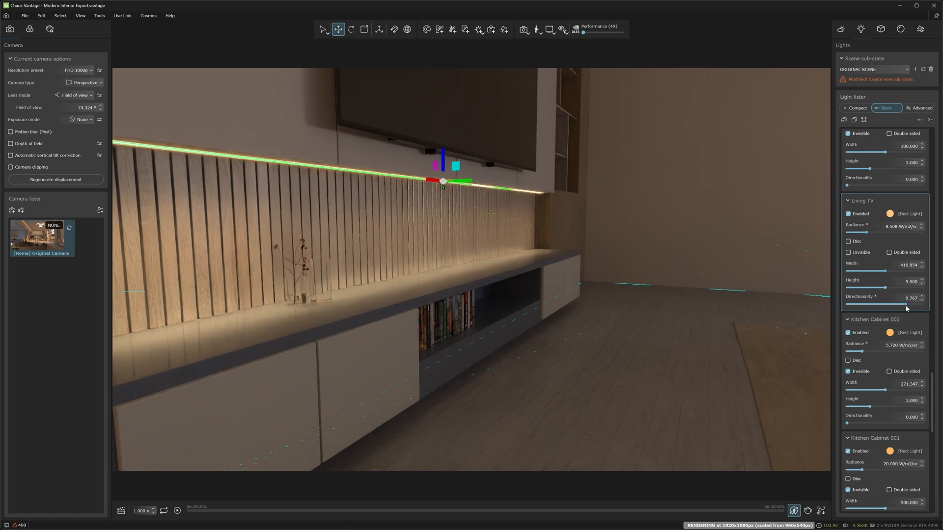
left_click_drag(905, 304, 800, 300)
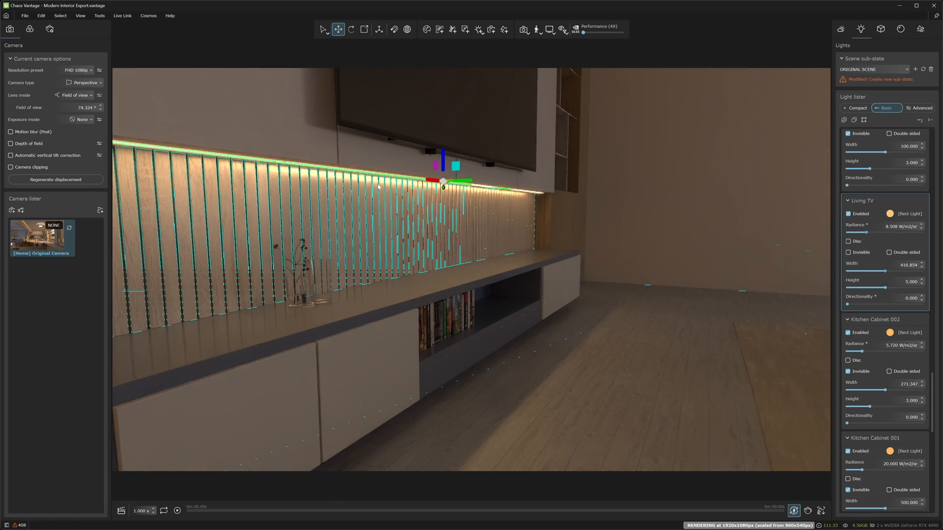
right_click_drag(401, 313, 397, 314)
middle_click_drag(399, 258, 417, 255)
right_click_drag(344, 248, 295, 250)
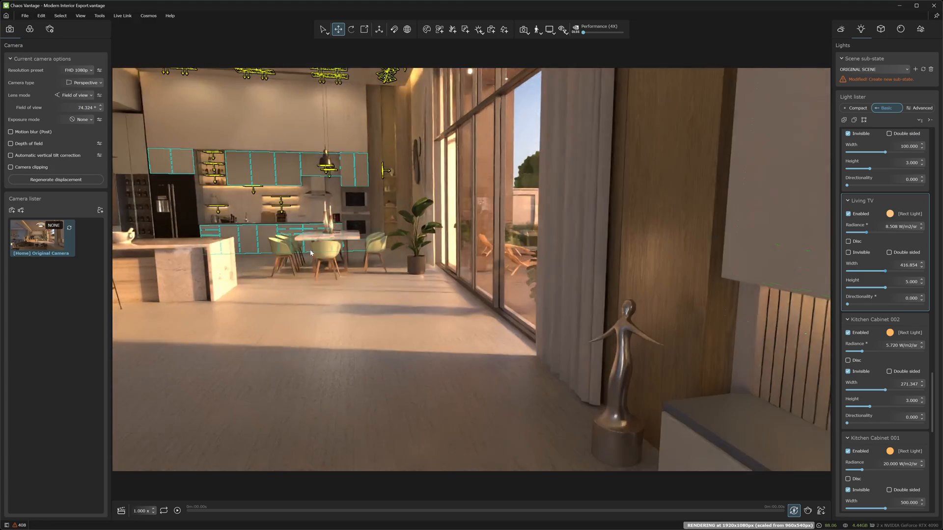
middle_click_drag(295, 249, 387, 250)
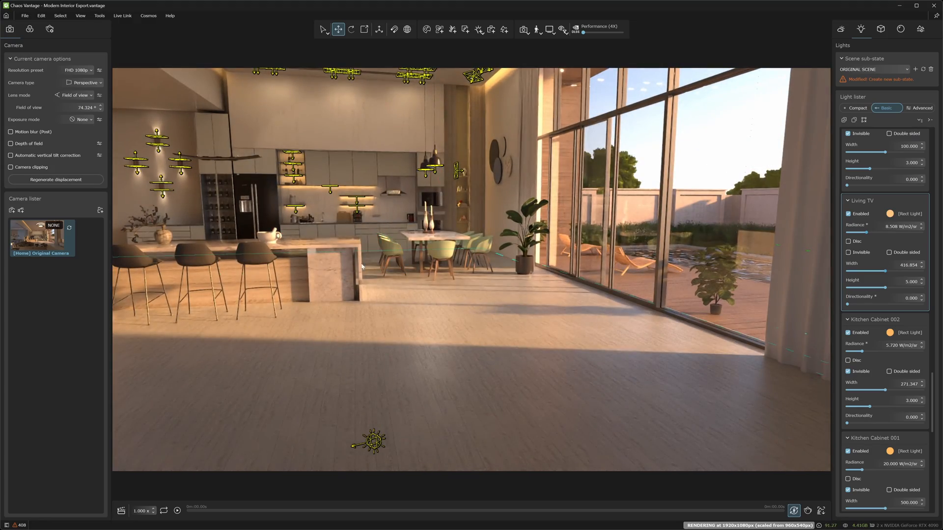
Frame the kitchen island and its bar stools from an angled high viewpoint and save the view as a new camera
scroll(143, 270, "up", 10)
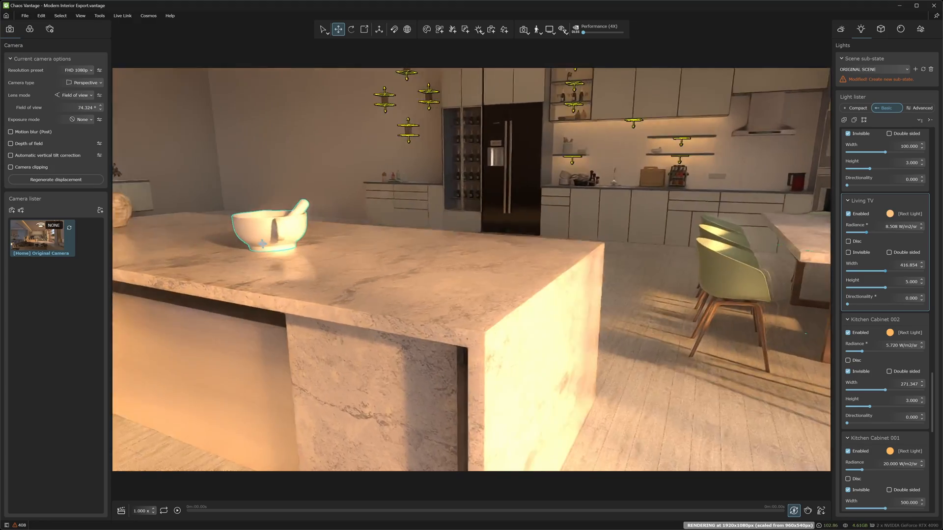
right_click_drag(262, 244, 383, 226)
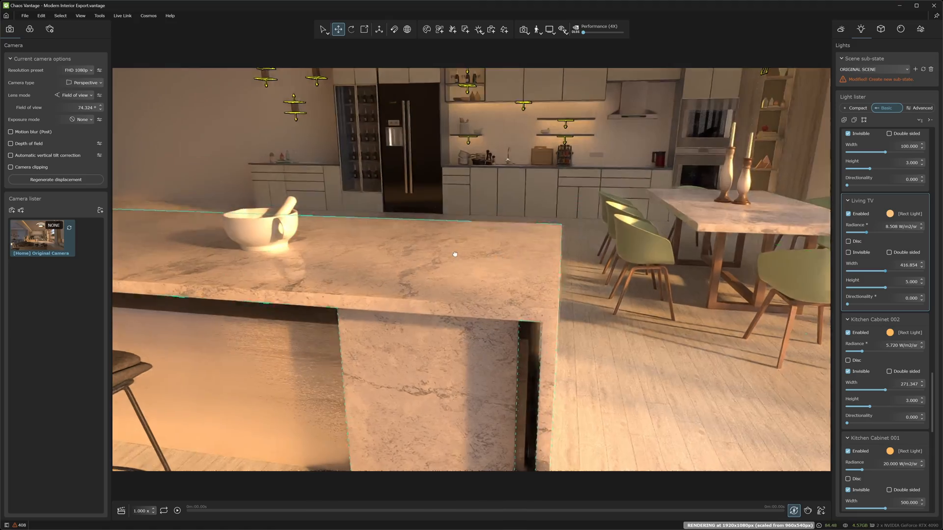
right_click_drag(453, 259, 550, 300)
scroll(456, 248, "down", 4)
middle_click_drag(256, 226, 396, 219)
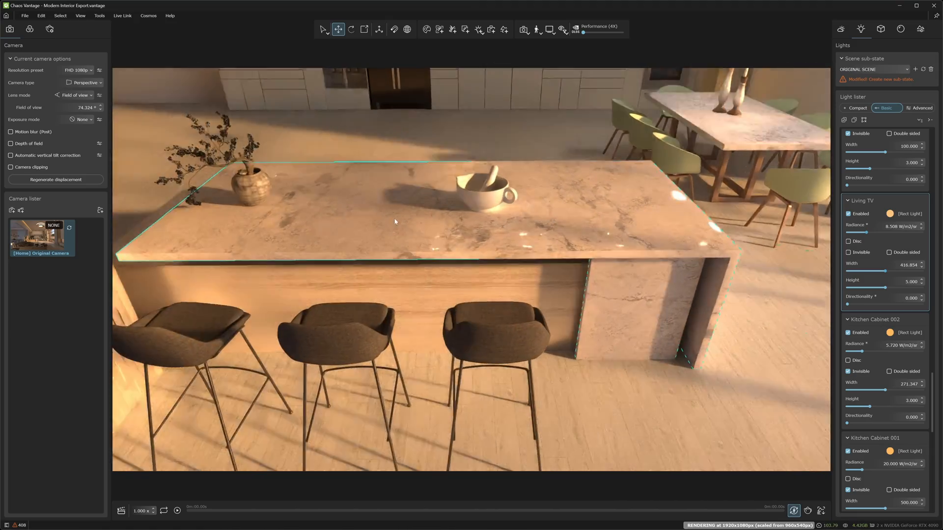
right_click_drag(397, 219, 527, 216)
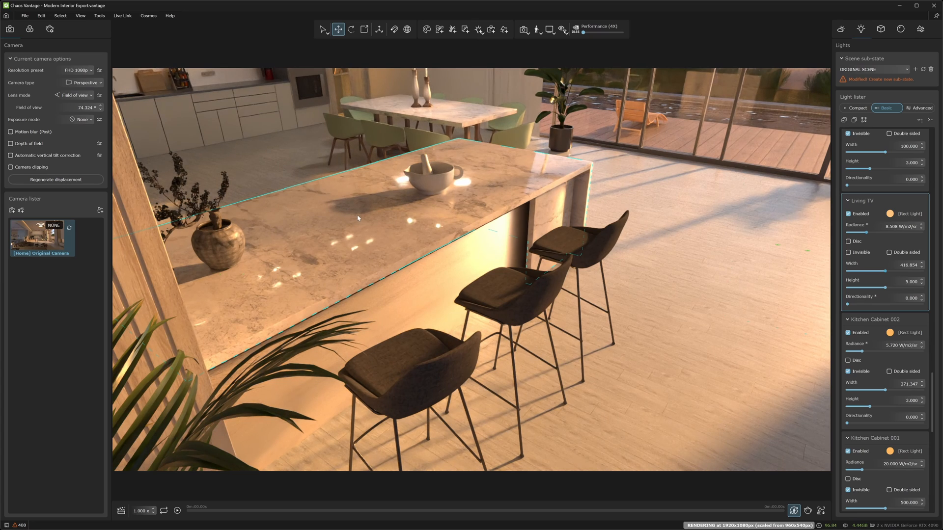
left_click(12, 210)
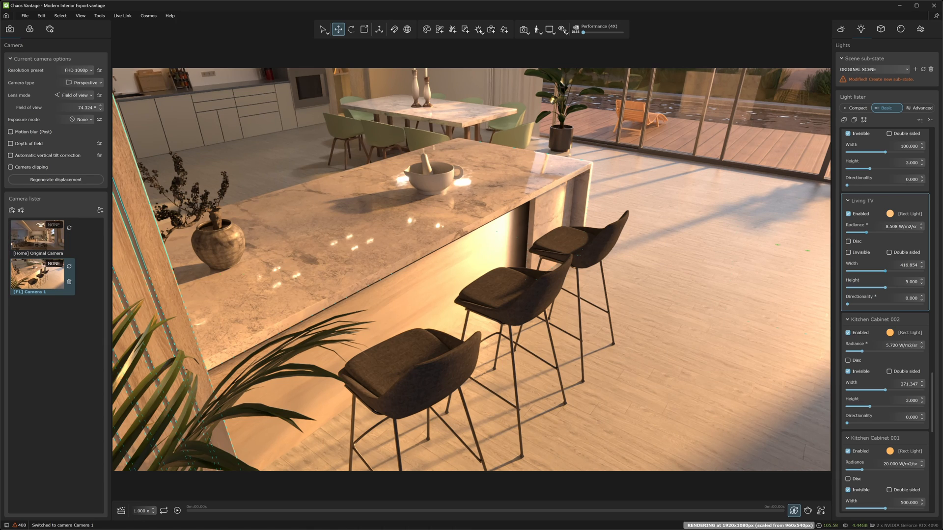
Switch to the original camera and back to Camera 1 to compare the two saved views
double_click(31, 292)
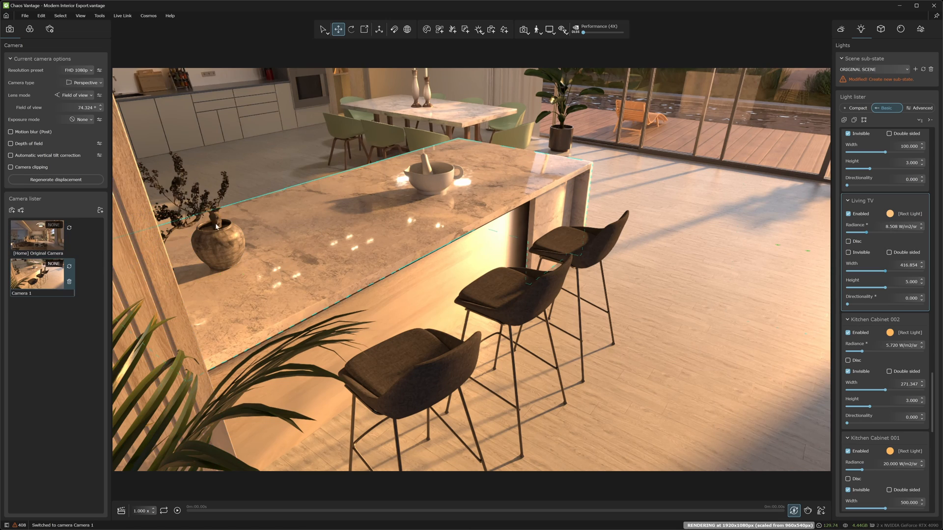
double_click(43, 242)
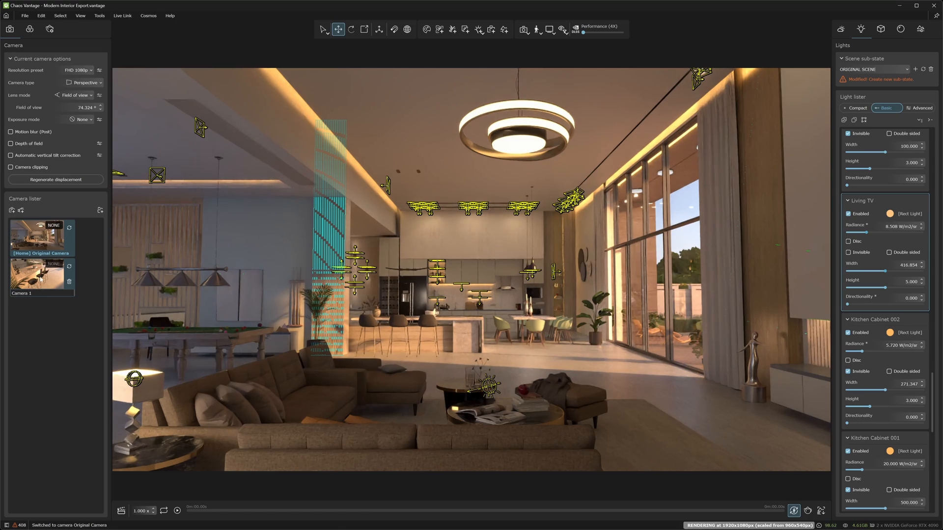
double_click(38, 280)
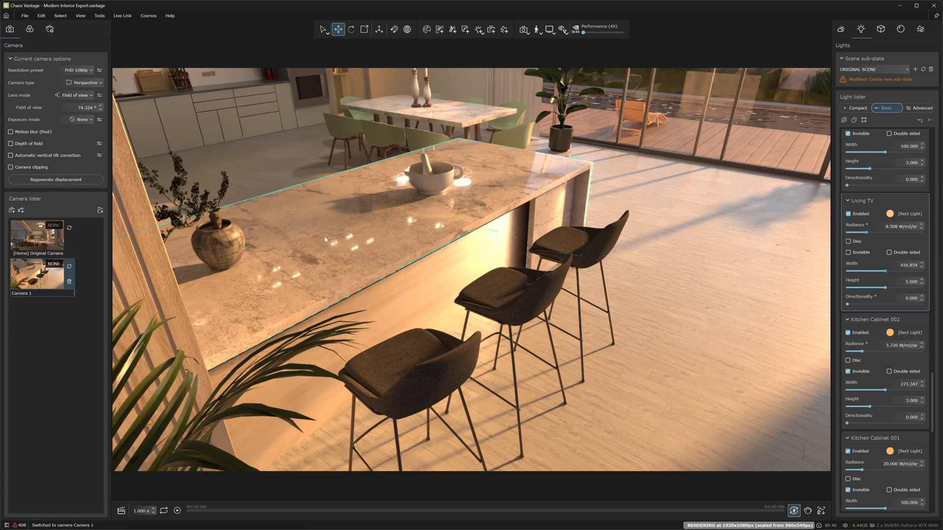
left_click(40, 278)
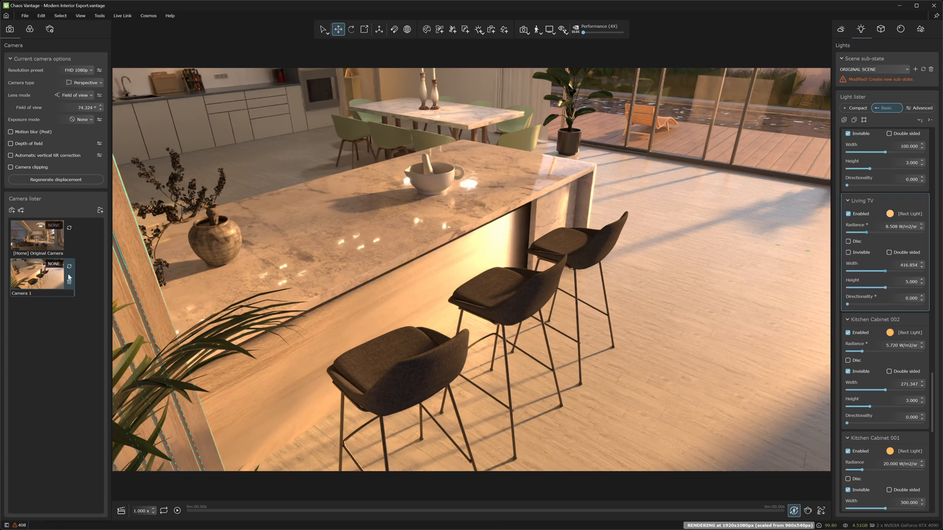
Reframe the kitchen island slightly and update Camera 1 with the adjusted view
right_click_drag(399, 194, 351, 214)
middle_click_drag(352, 214, 424, 212)
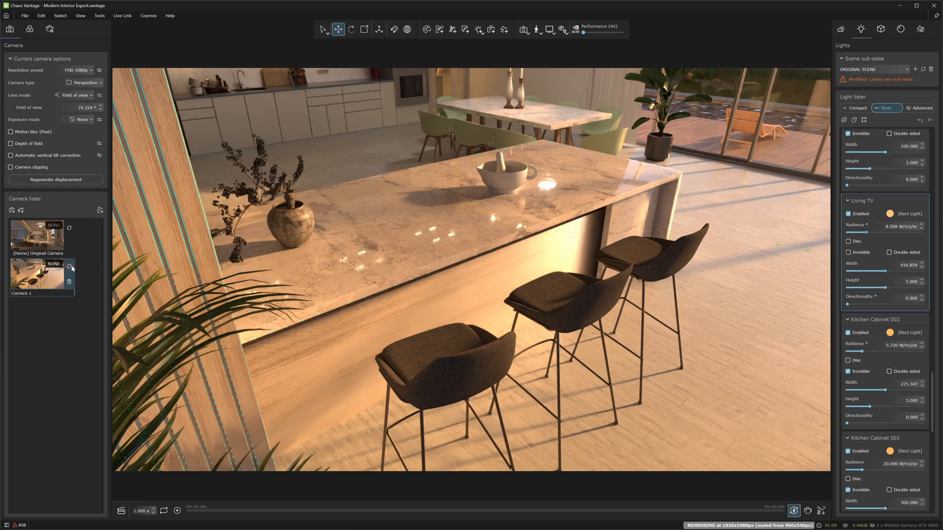
left_click(69, 267)
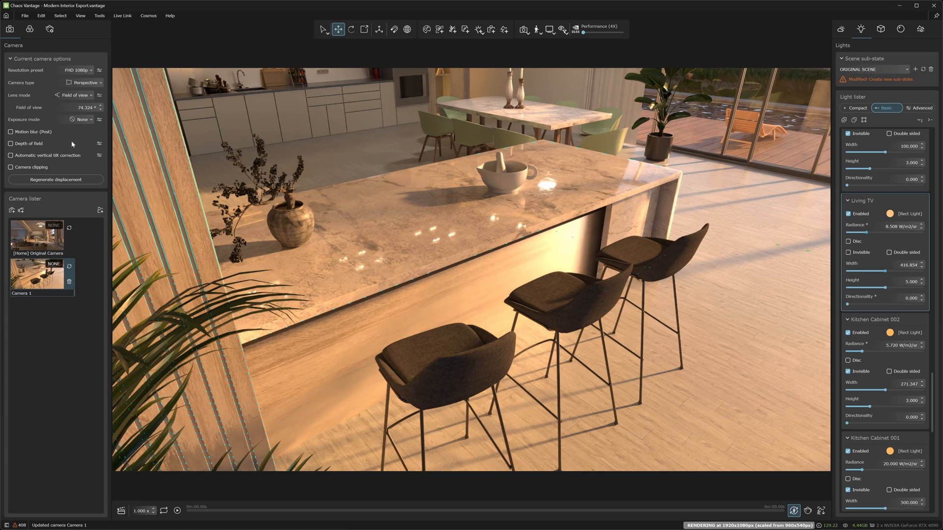
Adjust the field of view, switch the lens mode to Focal length and set it to about 27.697 mm
left_click(102, 110)
mouse_move(101, 112)
left_mouse_down()
mouse_move(97, 175)
mouse_move(94, 123)
left_mouse_up()
left_click(92, 97)
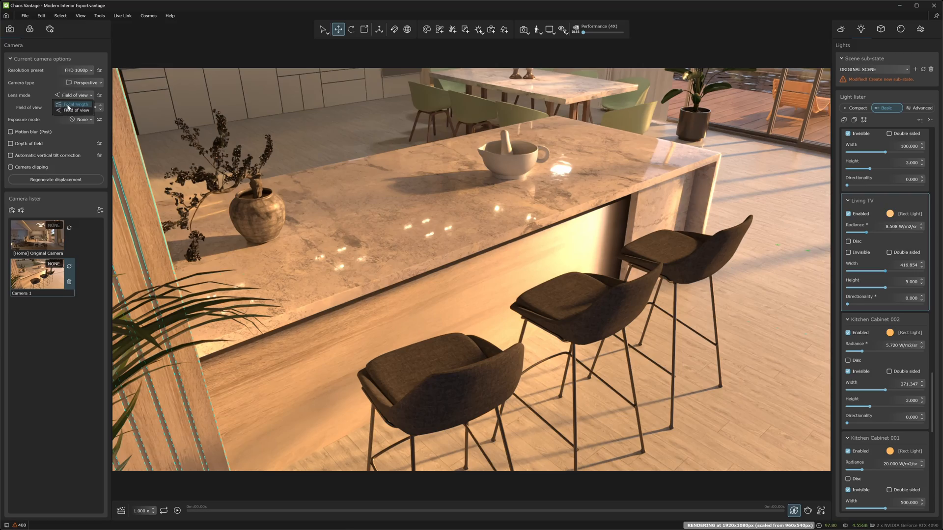
left_click(70, 104)
mouse_move(102, 108)
left_mouse_down()
mouse_move(100, 64)
mouse_move(102, 111)
left_mouse_up()
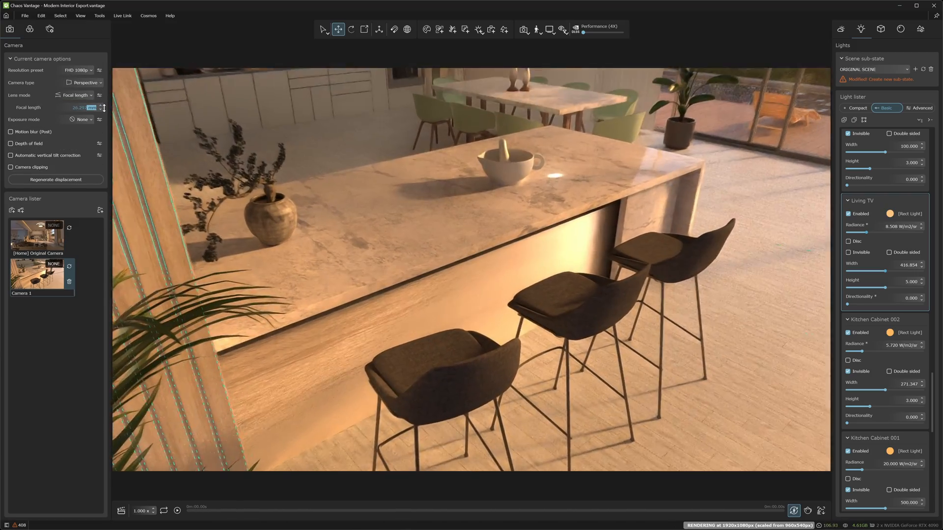
left_click(486, 237)
middle_click_drag(486, 237, 483, 258)
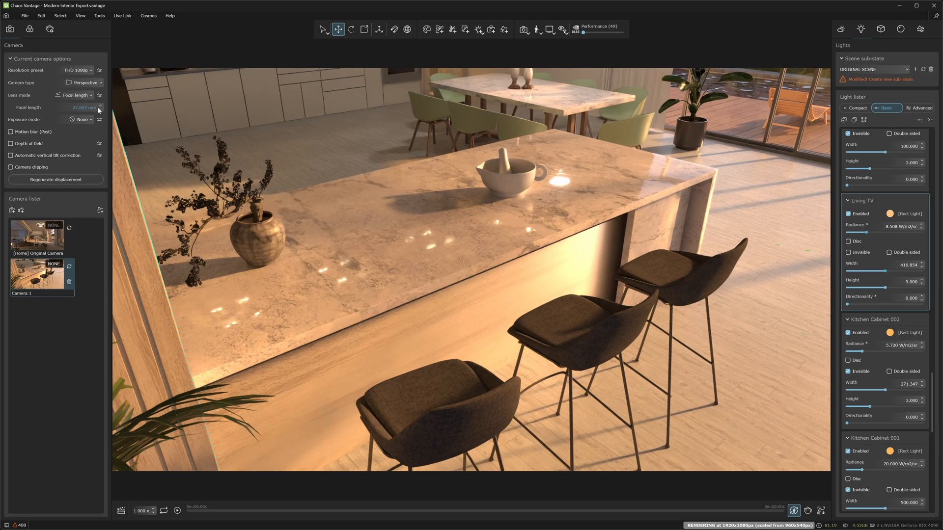
left_click(251, 229)
left_click(362, 227)
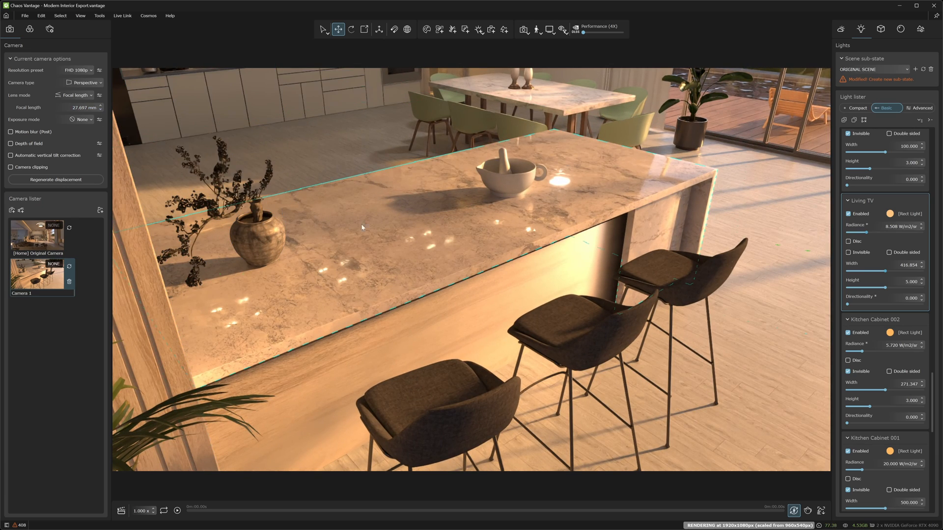
Try automatic vertical tilt correction on a lower view of the kitchen island and turn it off again
left_click(125, 113)
left_click(428, 201)
right_click_drag(428, 217, 427, 162)
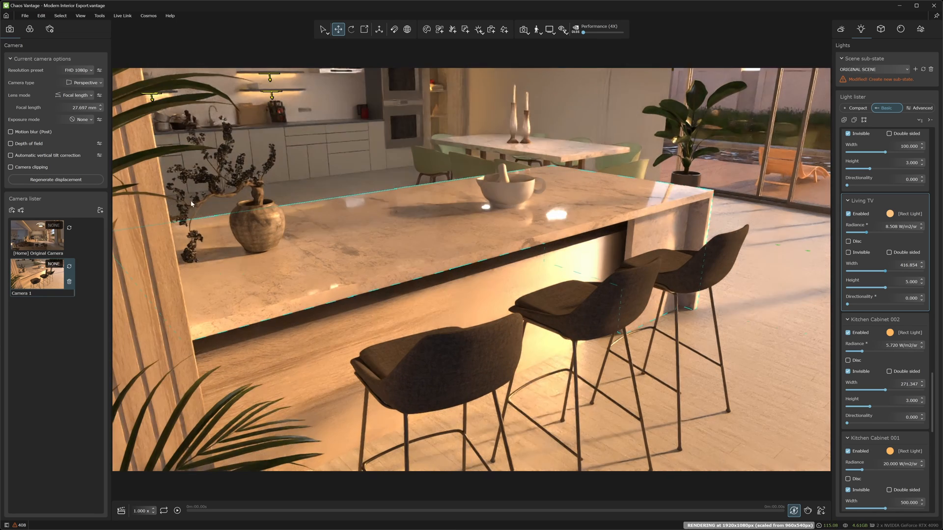
left_click(10, 156)
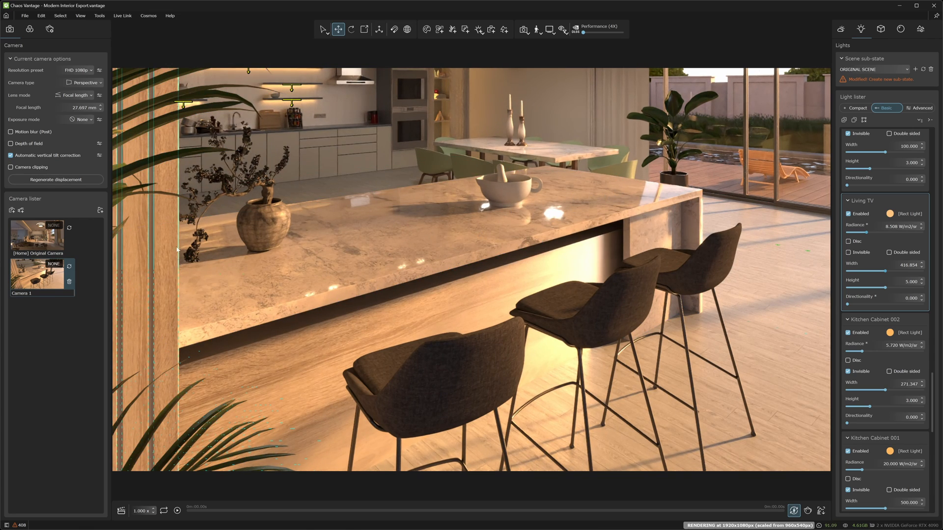
mouse_move(367, 278)
right_mouse_down()
mouse_move(365, 267)
mouse_move(366, 279)
right_mouse_up()
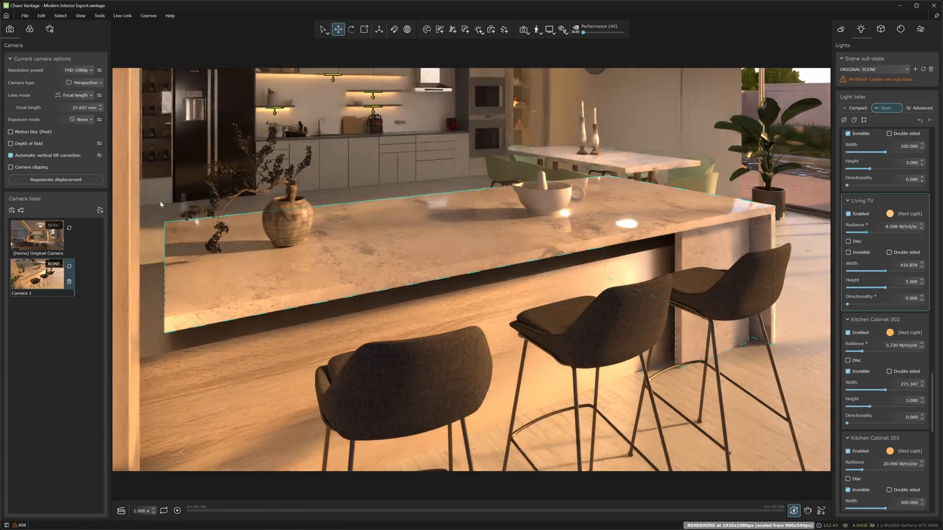
left_click(23, 157)
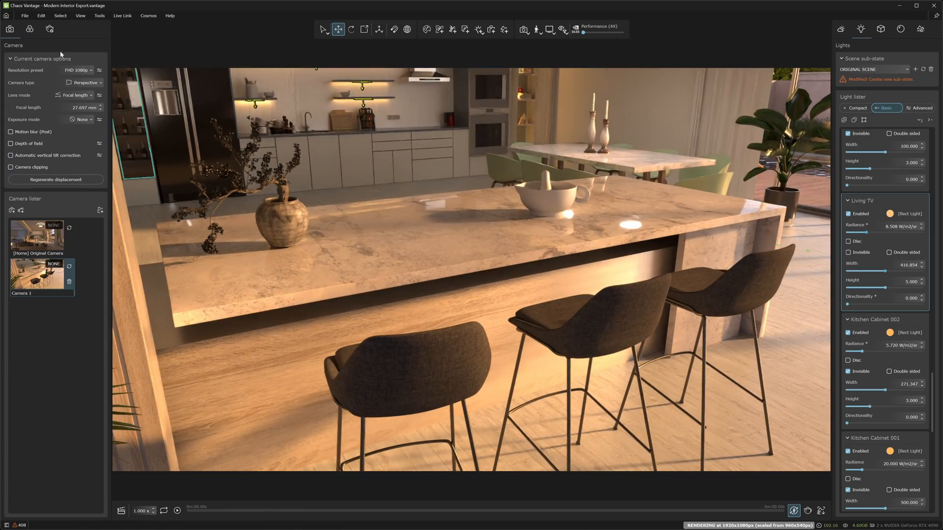
Show the color corrections, try a lower exposure bias, and reset the exposure bias and contrast to 0
left_click(30, 32)
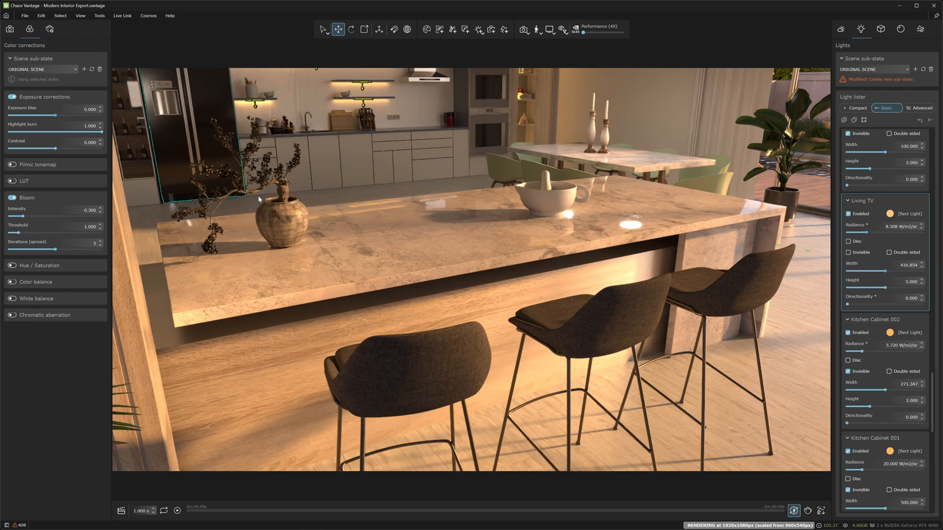
scroll(259, 199, "down", 3)
middle_click_drag(337, 215, 337, 251)
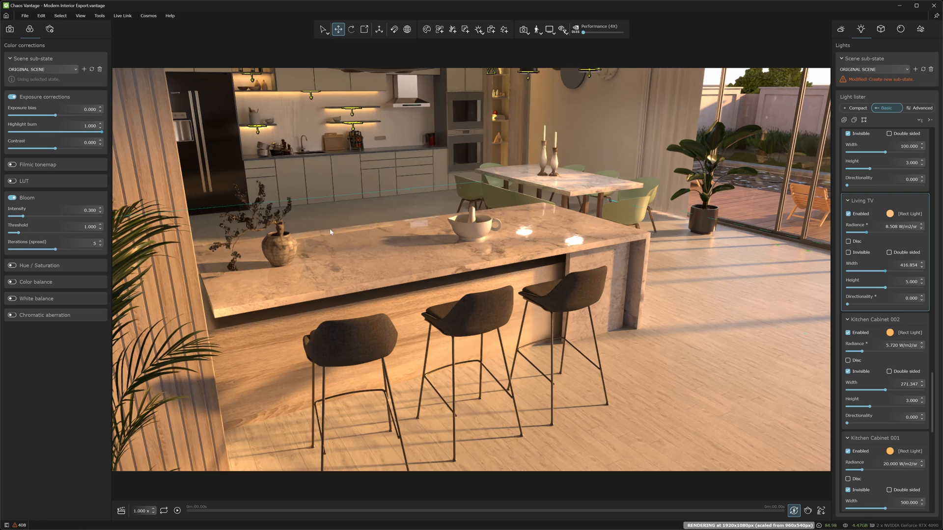
middle_click_drag(336, 231, 337, 243)
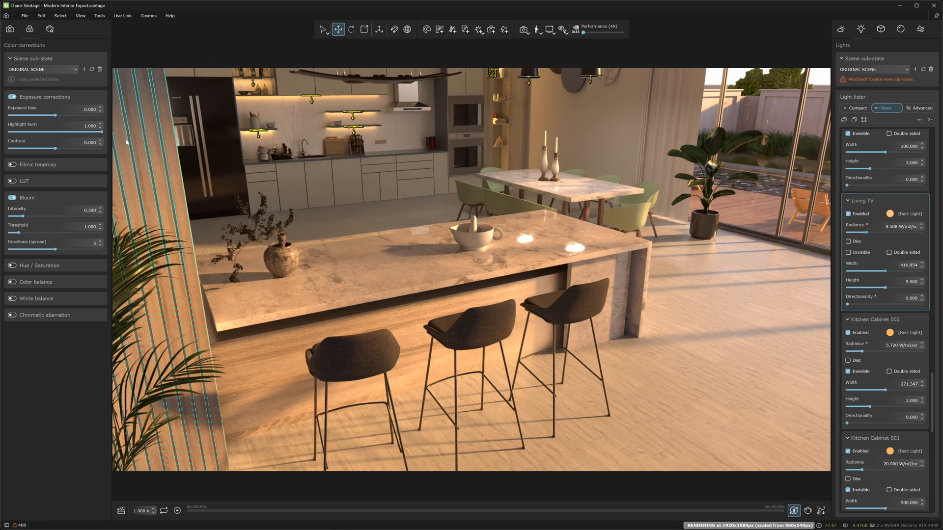
mouse_move(55, 117)
left_mouse_down()
mouse_move(41, 117)
mouse_move(49, 116)
left_mouse_up()
right_click(100, 111)
right_click(101, 143)
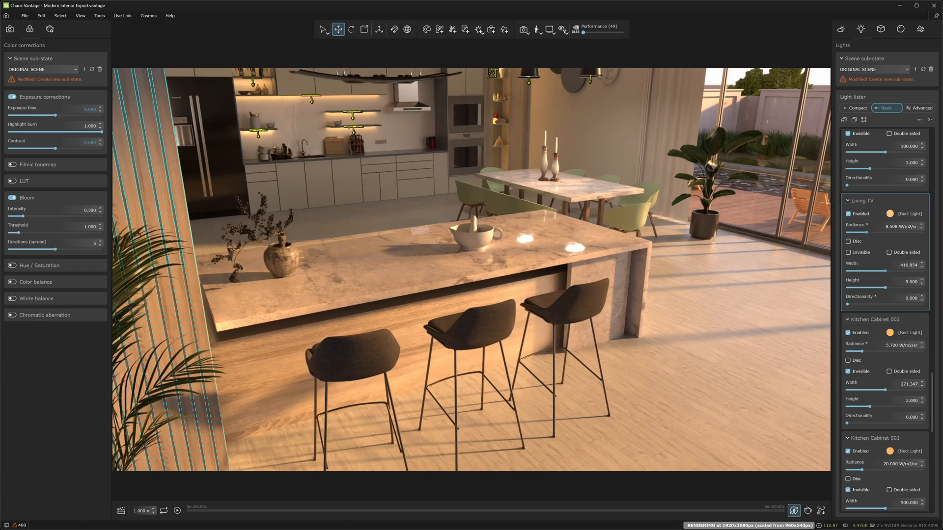
Try the filmic tonemap with the Hable and AMPAS types and turn it off again
left_click(12, 165)
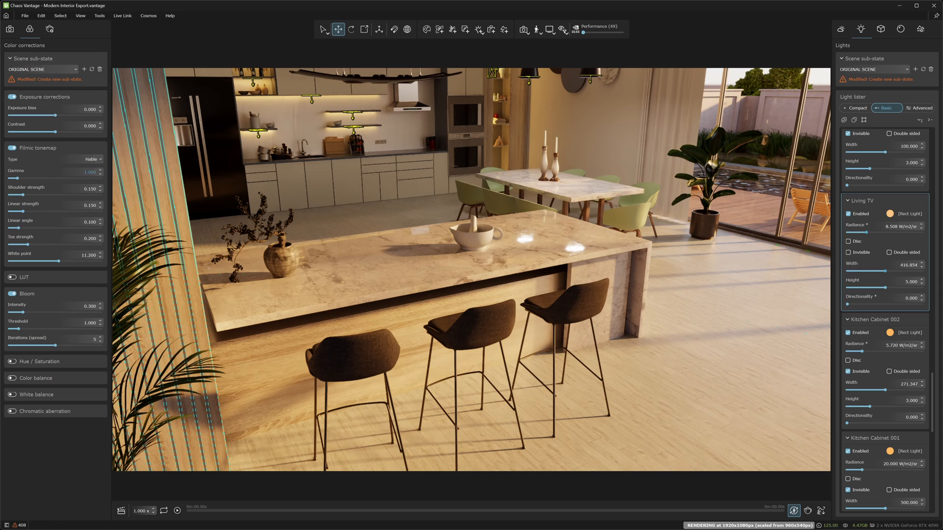
left_click(84, 160)
left_click(71, 174)
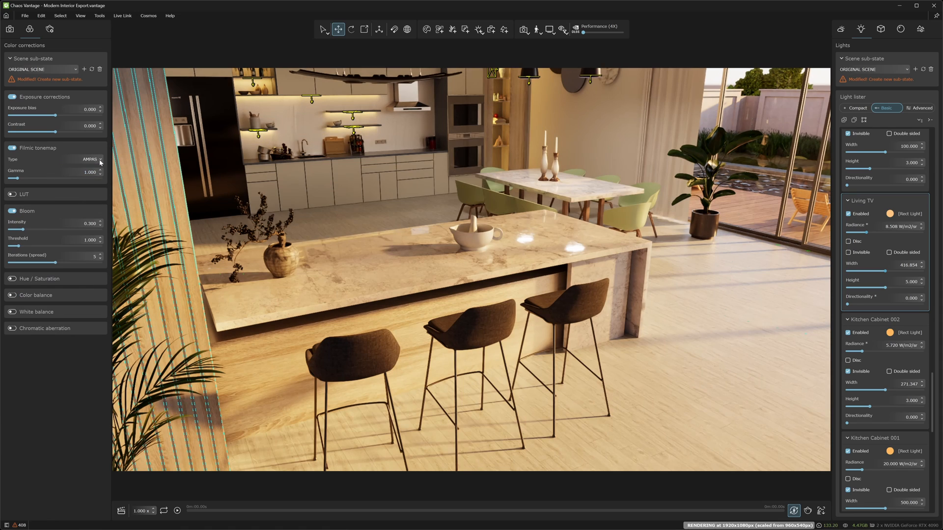
left_click(12, 148)
Try the LUT correction with a changed amount and turn it off again
left_click(13, 182)
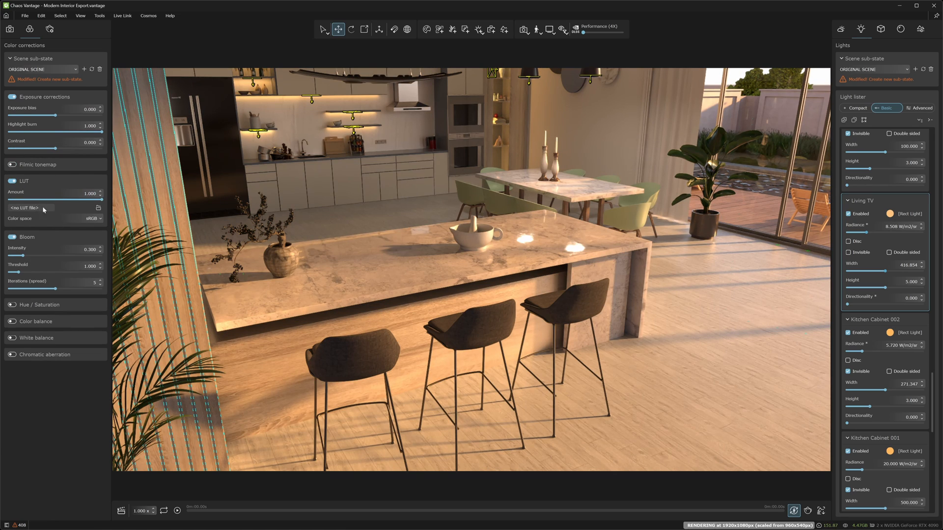
left_click_drag(102, 199, 83, 204)
left_click(12, 181)
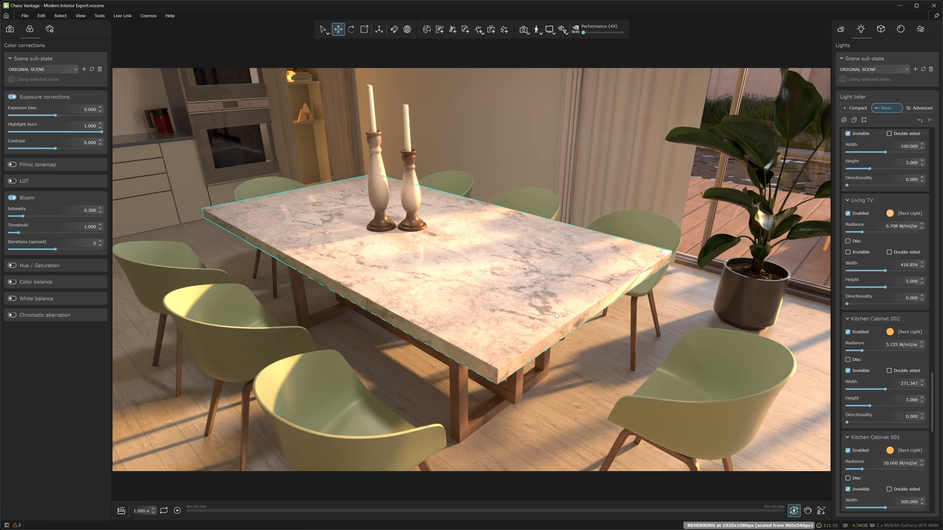
Try a dark material from the material lister on the marble dining tabletop and undo the assignment
left_click(900, 29)
left_click(892, 174)
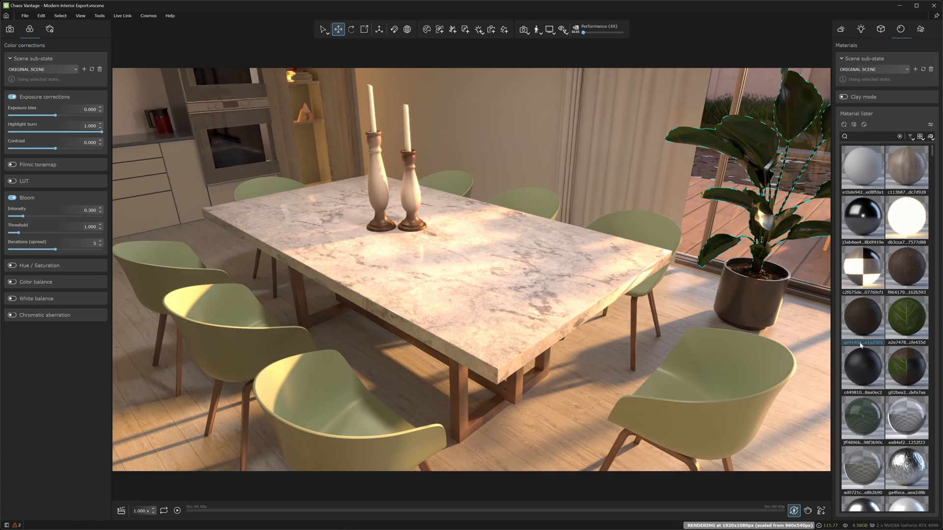
scroll(870, 329, "down", 2)
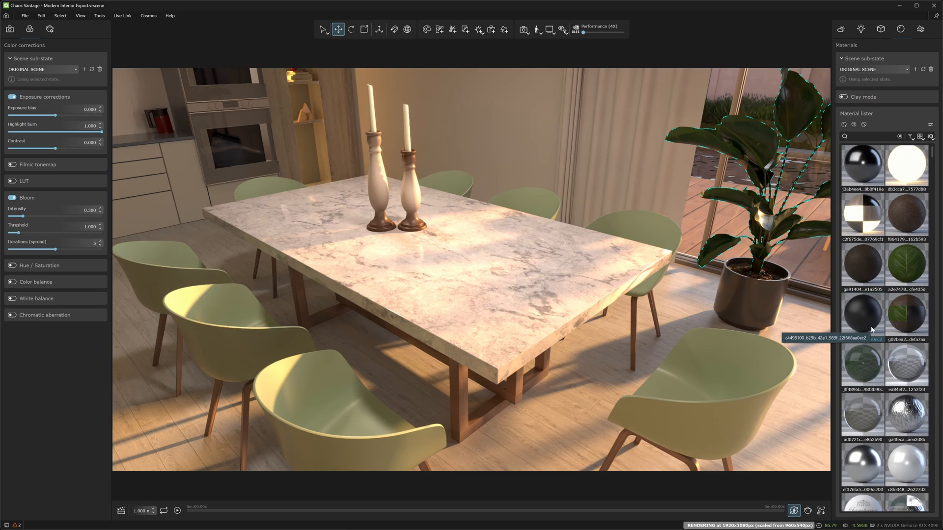
scroll(872, 330, "down", 2)
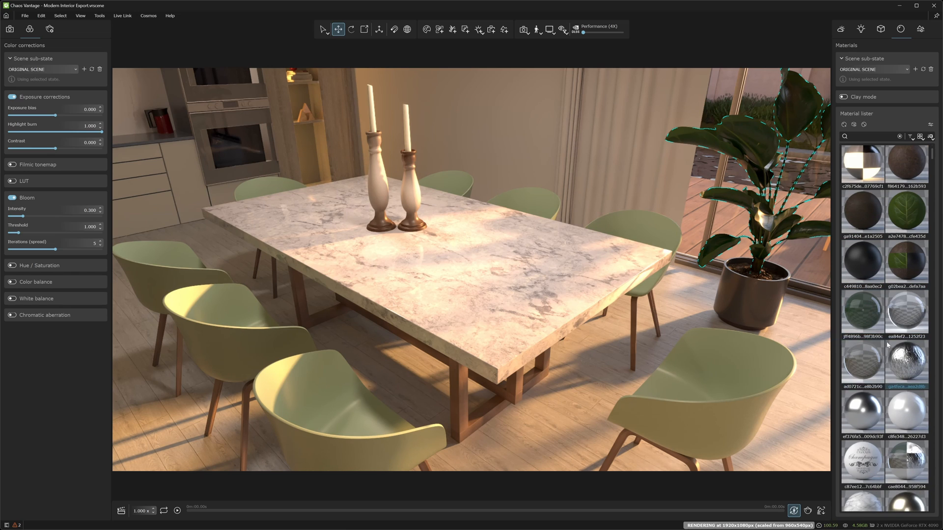
scroll(858, 356, "down", 2)
scroll(858, 356, "down", 5)
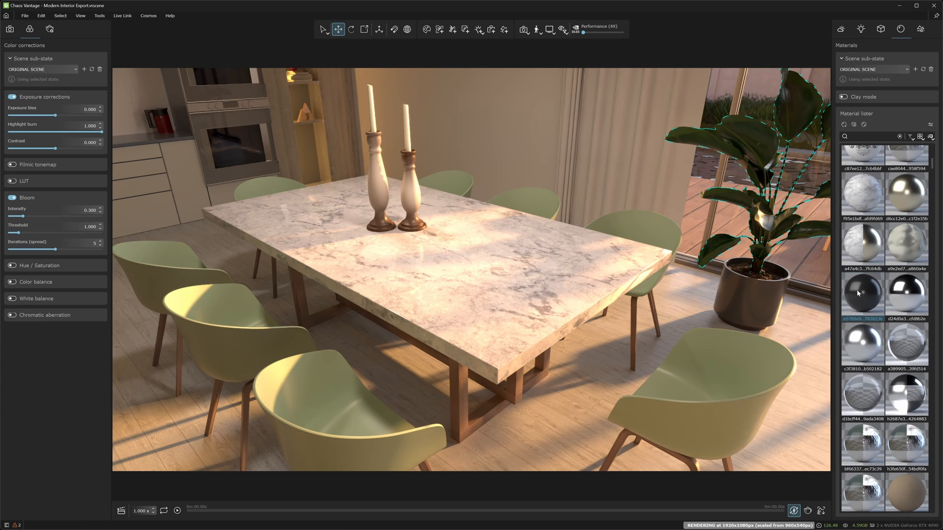
left_click(465, 296)
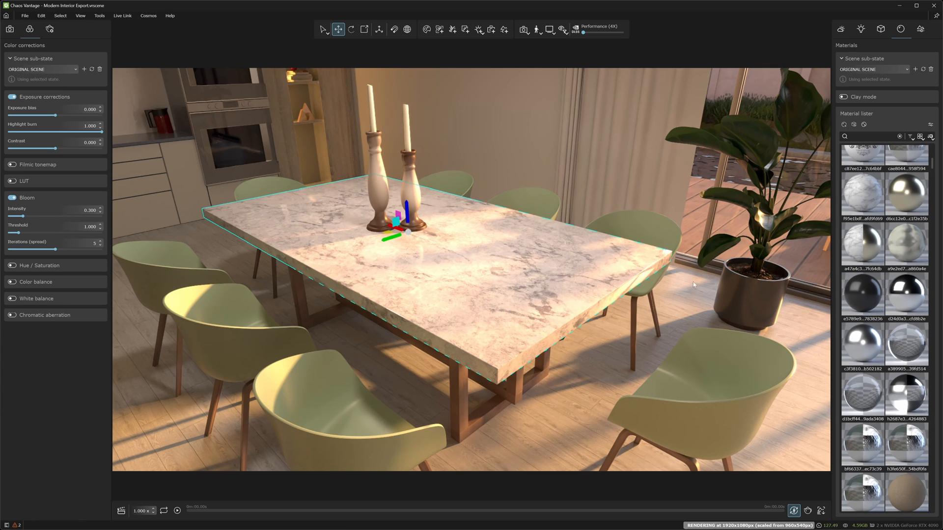
right_click(860, 291)
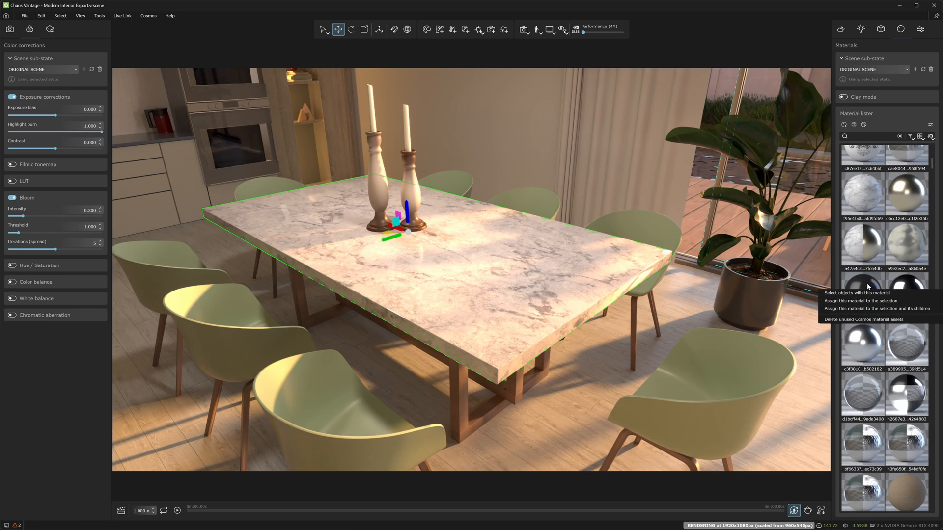
left_click(838, 301)
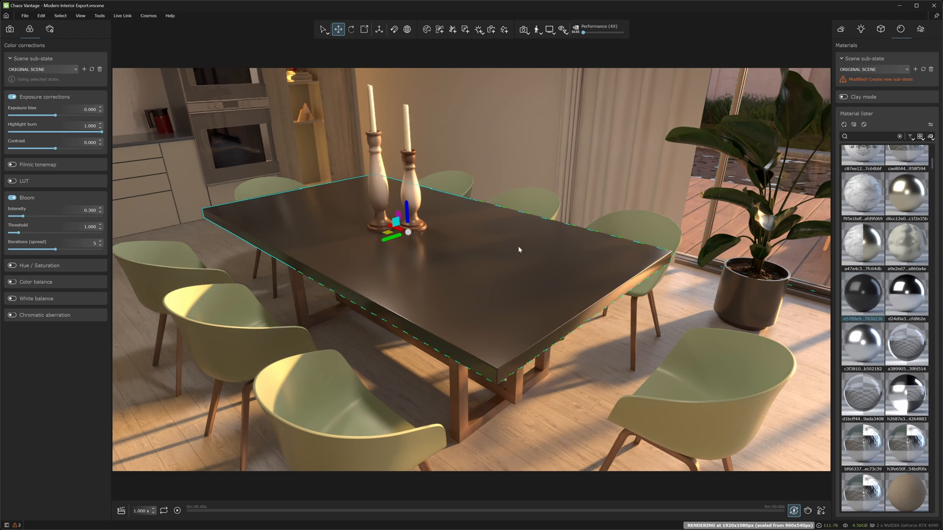
key("ctrl+z")
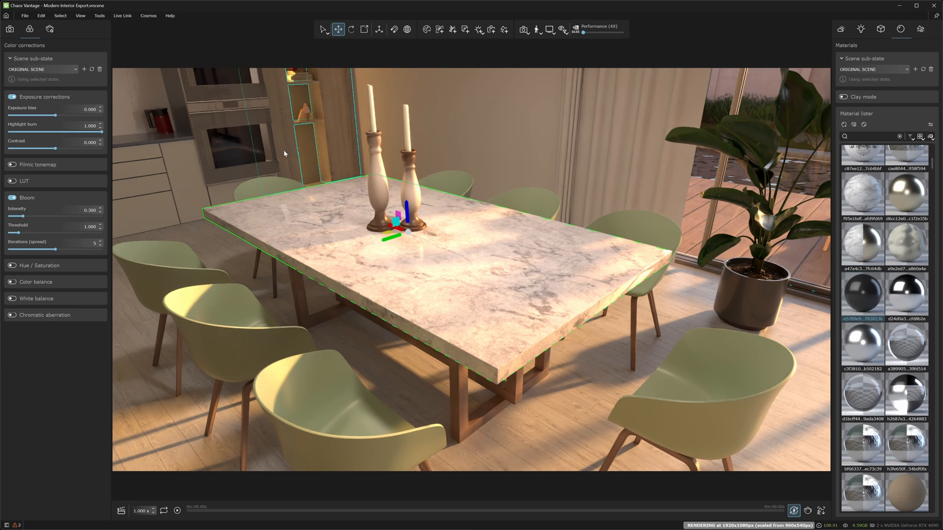
Open the Chaos Cosmos browser and import the Wenge Matte 300cm material into the scene
left_click(148, 15)
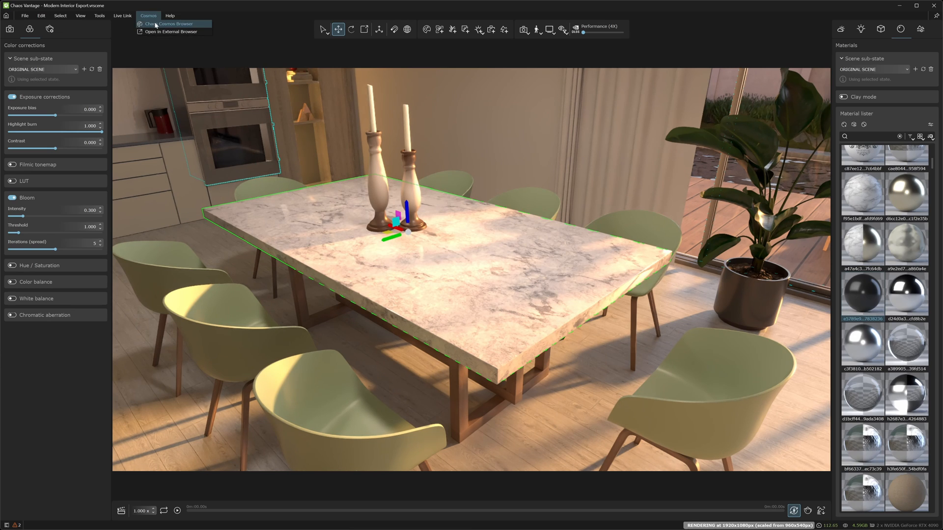
left_click(162, 24)
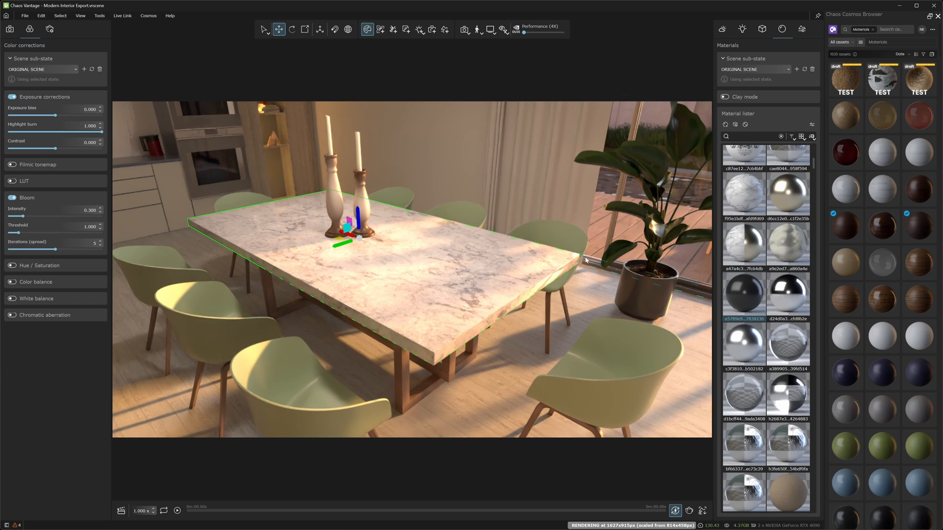
mouse_move(846, 220)
left_click(847, 216)
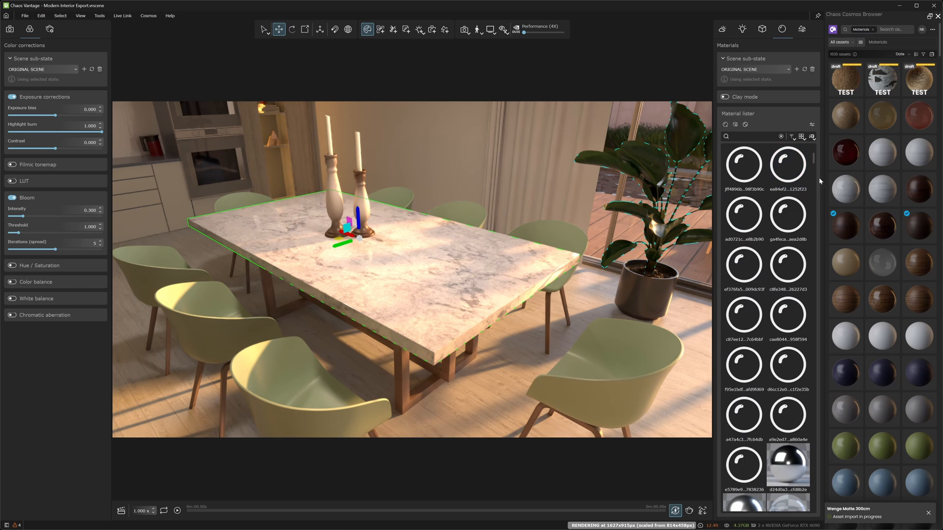
mouse_move(849, 221)
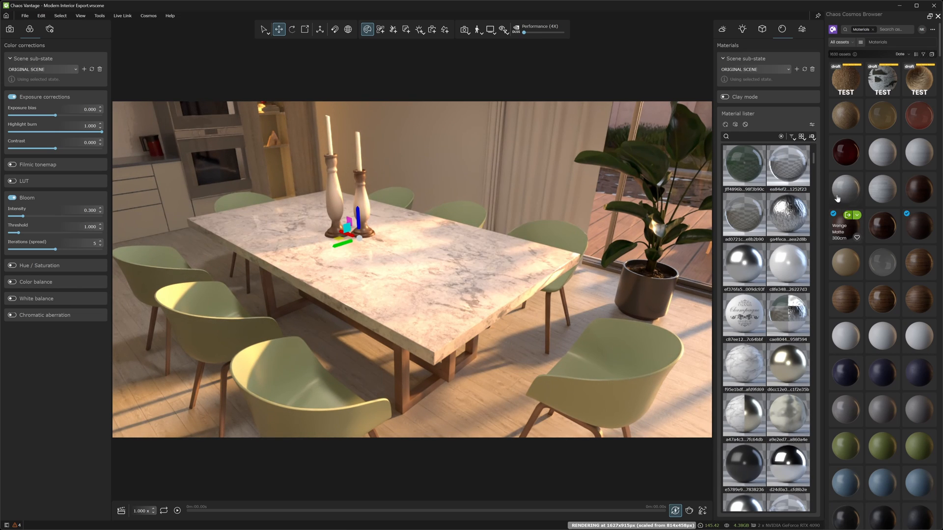
Try the imported Wenge material on the marble dining tabletop and undo the assignment
scroll(815, 196, "down", 2)
left_click_drag(817, 218, 817, 509)
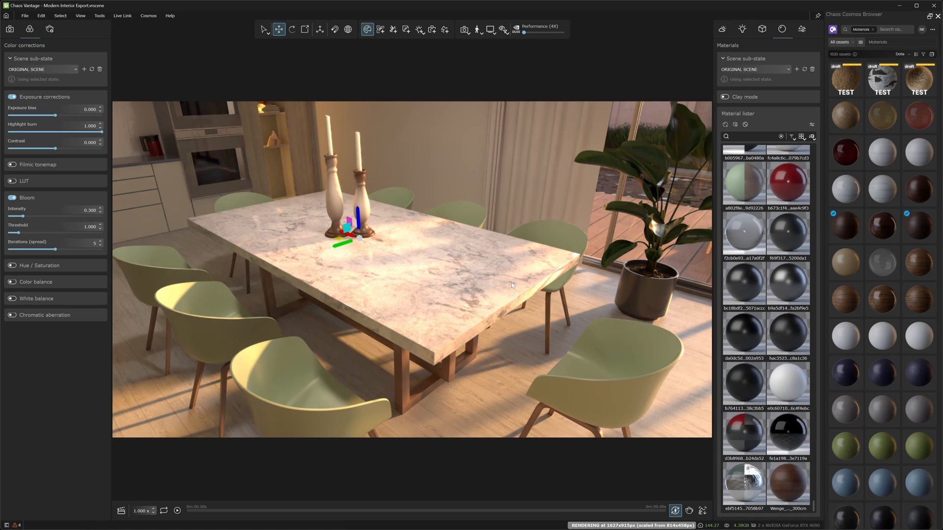
right_click(786, 474)
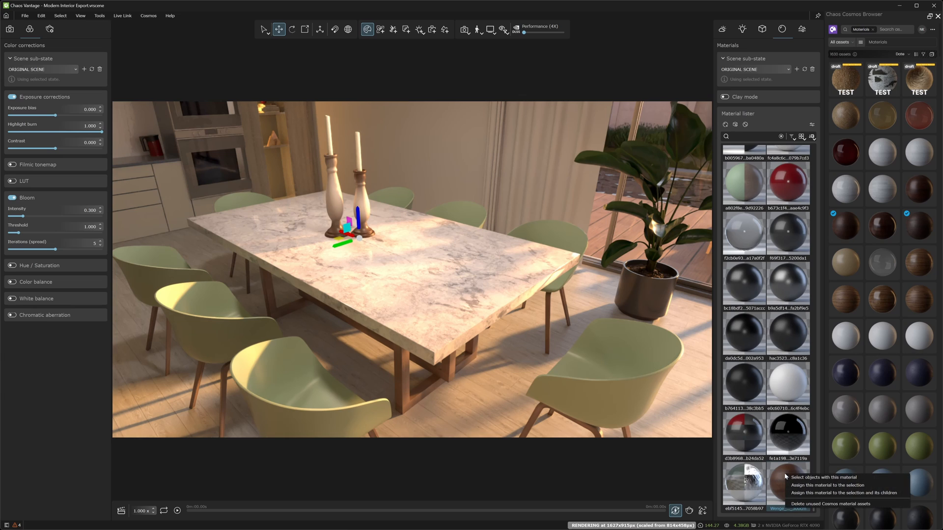
left_click(796, 486)
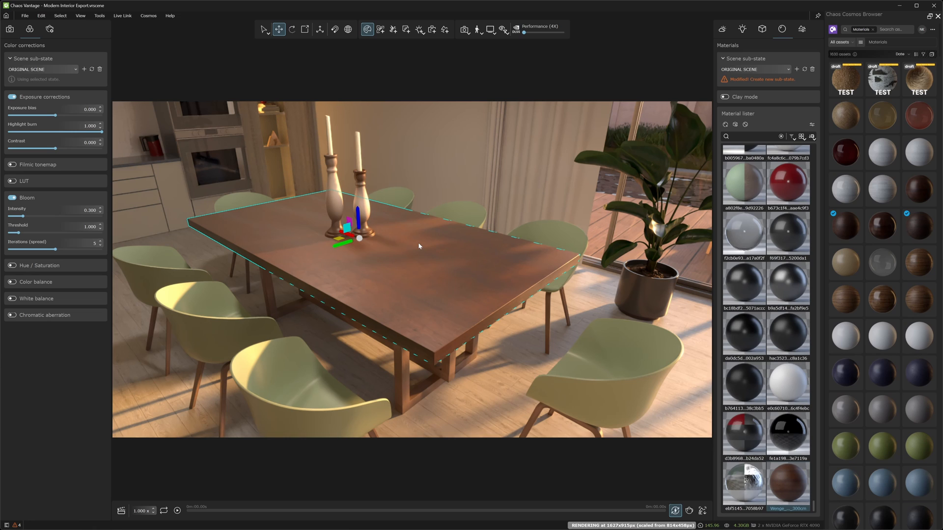
key("ctrl+z")
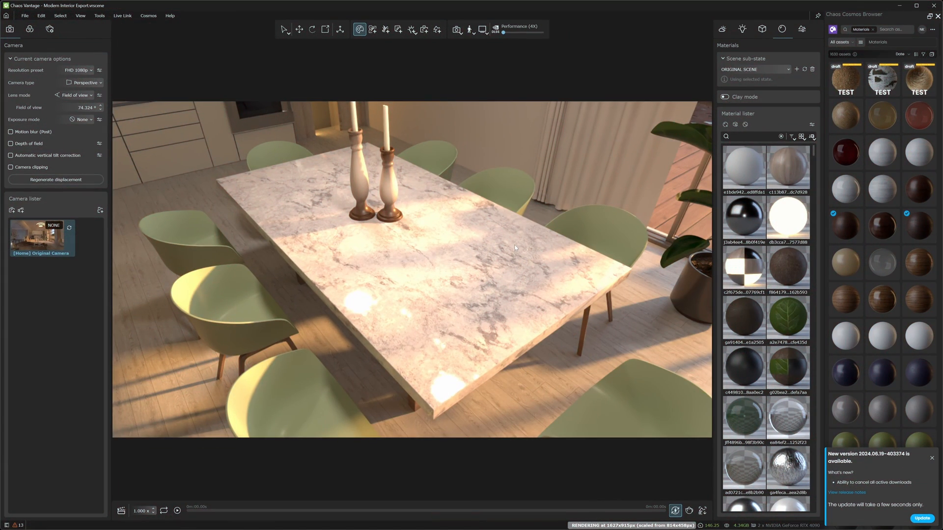
Try applying a dark material from the material lister to the dining tabletop in the close-up view
left_click_drag(675, 349, 466, 289)
right_click(740, 366)
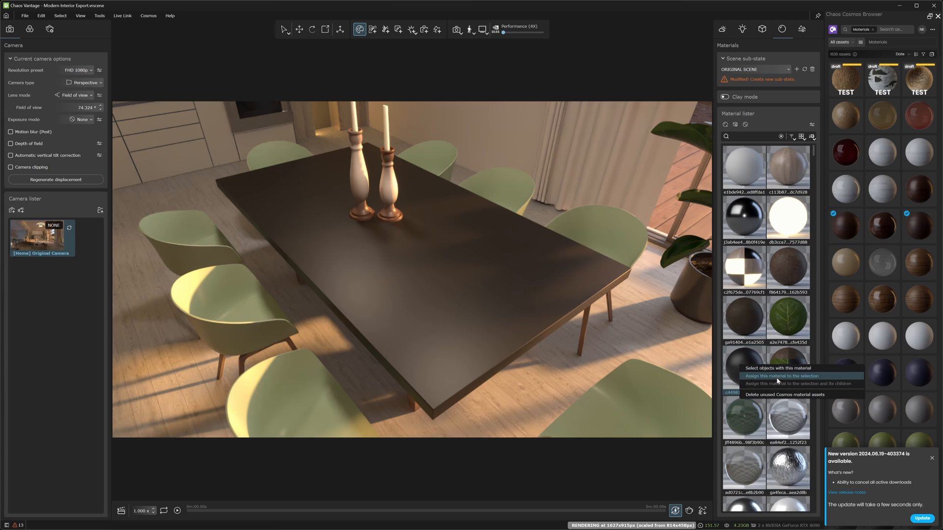
left_click(553, 285)
left_click_drag(742, 374, 480, 273)
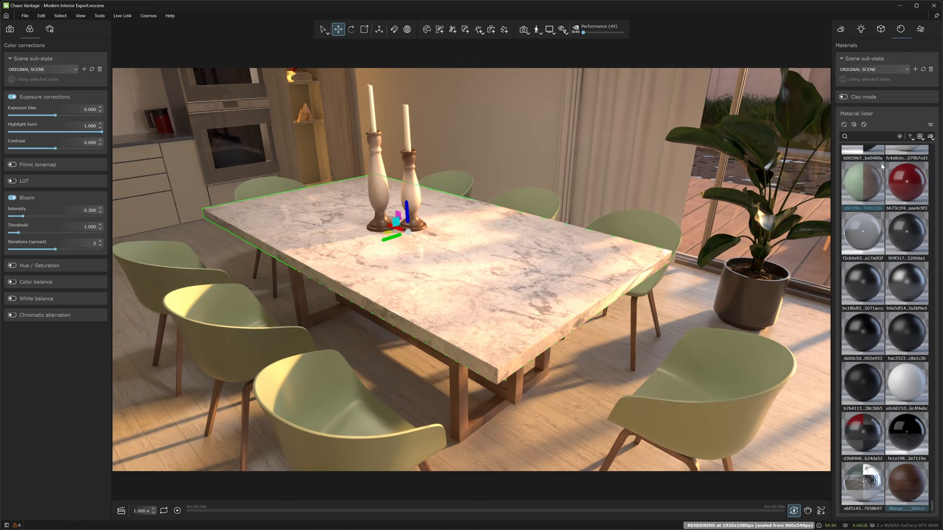
Try clay mode on the whole scene and turn it off again
left_click(843, 97)
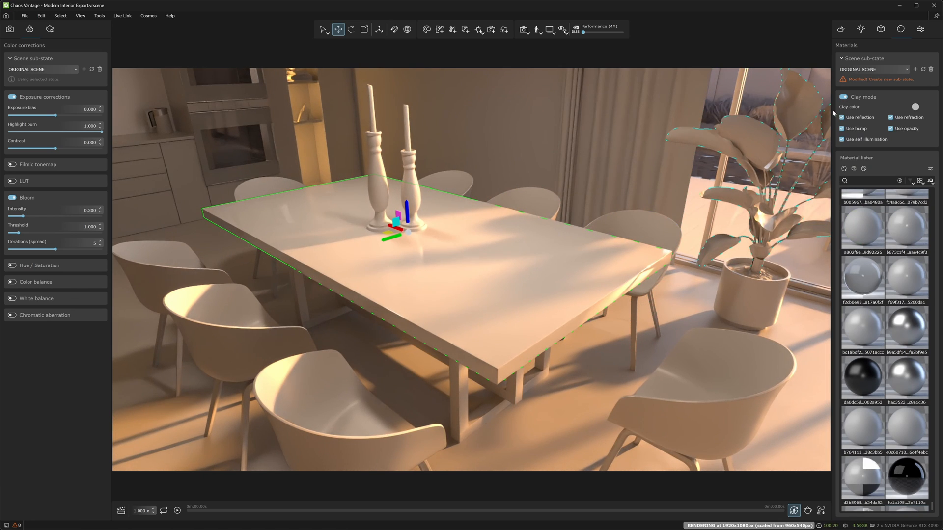
left_click(844, 97)
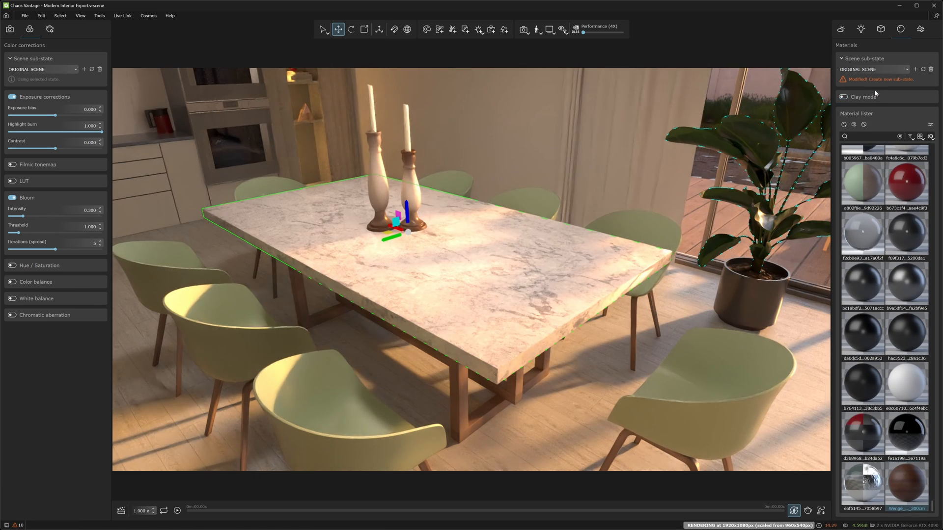
left_click(473, 216)
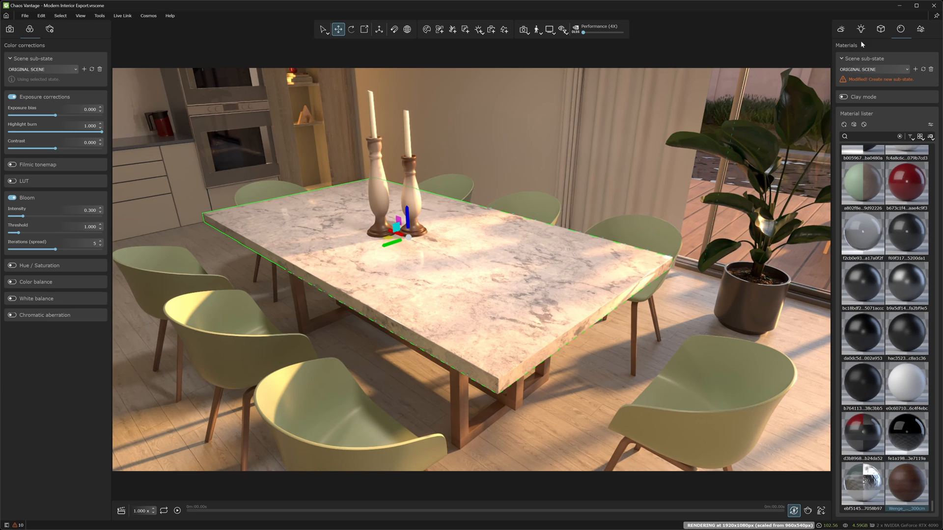
Find LM_Snooker_Table_Lights in the scene outliner and jump to it in the viewport
left_click(880, 31)
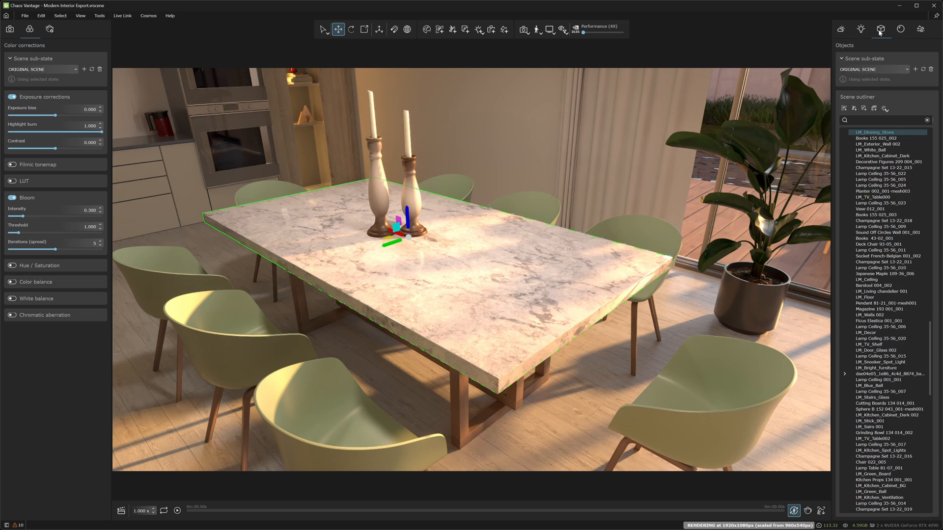
scroll(866, 194, "down", 15)
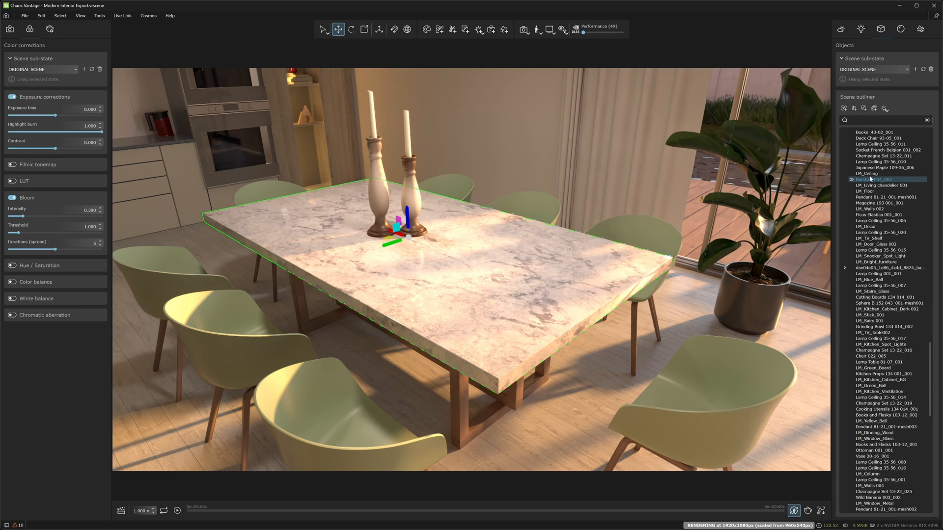
scroll(866, 194, "down", 18)
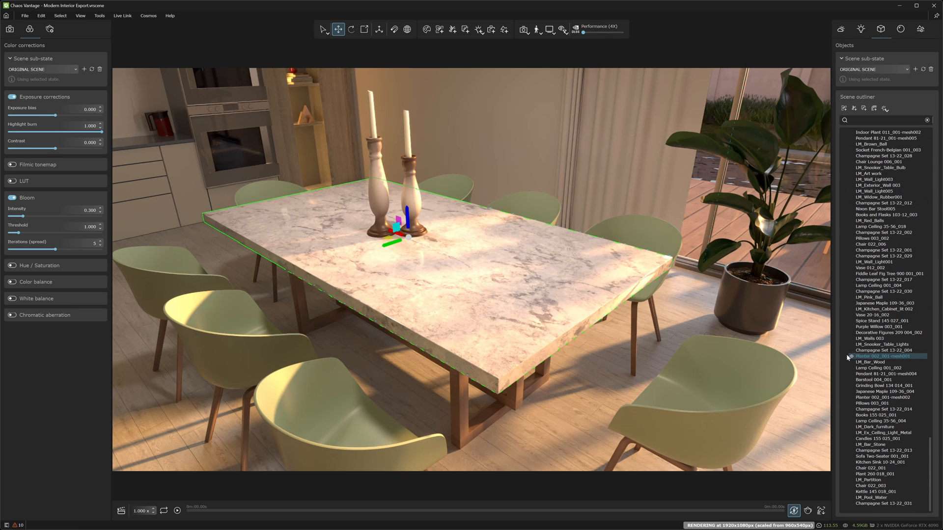
left_click(581, 313)
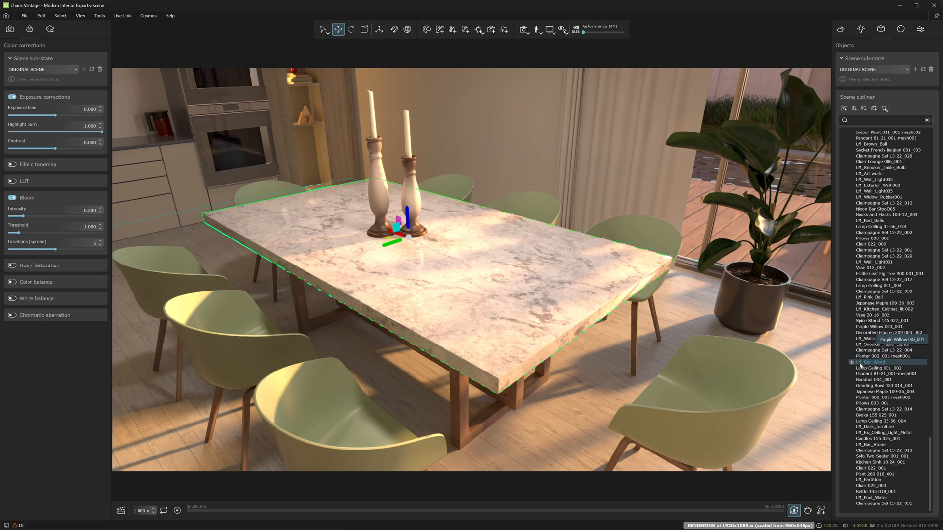
double_click(882, 344)
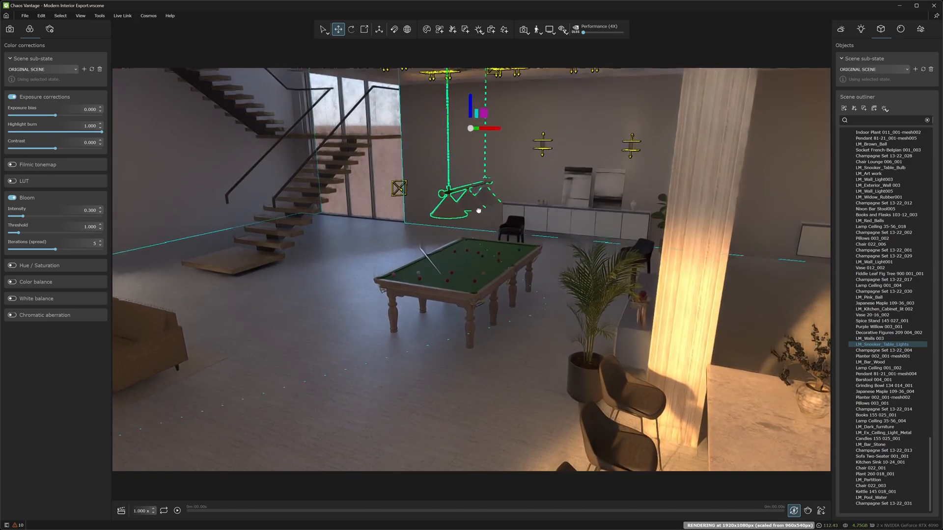
Try moving the snooker table lights sideways along one axis, undo the move and focus on the lights
left_click_drag(489, 131, 552, 132)
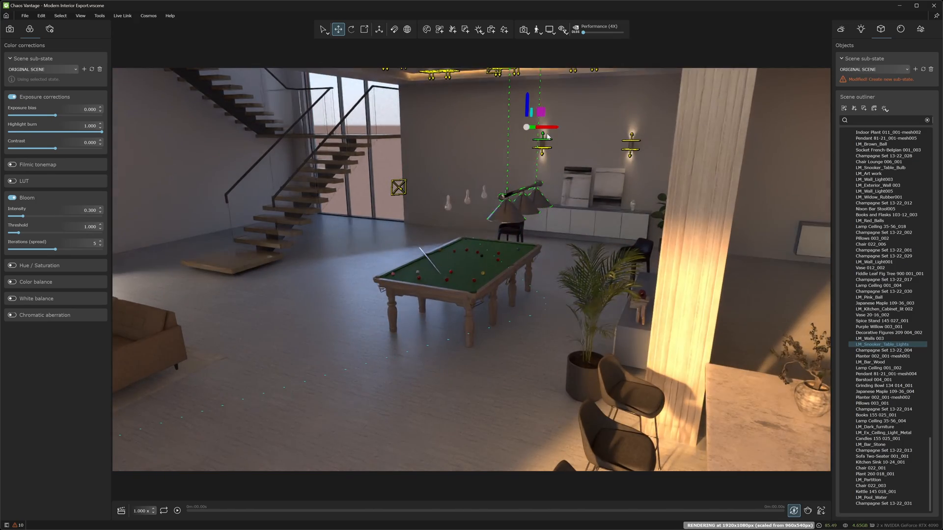
key("ctrl+z")
key("f")
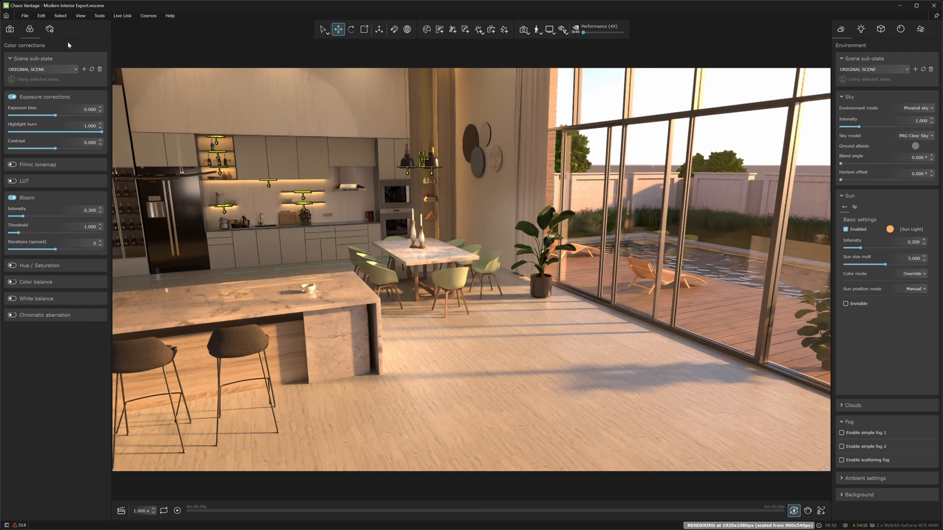
Show the basic render settings, try the lighting without GI and turn GI back on
left_click(50, 30)
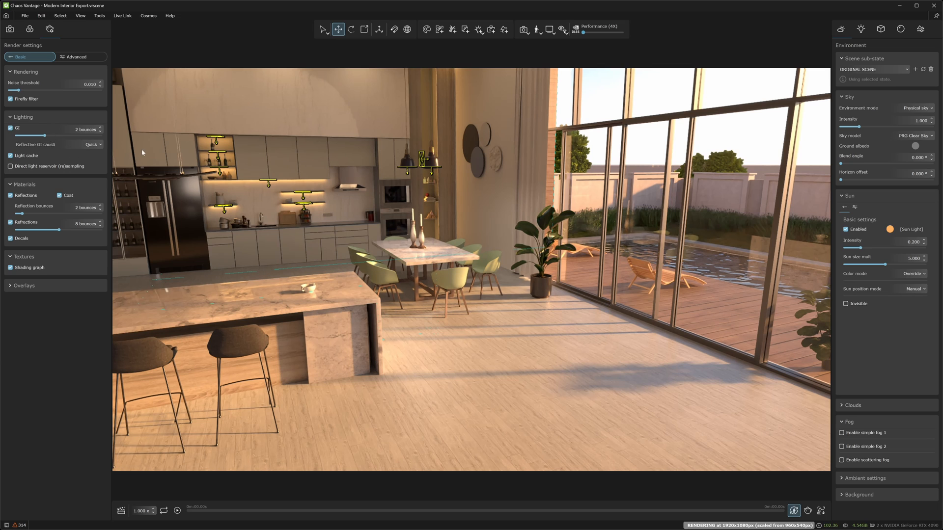
left_click(11, 129)
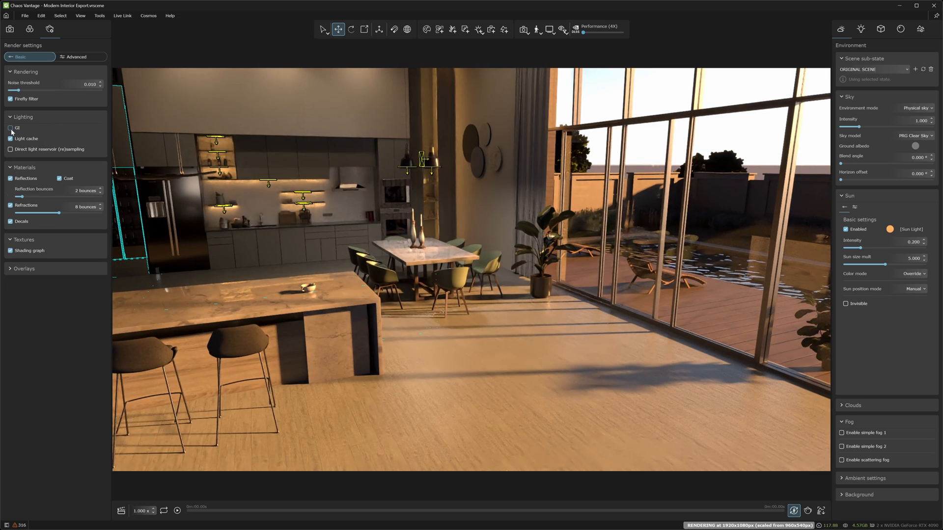
left_click(10, 129)
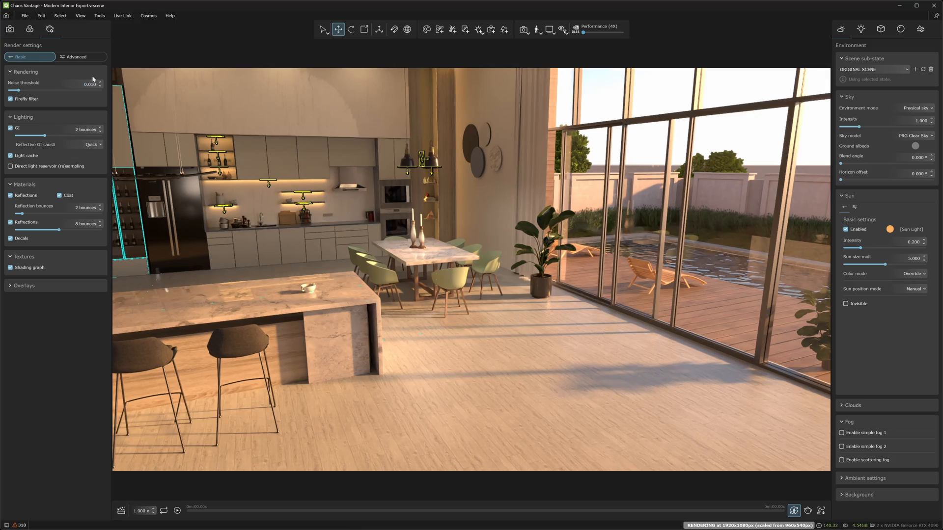
Try the DLAA (1X) quality level for the viewport upscaling in a wide view of the kitchen and living area
left_click(294, 246)
scroll(404, 304, "up", 3)
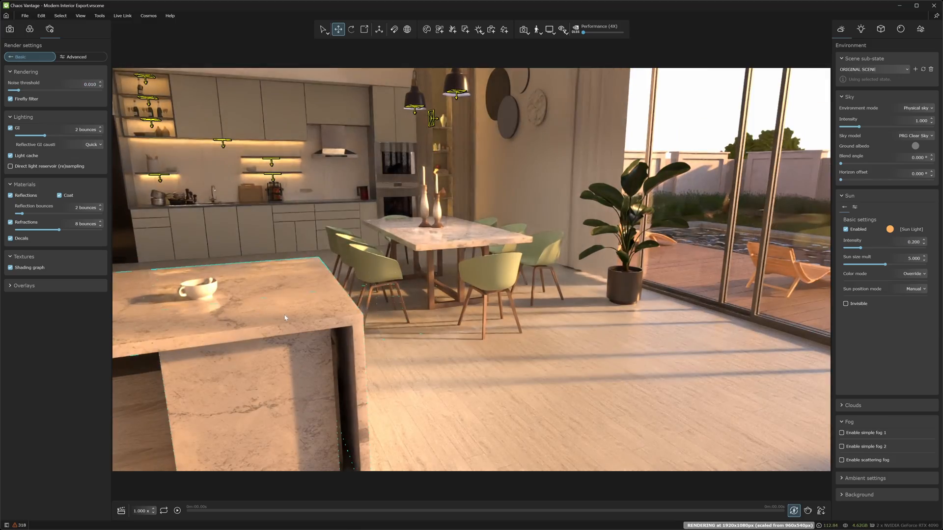
scroll(405, 304, "down", 5)
middle_click_drag(285, 297, 430, 270)
scroll(395, 279, "down", 4)
scroll(430, 270, "up", 3)
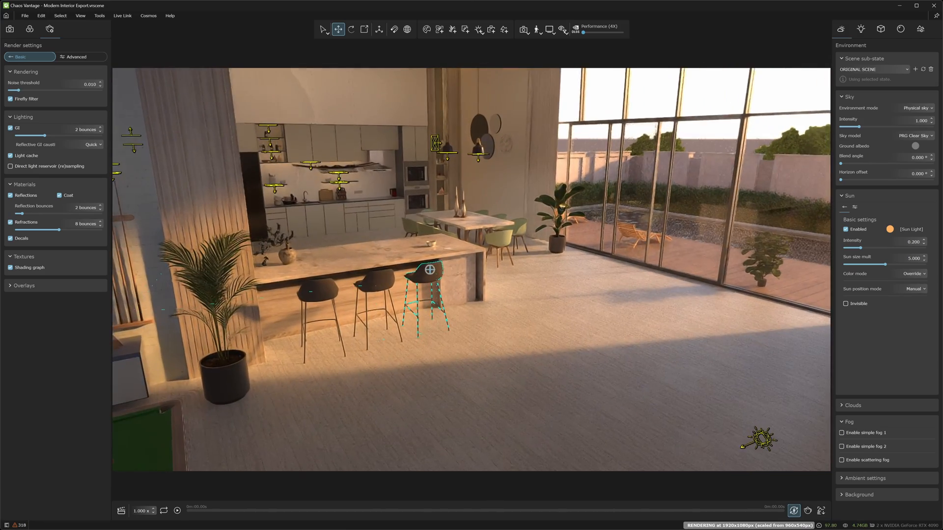
scroll(429, 270, "down", 3)
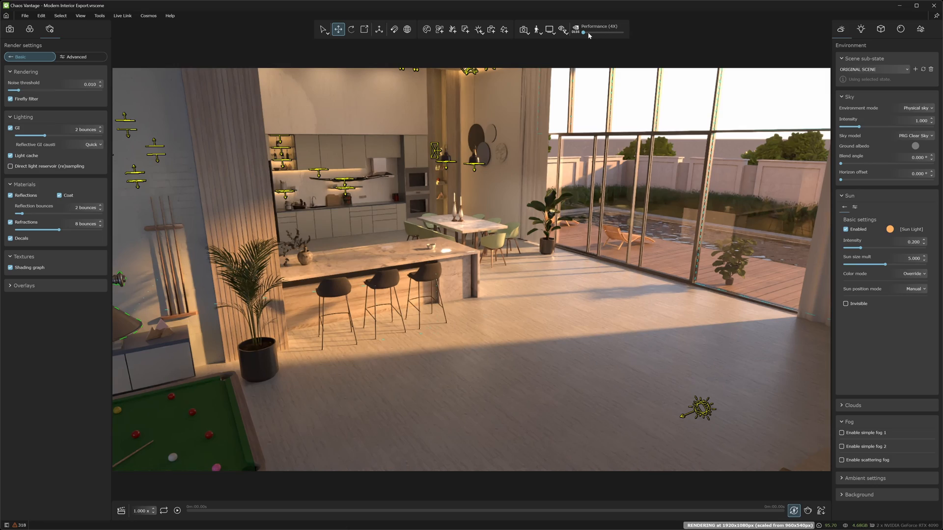
left_click(623, 31)
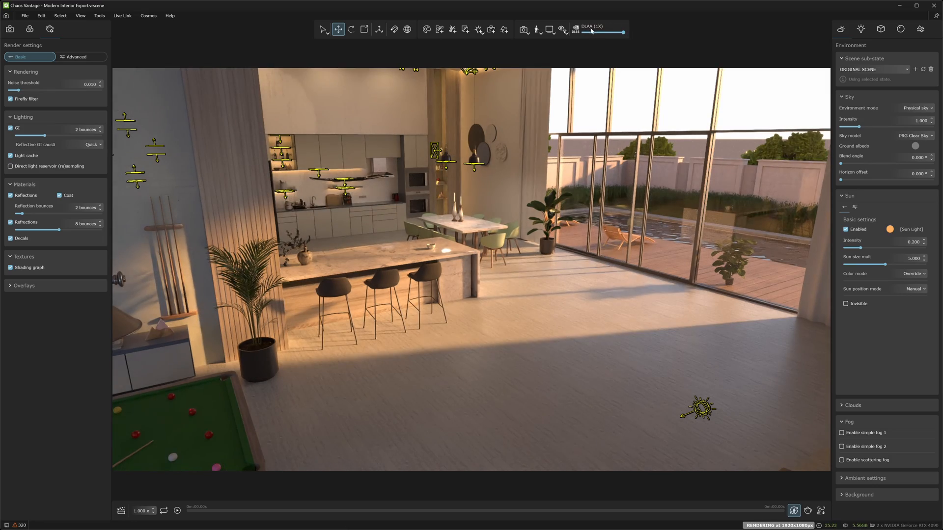
Examine the kitchen and snooker areas at DLAA quality and set the upscaling back to Performance (4X)
left_click(438, 256)
scroll(437, 256, "up", 3)
mouse_move(438, 256)
right_mouse_down()
mouse_move(295, 268)
mouse_move(438, 256)
right_mouse_up()
scroll(437, 255, "down", 6)
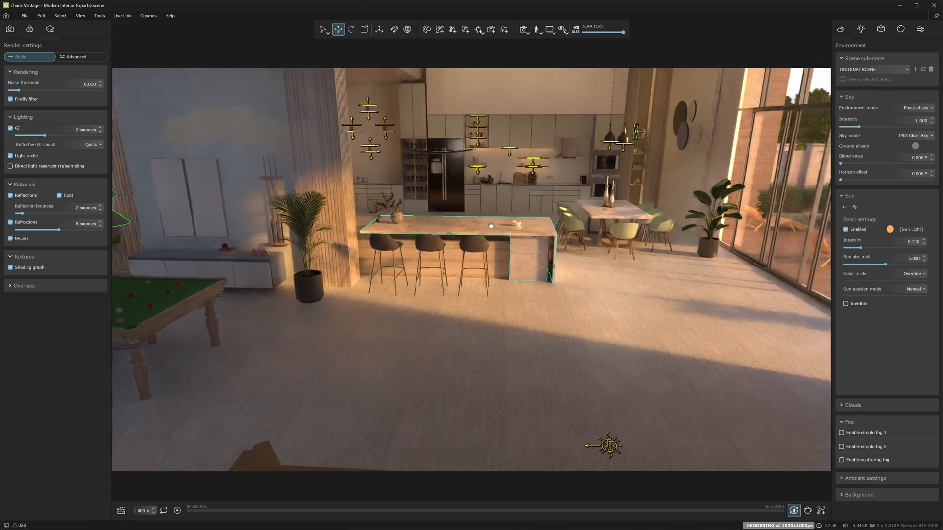
middle_click_drag(491, 226, 520, 209)
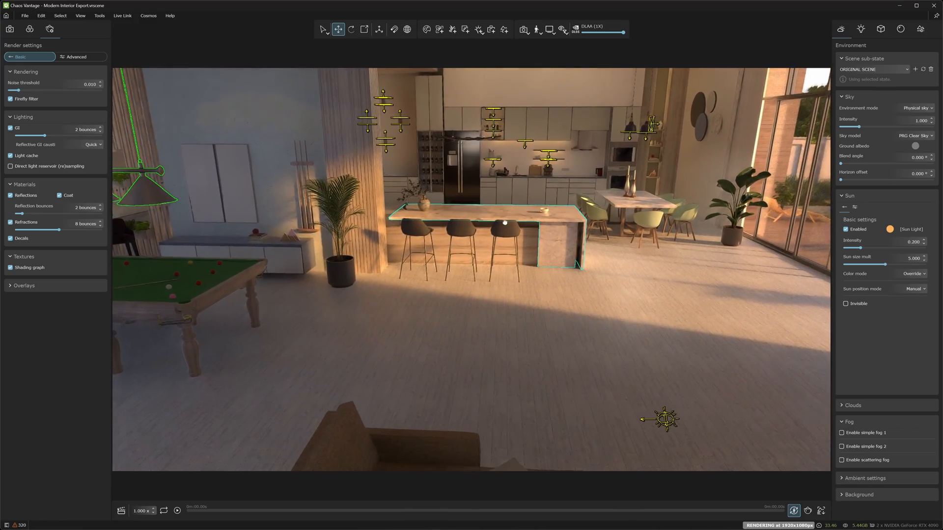
mouse_move(505, 228)
right_mouse_down()
mouse_move(618, 201)
mouse_move(508, 226)
right_mouse_up()
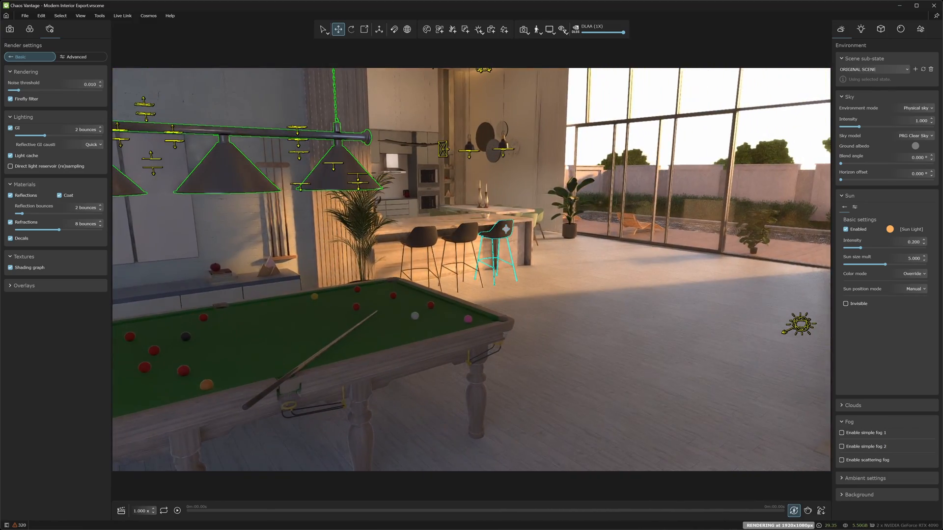
middle_click_drag(506, 228, 445, 234)
right_click_drag(444, 234, 454, 262)
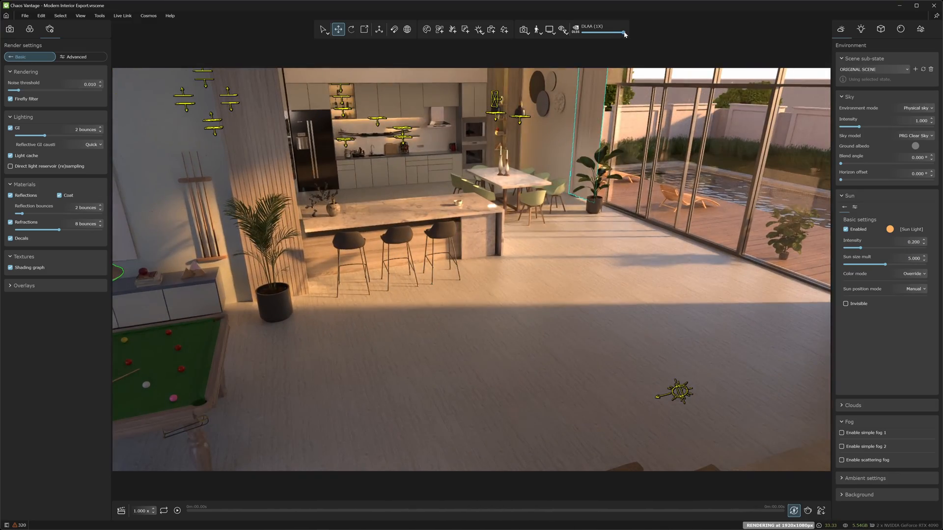
left_click_drag(623, 32, 584, 32)
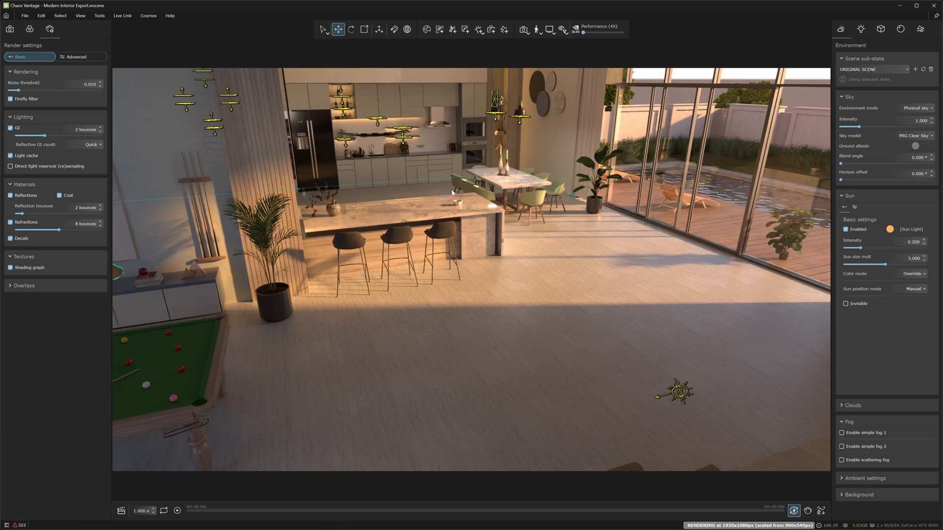
Open the still image render setup, choose Original Camera as the camera and enable Keep Desktop Responsive
left_click(807, 511)
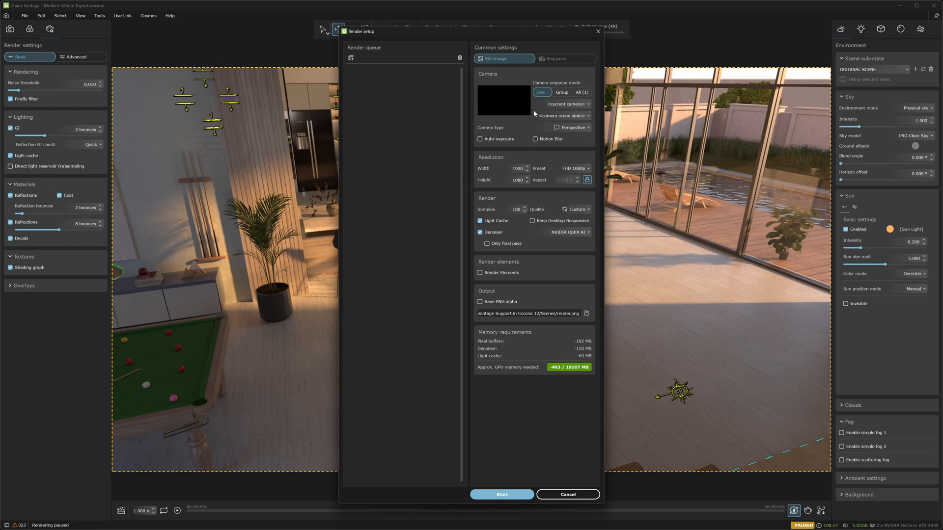
left_click(569, 104)
left_click(572, 119)
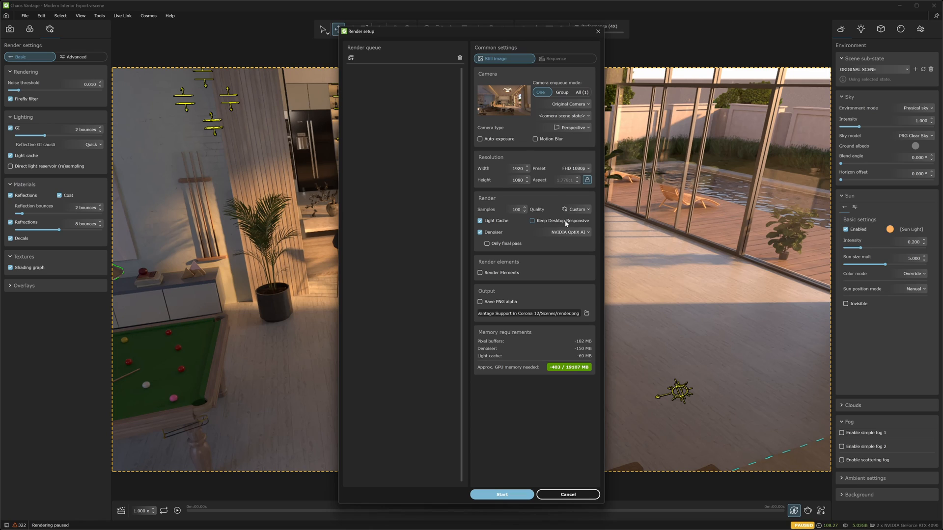
left_click(533, 221)
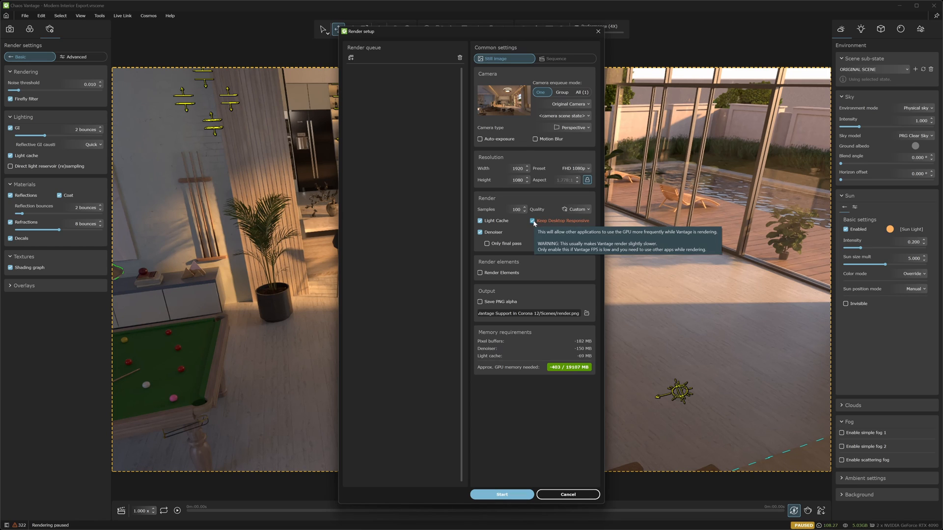
Check the Keep Desktop Responsive option and look through the available render elements, leaving Render Elements disabled
left_click(533, 221)
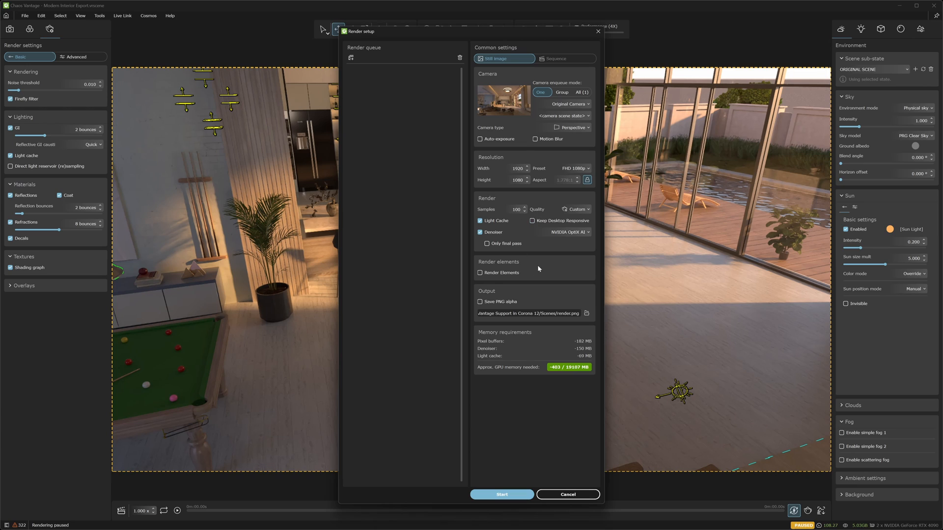
left_click(533, 222)
left_click(480, 274)
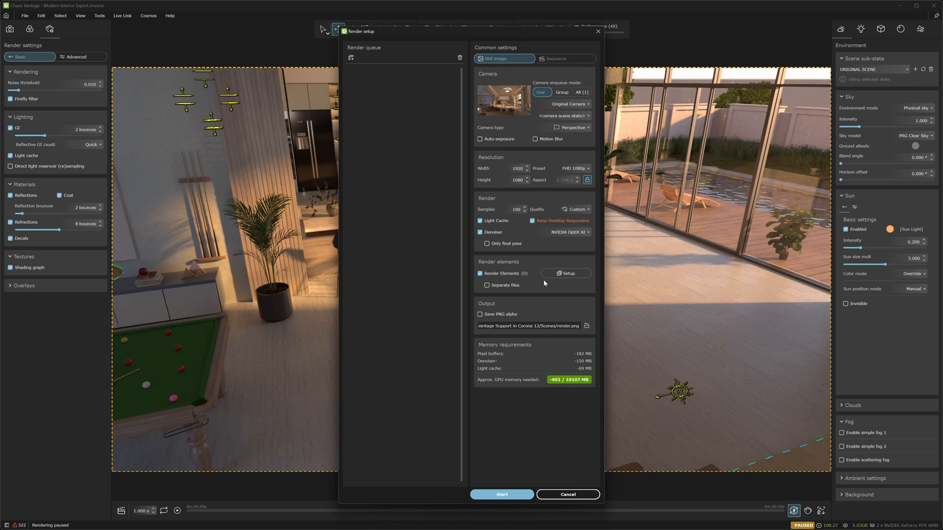
left_click(566, 274)
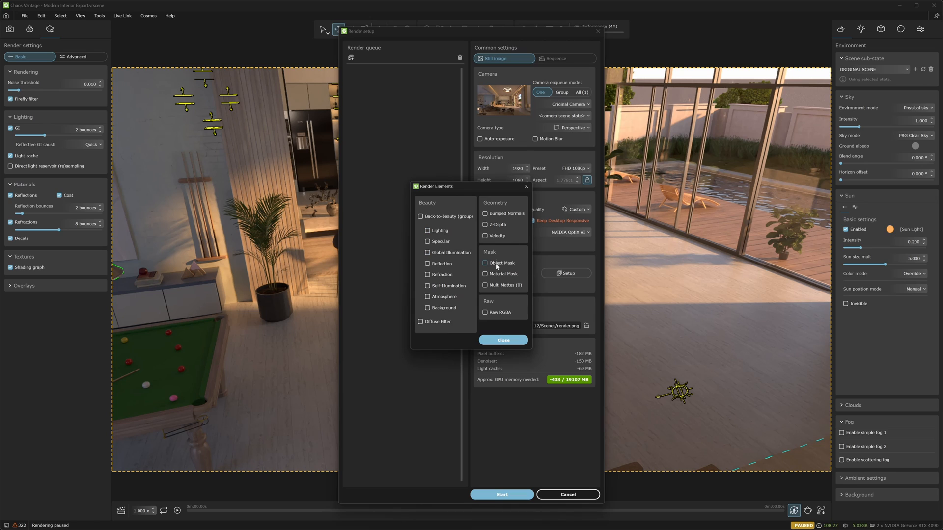
left_click(526, 188)
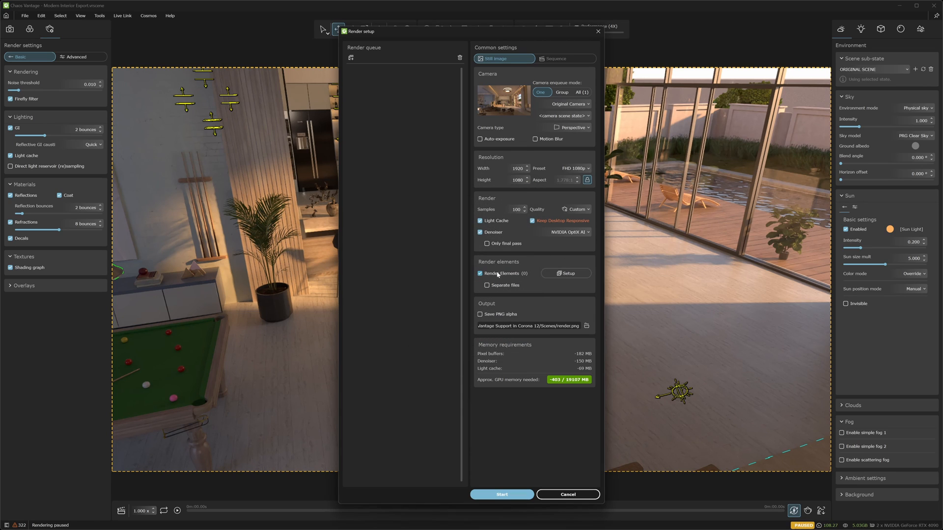
left_click(481, 274)
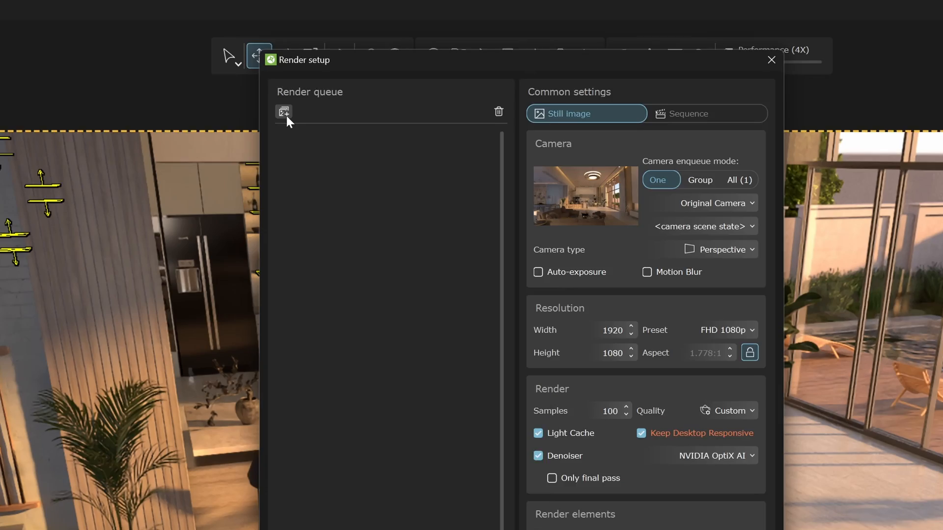
left_click(226, 157)
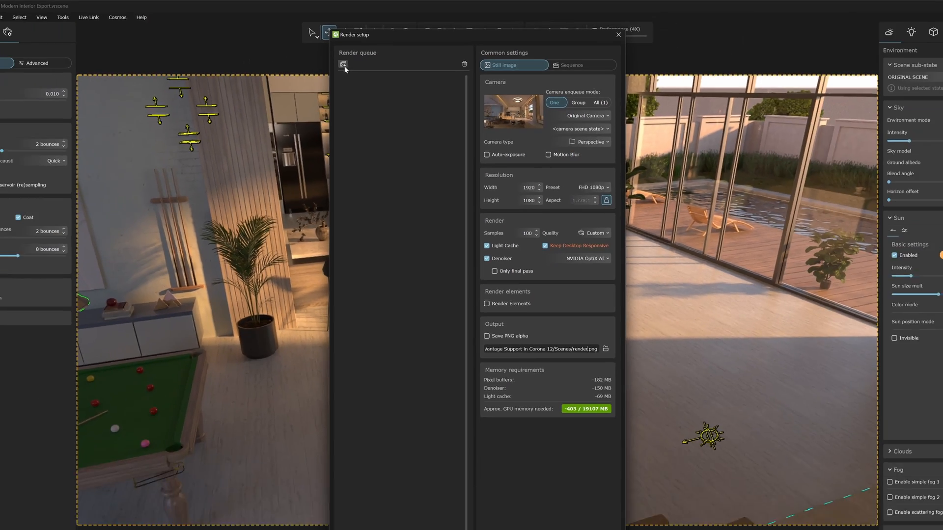
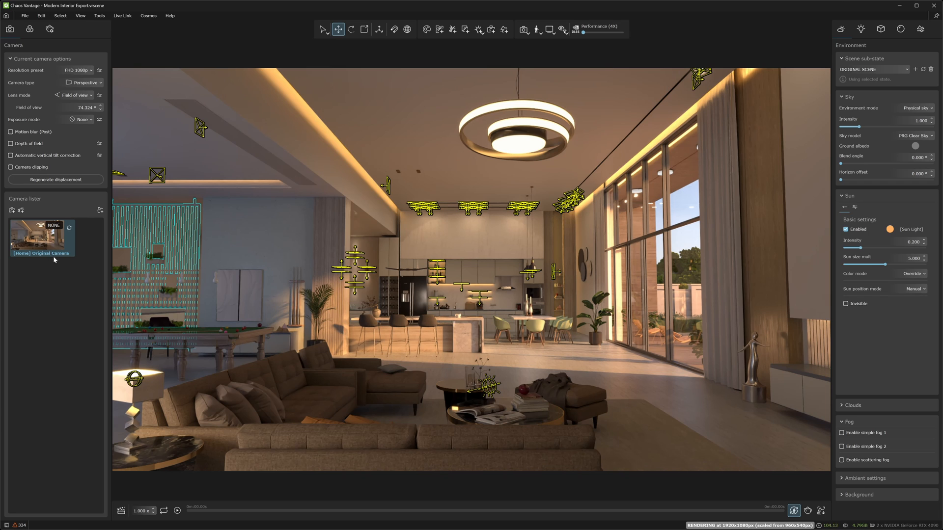
Save two new cameras of the dining table with green chairs, one facing the kitchen and one facing the living area
left_click(39, 241)
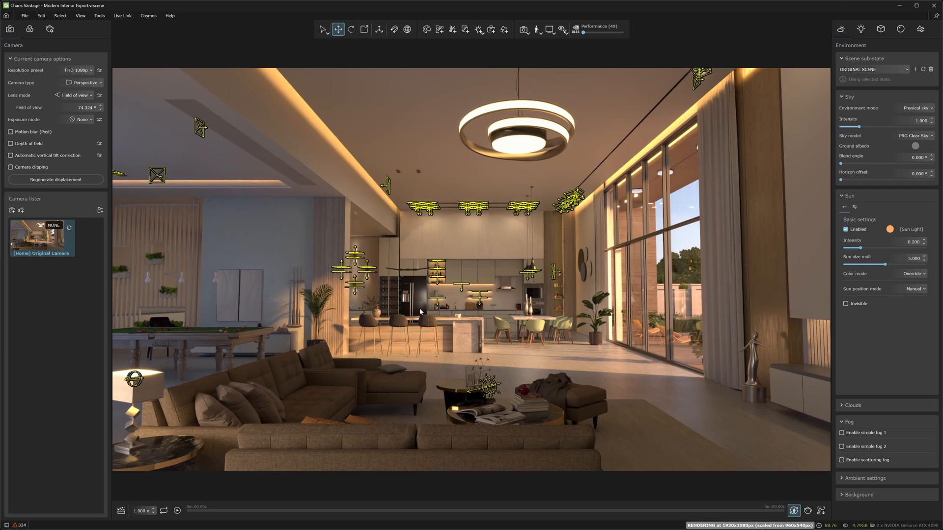
left_click(529, 322)
key("f")
left_click_drag(525, 320, 422, 320)
left_click_drag(422, 280, 451, 250)
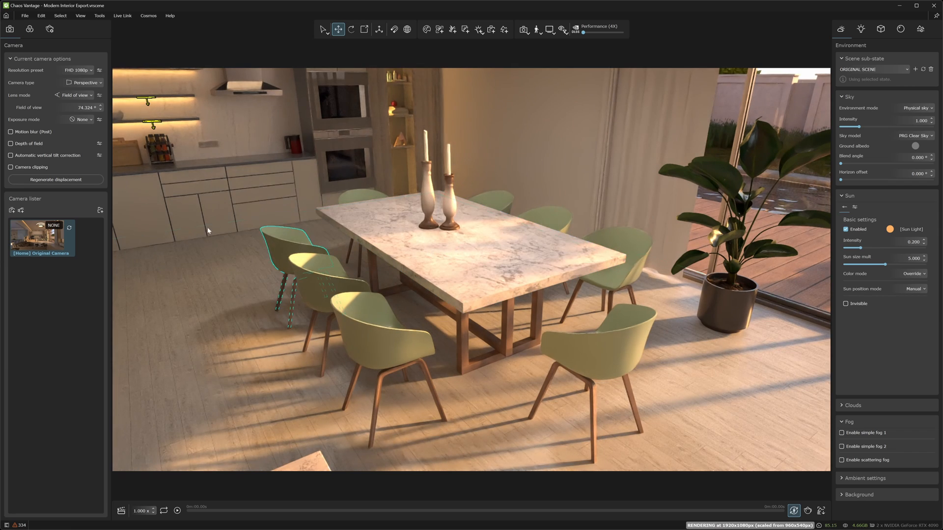
left_click(207, 227)
left_click(12, 210)
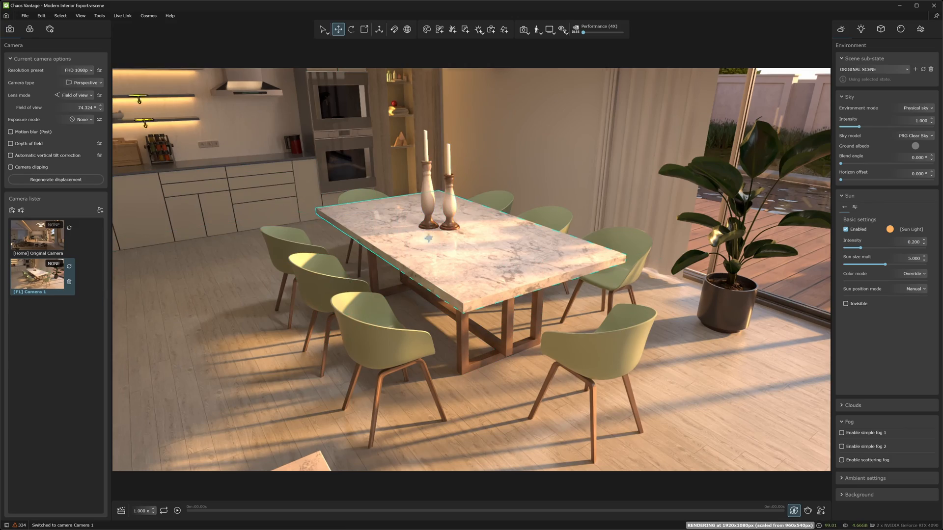
mouse_move(428, 239)
right_mouse_down()
mouse_move(412, 322)
mouse_move(428, 268)
mouse_move(384, 243)
mouse_move(422, 237)
mouse_move(477, 251)
mouse_move(433, 238)
right_mouse_up()
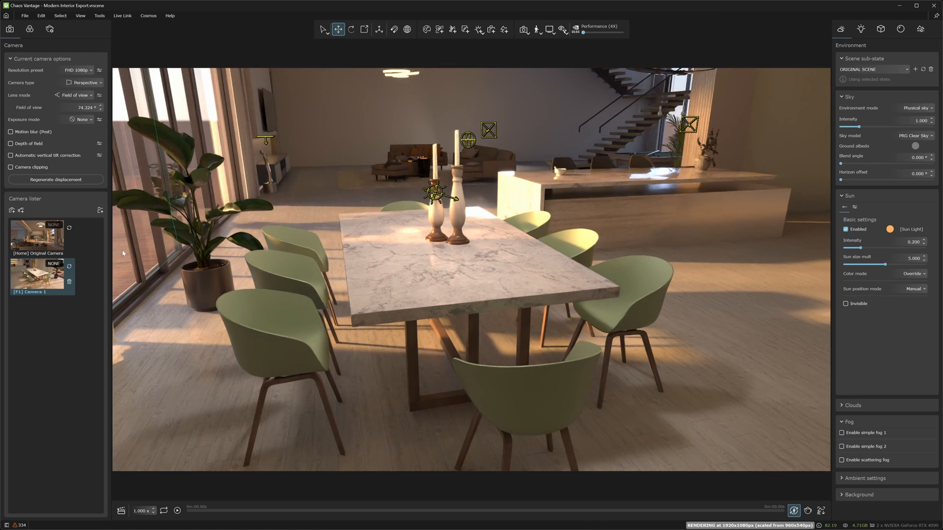
left_click(11, 211)
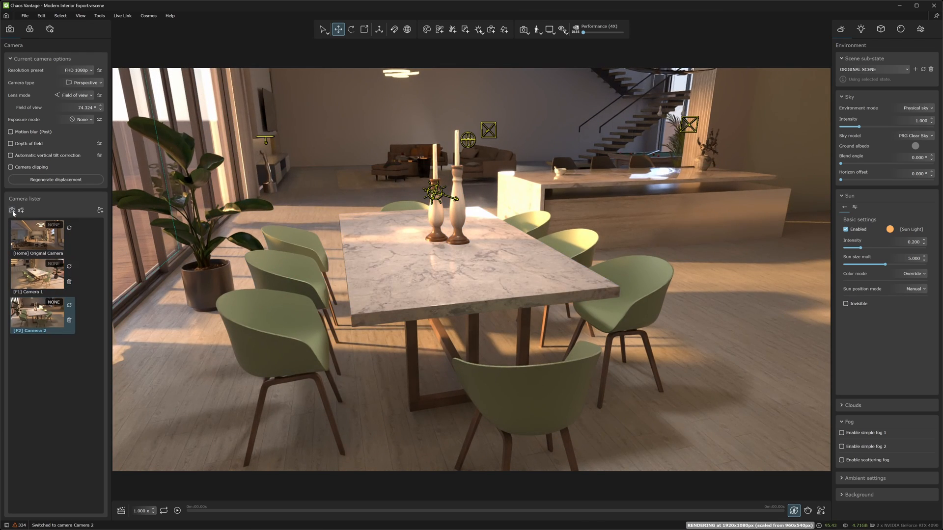
Compare the views of Original Camera, Camera 1 and Camera 2, ending on Original Camera
left_click(68, 246)
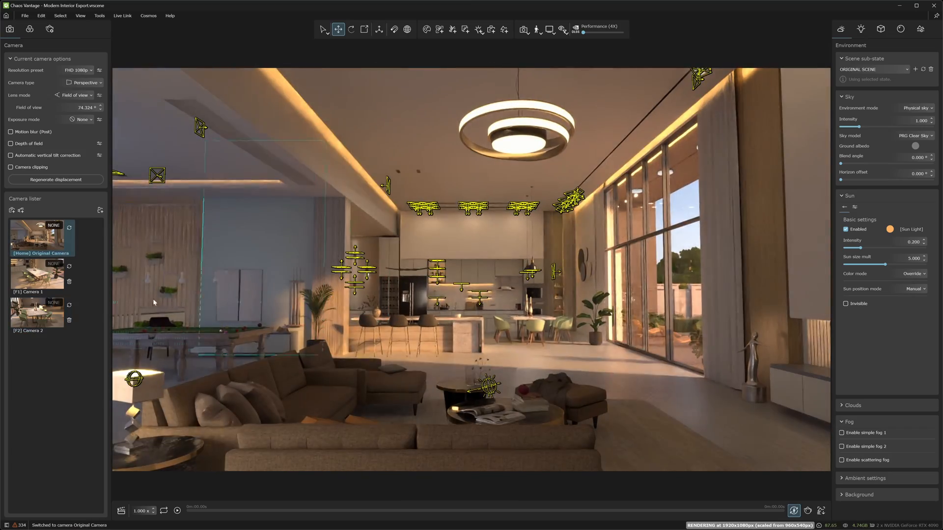
key("F1")
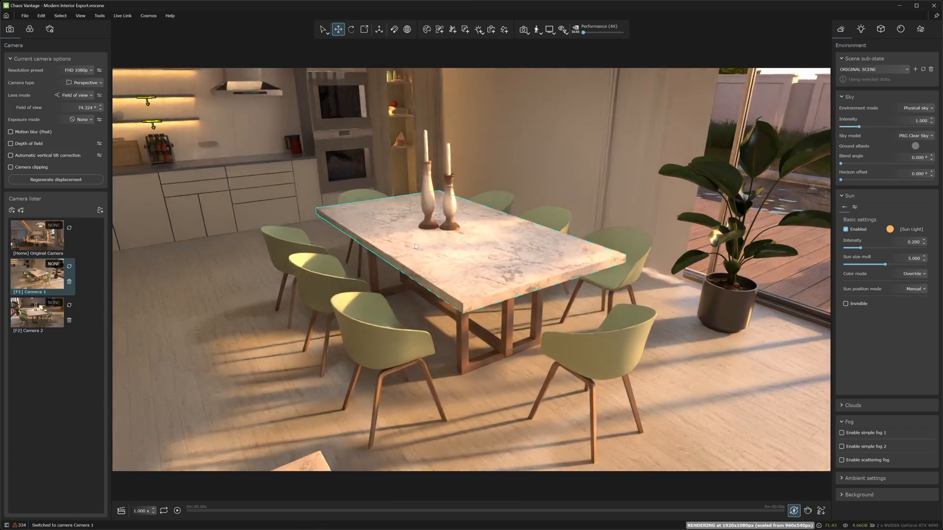
key("F2")
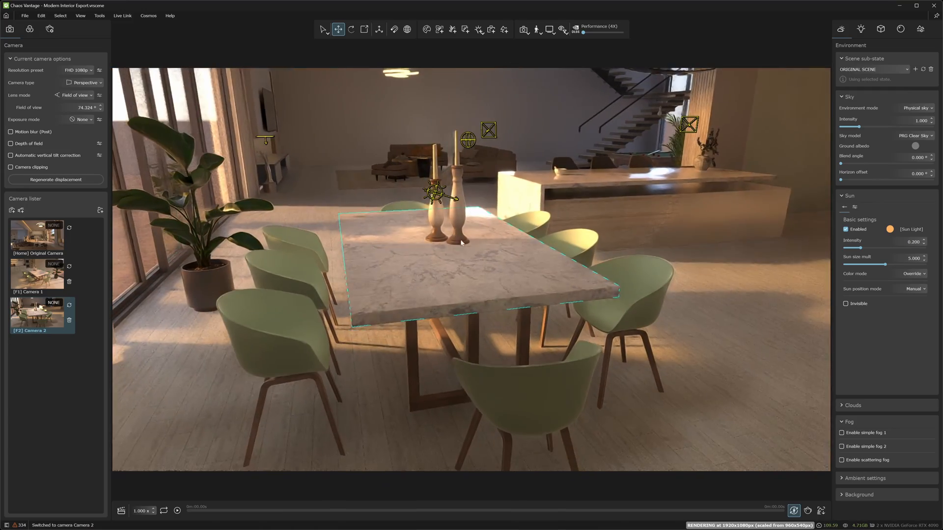
left_click(45, 245)
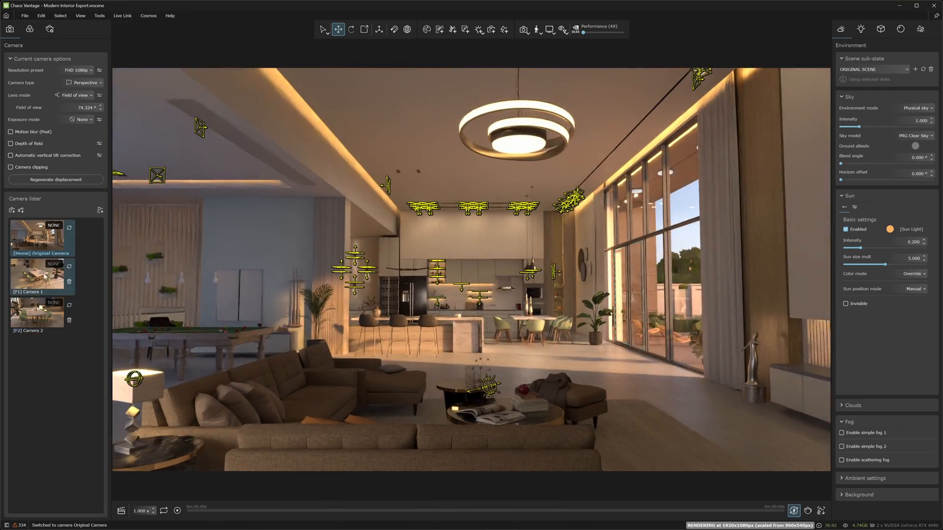
left_click(41, 277)
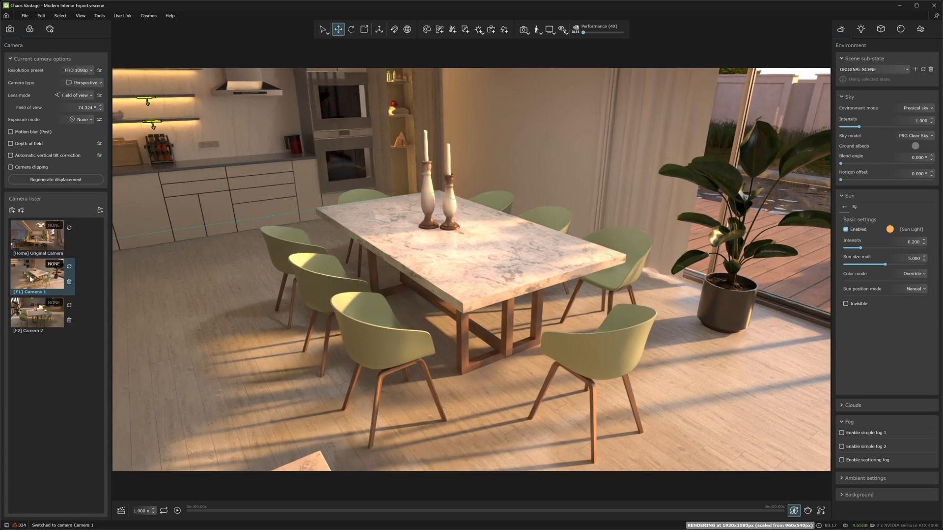
left_click(127, 237)
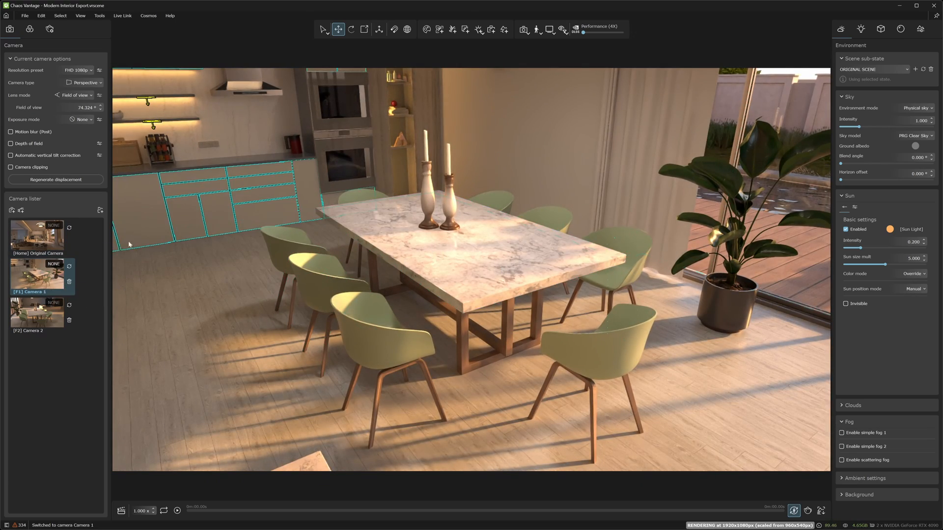
double_click(47, 244)
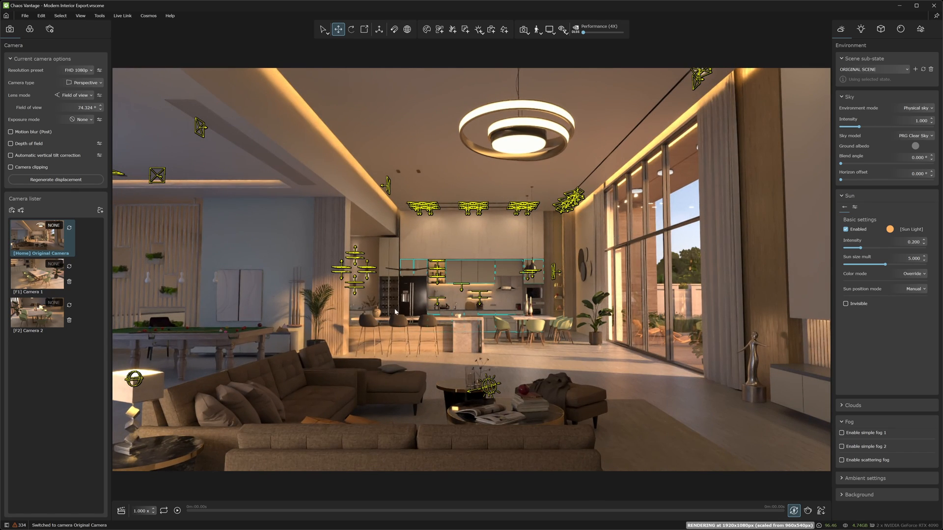
Open the animation editor in Shot mode and add Original Camera, Camera 1 and Camera 2 in sequence to the camera track
left_click(123, 512)
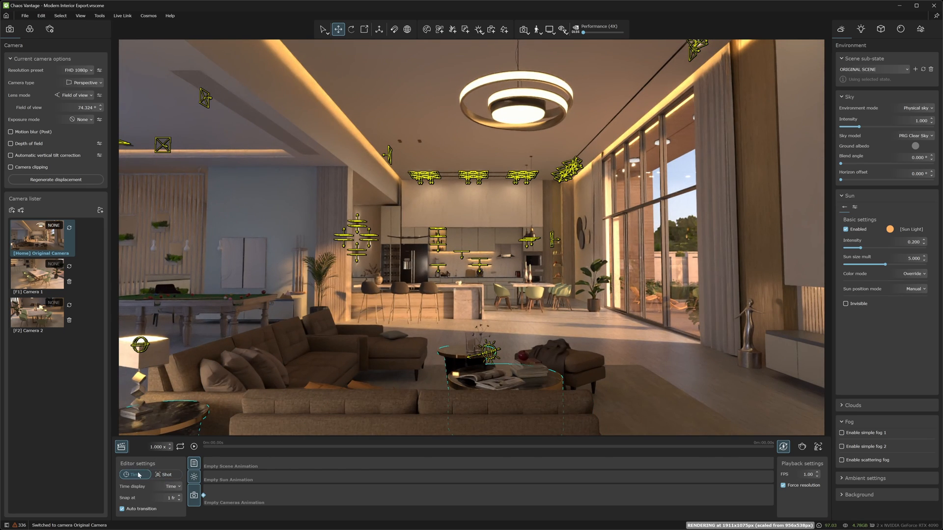
left_click(167, 475)
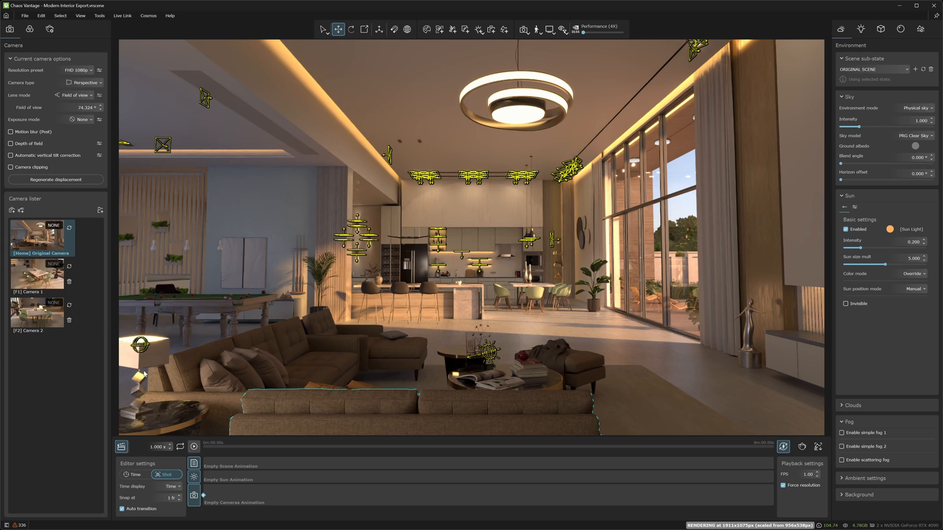
left_click_drag(38, 240, 212, 492)
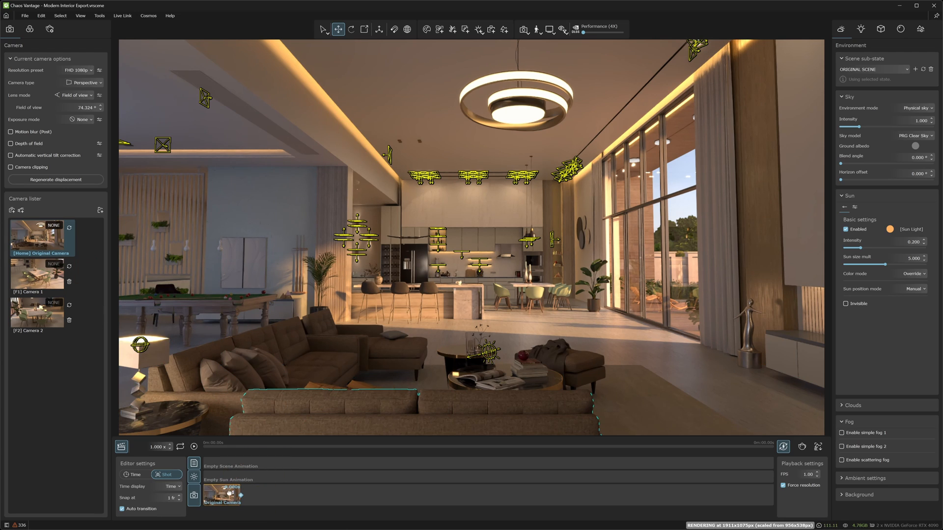
left_click_drag(37, 274, 260, 493)
left_click_drag(37, 314, 313, 489)
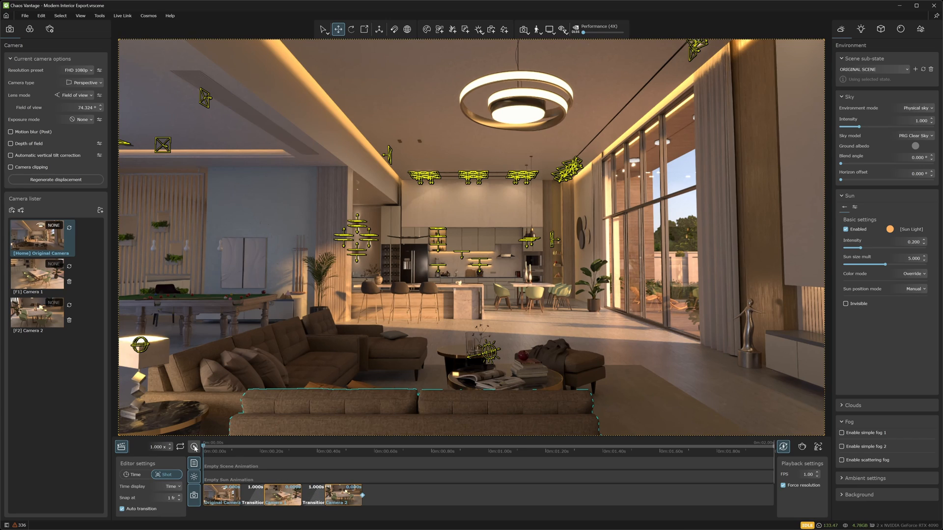
Play back the three-camera animation to preview the camera movement
left_click(194, 447)
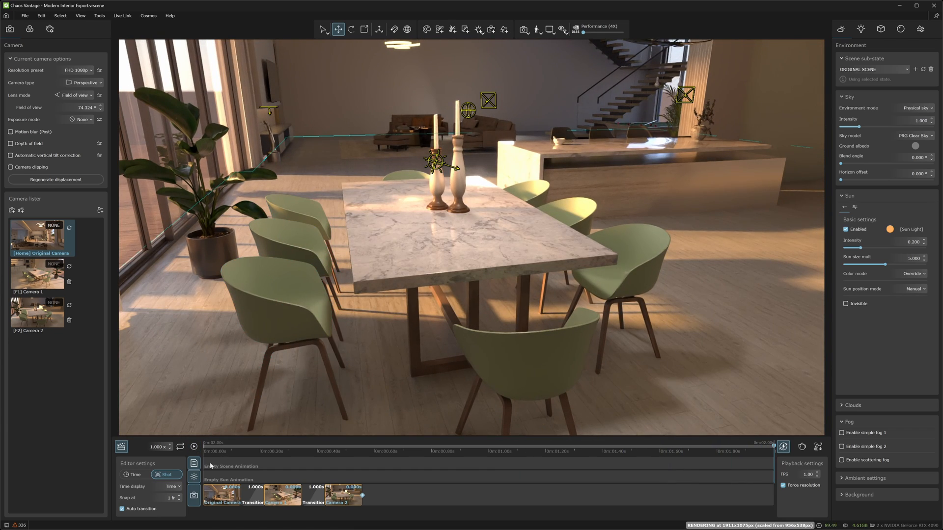
left_click(194, 447)
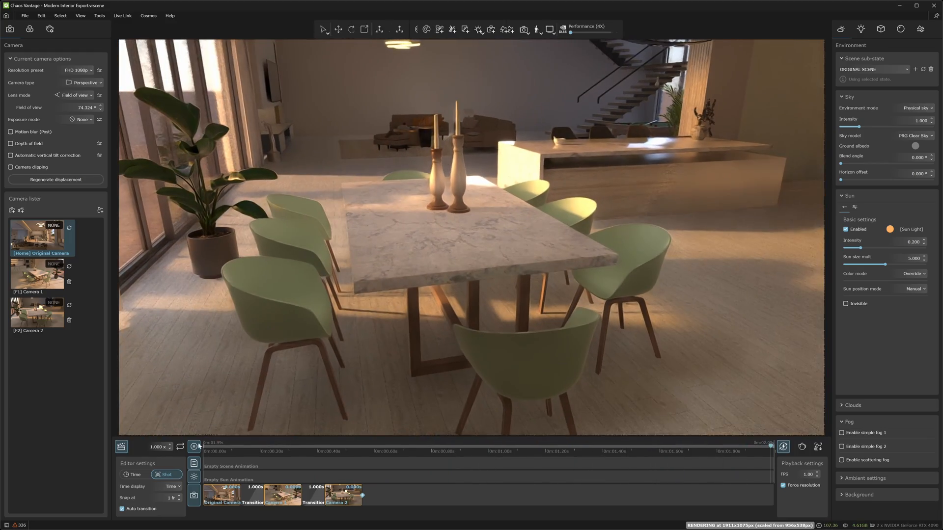
left_click(194, 448)
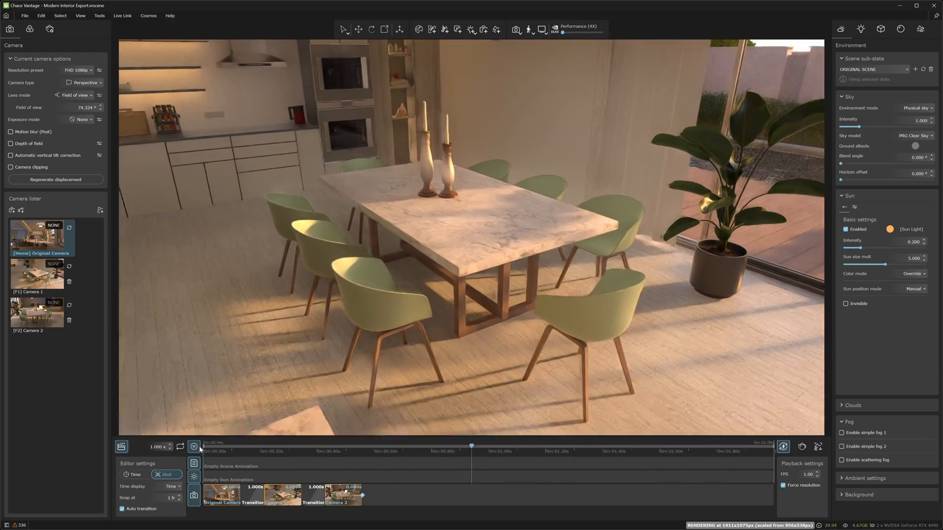
left_click(194, 447)
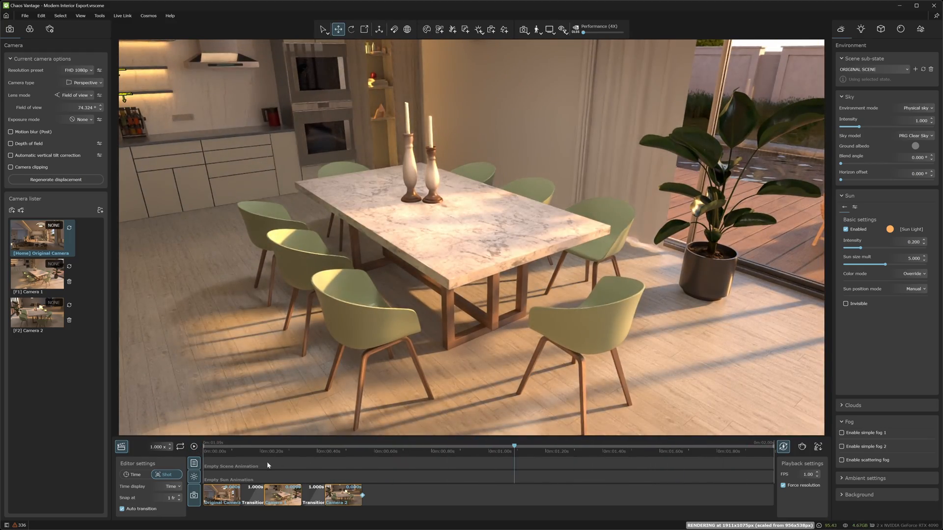
Set the duration of the transition between Original Camera and Camera 1 to 5 seconds
left_click(254, 493)
right_click(254, 490)
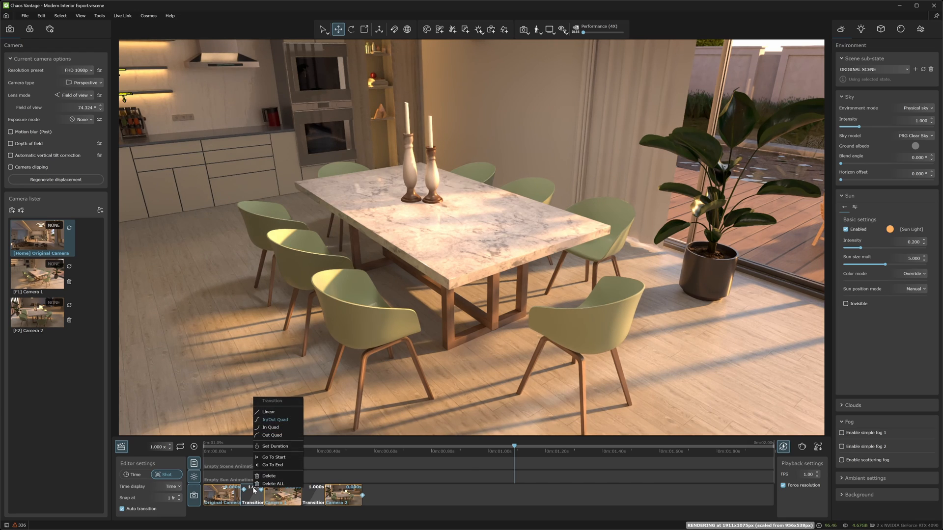
left_click(265, 448)
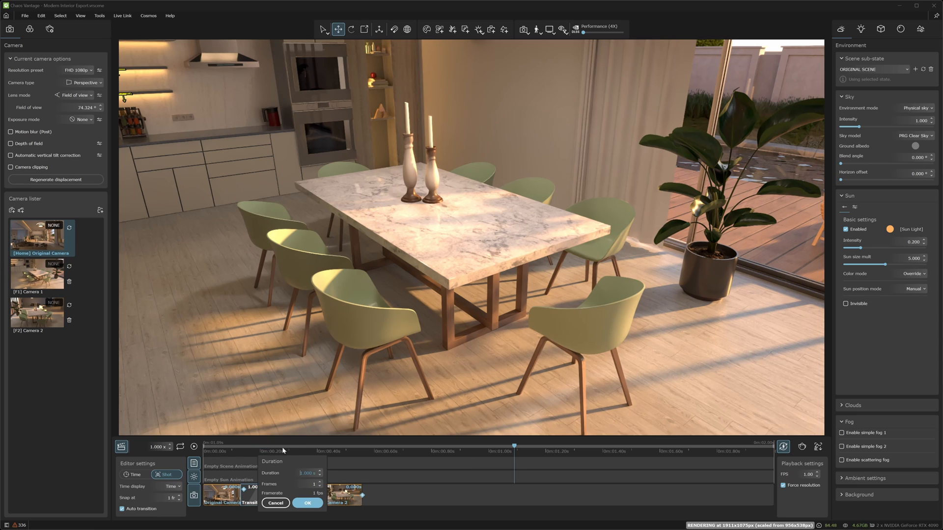
double_click(309, 474)
type("5")
left_click(315, 503)
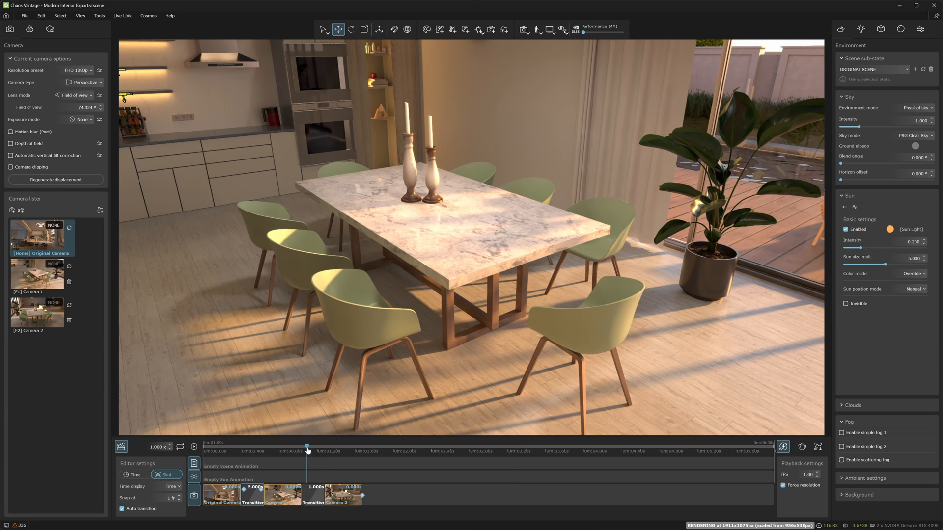
Replay the animation to review the camera movement with the longer first transition
left_click(194, 447)
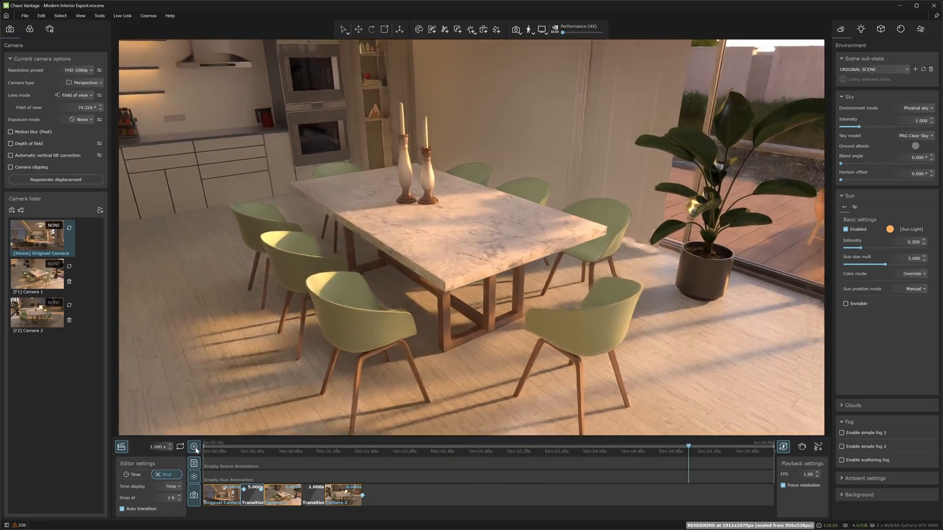
left_click(196, 451)
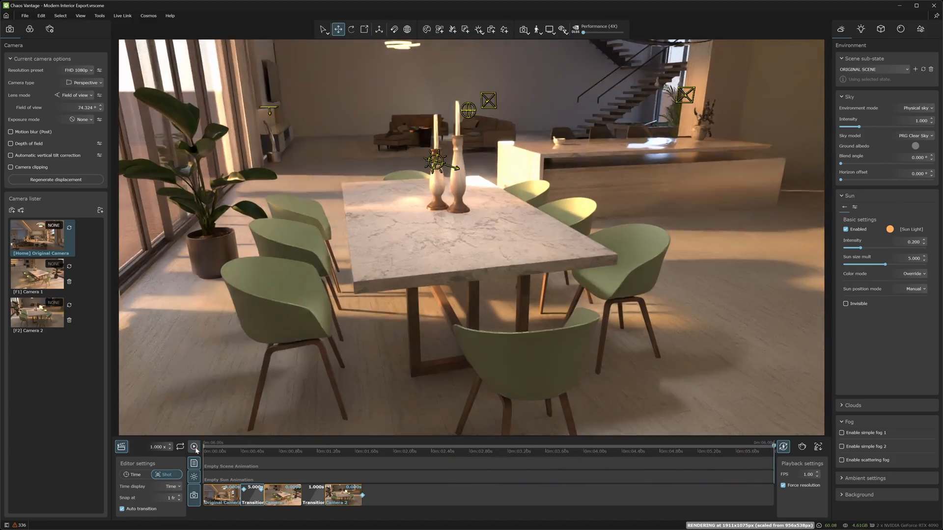
left_click(194, 448)
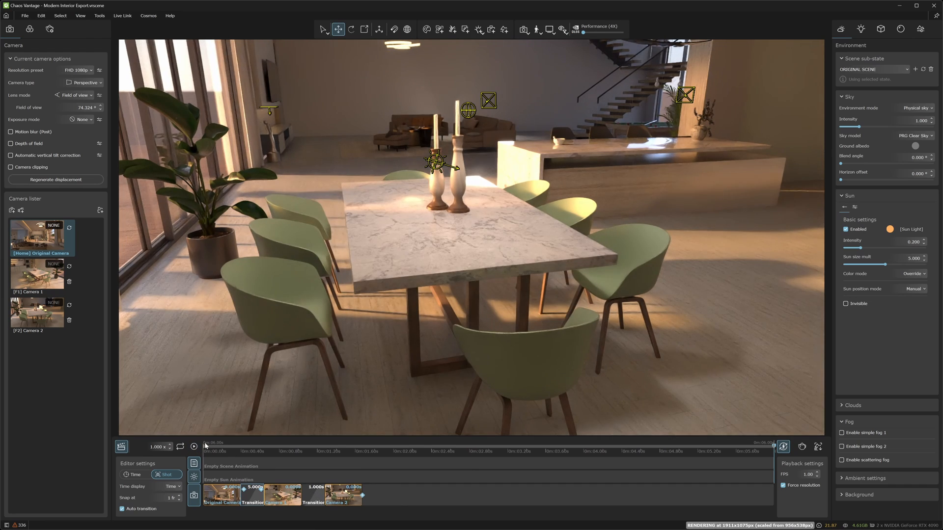
Set the duration of the transition between Camera 1 and Camera 2 to 3 seconds and play back the animation
left_click(316, 497)
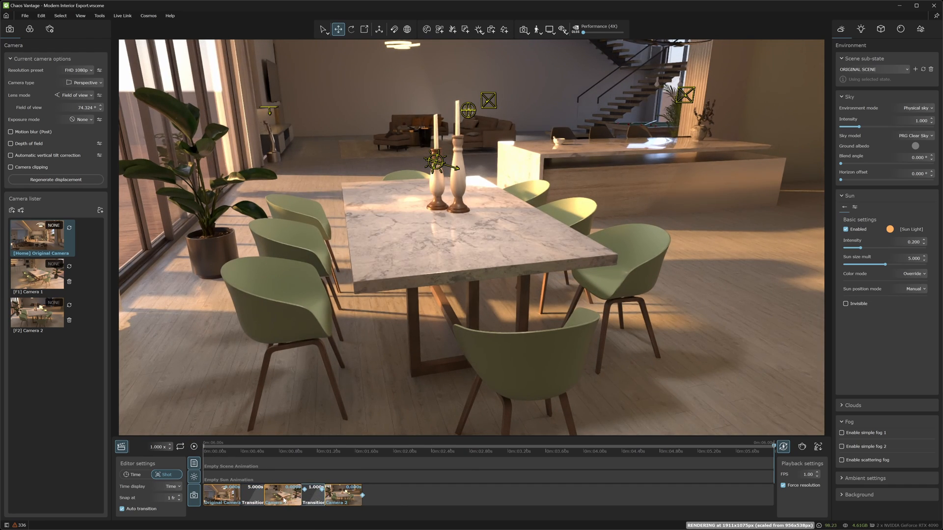
right_click(314, 496)
left_click(338, 458)
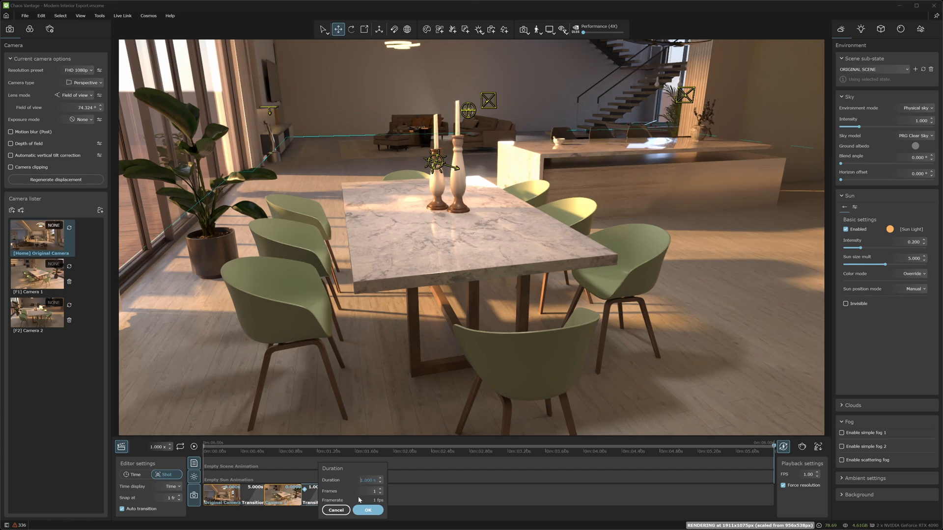
double_click(361, 480)
type("3")
key("Return")
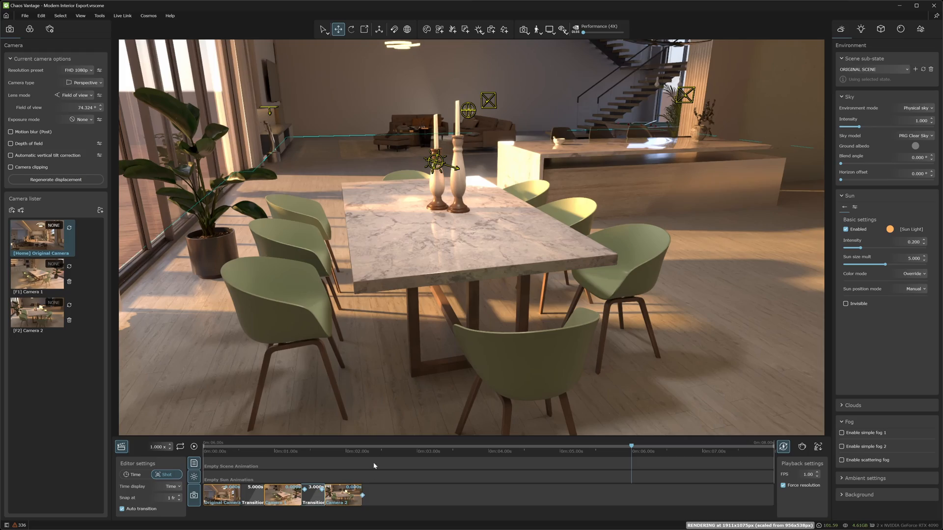
left_click(194, 447)
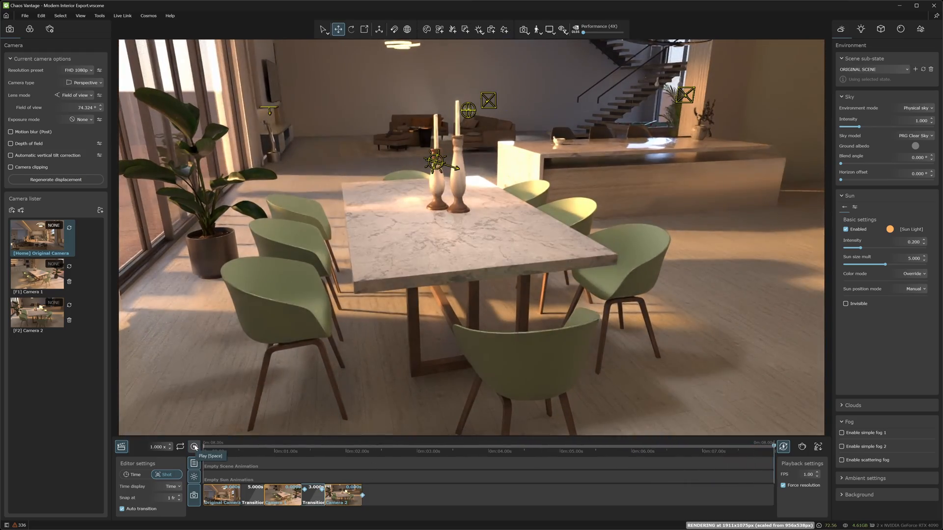
left_click(194, 447)
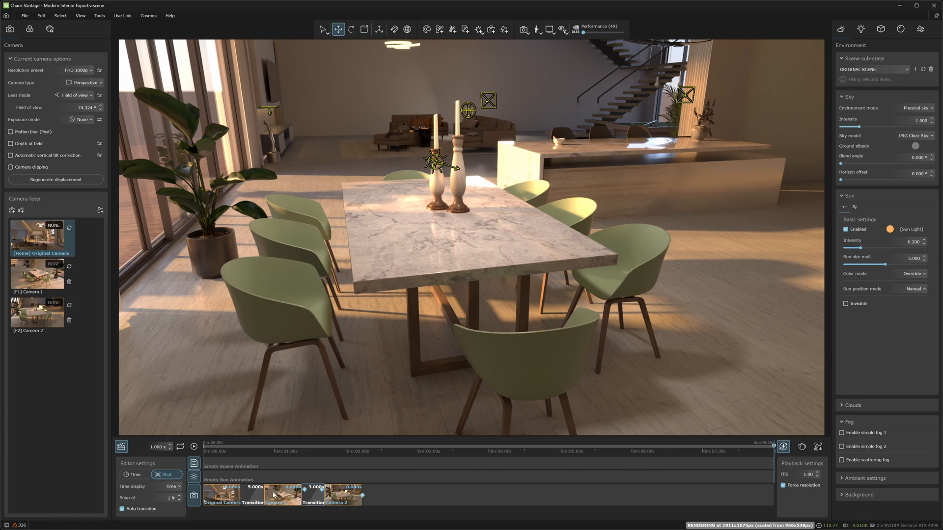
Set the duration of the transition between Camera 1 and Camera 2 to 10 seconds
right_click(314, 494)
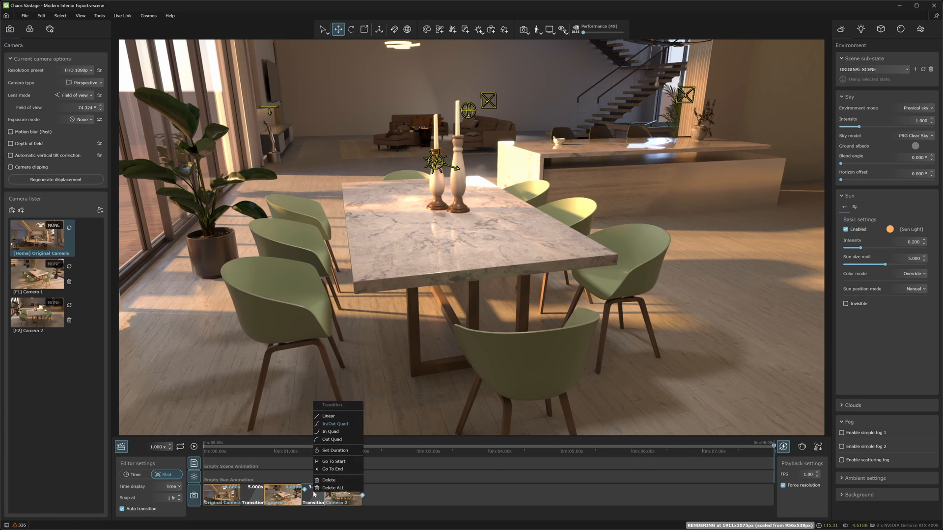
left_click(337, 450)
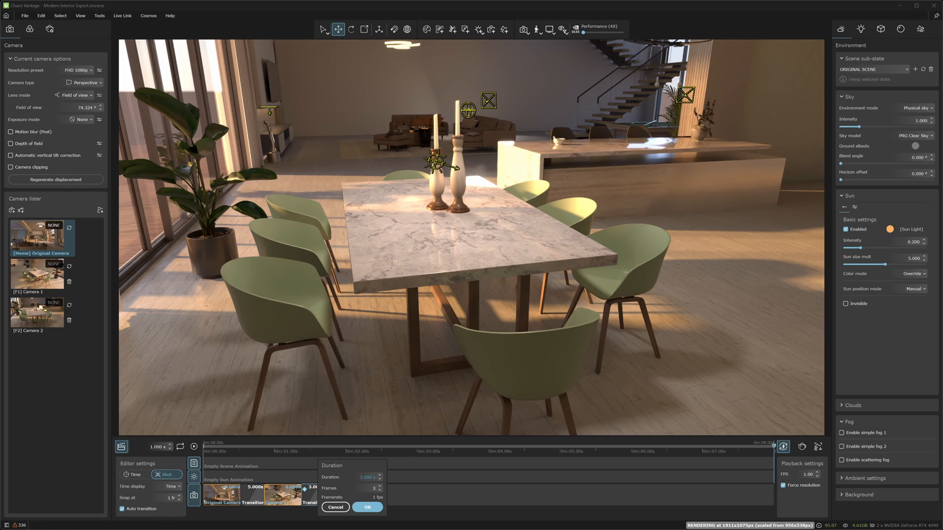
type("10")
left_click(369, 506)
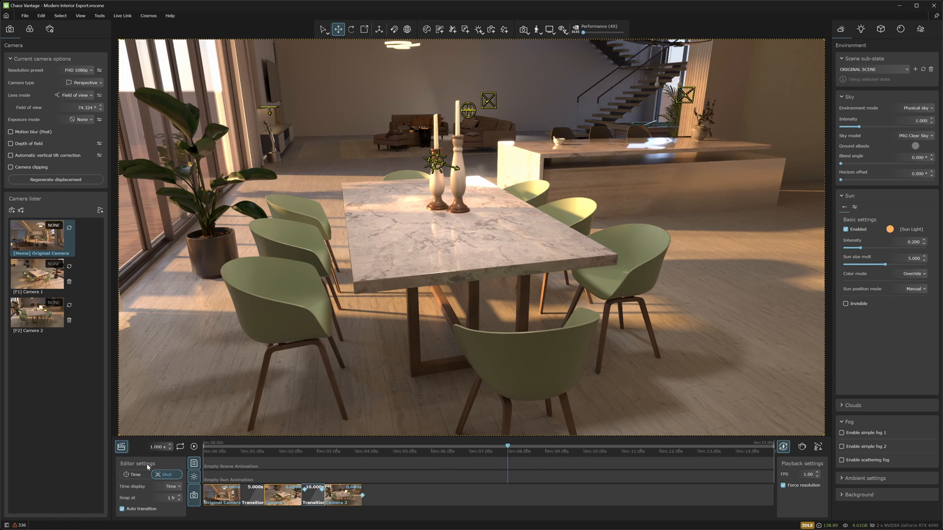
Switch the animation editor to Time mode and set the second transition's duration to 3 seconds
left_click(134, 474)
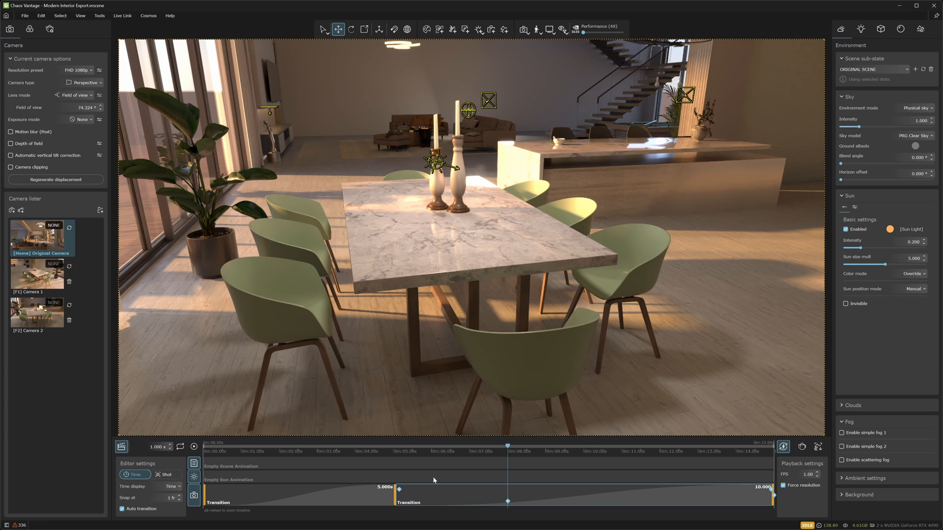
right_click(564, 493)
left_click(589, 455)
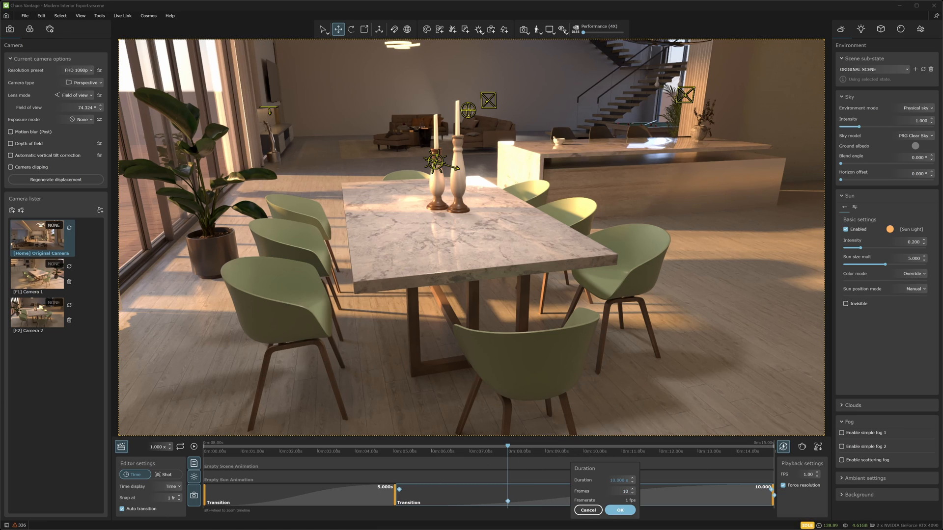
type("3")
key("Return")
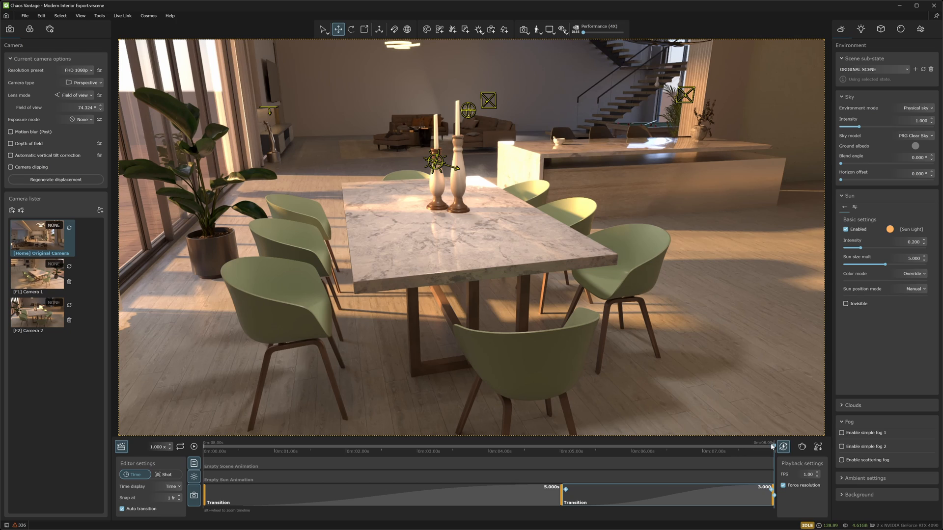
Examine the camera keyframes on the timeline and compare the Time and Shot mode layouts of the camera track
left_click(206, 491)
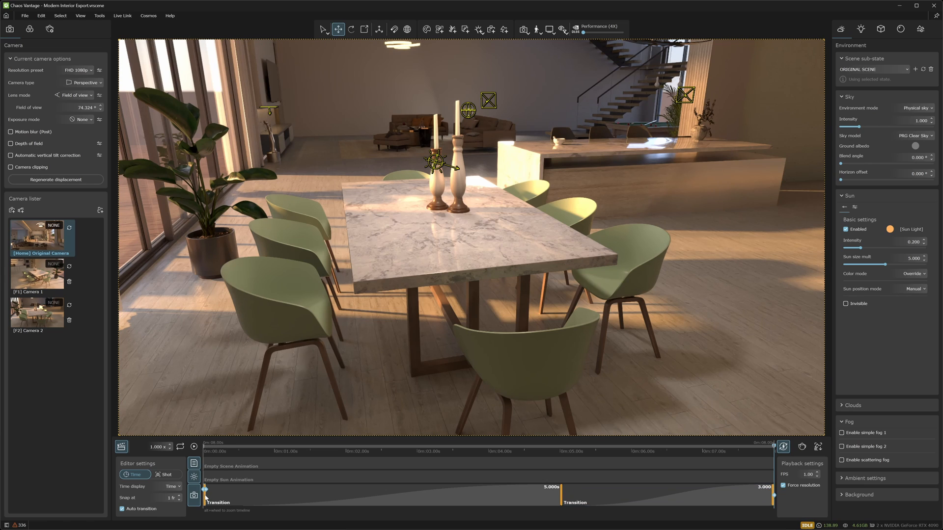
left_click(560, 494)
left_click(164, 474)
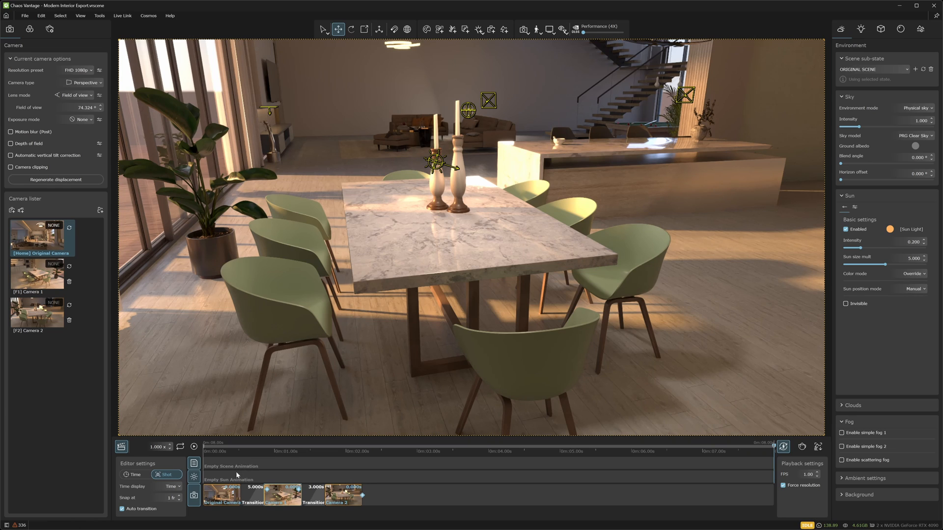
left_click(148, 475)
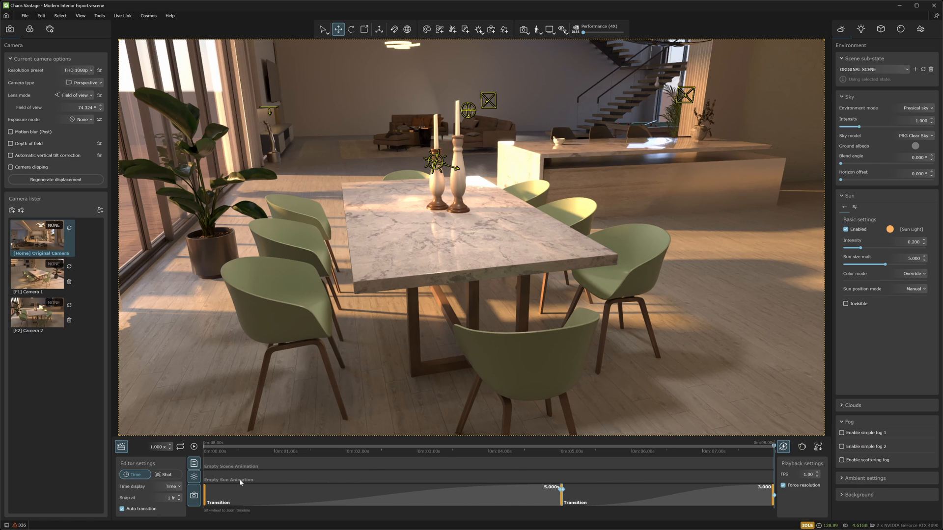
Change both camera transitions to Linear interpolation and play back the animation
left_click(287, 494)
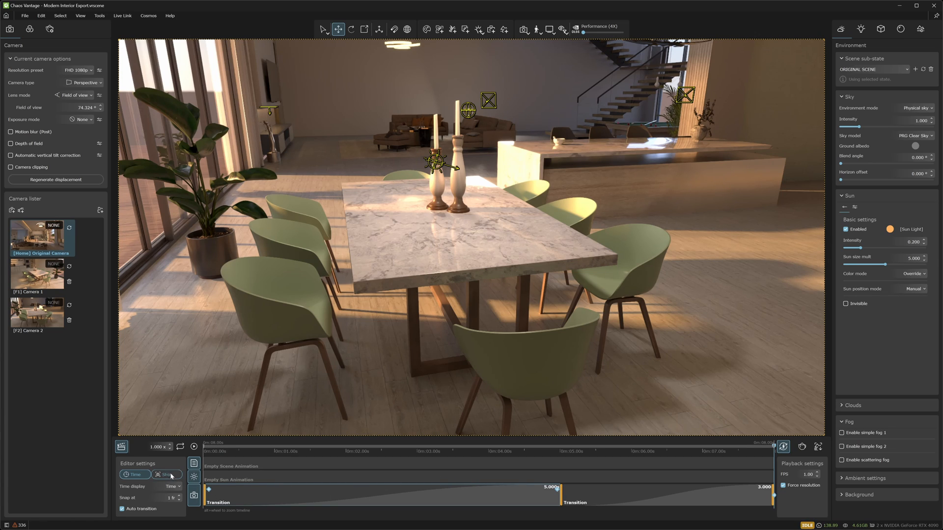
right_click(452, 493)
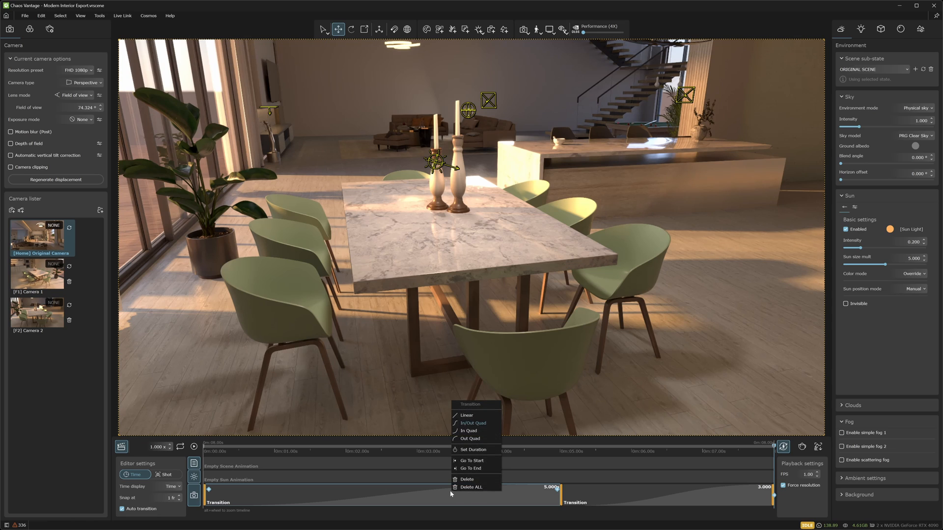
left_click(466, 416)
right_click(599, 497)
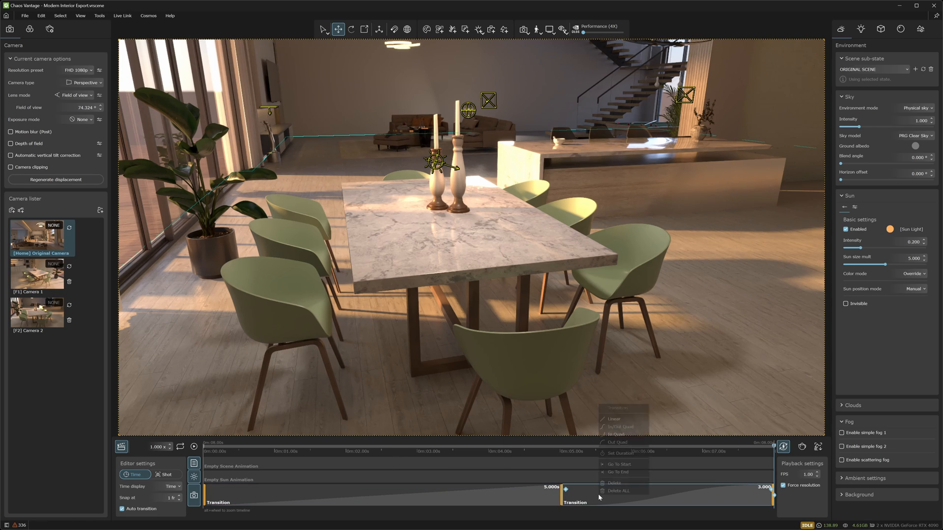
left_click(614, 419)
left_click(193, 447)
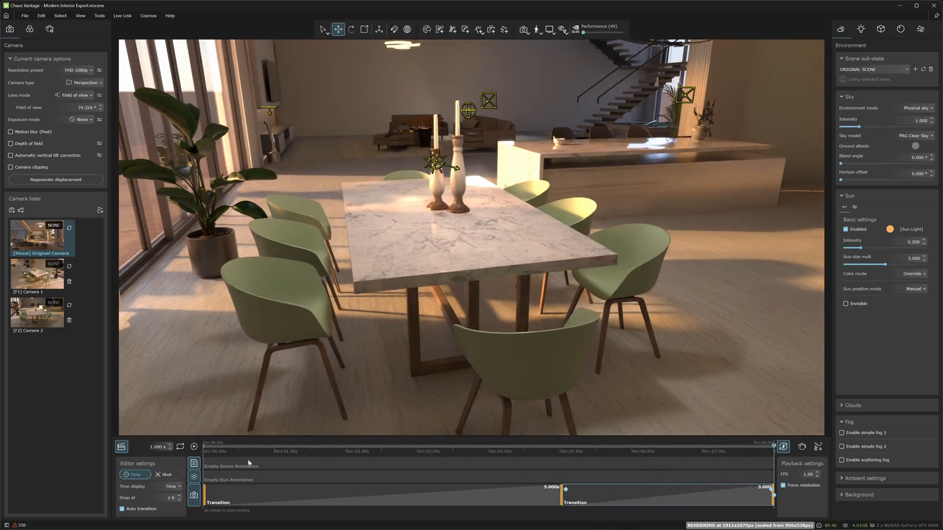
Return the animation editor to Shot mode and examine the Insert Camera and Add Pause options around the Camera 2 clip
left_click(167, 476)
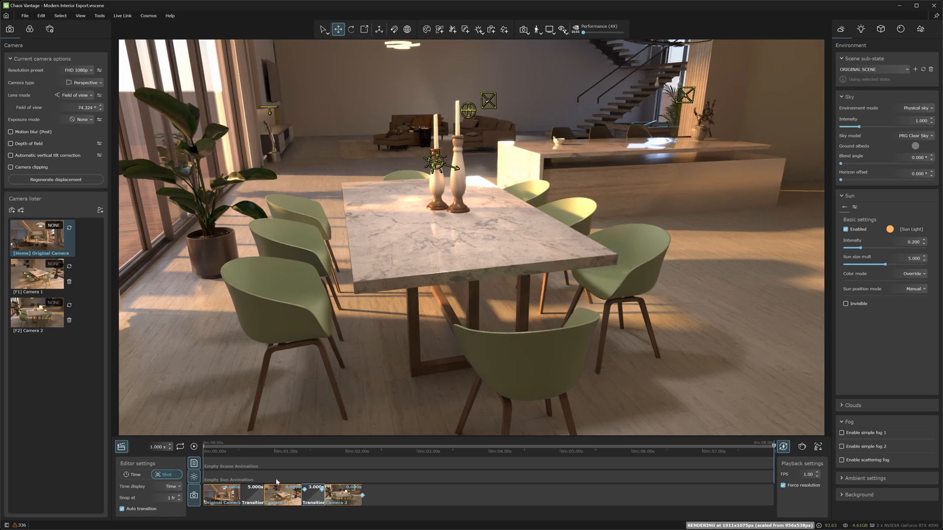
right_click(322, 490)
mouse_move(346, 494)
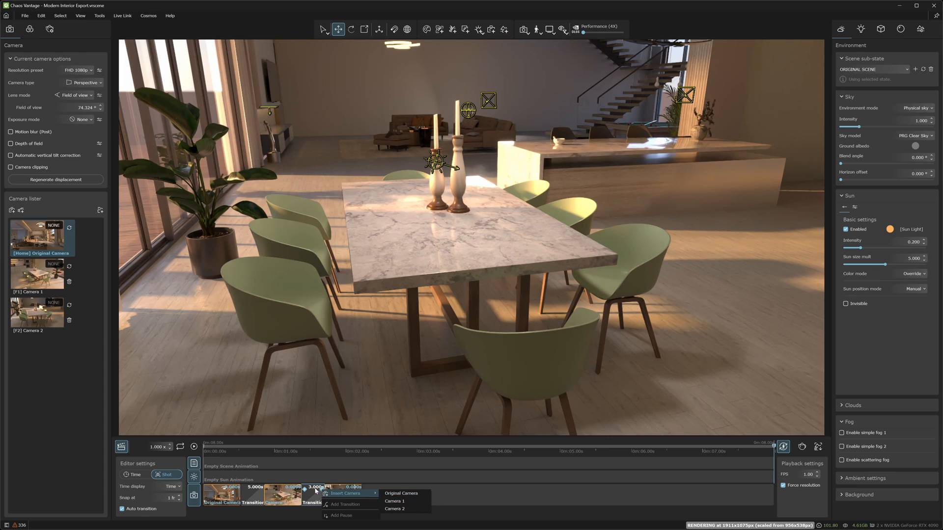
left_click(395, 509)
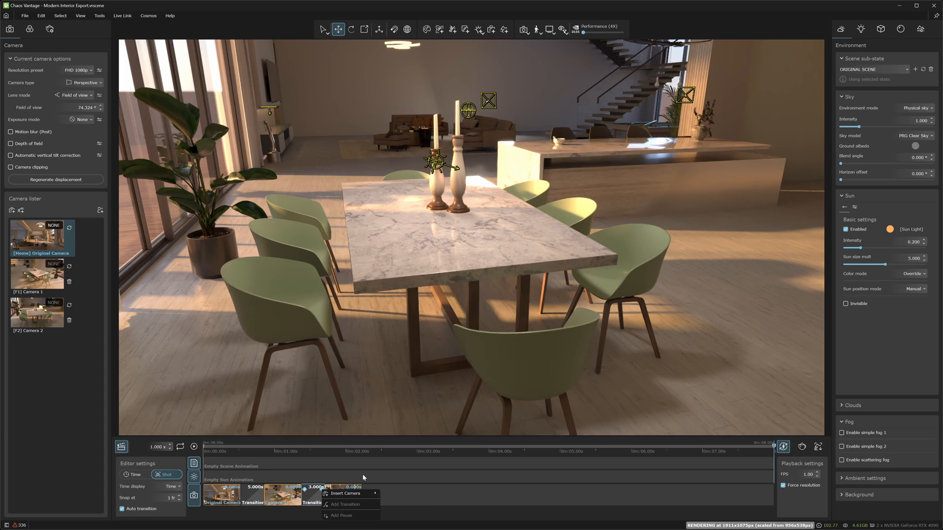
left_click(315, 494)
right_click(305, 491)
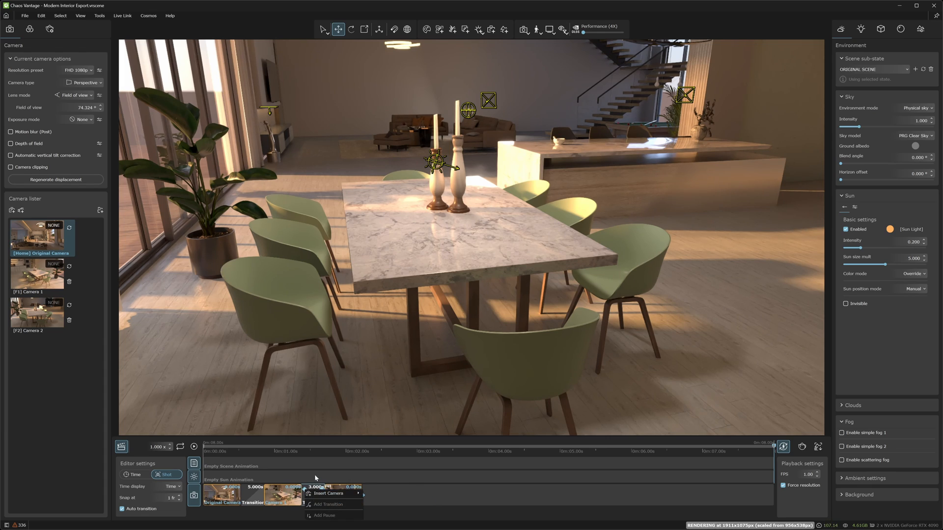
left_click(316, 478)
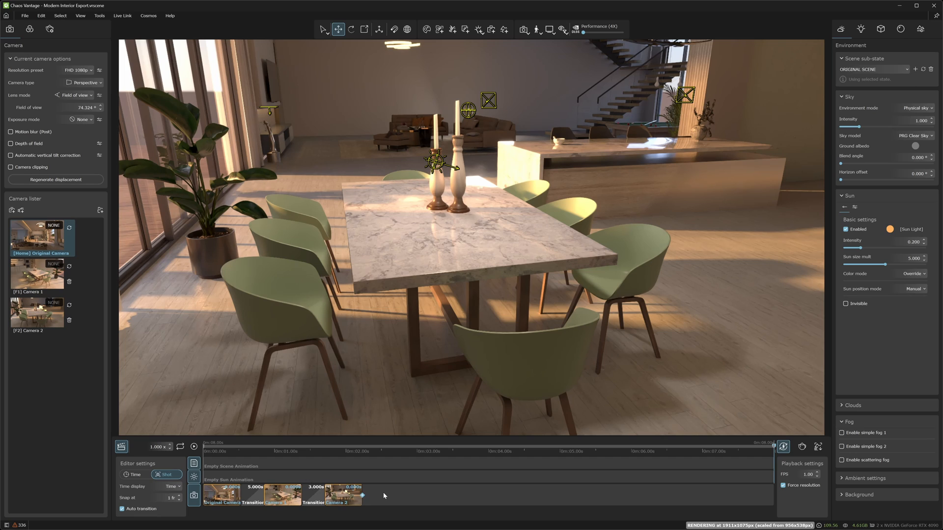
right_click(362, 496)
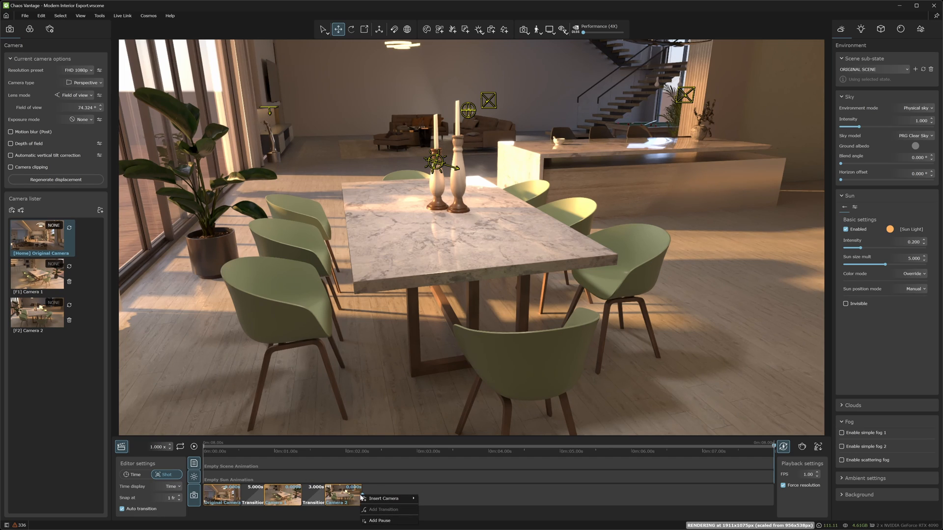
left_click(367, 491)
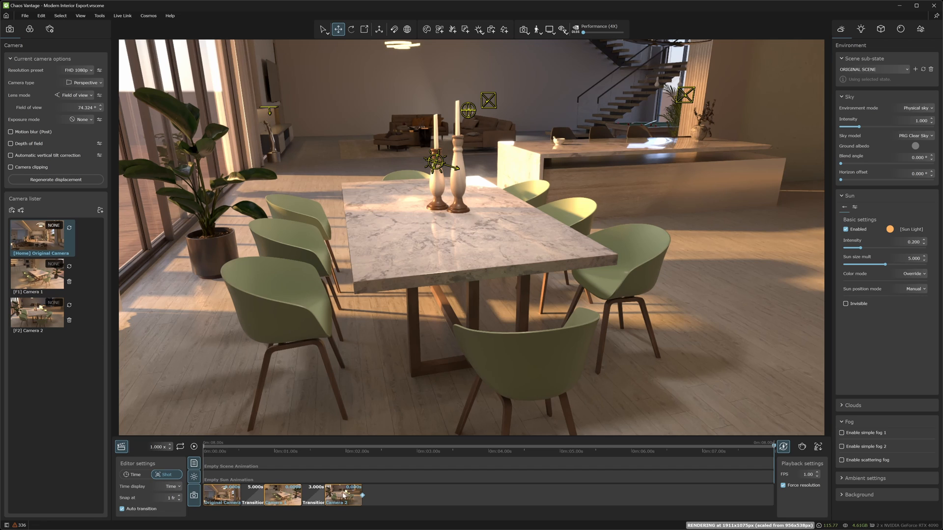
right_click(360, 495)
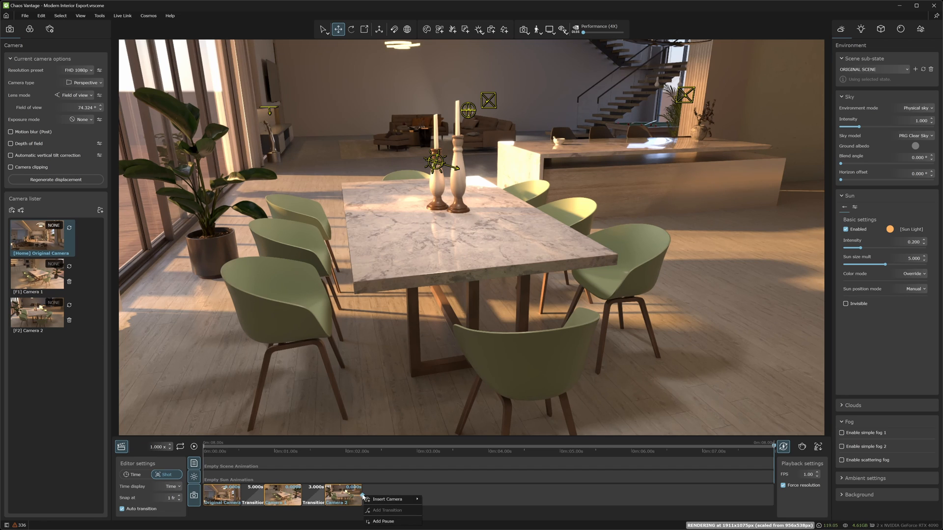
left_click(383, 521)
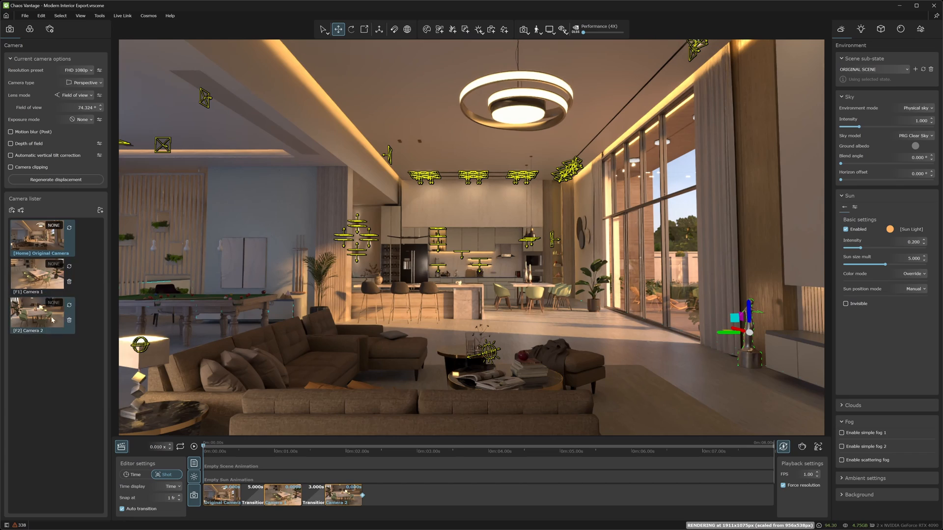
Play part of the camera animation, stop it and return the playhead to the start
left_click(194, 446)
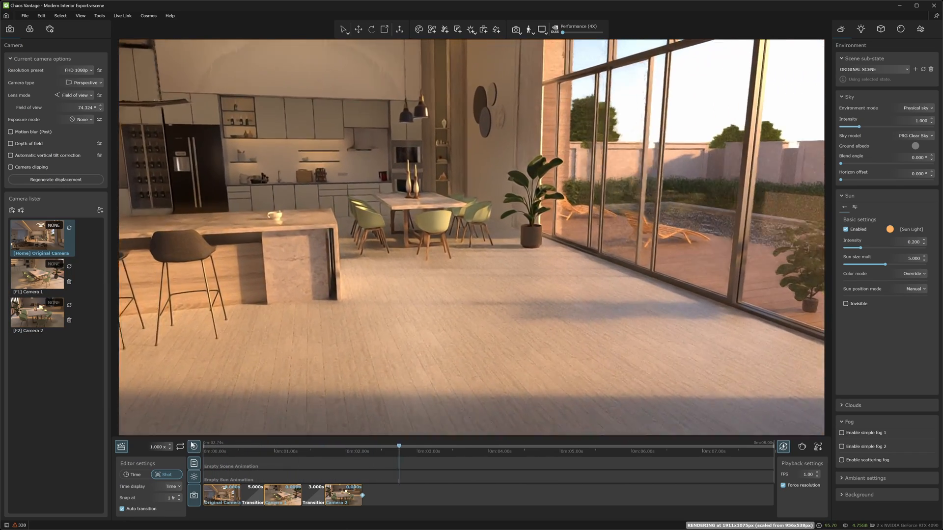
left_click(194, 447)
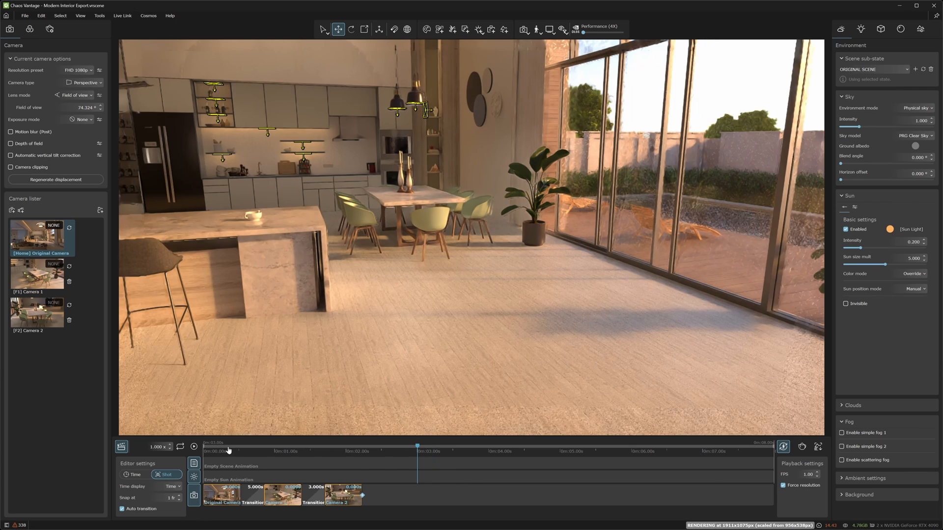
left_click(228, 450)
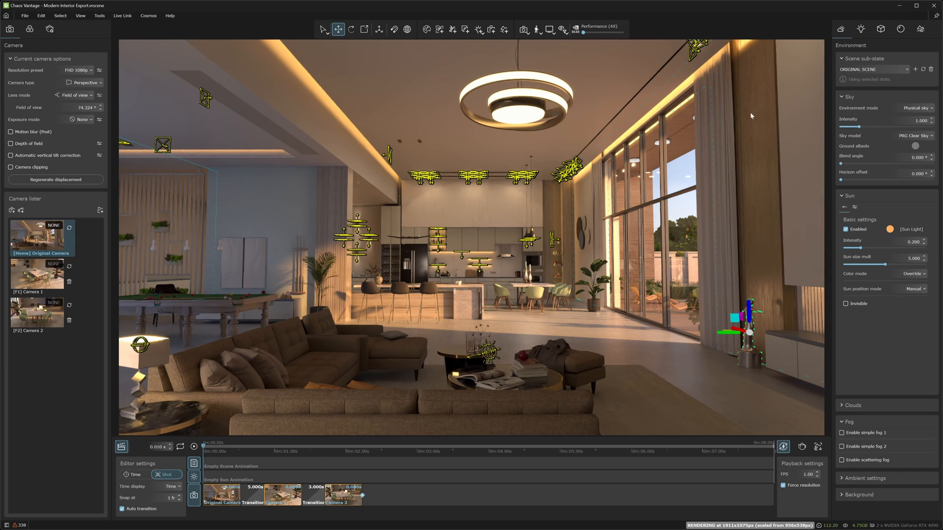
Open the scene states and create a scene state named "Statue OG state"
left_click(920, 30)
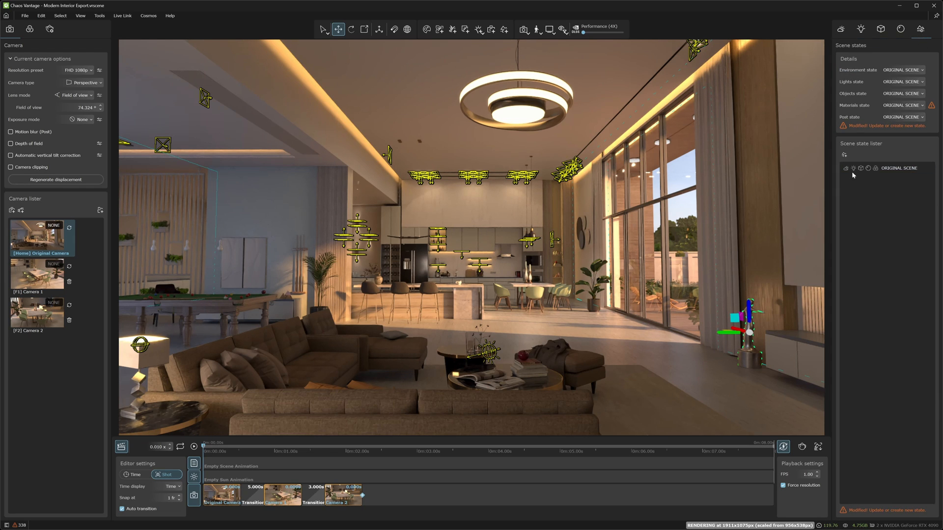
left_click(844, 155)
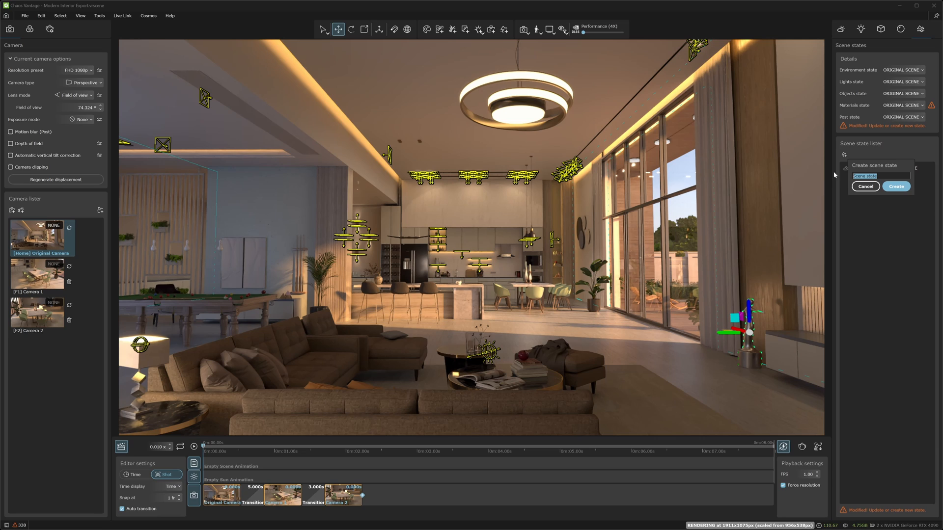
type("Statue OG state")
left_click(895, 187)
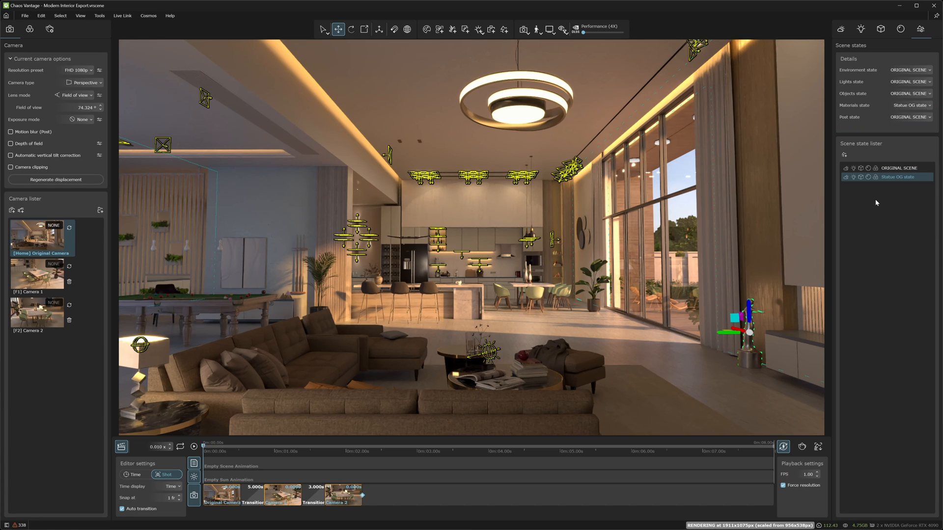
Create a second scene state named "Statue Moved state"
left_click(844, 156)
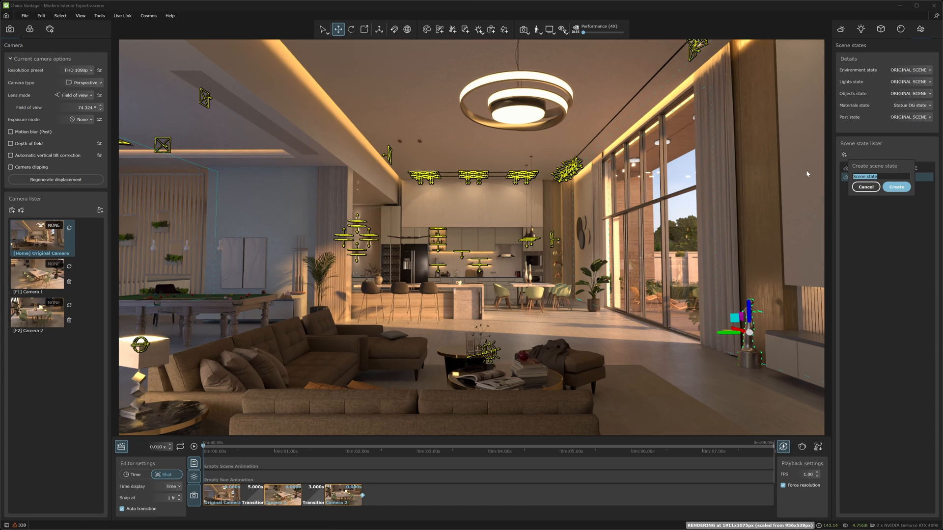
type("Statue Moved state")
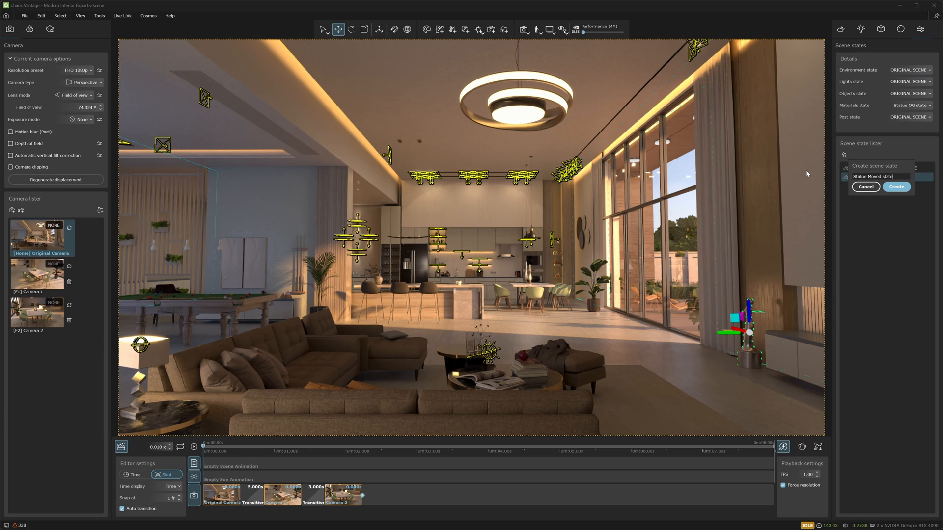
left_click(894, 189)
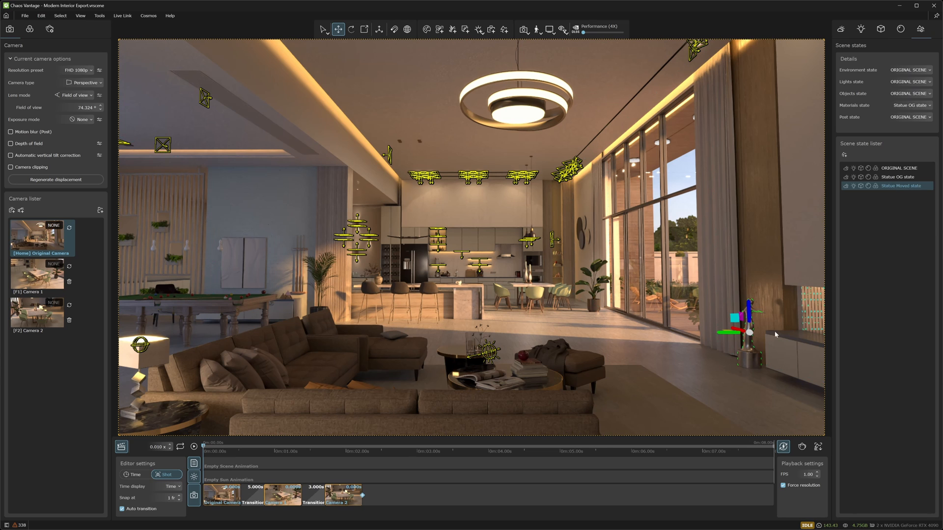
Move the statue across the room to beside the pool table and update the Statue Moved state with that position
left_click_drag(728, 333, 224, 332)
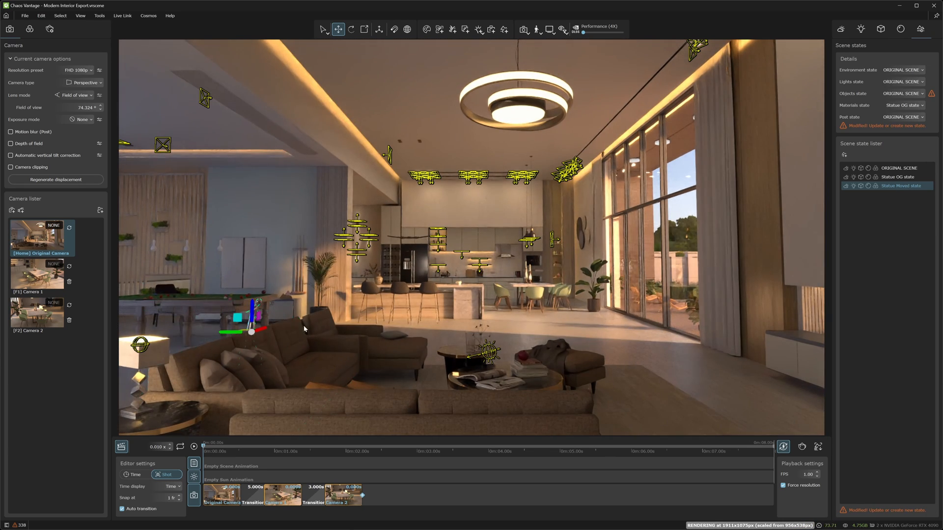
mouse_move(909, 190)
left_click(921, 187)
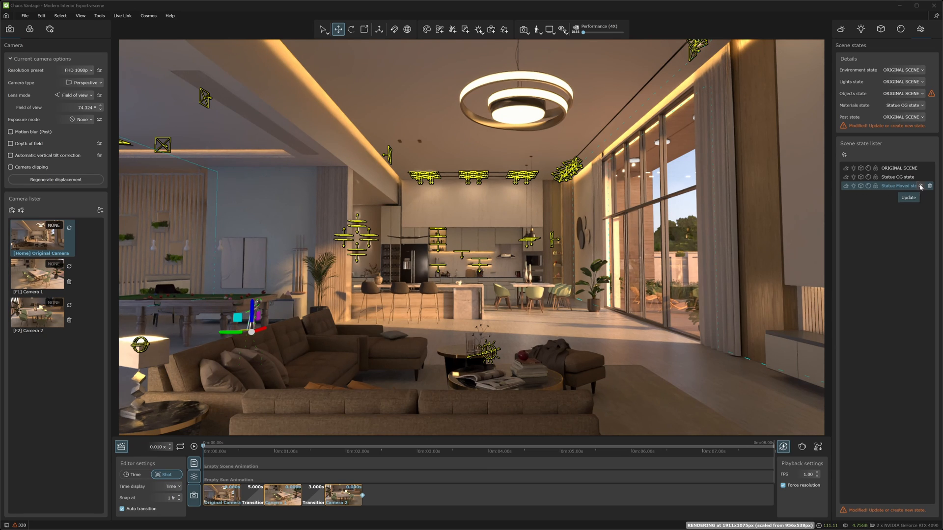
Compare the Statue OG and Statue Moved states, then preview part of the animation in the moved state and return to the start
left_click(888, 178)
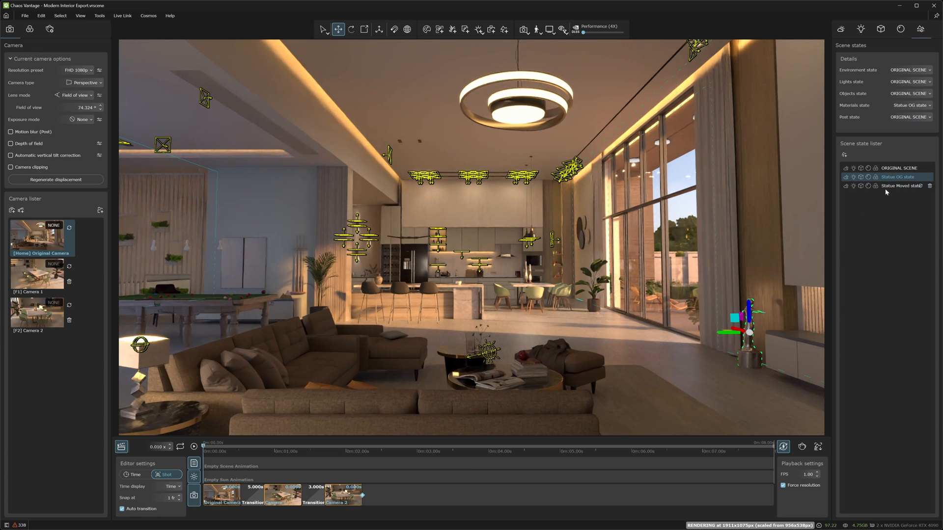
left_click(887, 187)
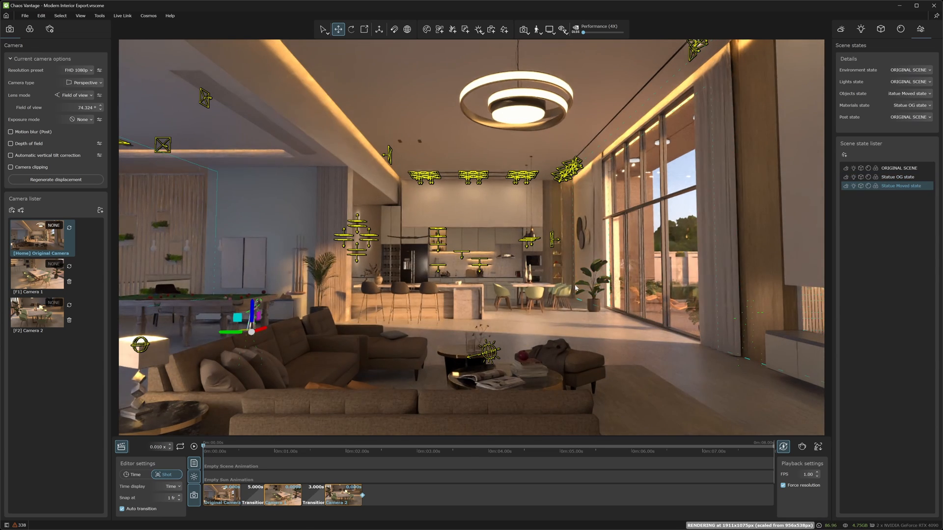
left_click(194, 447)
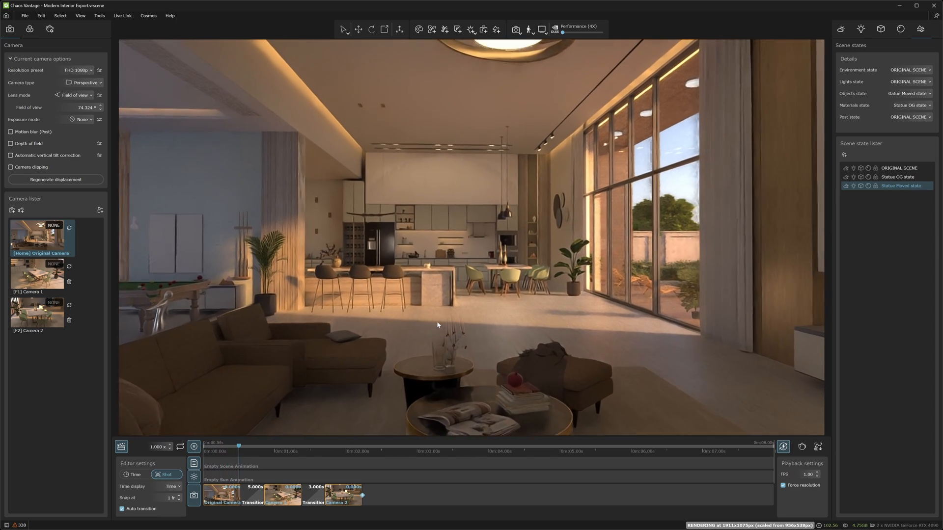
key("space")
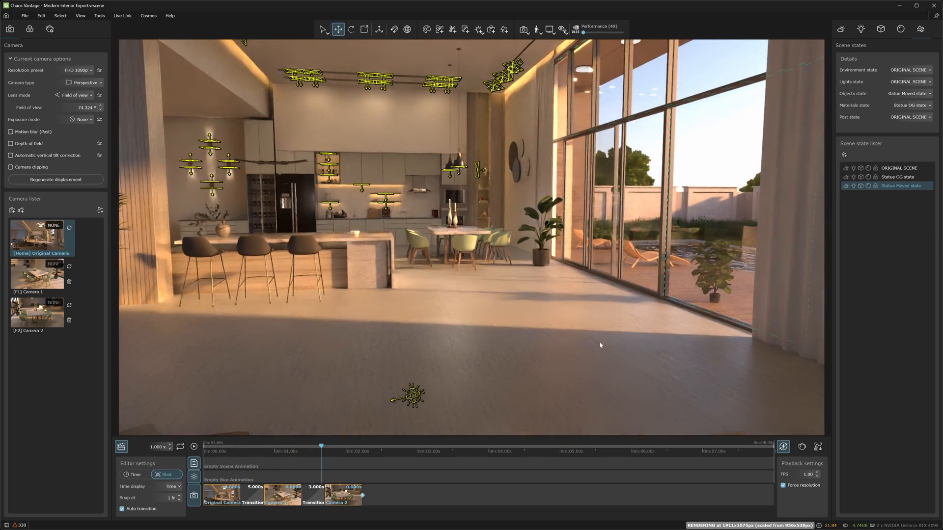
left_click(263, 449)
left_click(200, 448)
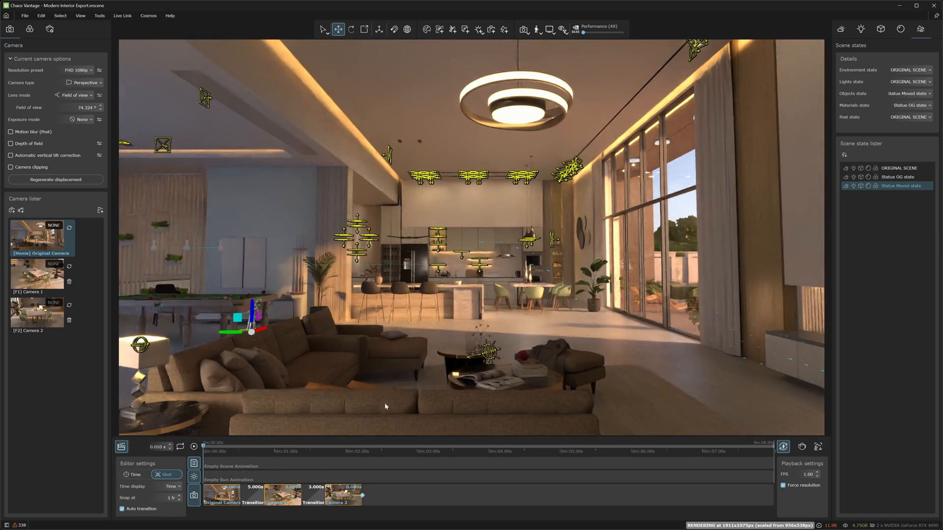
Activate the Statue OG state, preview part of the animation and return the playhead to the start
left_click(883, 179)
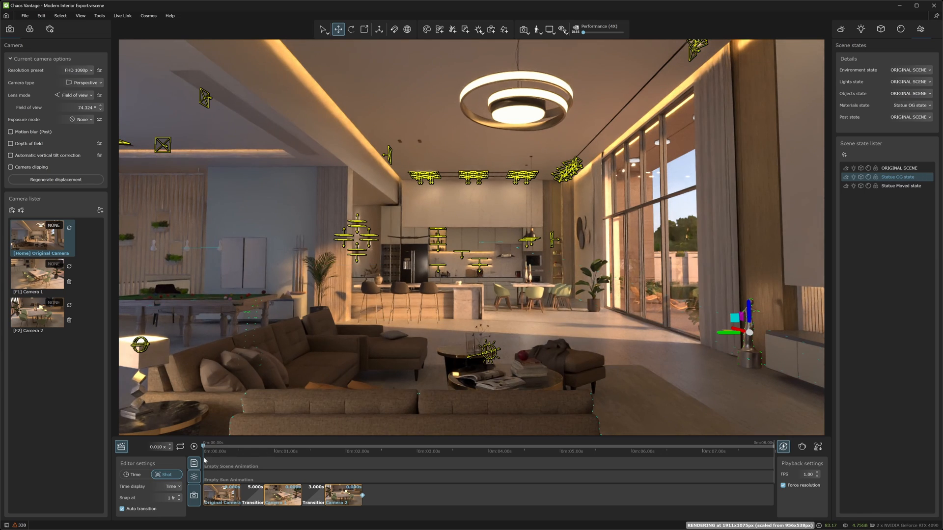
key("space")
key("space")
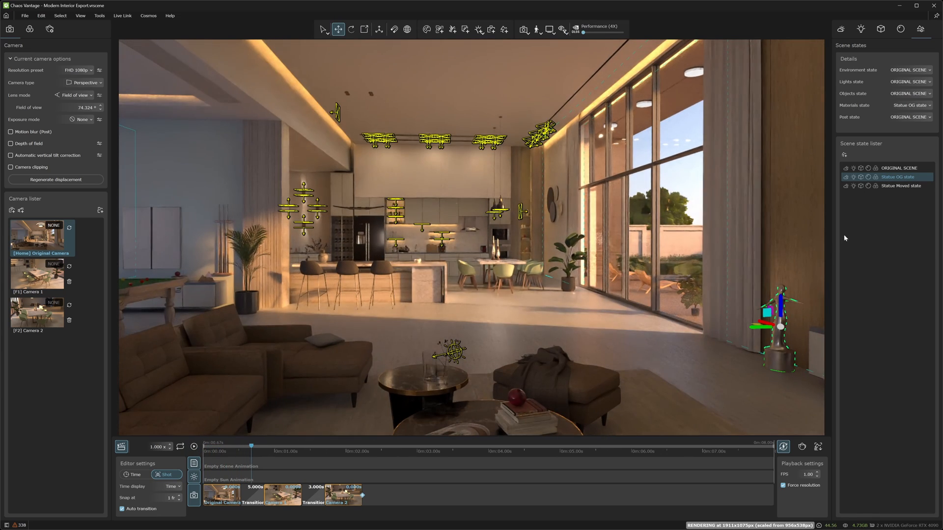
left_click_drag(251, 448, 203, 447)
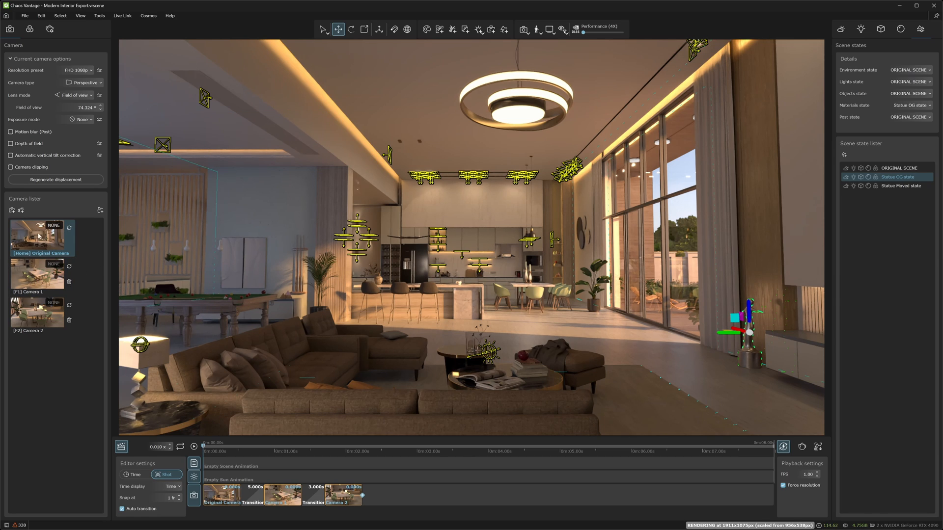
Assign the Statue OG state to the Original Camera
left_click(55, 225)
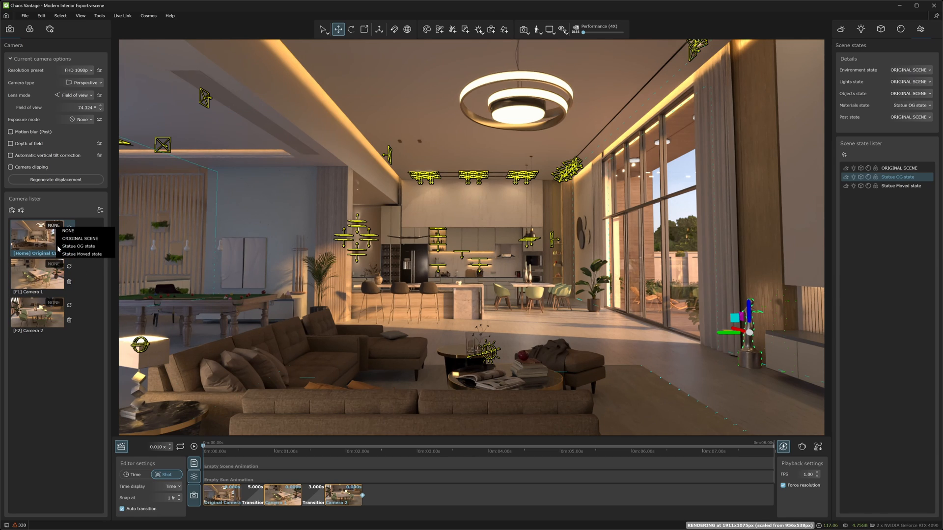
left_click(94, 249)
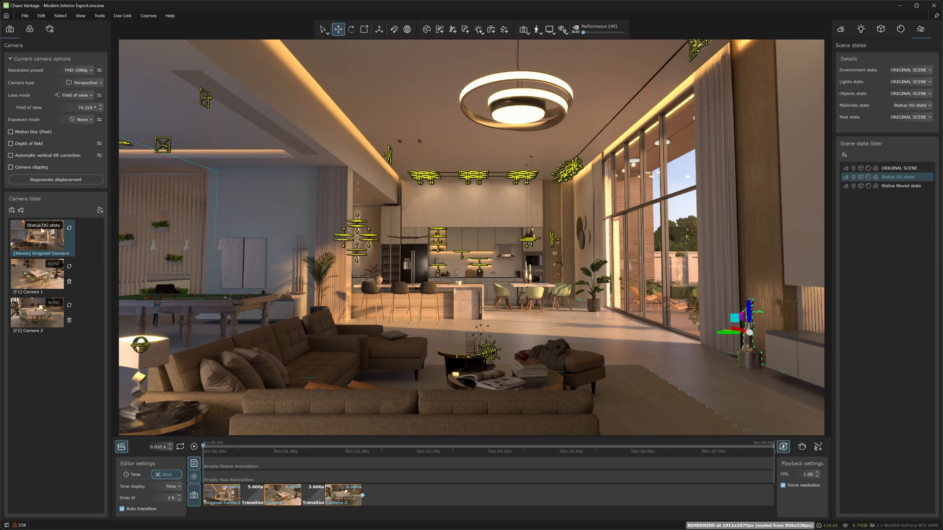
left_click(52, 227)
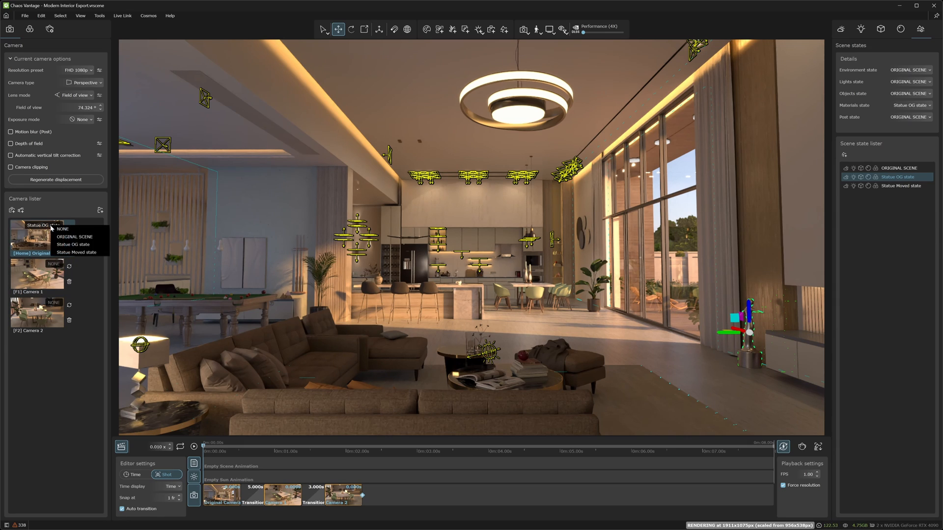
left_click(74, 246)
left_click(42, 227)
left_click(67, 244)
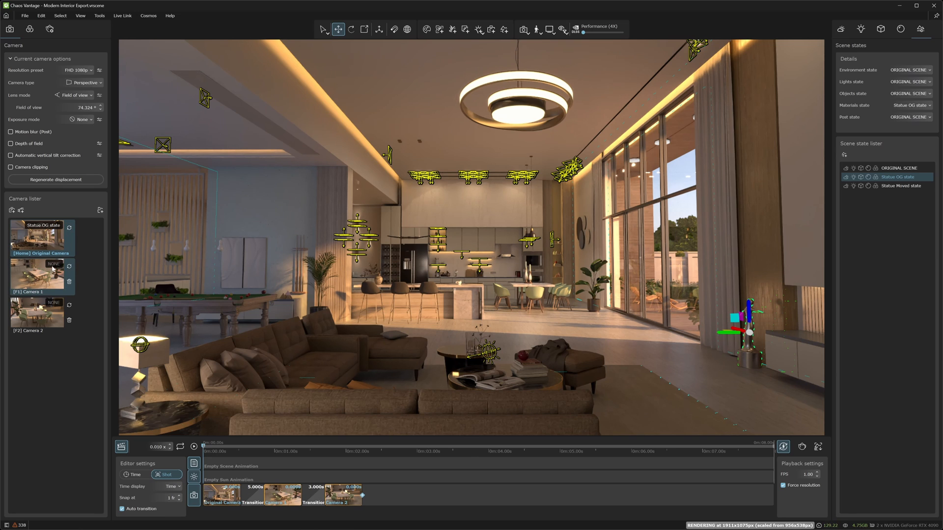
Switch to Camera 1 and assign the Statue Moved state to it
left_click(57, 265)
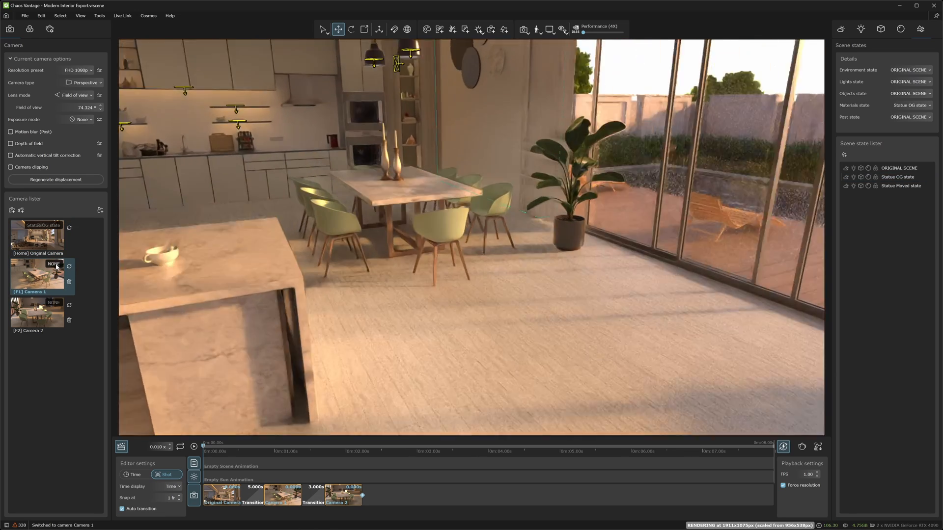
left_click(54, 264)
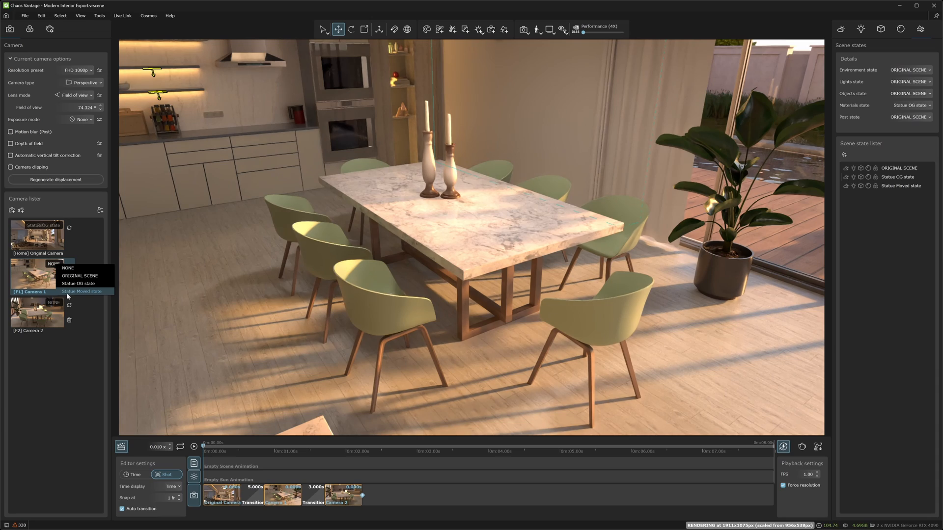
left_click(84, 292)
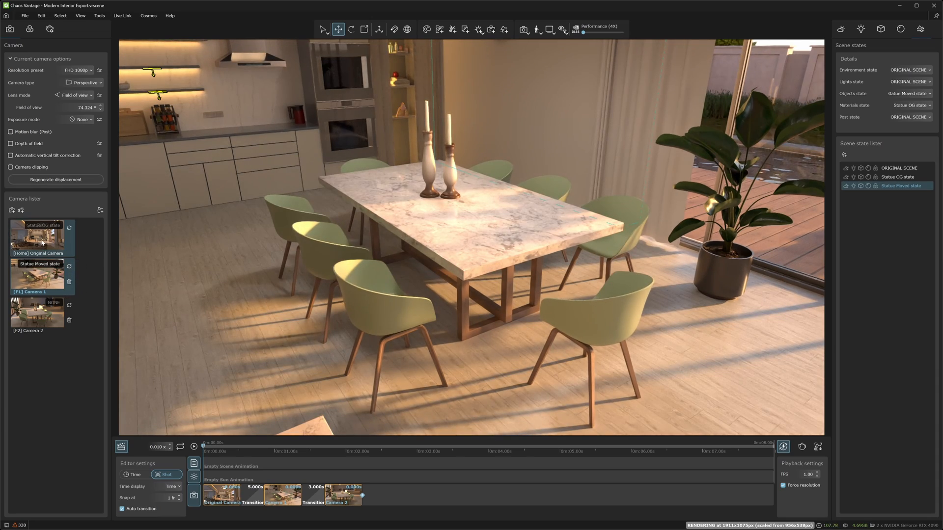
Switch back and forth between the Original Camera and Camera 1 to check the statue position each one recalls
double_click(42, 241)
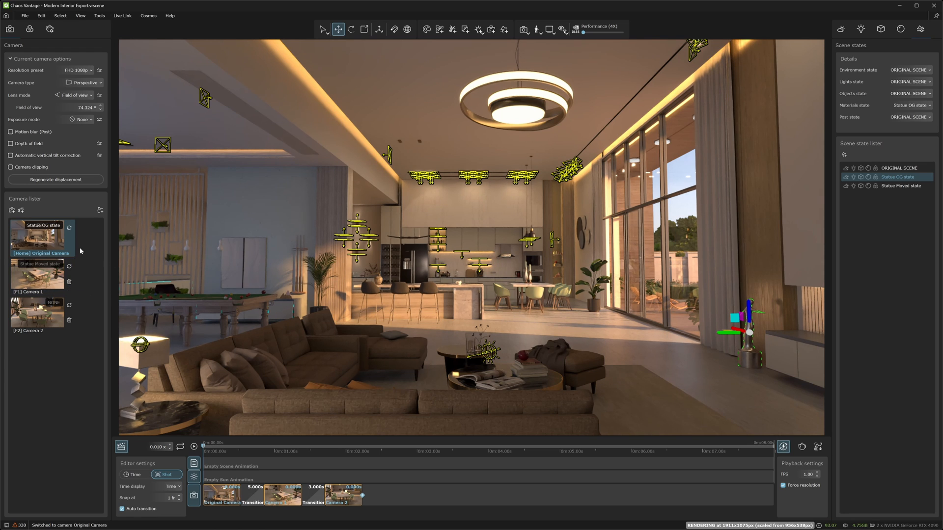
double_click(47, 281)
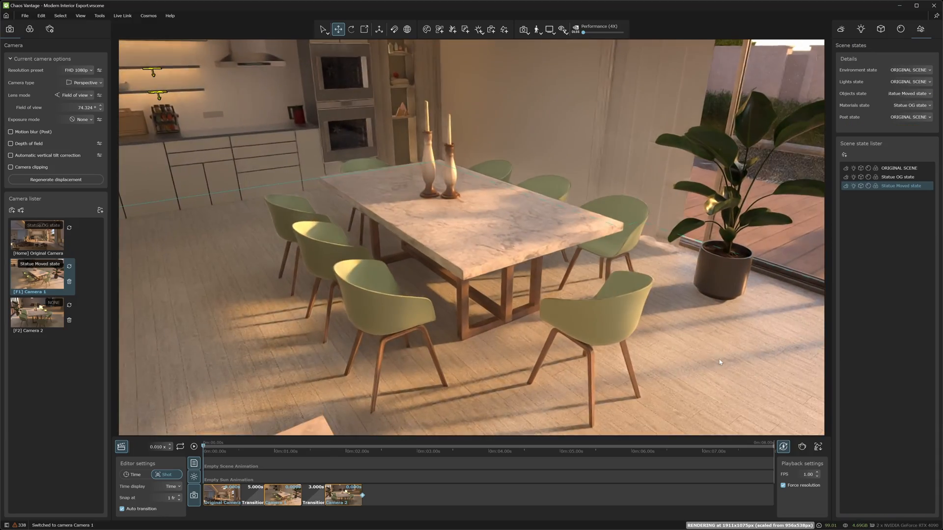
double_click(42, 242)
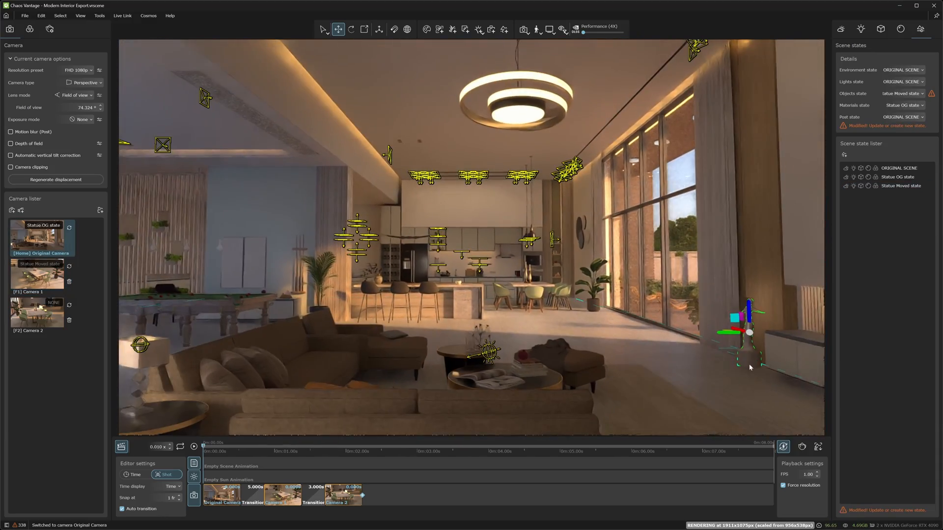
key("space")
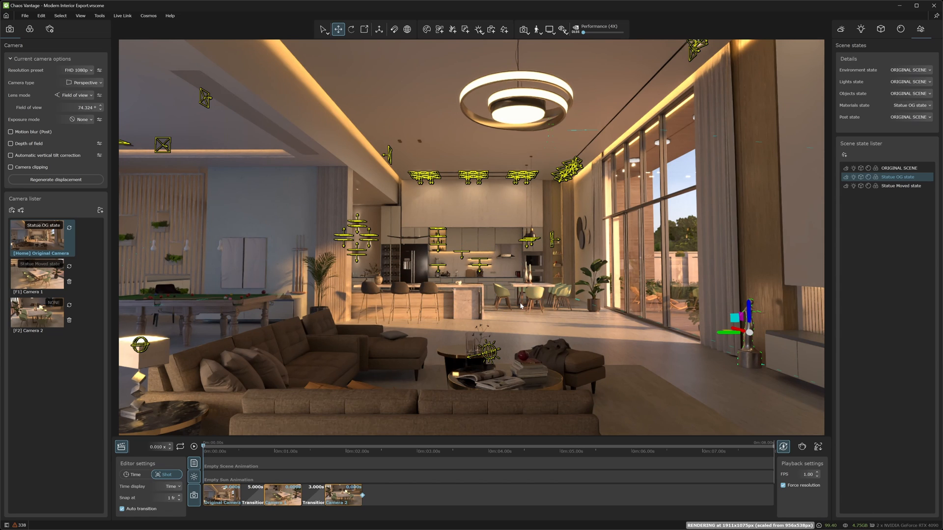
left_click(46, 246)
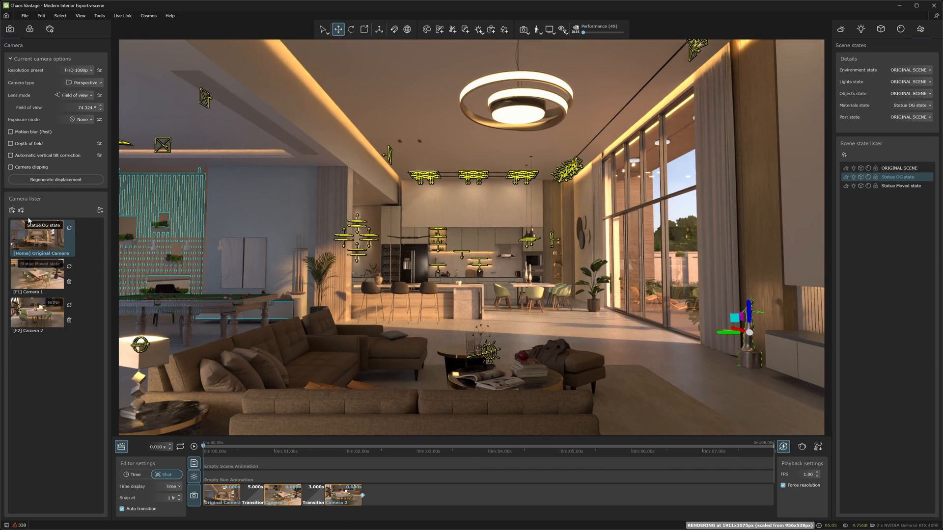
Create a new camera from the current view and assign the Statue Moved state to it
left_click(11, 211)
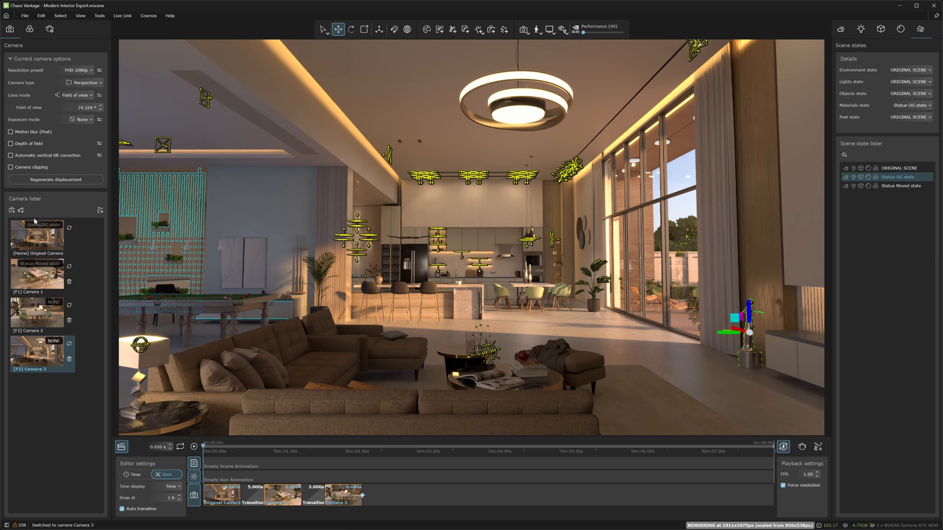
left_click(50, 342)
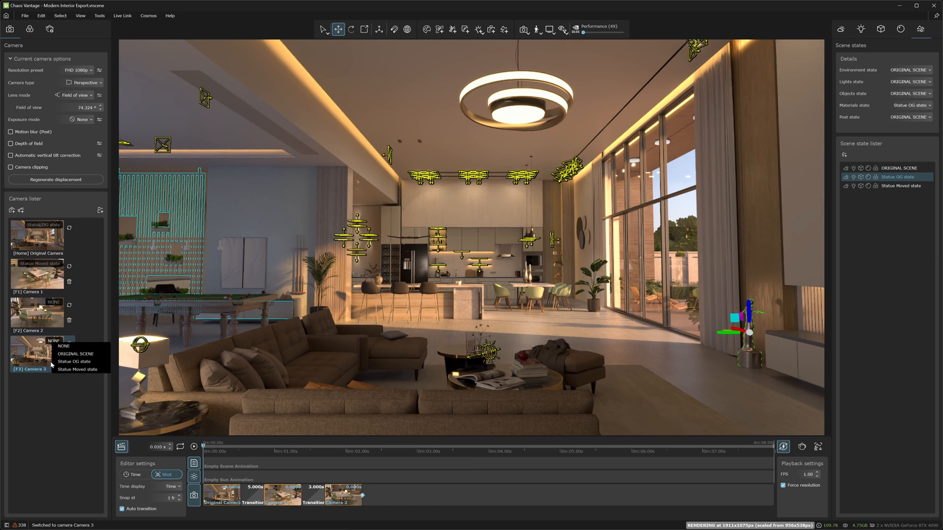
left_click(77, 369)
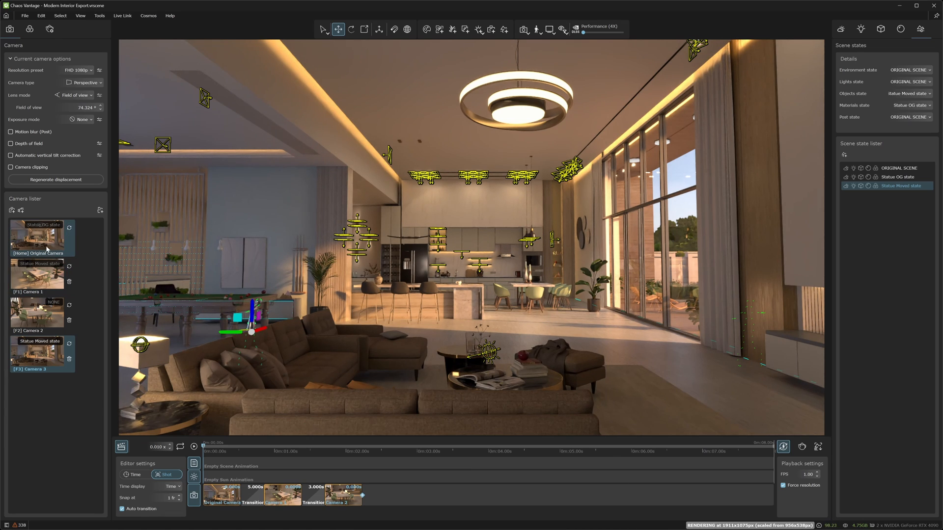
Alternate between the Original Camera and Camera 3 to compare their statue positions from the same view
left_click(48, 249)
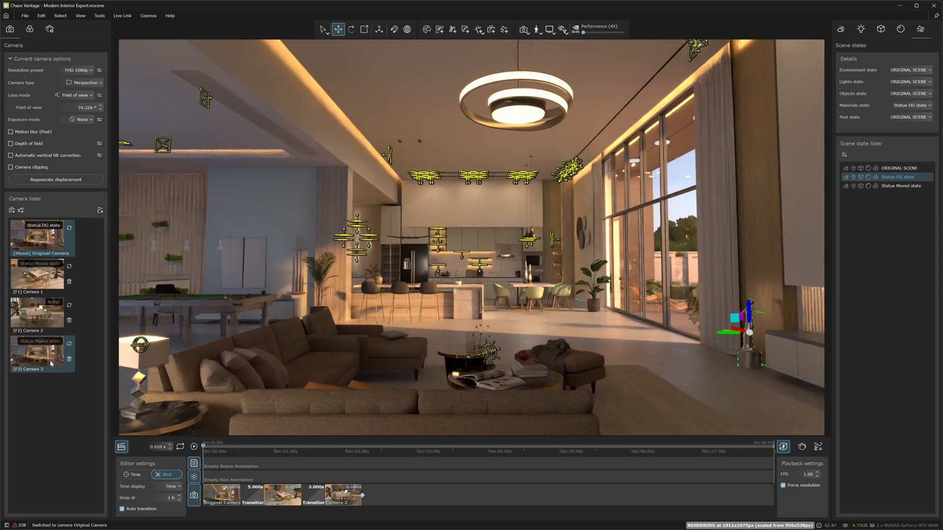
left_click(50, 363)
left_click(49, 238)
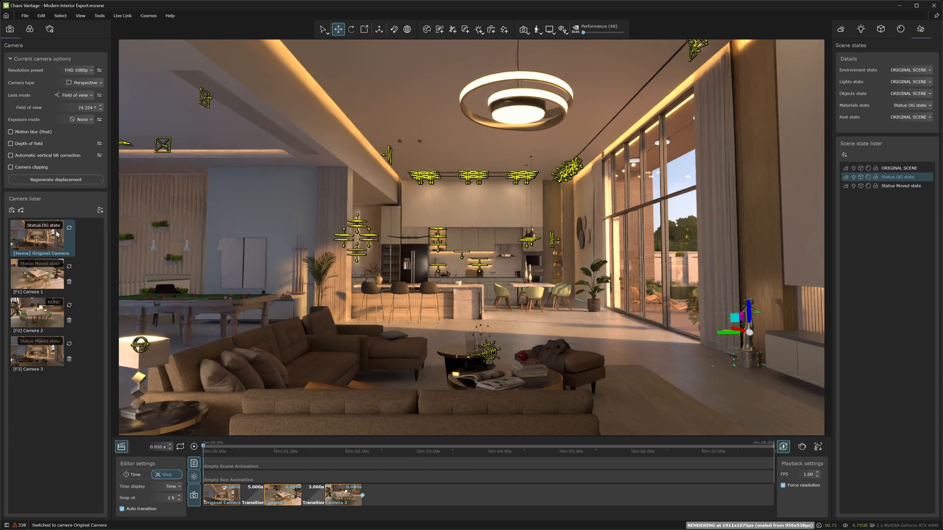
left_click(45, 352)
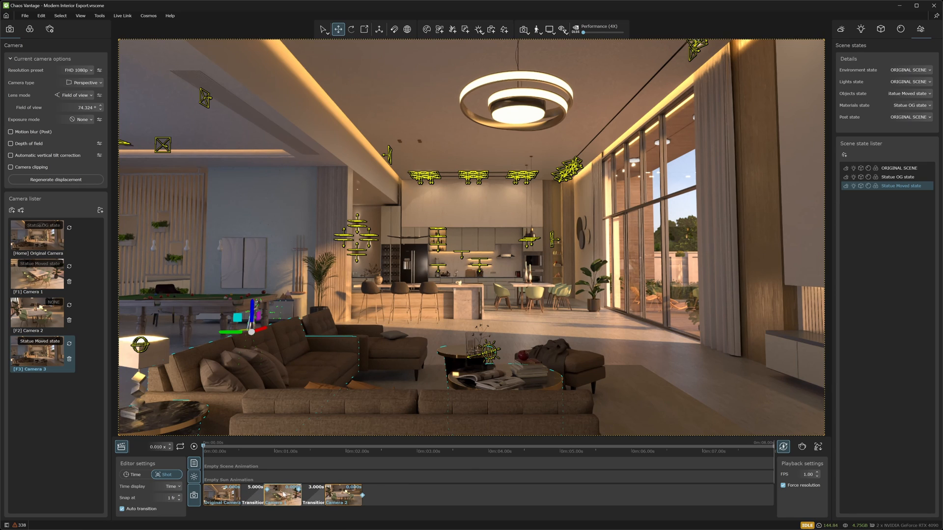
Replace the Camera 1 and Camera 2 clips in the animation with Camera 3 after the Original Camera, and play it
right_click(284, 494)
left_click(297, 483)
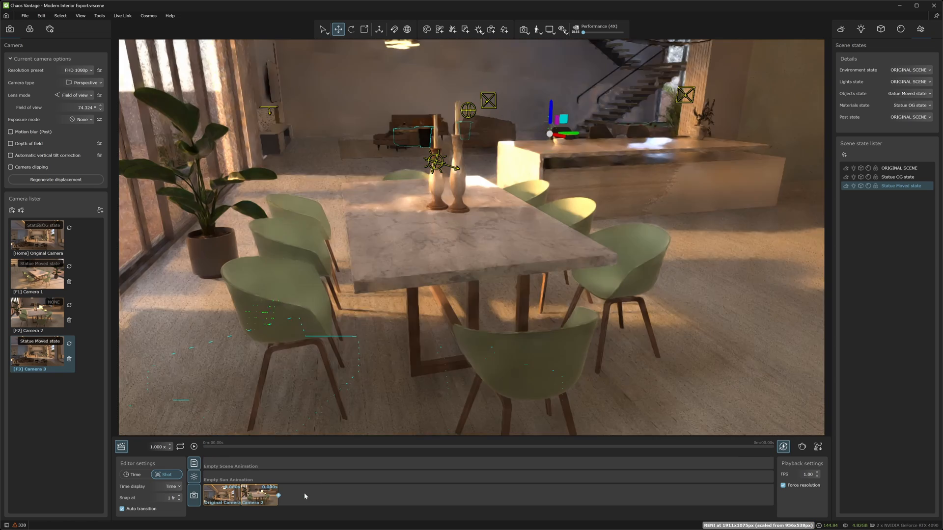
right_click(265, 495)
left_click(287, 479)
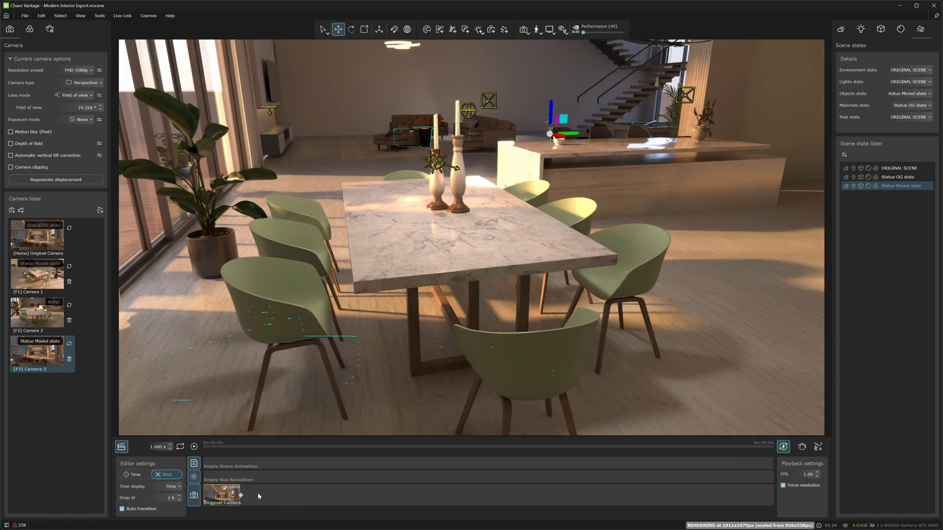
left_click_drag(44, 353, 275, 495)
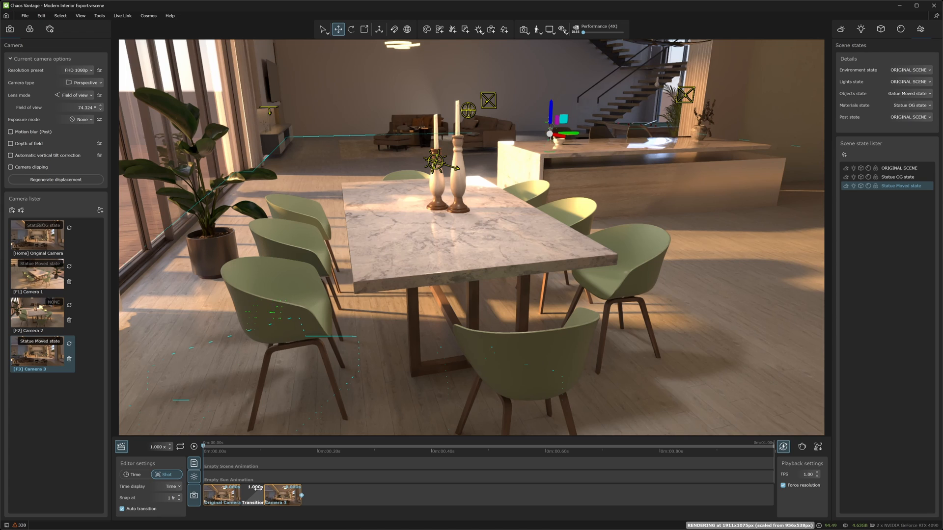
left_click(194, 448)
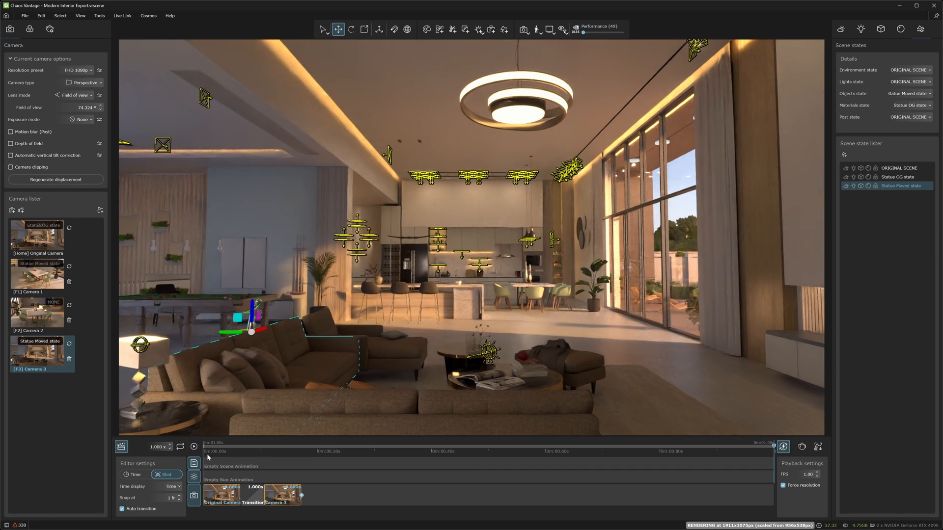
Set the transition between the Original Camera and Camera 3 clips to 10 seconds and play the animation
right_click(254, 493)
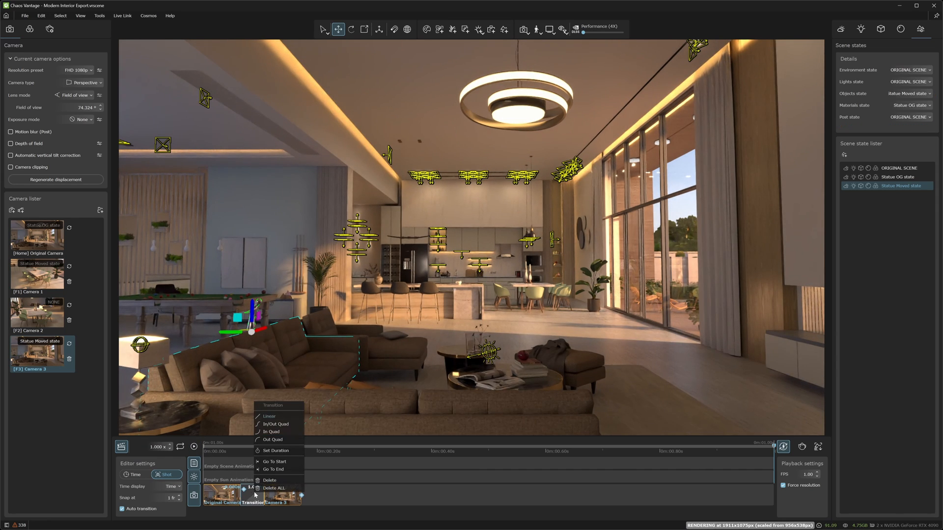
left_click(273, 451)
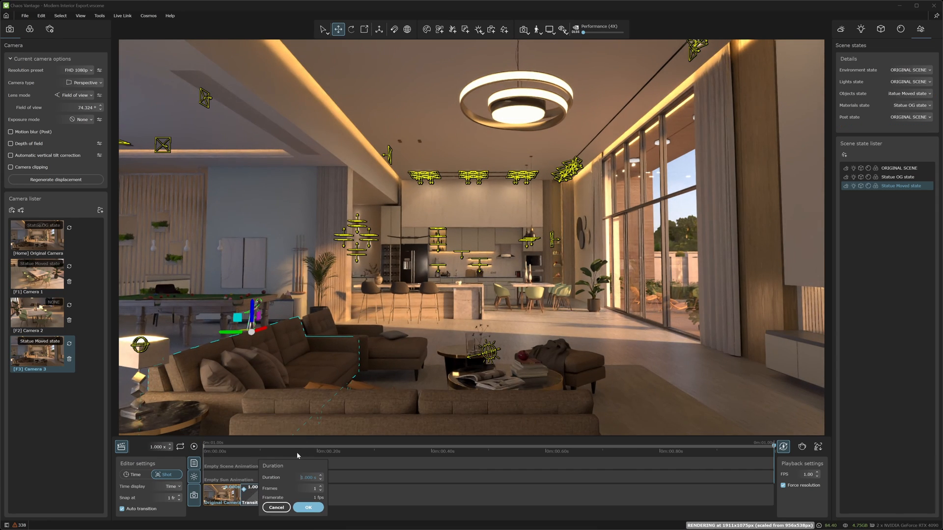
left_click(309, 507)
left_click(194, 446)
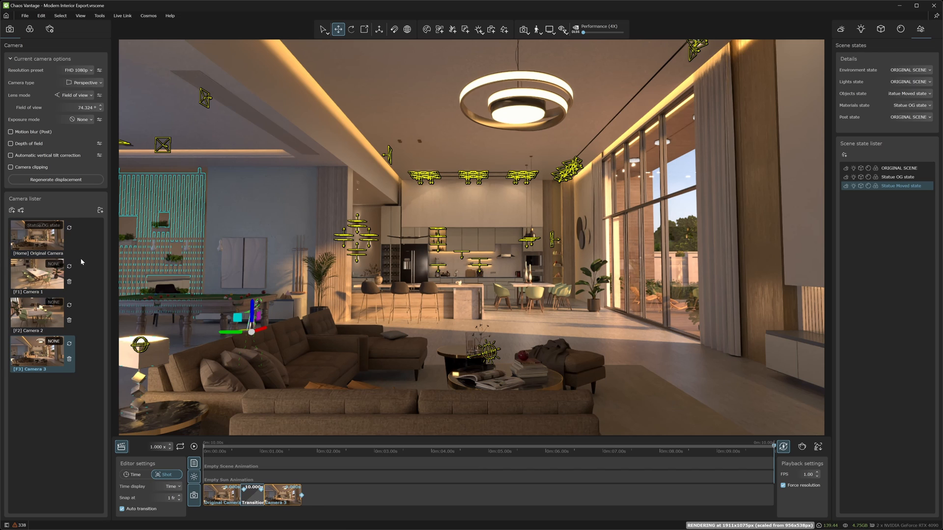
Clear all clips from the camera animation and add the Original Camera followed by Camera 1
right_click(254, 493)
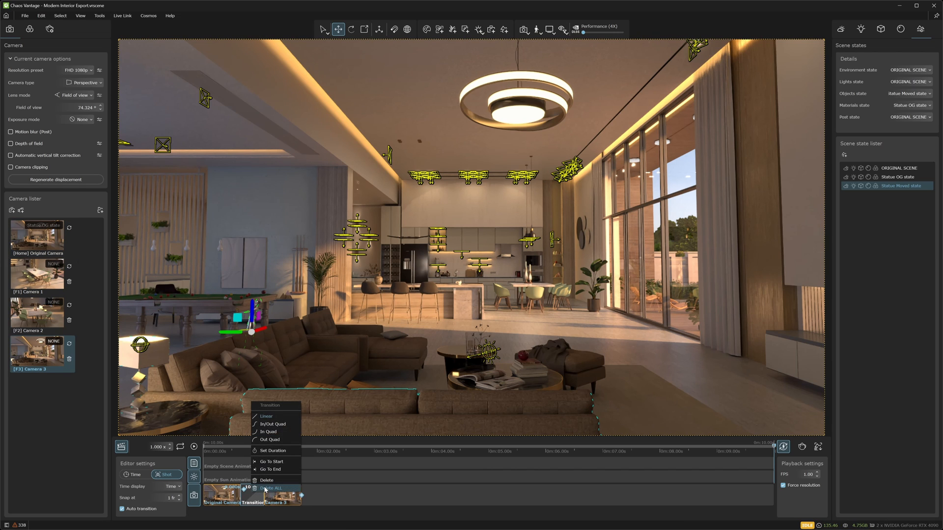
left_click(266, 489)
left_click(496, 282)
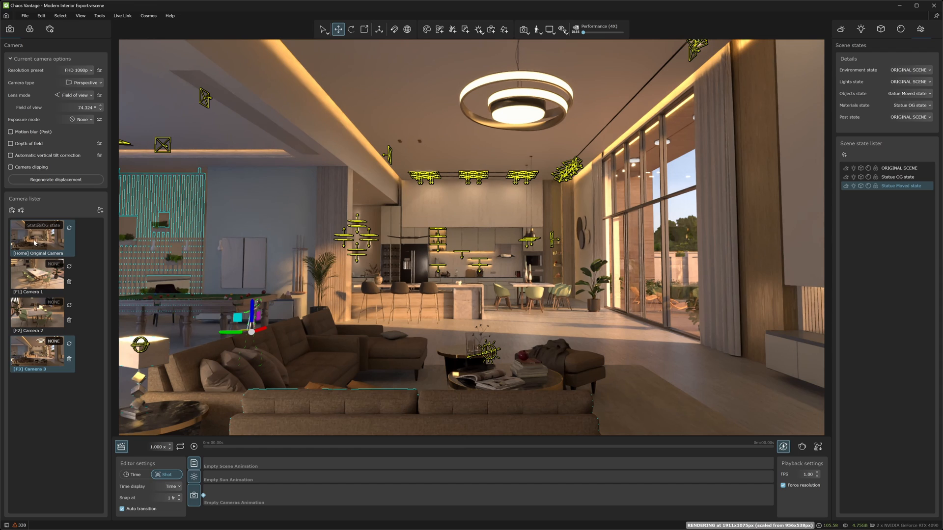
left_click_drag(32, 240, 221, 491)
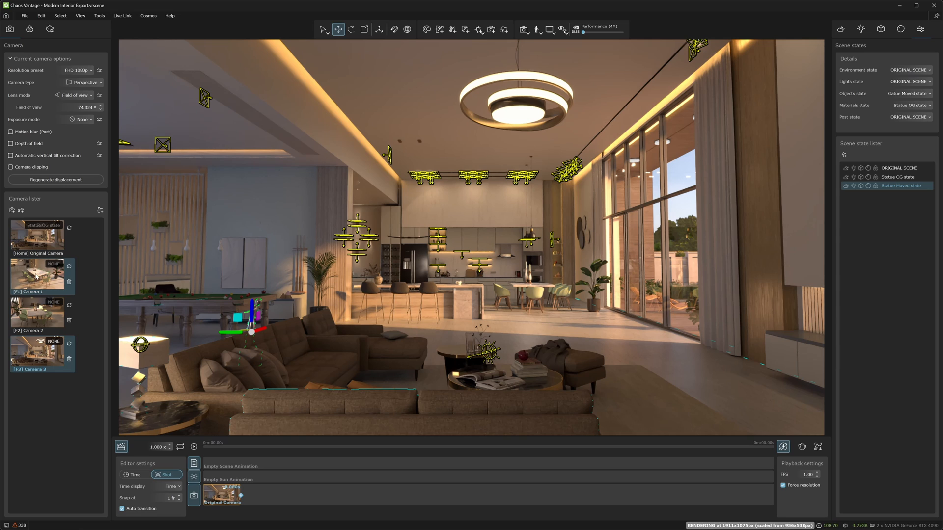
left_click_drag(40, 278, 259, 490)
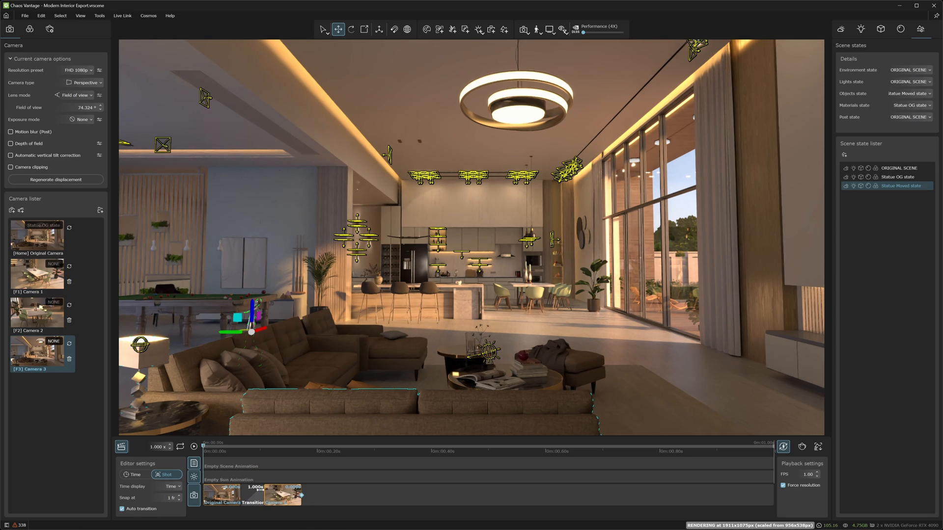
Set the duration of the transition between the Original Camera and Camera 1 to 3 seconds
right_click(257, 498)
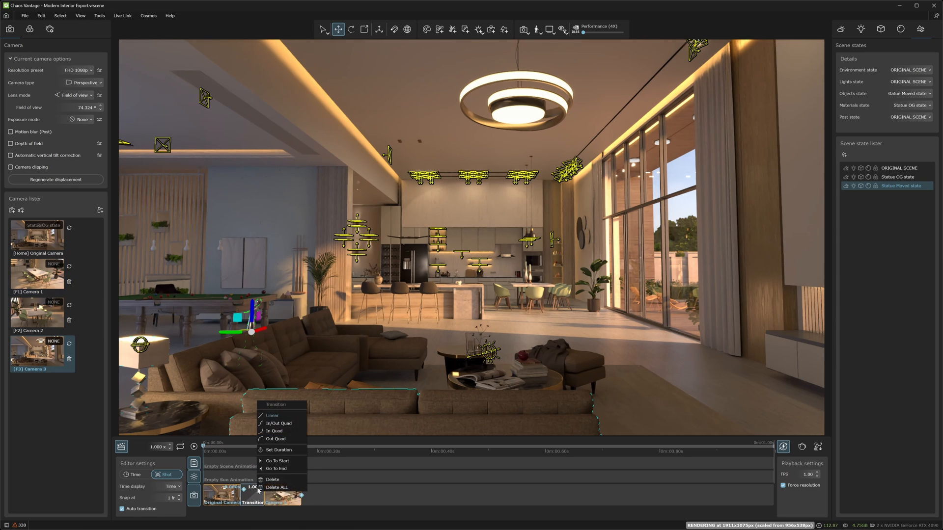
left_click(283, 457)
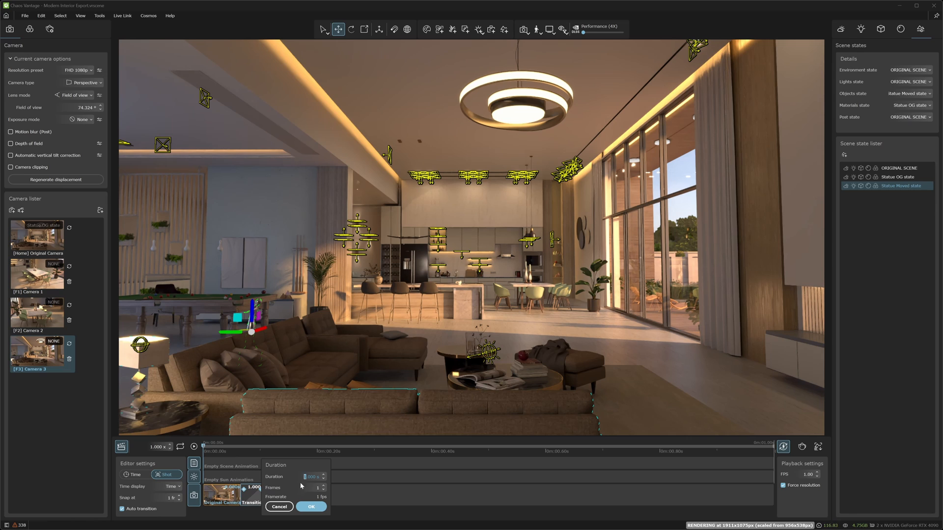
type("3")
key("Return")
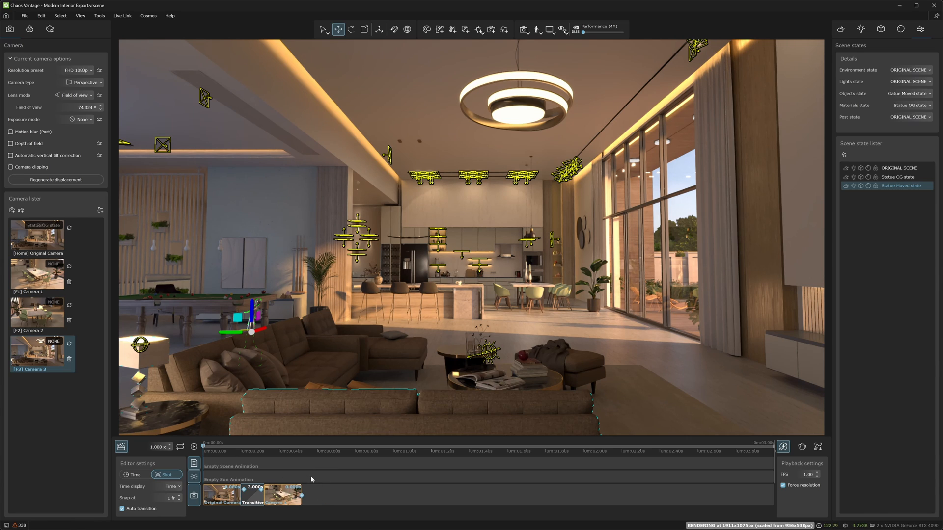
Assign the Statue OG state to Camera 1 and check it by switching between the Original Camera and Camera 1
double_click(58, 265)
left_click(58, 265)
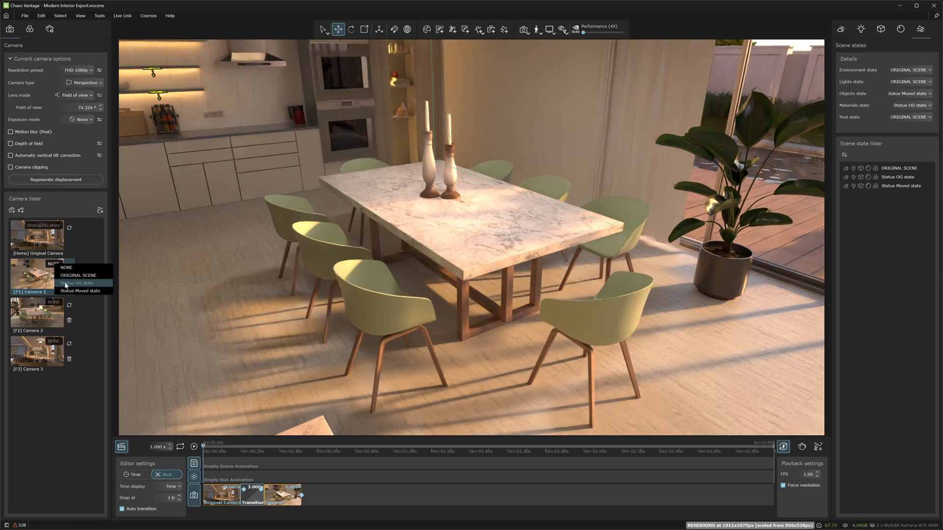
left_click(80, 284)
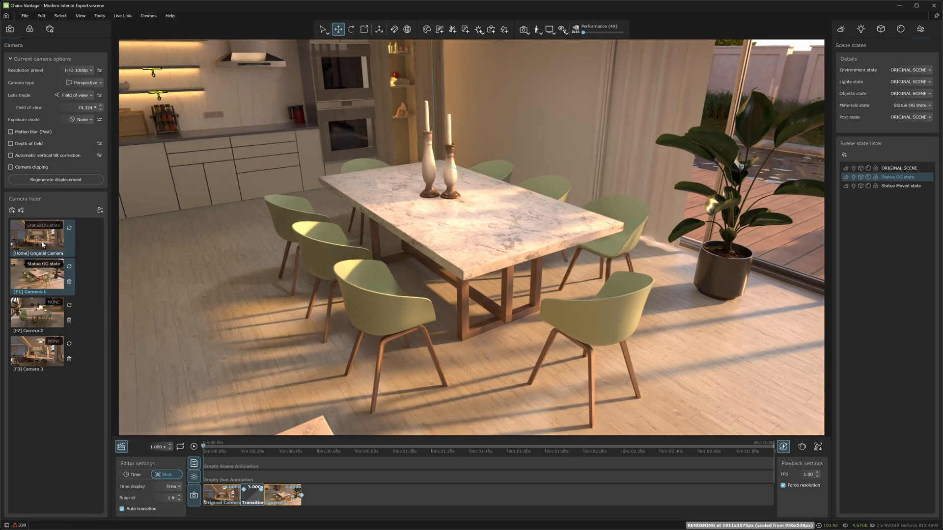
double_click(42, 244)
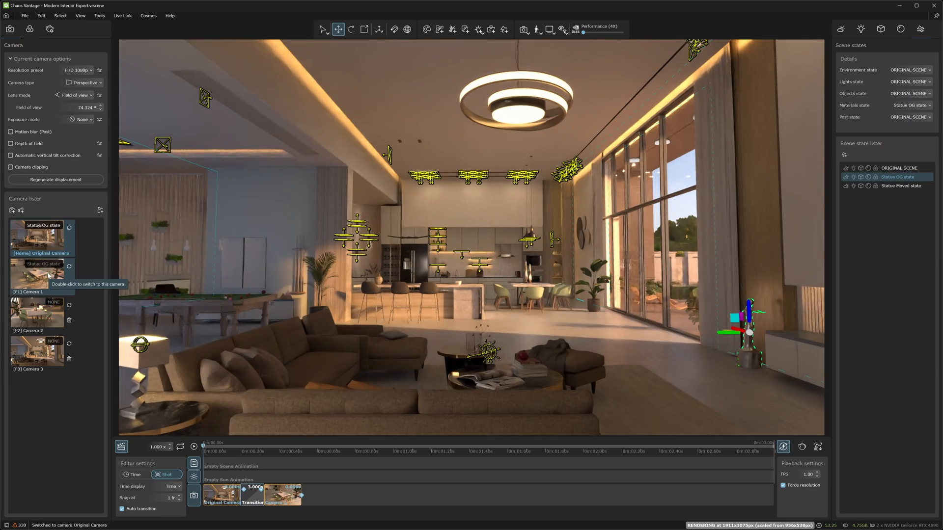
double_click(49, 277)
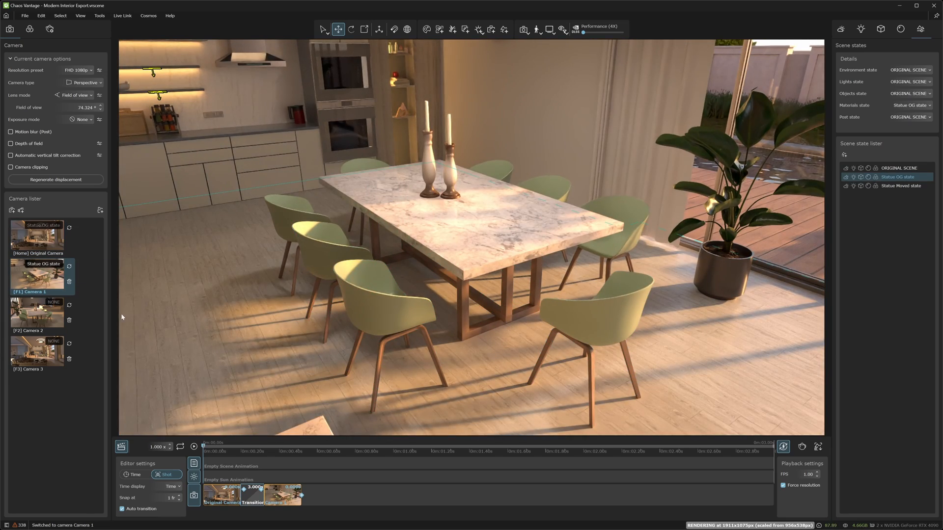
Append Camera 2 to the animation and set the transition leading into it to 3 seconds
left_click_drag(43, 321, 315, 494)
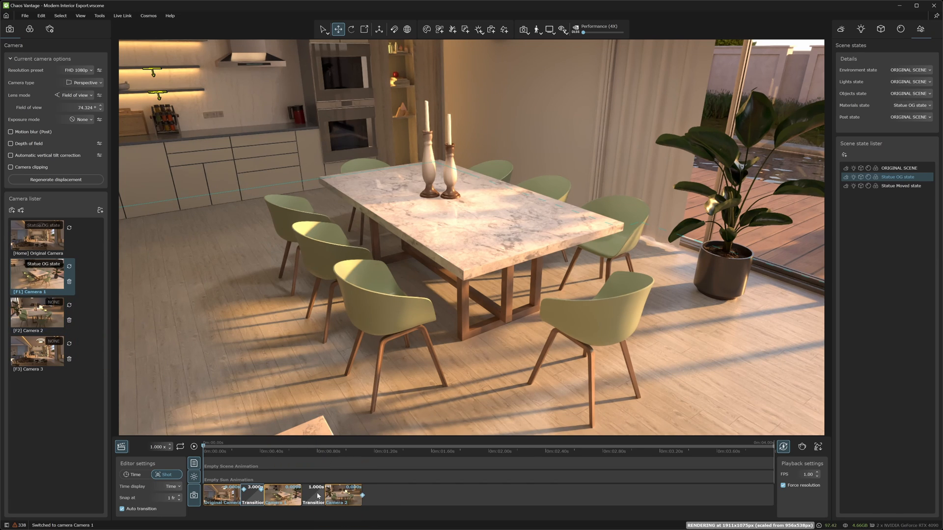
right_click(318, 496)
left_click(352, 460)
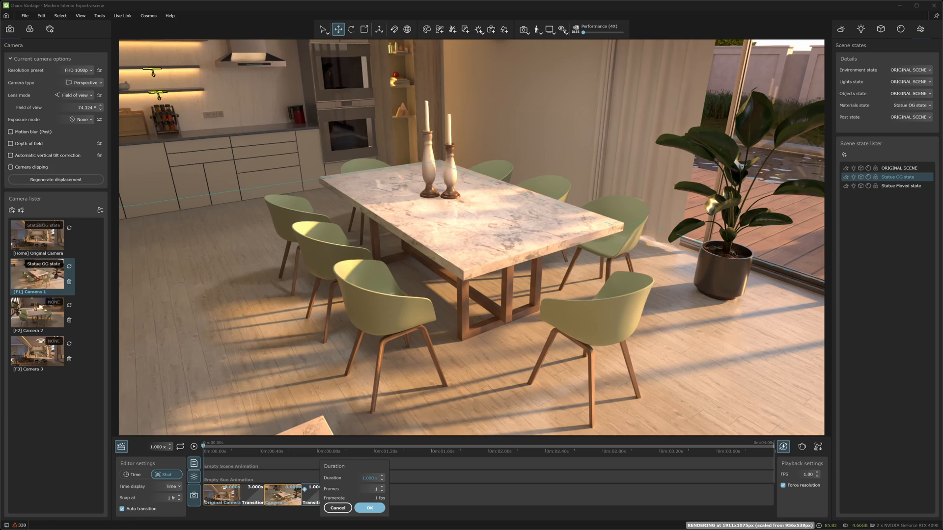
left_click(369, 508)
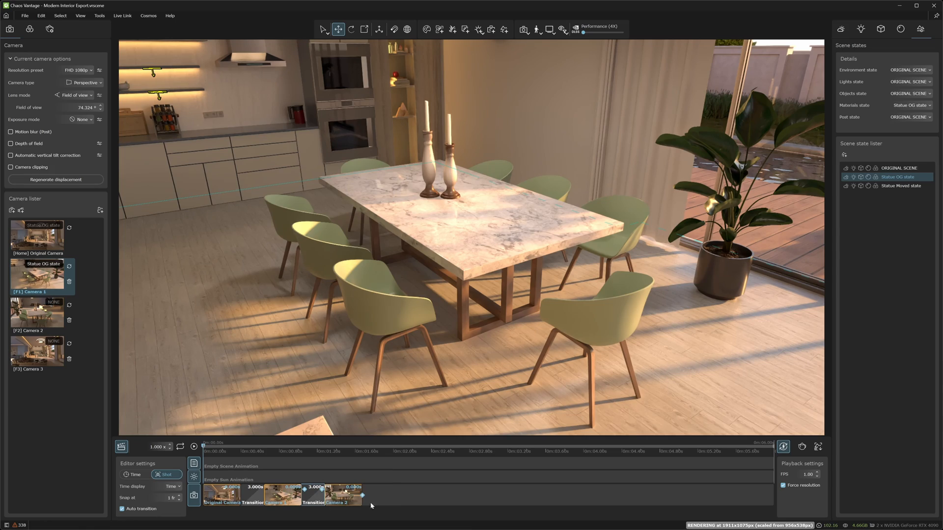
Play the three-camera animation, replay it partway, and compare the Original Camera and Camera 3 views
left_click(194, 446)
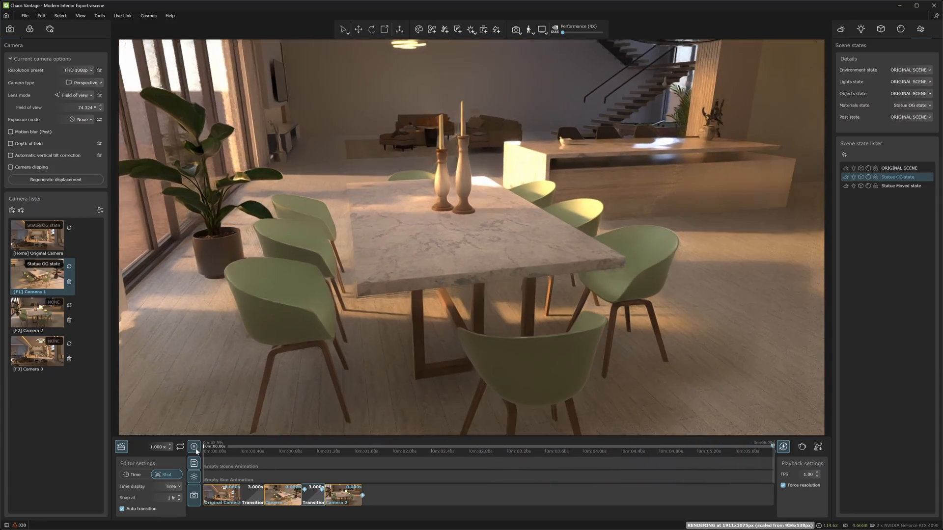
left_click(194, 447)
left_click(195, 448)
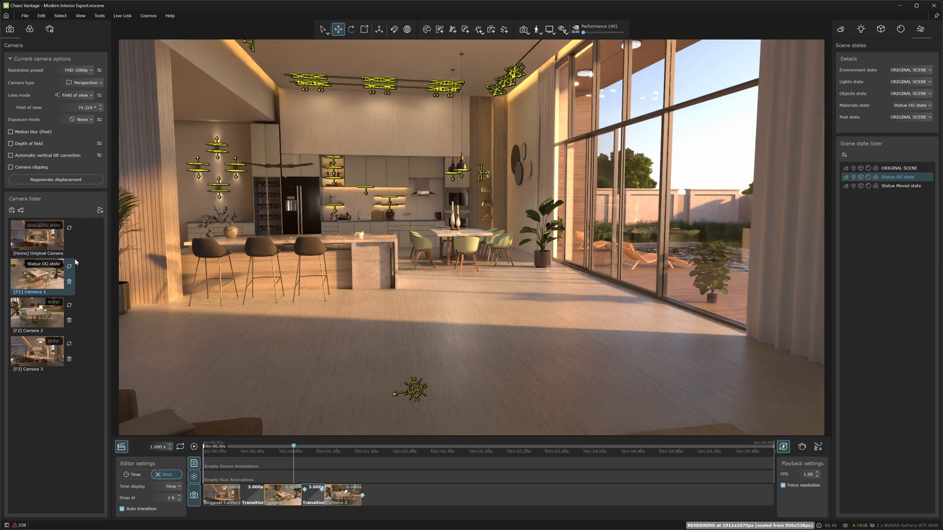
left_click(49, 244)
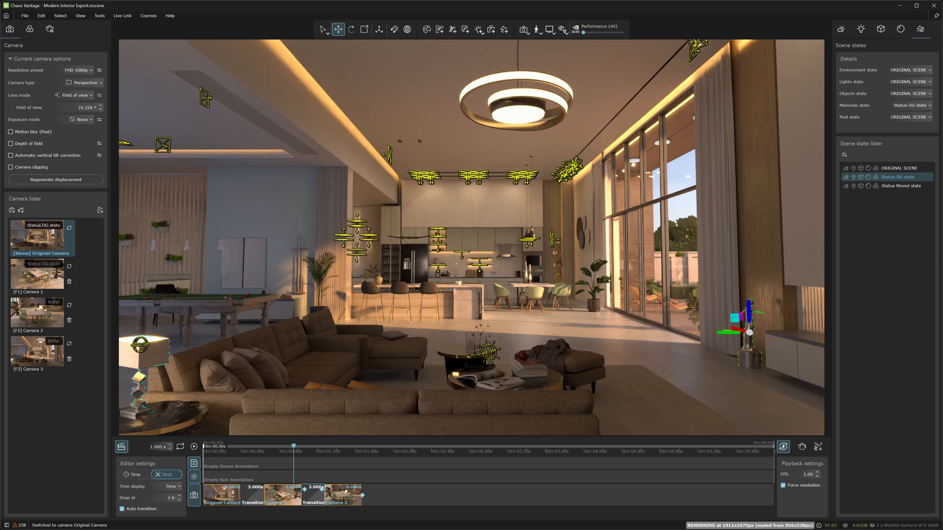
left_click(38, 351)
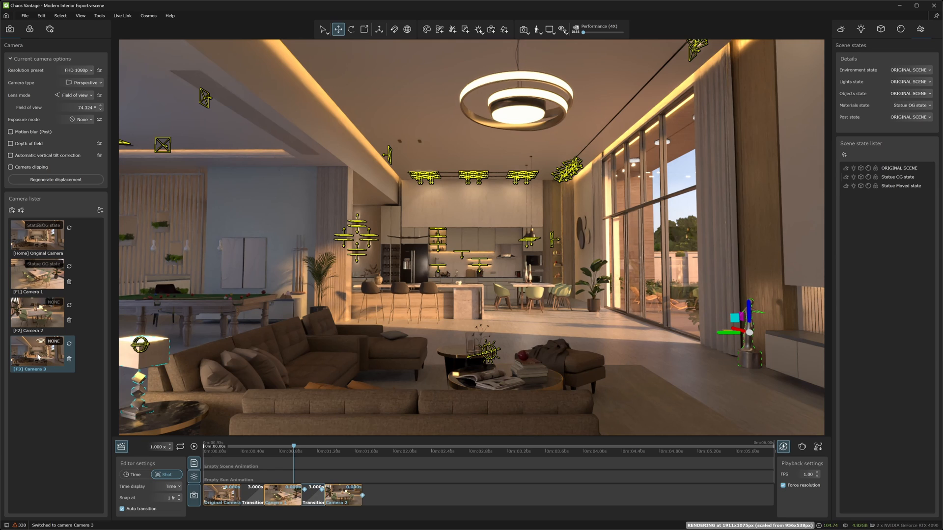
Append Camera 3 to the end of the animation and set the transition leading into it to 3 seconds
left_click_drag(38, 357, 379, 494)
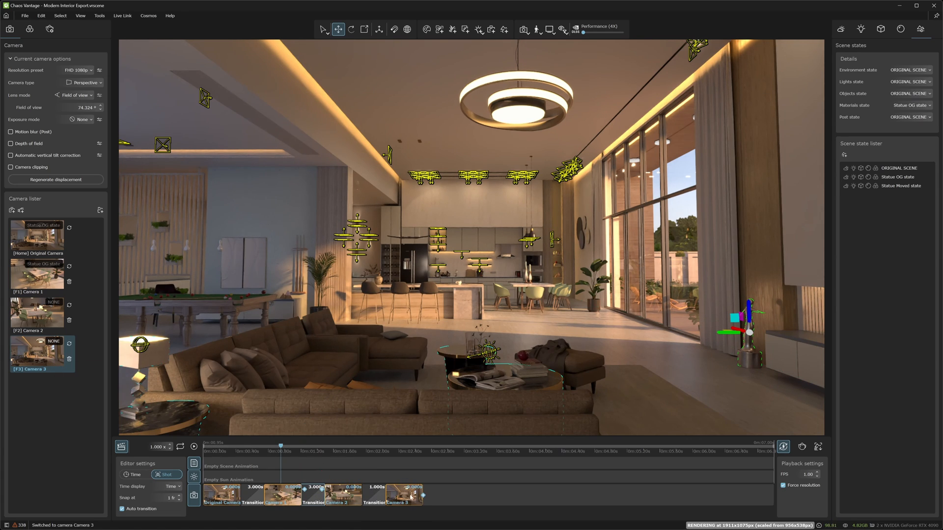
right_click(382, 493)
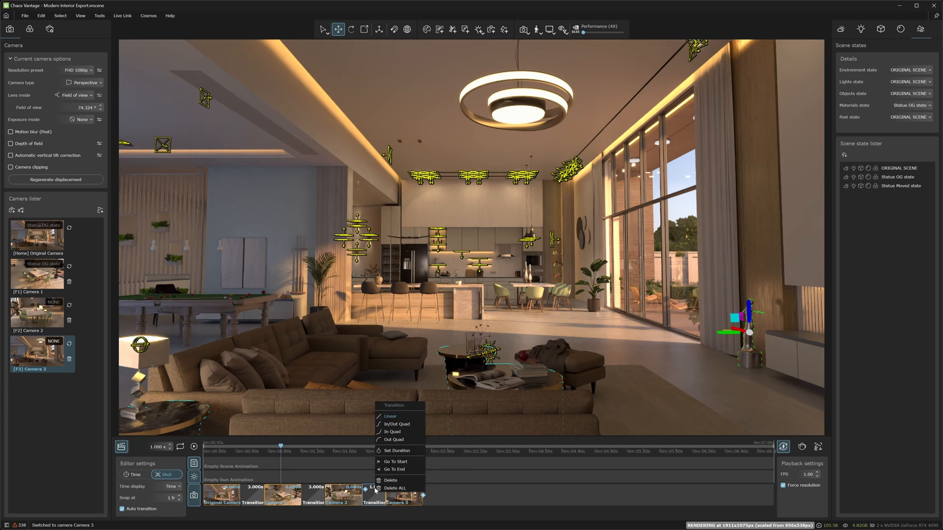
left_click(395, 452)
type("3")
left_click(429, 508)
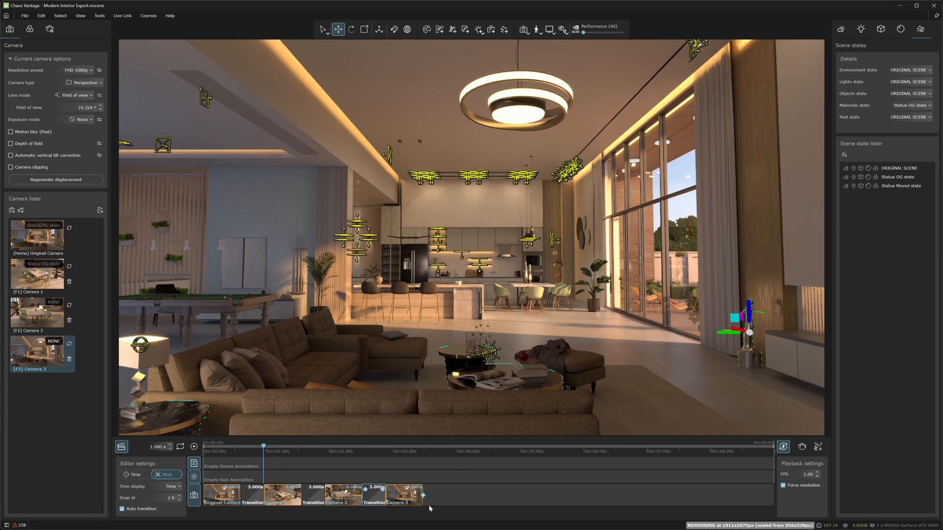
Play the four-camera animation through, restart it and pause it during the first transition
left_click(195, 447)
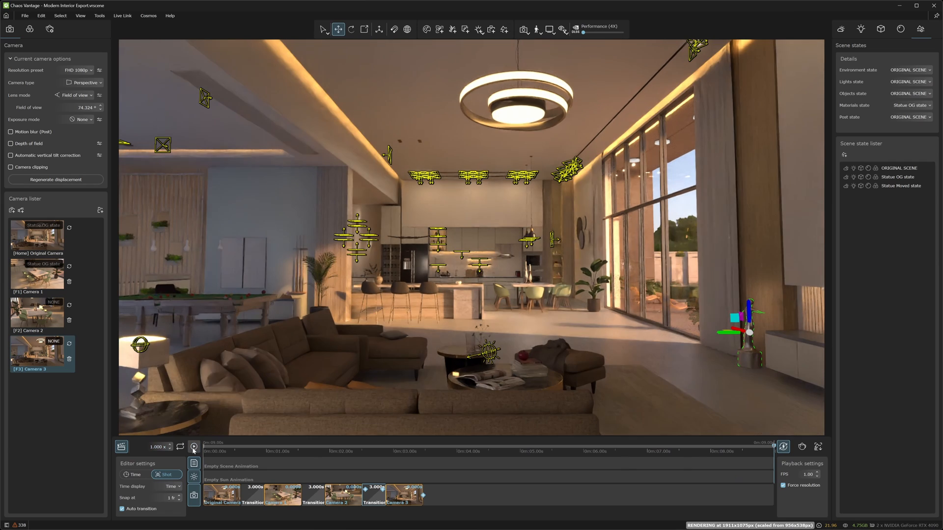
left_click(194, 447)
left_click(194, 446)
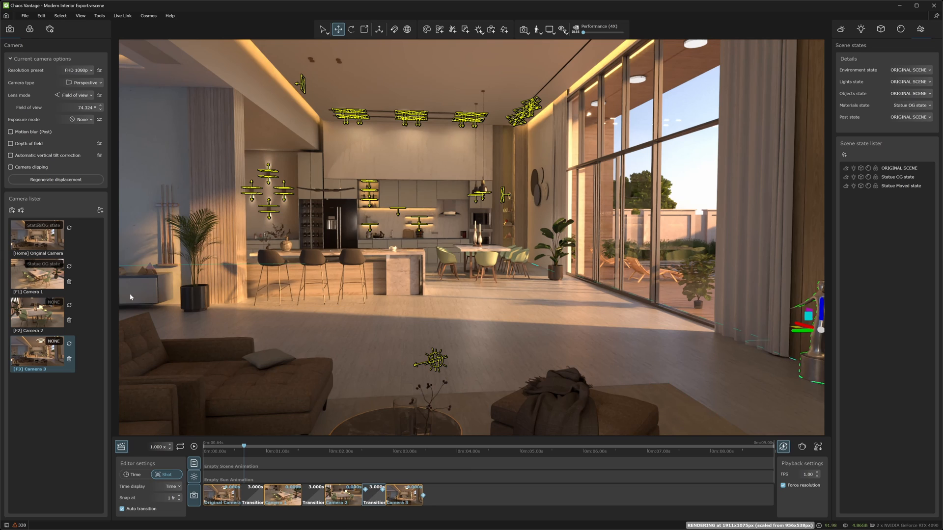
Assign the Statue OG state to Camera 2 in the camera list
left_click(53, 305)
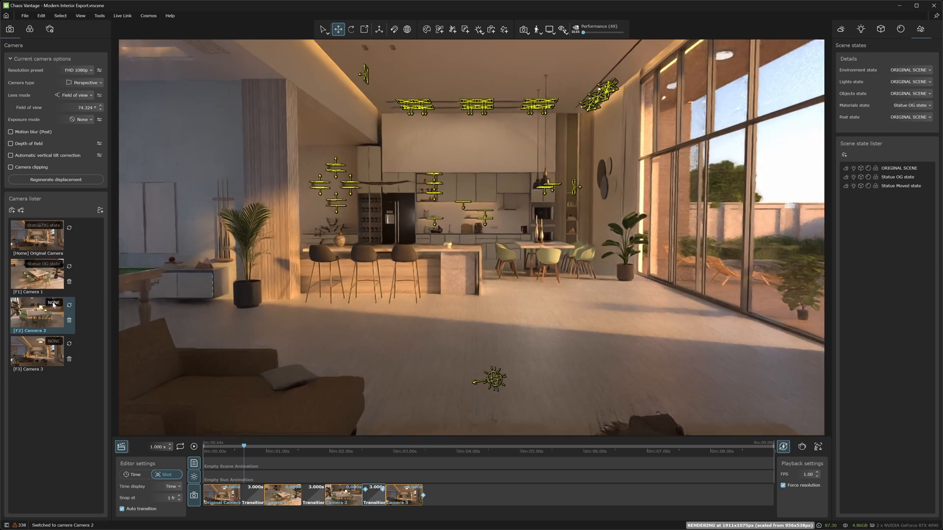
left_click(54, 302)
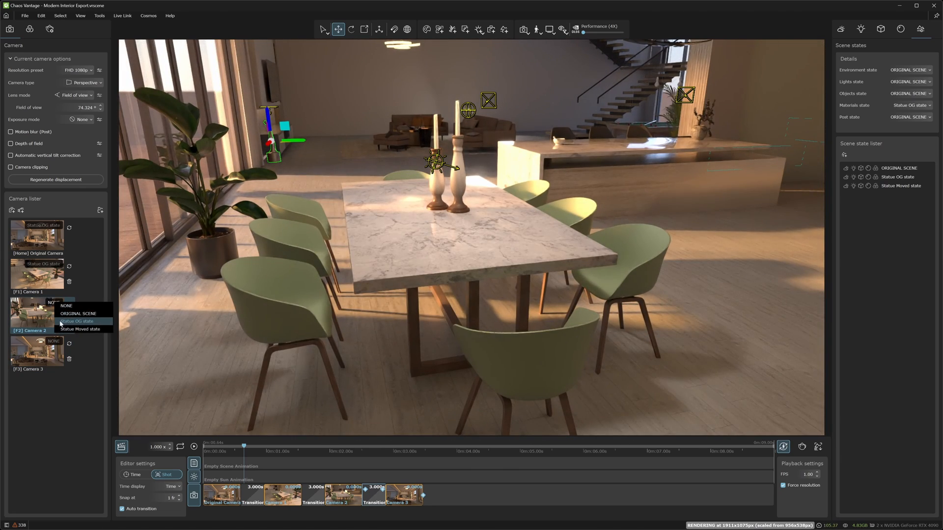
left_click(79, 322)
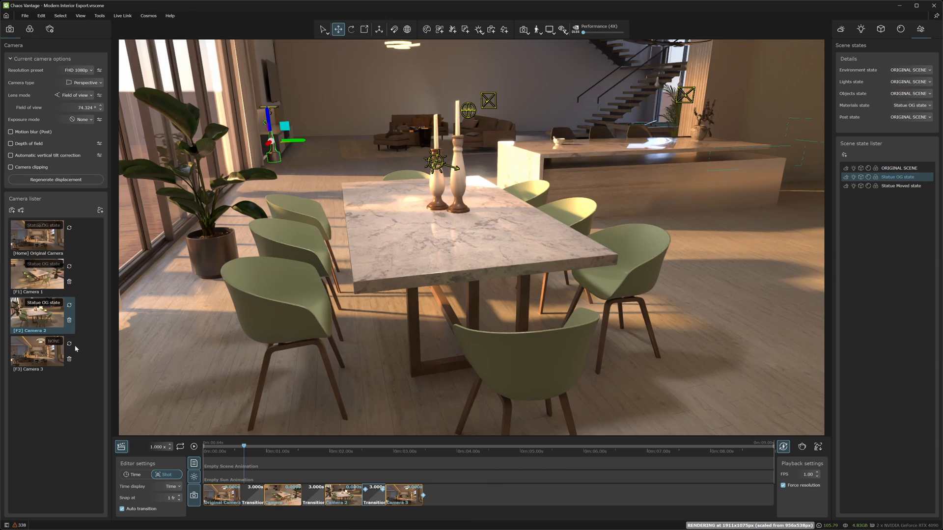
Assign the Statue Moved state to Camera 3 in the camera list
left_click(55, 345)
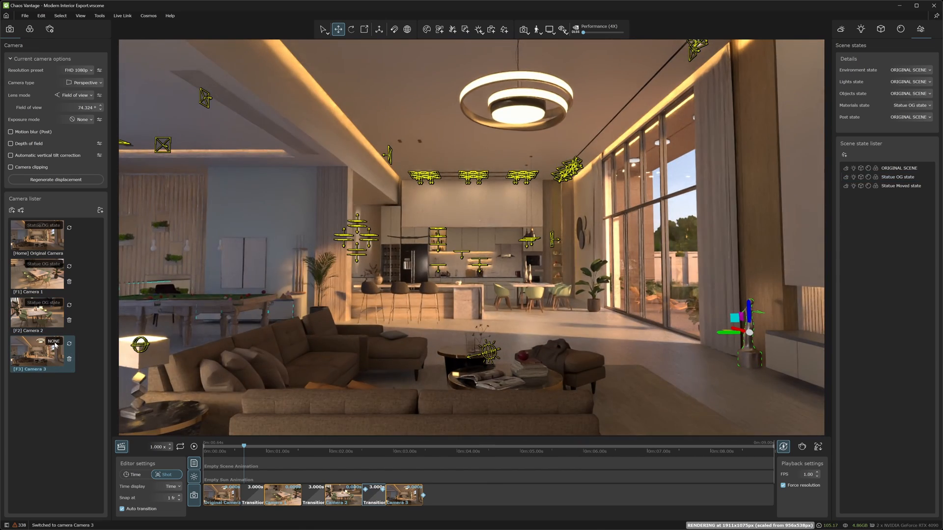
left_click(55, 343)
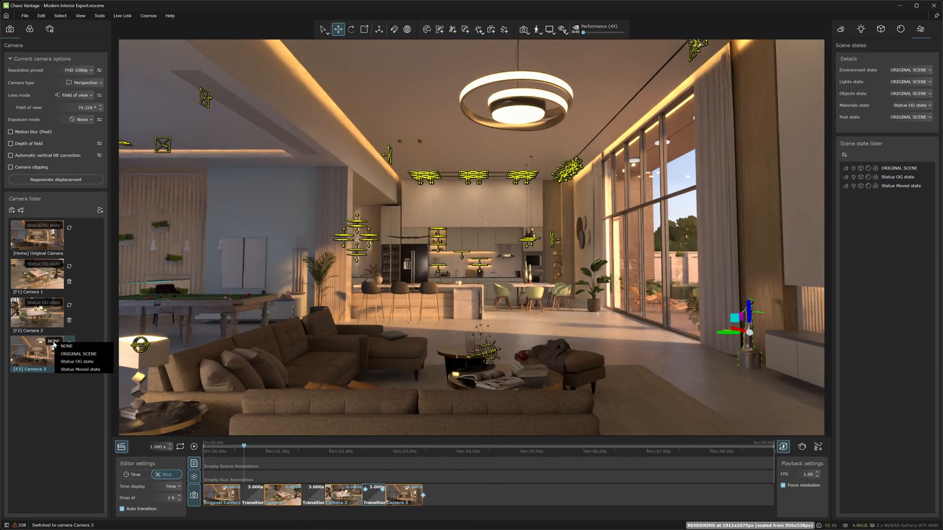
left_click(72, 370)
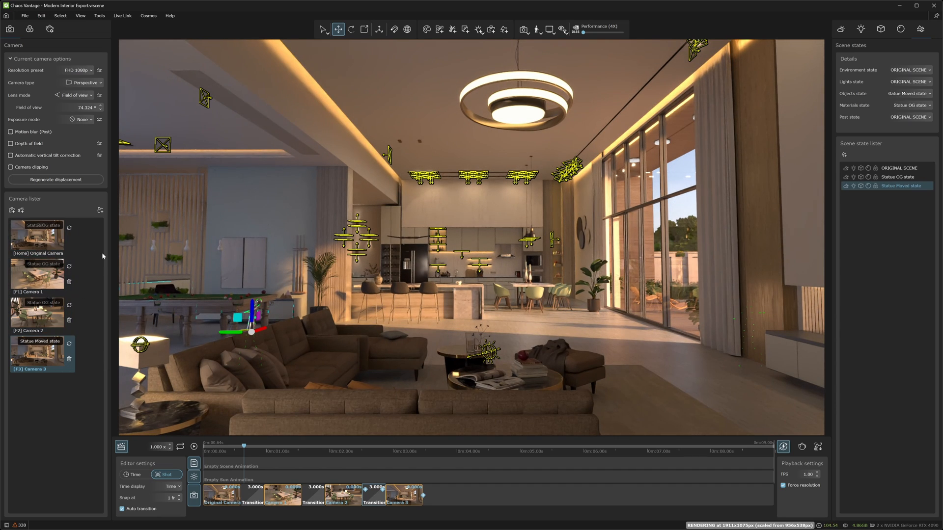
View Original Camera and Cameras 1, 2 and 3 in turn to check the statue's position, and play the animation
left_click(53, 246)
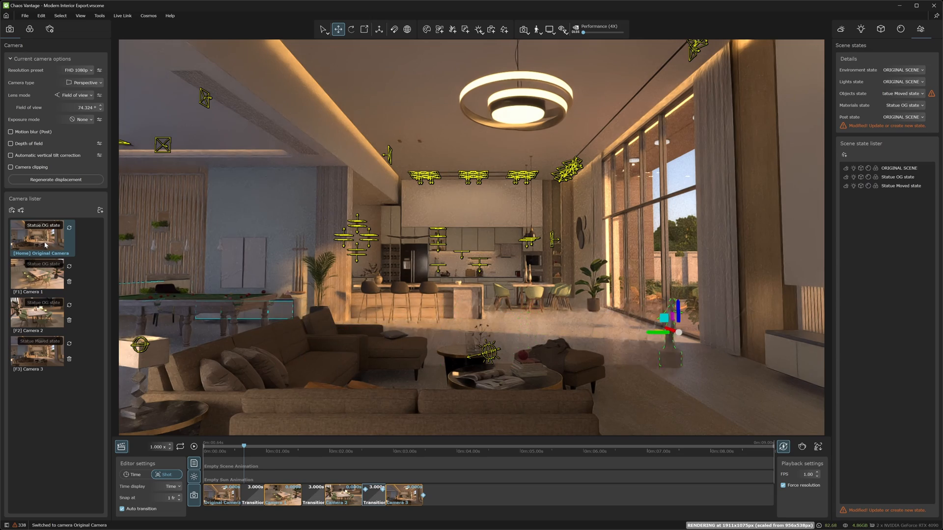
left_click(47, 280)
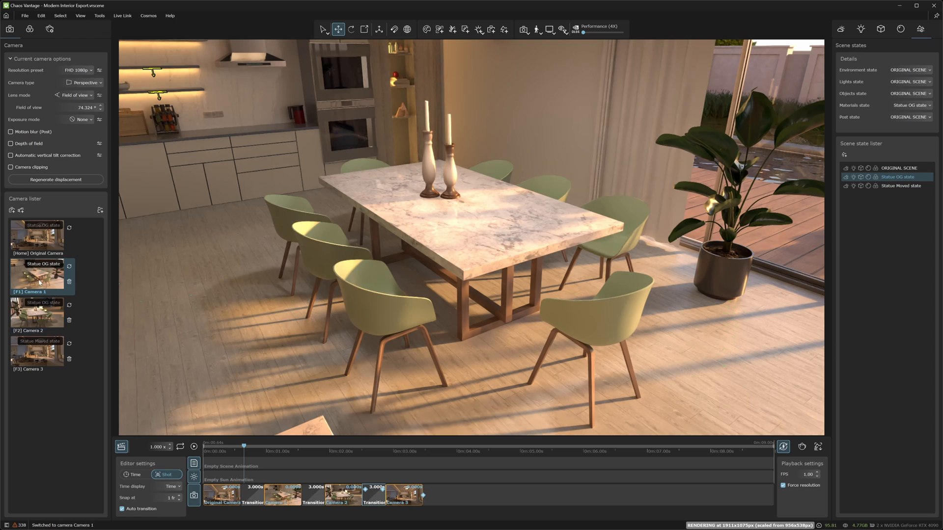
left_click(44, 315)
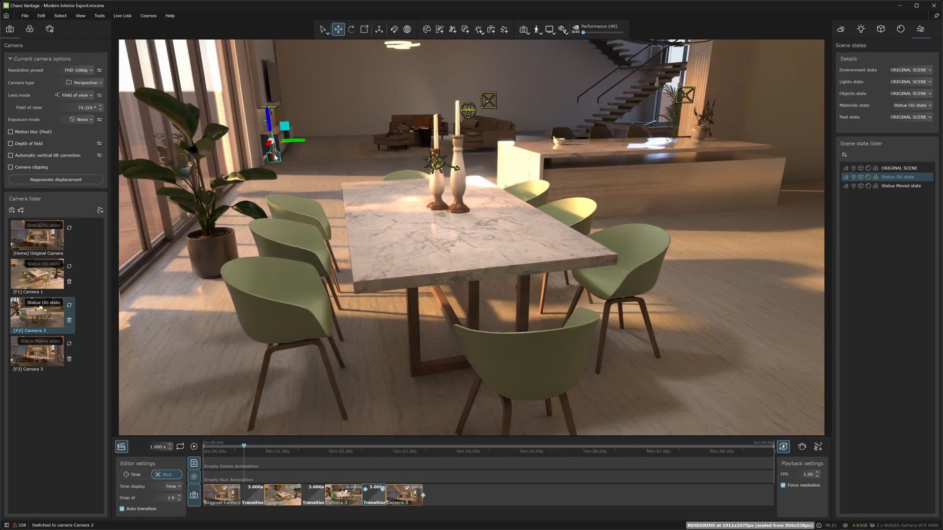
left_click(39, 351)
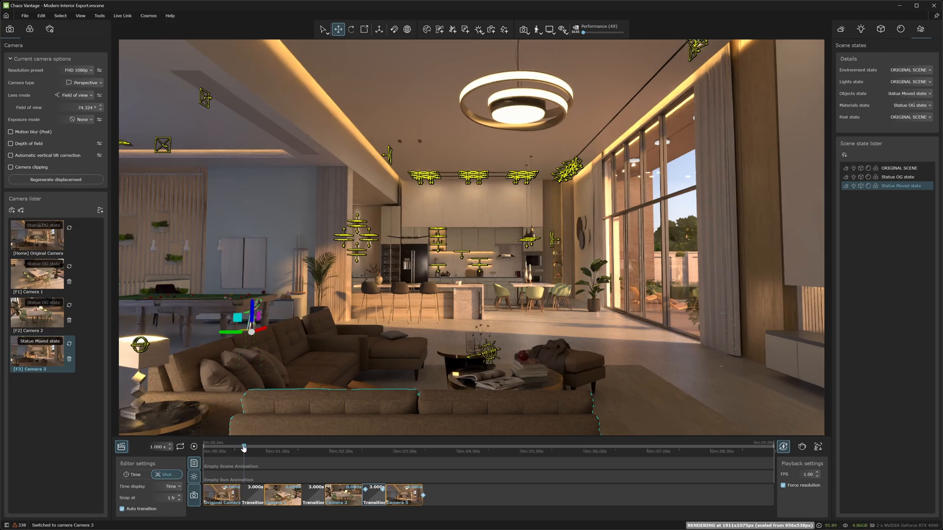
key("space")
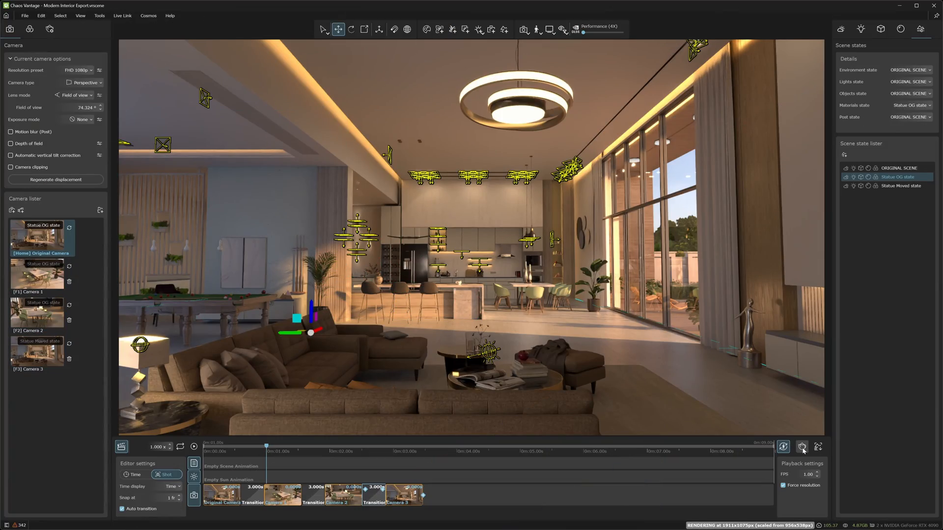
Configure a sequence render at 30 FPS in the render setup and start it
left_click(803, 449)
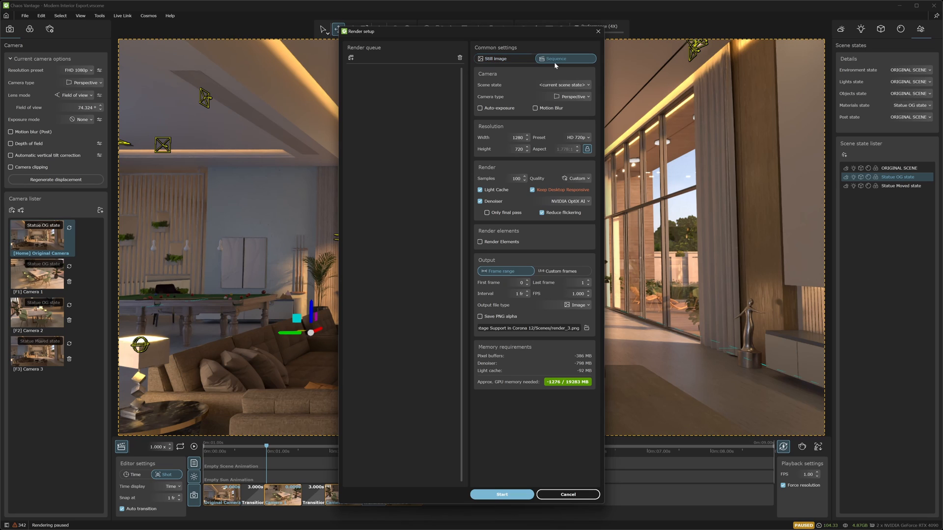
left_click(502, 60)
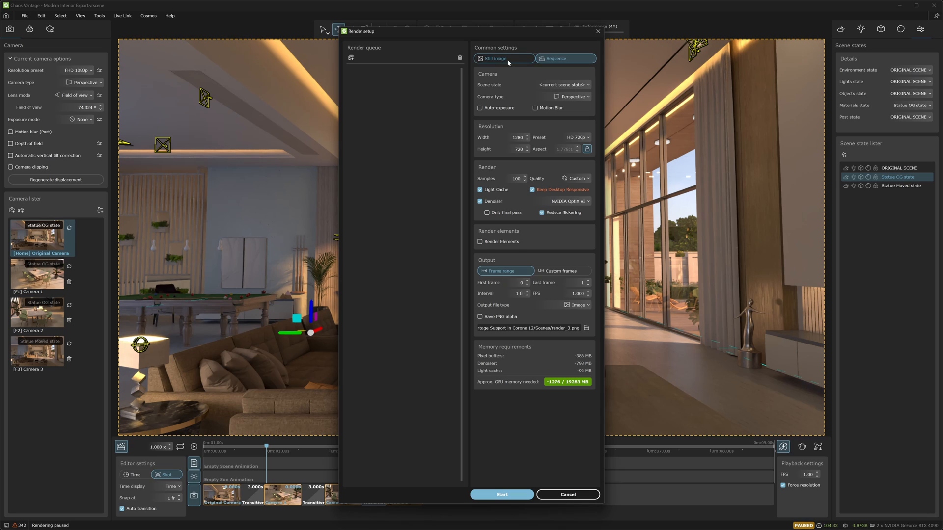
left_click(556, 60)
left_click(496, 58)
left_click(554, 59)
type("3030")
key("Return")
left_click(502, 494)
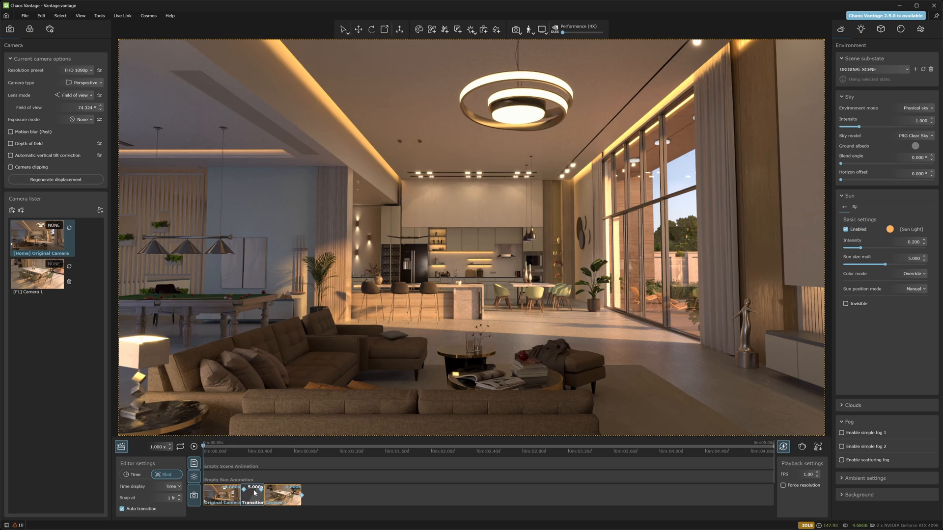
Try a frame rate of 30 FPS for the sequence in the render setup, check the last frame, and cancel the setup
left_click(802, 447)
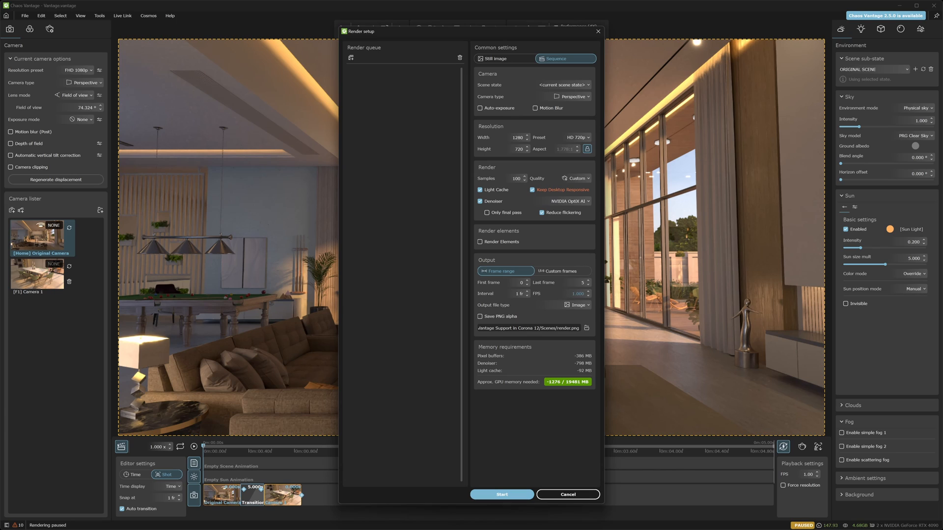
left_click(577, 294)
type("30")
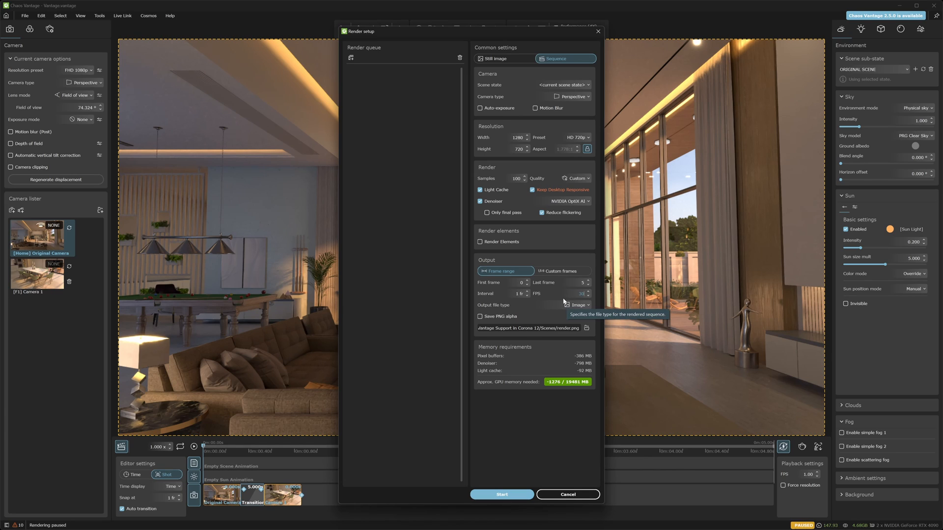
key("Return")
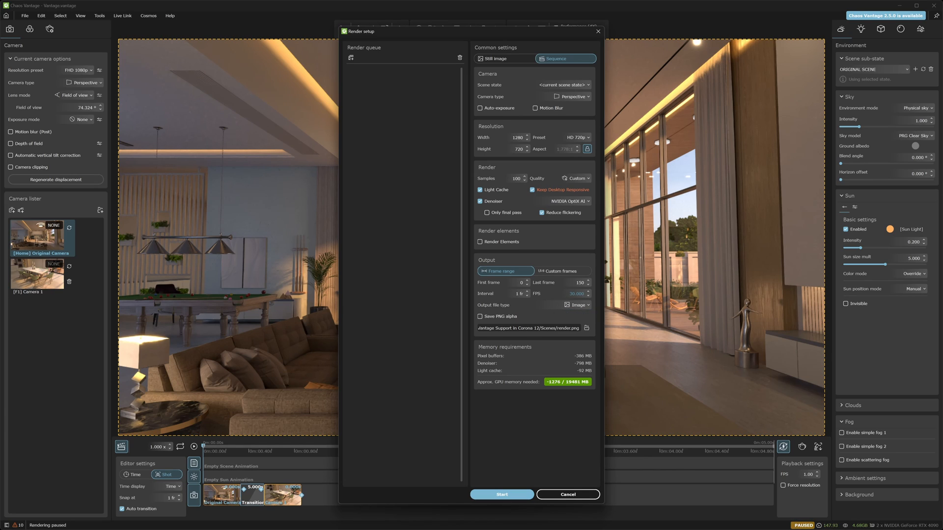
left_click(579, 283)
left_click(579, 282)
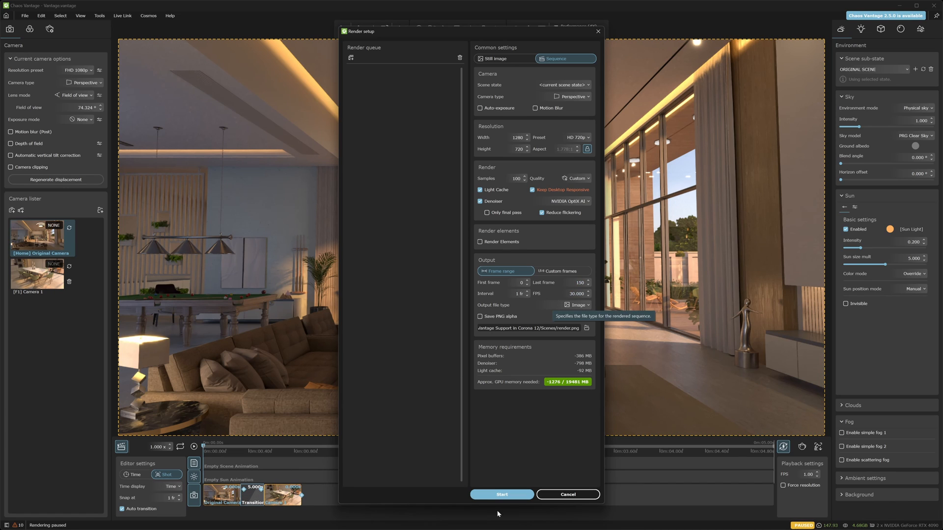
left_click(568, 494)
Set the duration of the transition between Original Camera and Camera 1 to 10 seconds
right_click(253, 497)
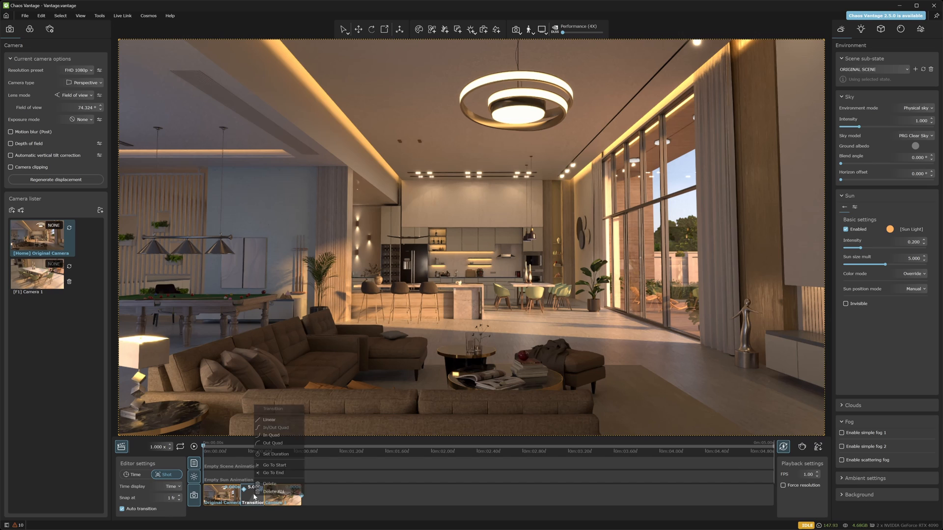
left_click(275, 453)
type("10.000 s")
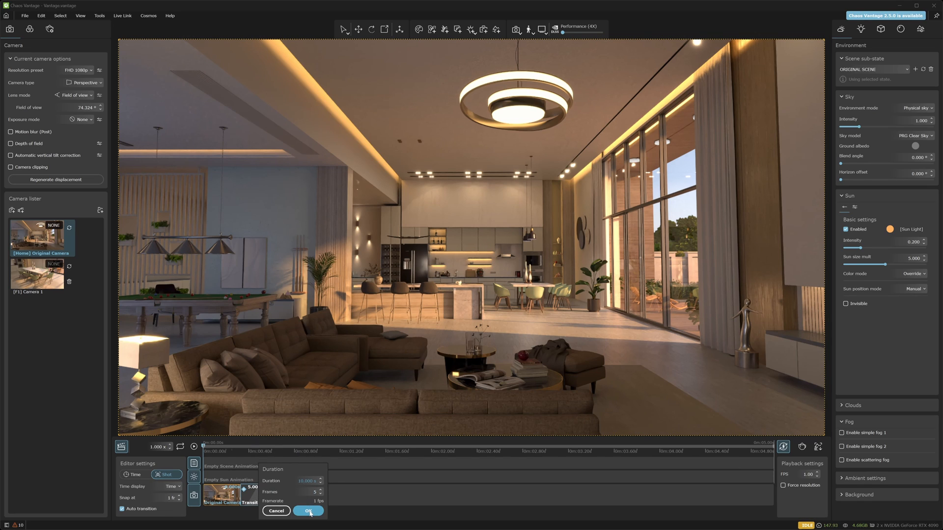
left_click(308, 511)
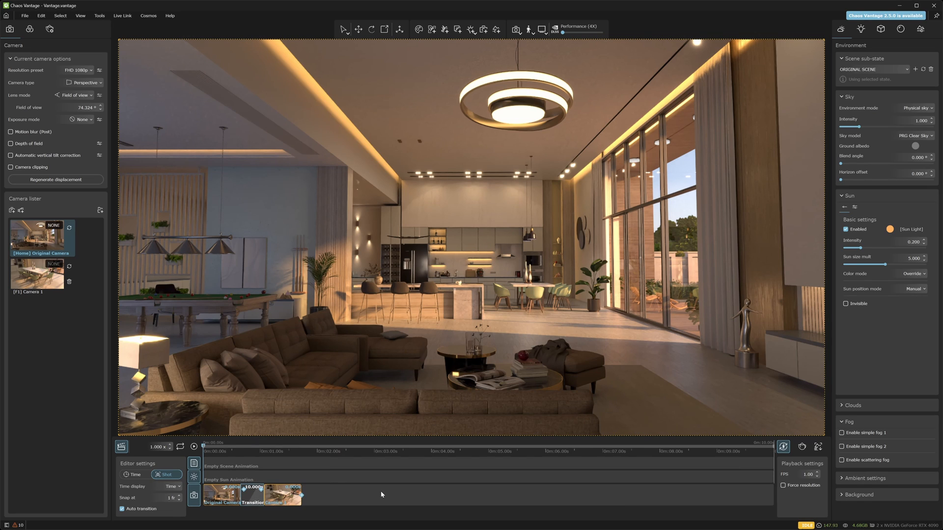
Reopen the render setup and set the sequence output frame rate to 30 FPS
left_click(802, 448)
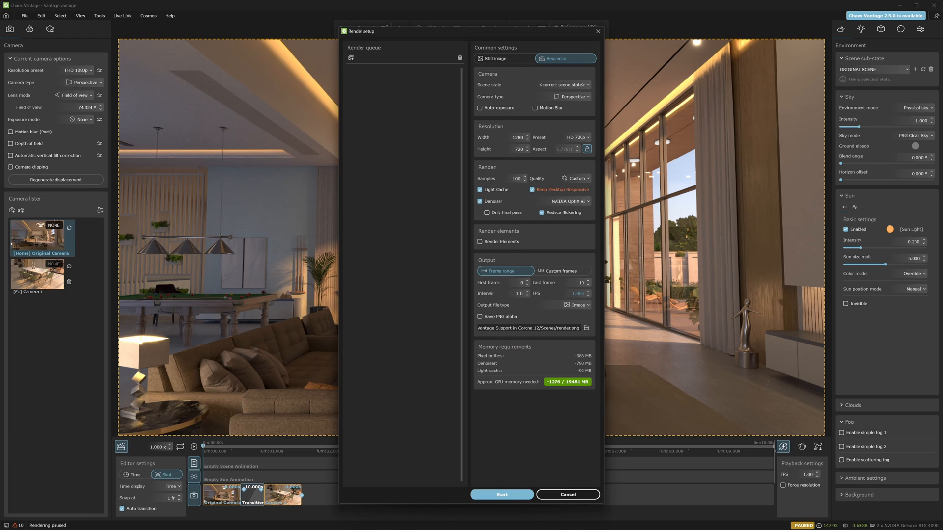
left_click_drag(571, 293, 588, 294)
type("30")
left_click(564, 319)
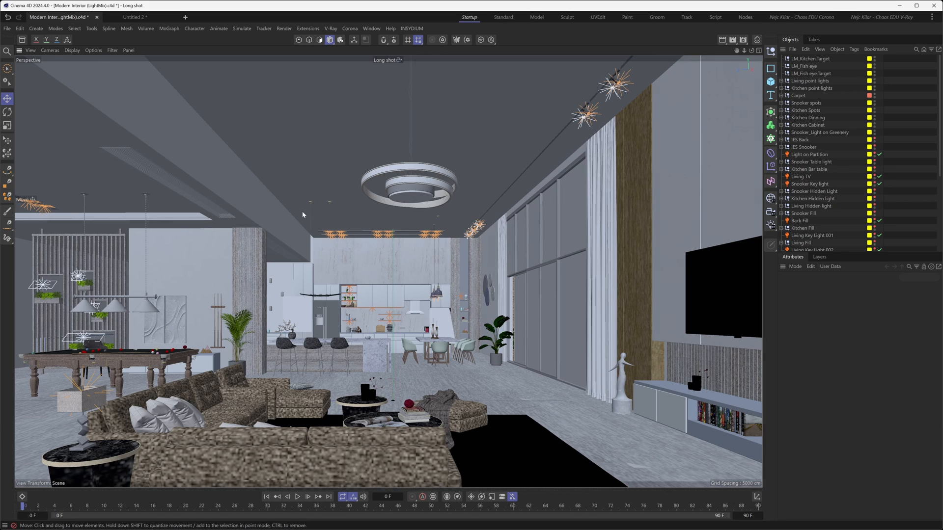
Switch to Cinema 4D, begin a Corona VrScene export to examine the existing Modern Interior Export files, and cancel it
left_click(7, 28)
mouse_move(47, 235)
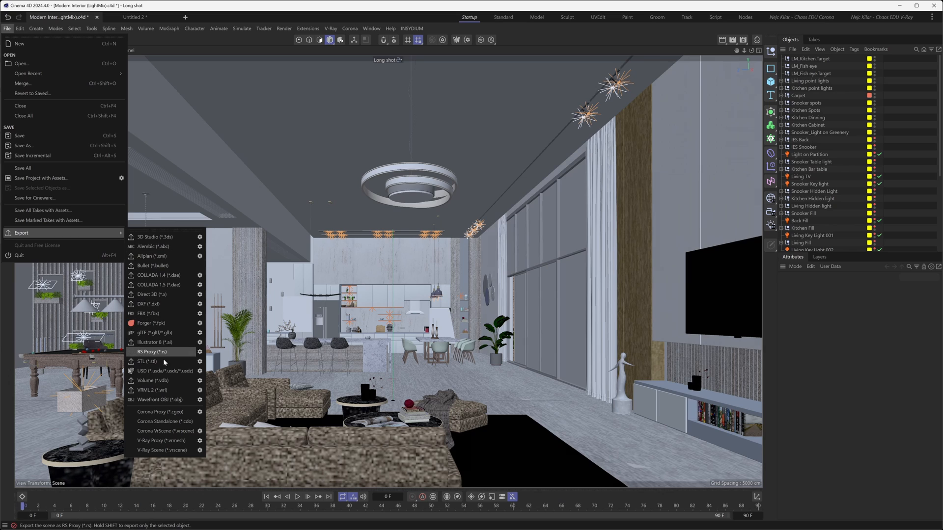
left_click(175, 431)
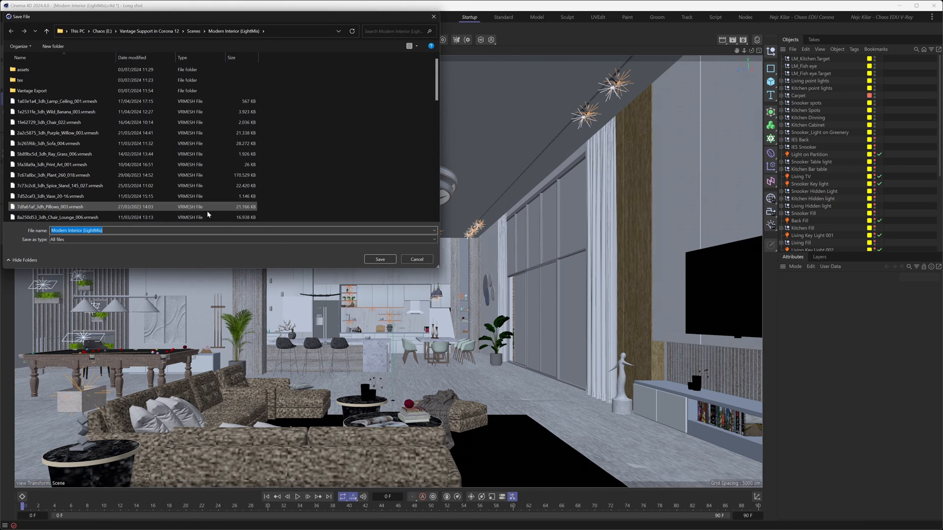
scroll(216, 212, "down", 10)
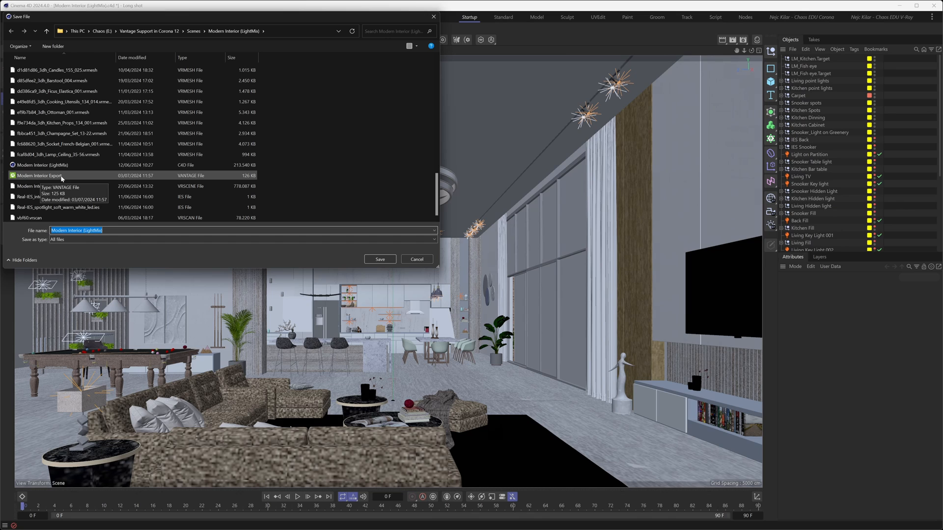
left_click(417, 259)
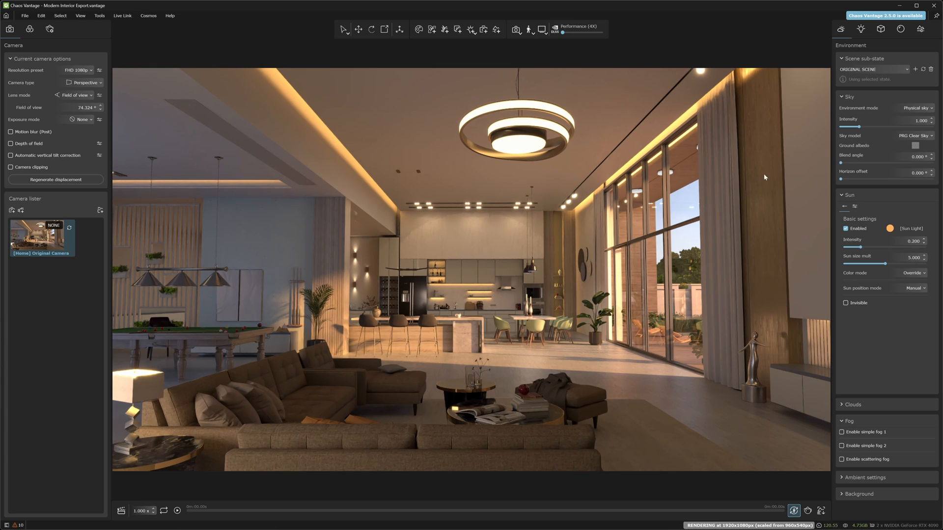
Change the sky intensity in Chaos Vantage and reset it to 1.000
left_click_drag(859, 127, 869, 127)
right_click(931, 123)
Examine the available .vantage and .vrscene files for opening a scene, and cancel without opening one
left_click(26, 16)
left_click(35, 31)
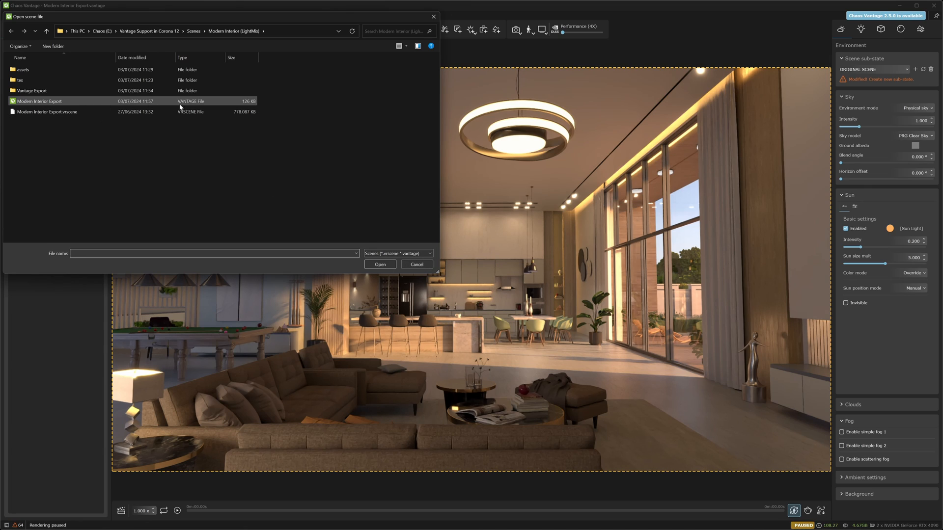
left_click(417, 264)
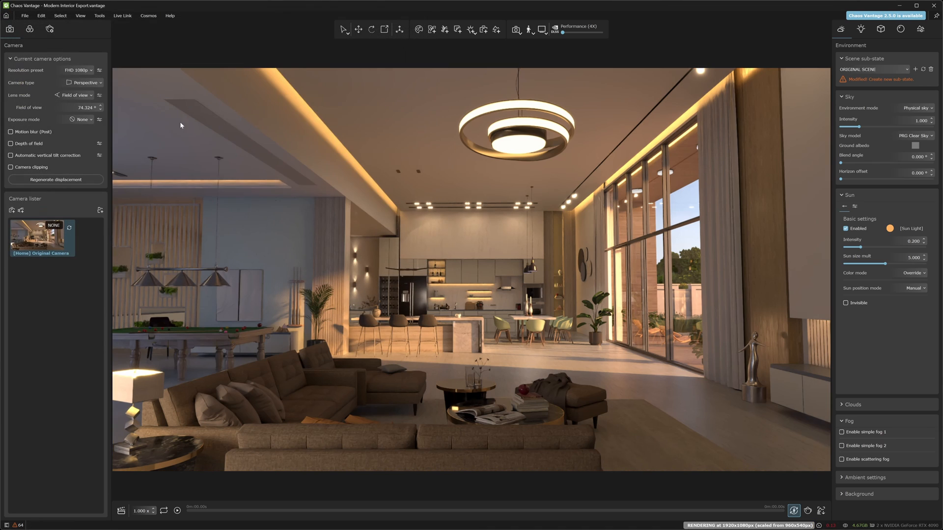
Open the Save Scene As dialog for the current Vantage scene
left_click(25, 16)
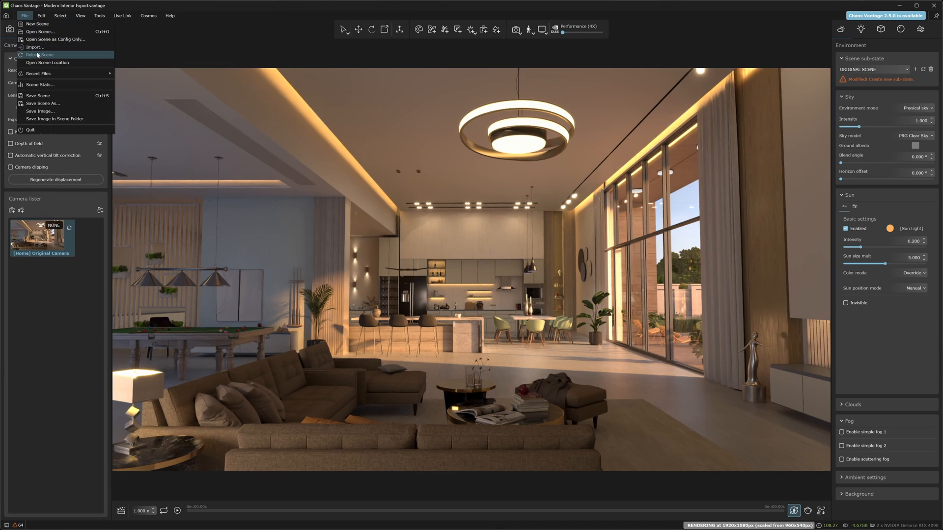
left_click(48, 103)
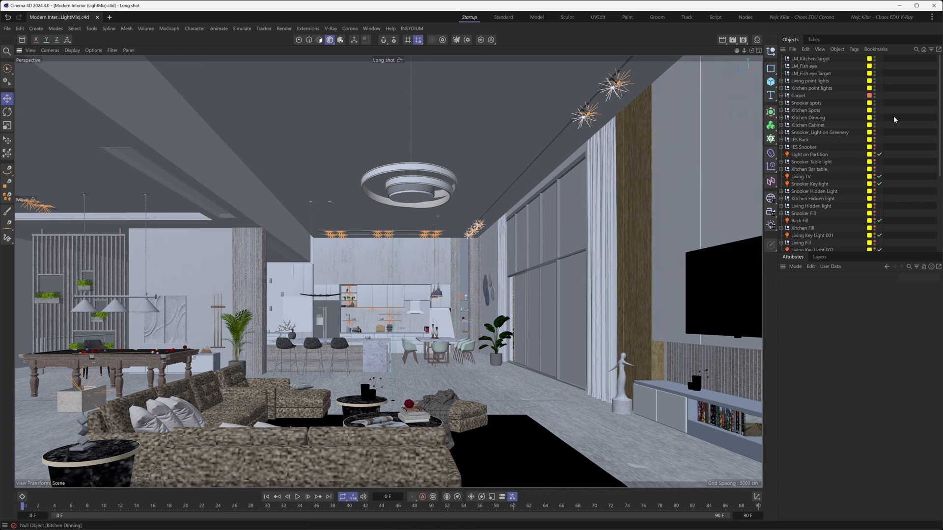
Switch to Cinema 4D and paste the copied cube into the living room scene
key("ctrl+v")
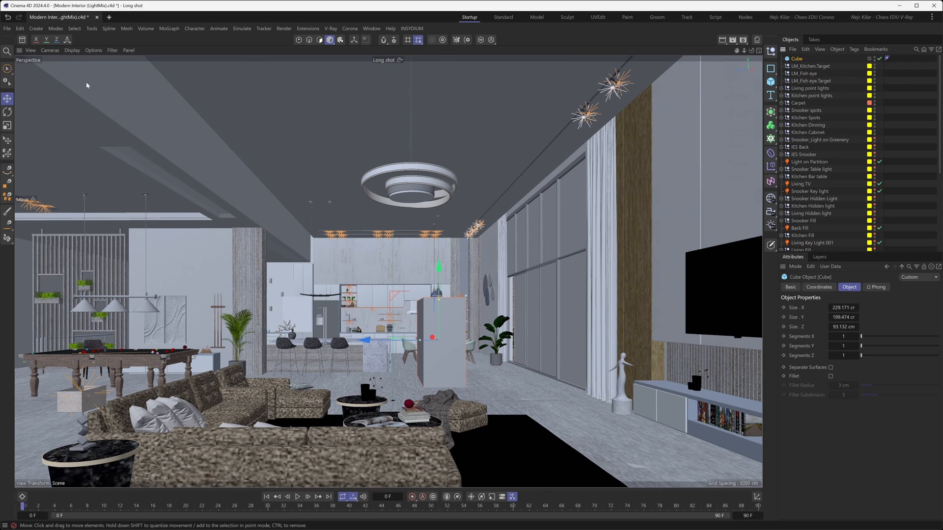
left_click(7, 28)
mouse_move(125, 235)
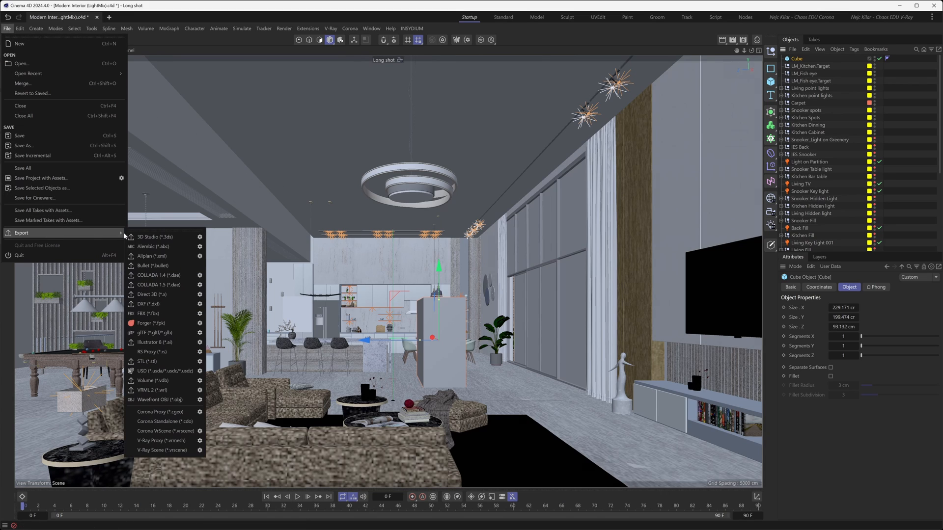
left_click(181, 432)
scroll(208, 199, "down", 10)
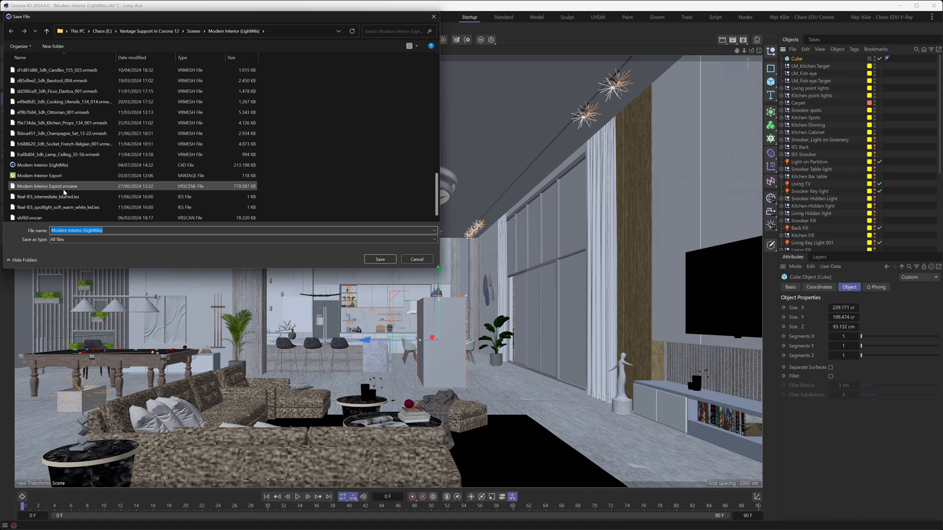
left_click(76, 187)
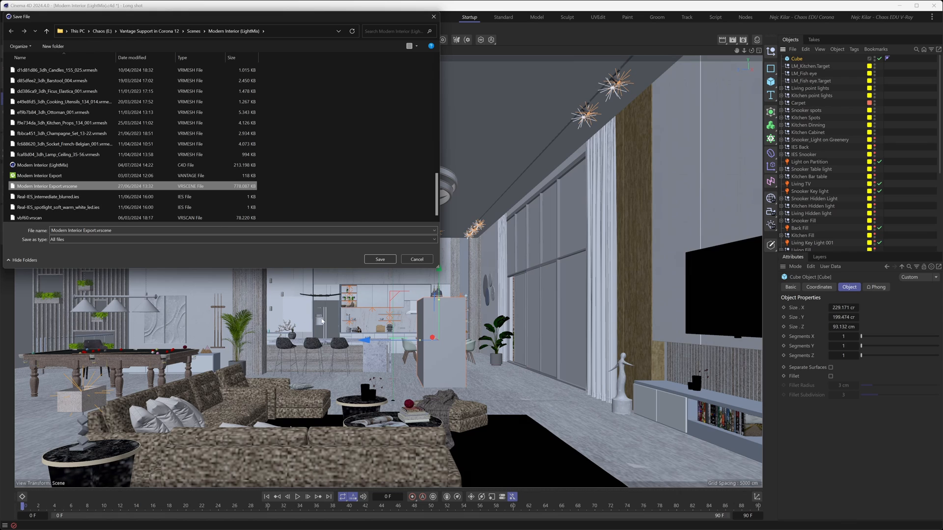
left_click(408, 261)
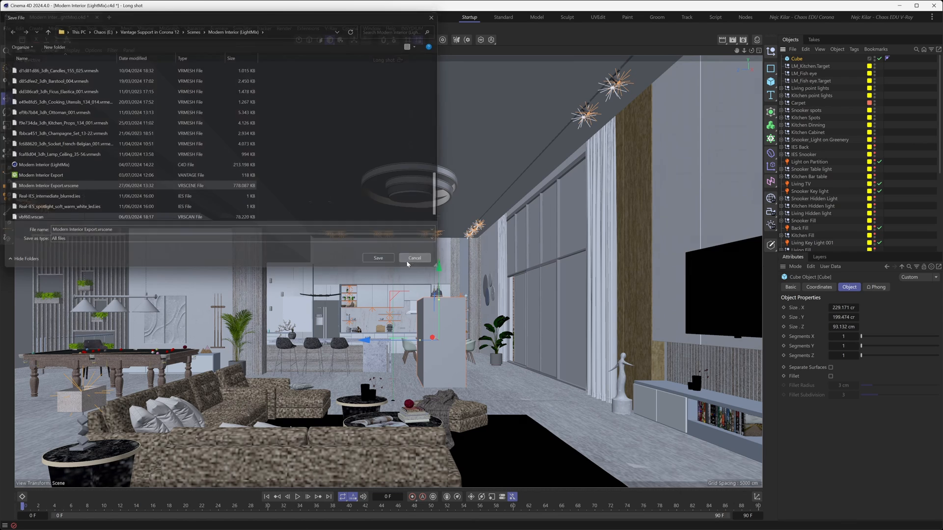
Start a Corona VrScene export through its options, with Include Vantage configuration turned off
left_click(6, 30)
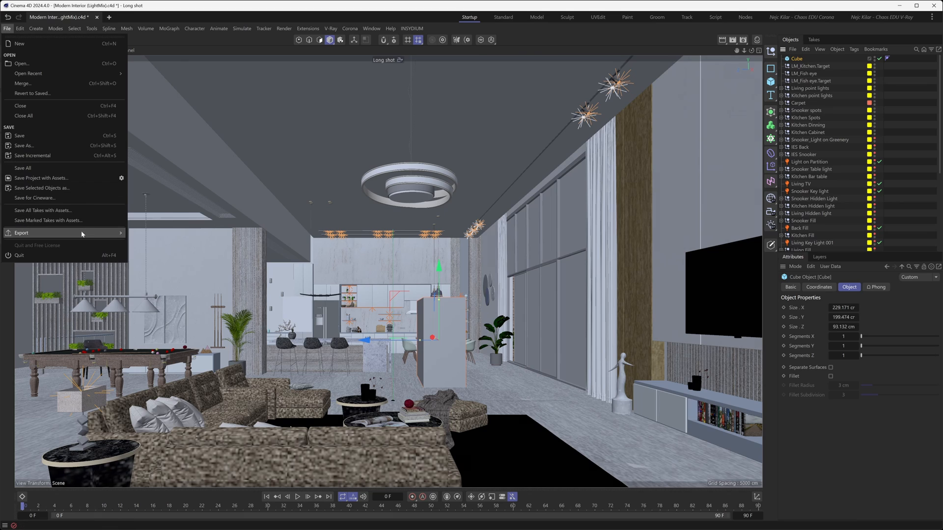
mouse_move(64, 233)
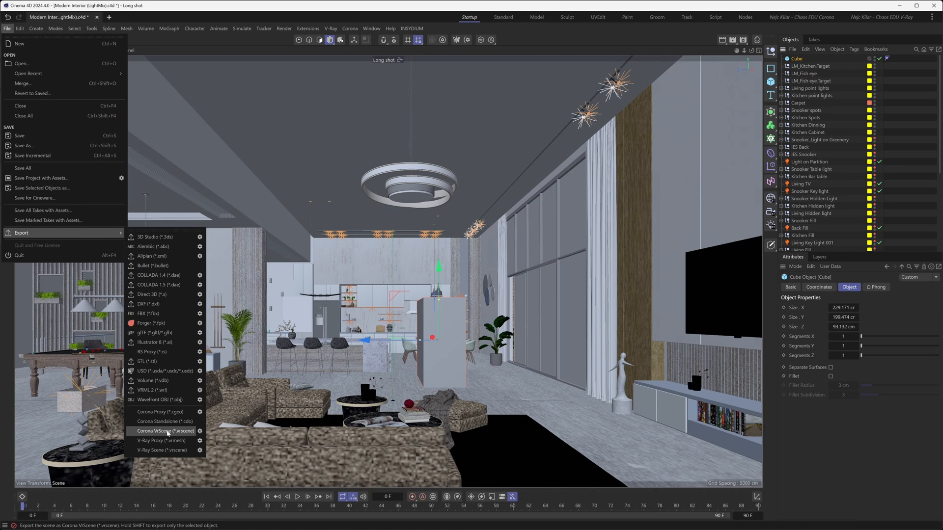
left_click(200, 431)
left_click_drag(197, 262, 353, 186)
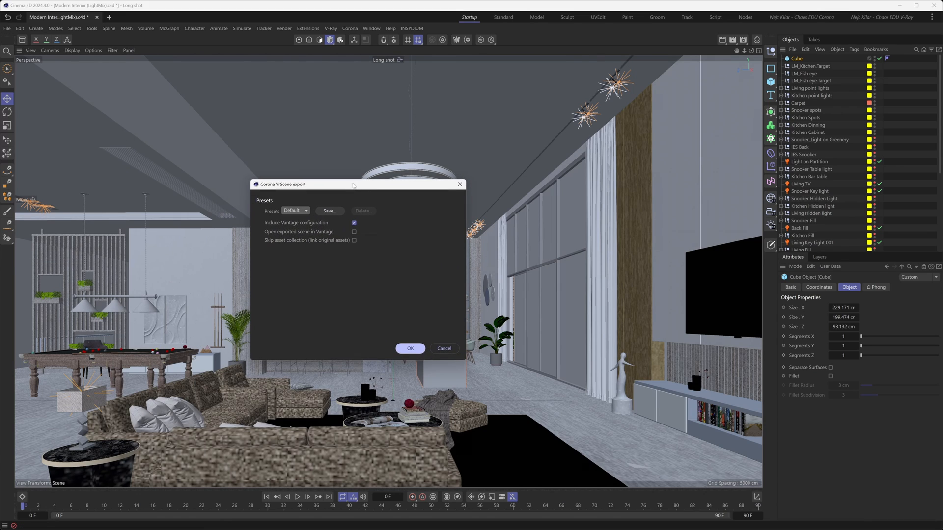
left_click(354, 224)
left_click(410, 348)
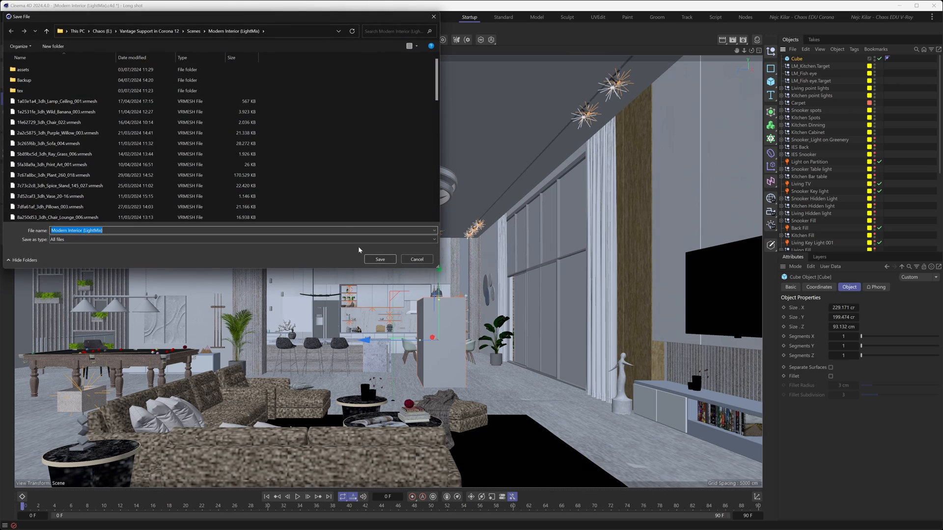
Save the export over the existing Modern Interior Export.vrscene and confirm replacing it
scroll(438, 167, "down", 10)
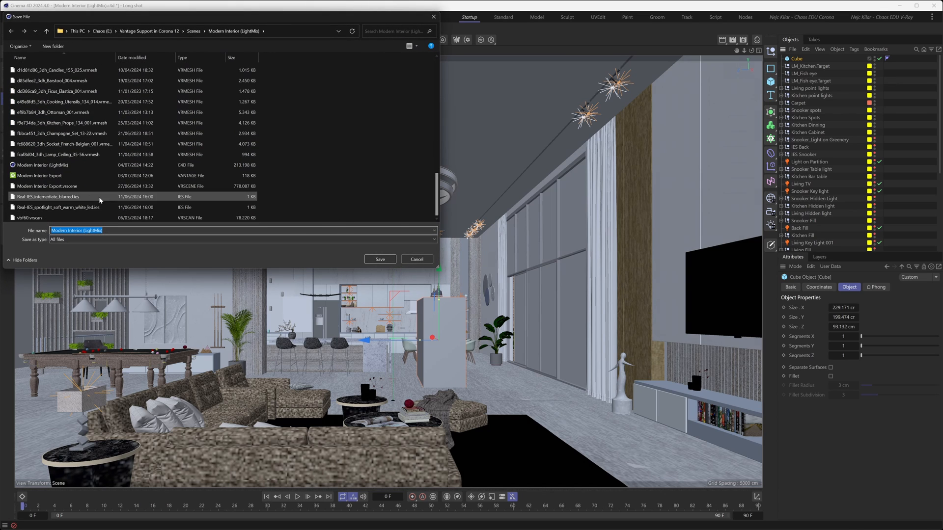
left_click(59, 186)
left_click(376, 259)
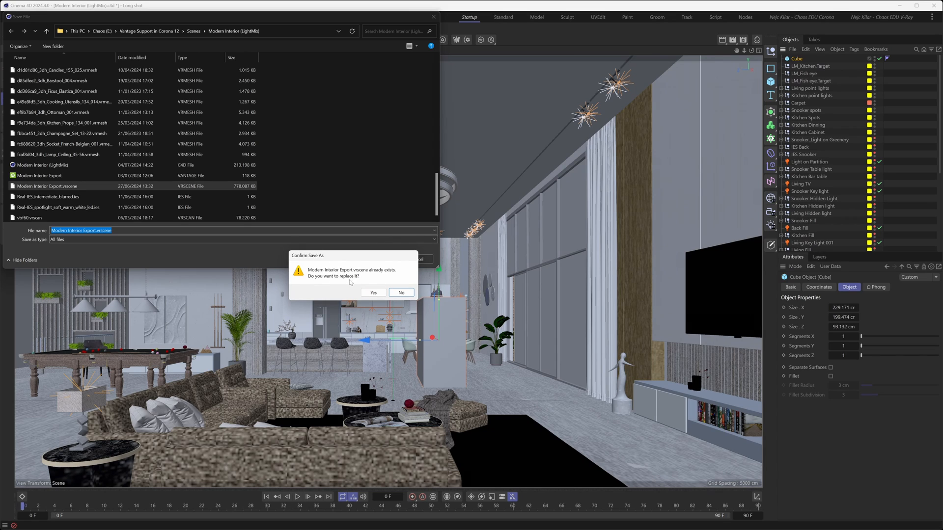
left_click(373, 294)
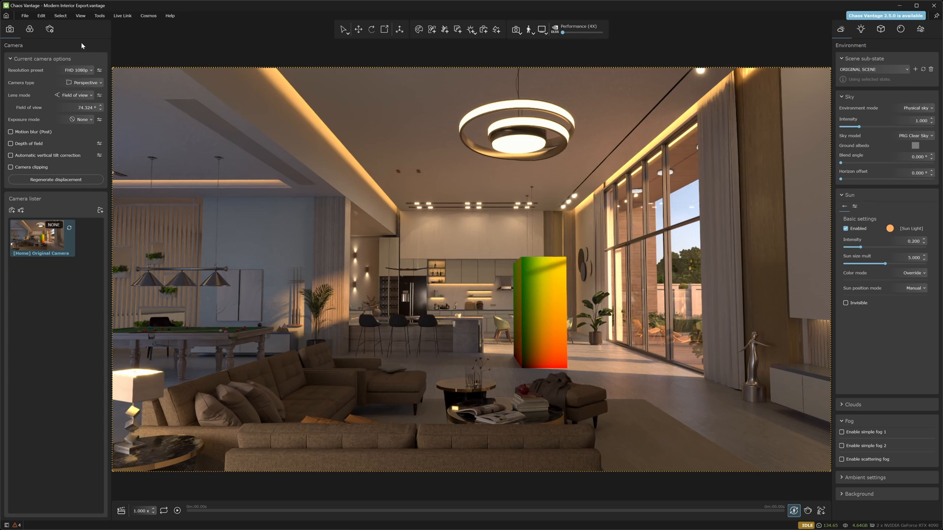
Switch to Chaos Vantage and reload the Modern Interior Export scene to pick up the new export
left_click(25, 15)
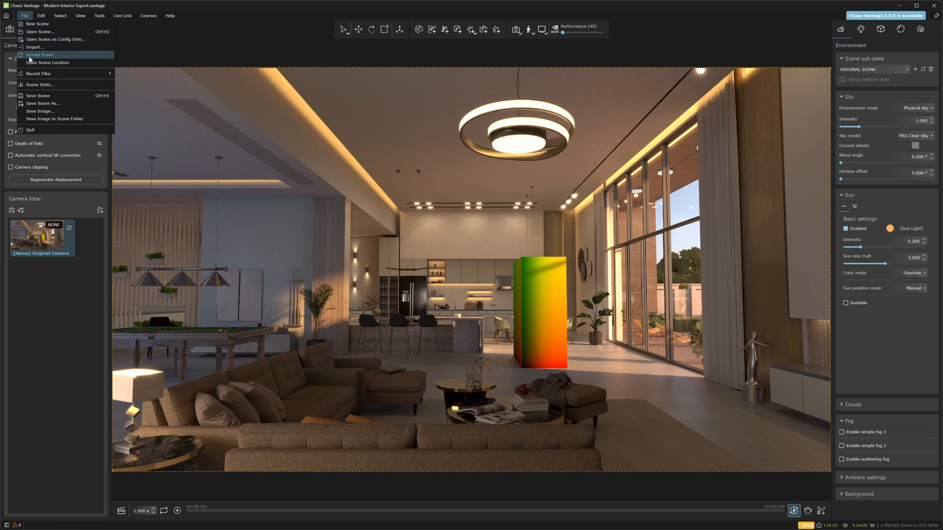
left_click(197, 11)
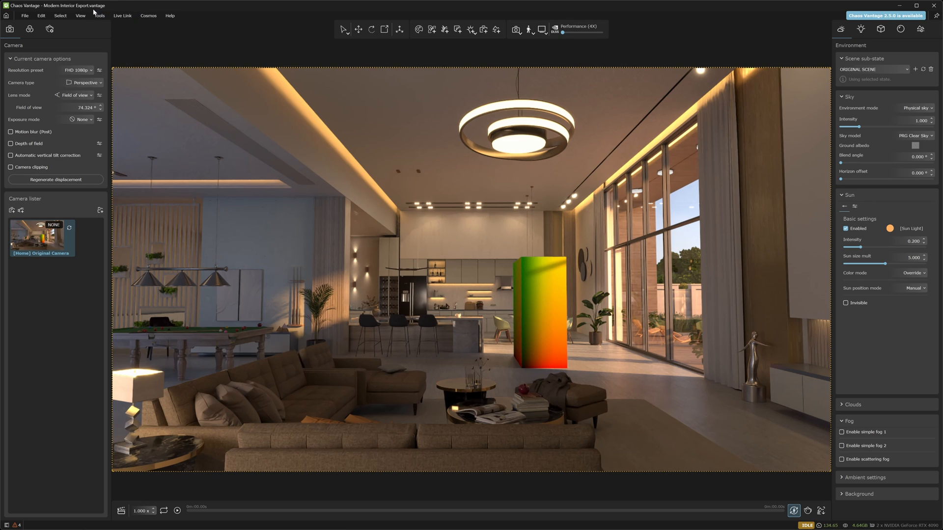
left_click(24, 15)
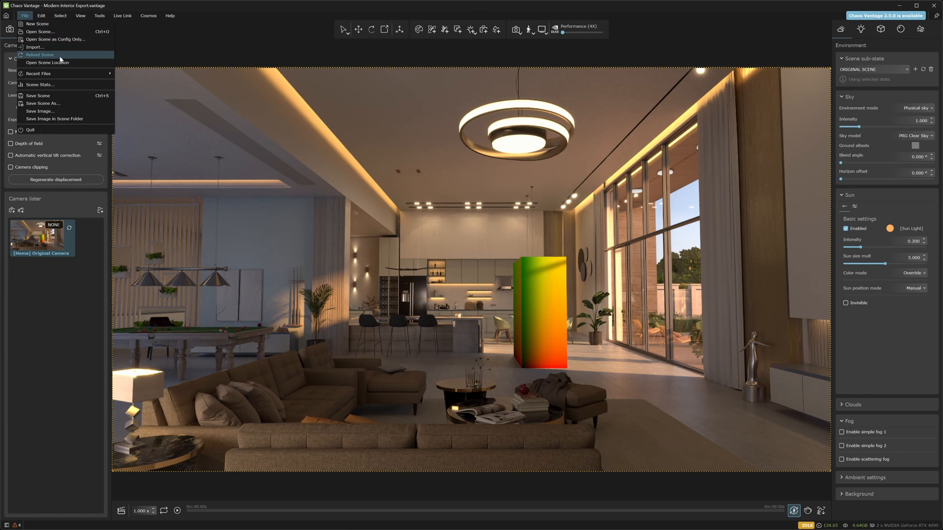
left_click(101, 56)
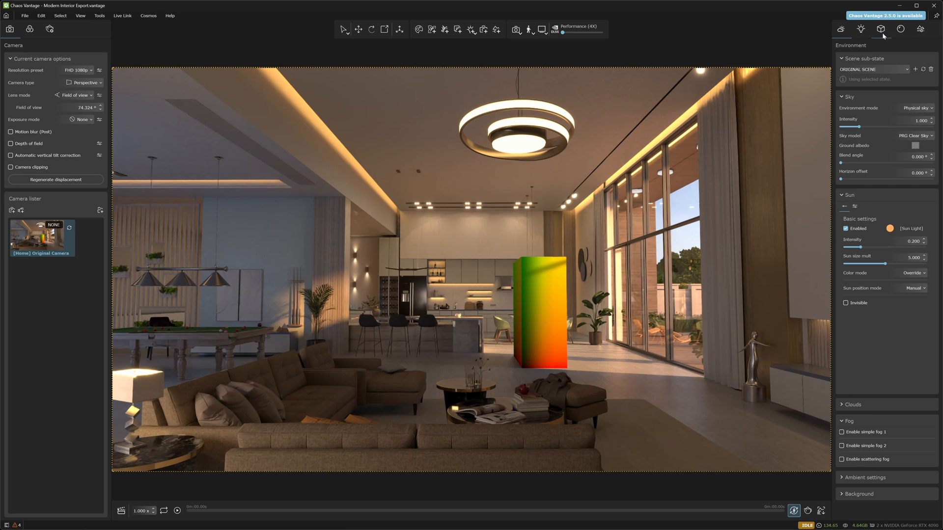
Show the scene's materials and try to apply the first material in the lister to the cube
left_click(900, 29)
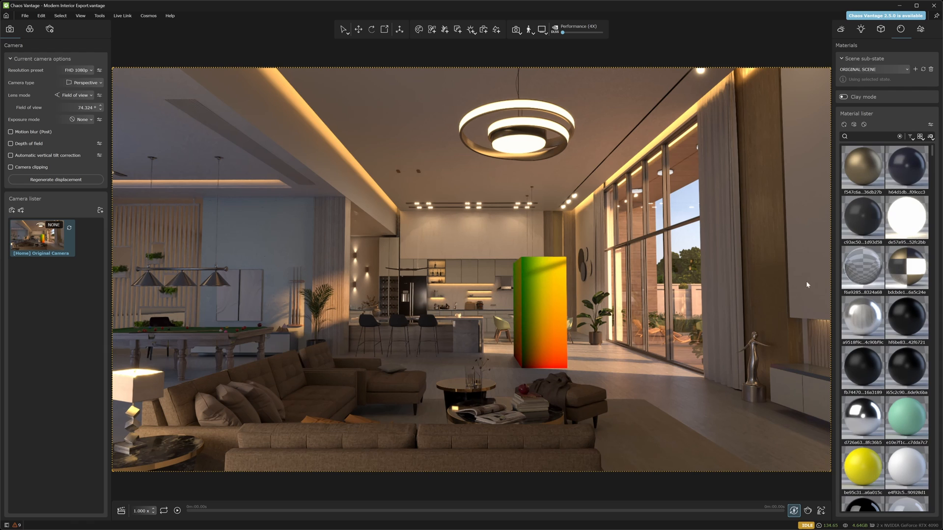
left_click_drag(847, 174, 543, 295)
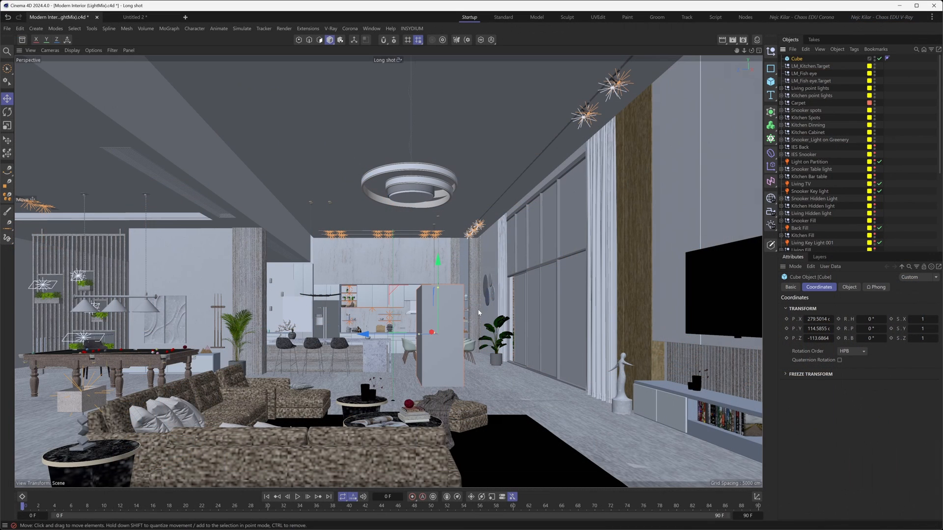
Switch to Cinema 4D and rename the cube object as CubeRandom0001
double_click(798, 59)
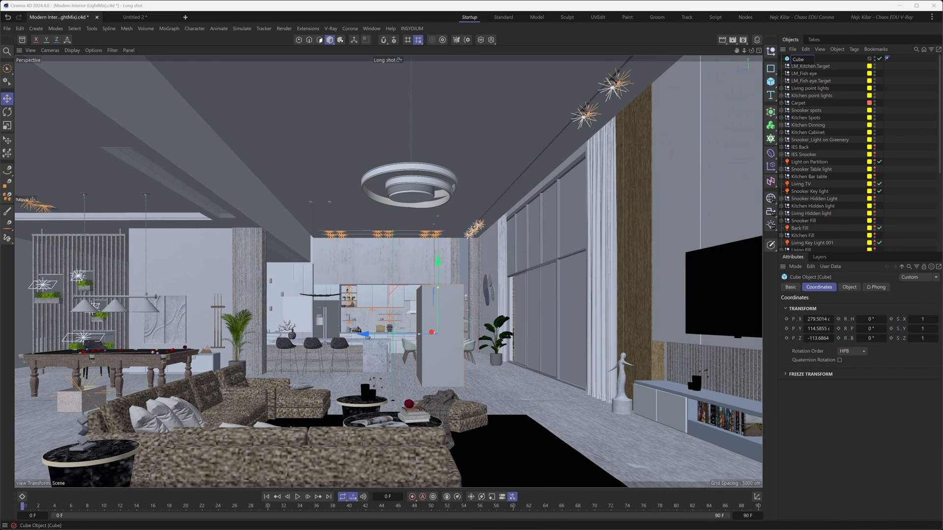
type("Random0001")
key("Return")
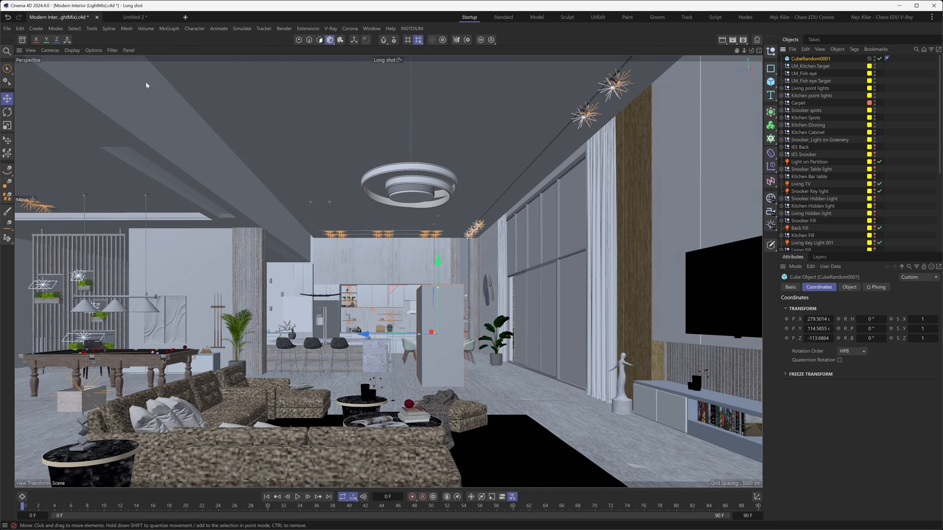
Export the scene as a Corona VrScene again, replacing Modern Interior Export.vrscene, and switch to Chaos Vantage
left_click(7, 28)
mouse_move(42, 234)
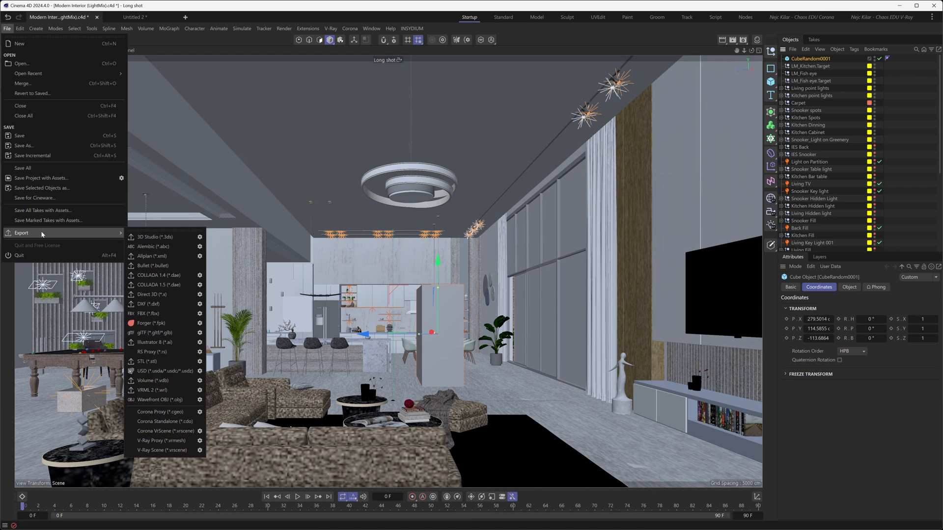
left_click(166, 431)
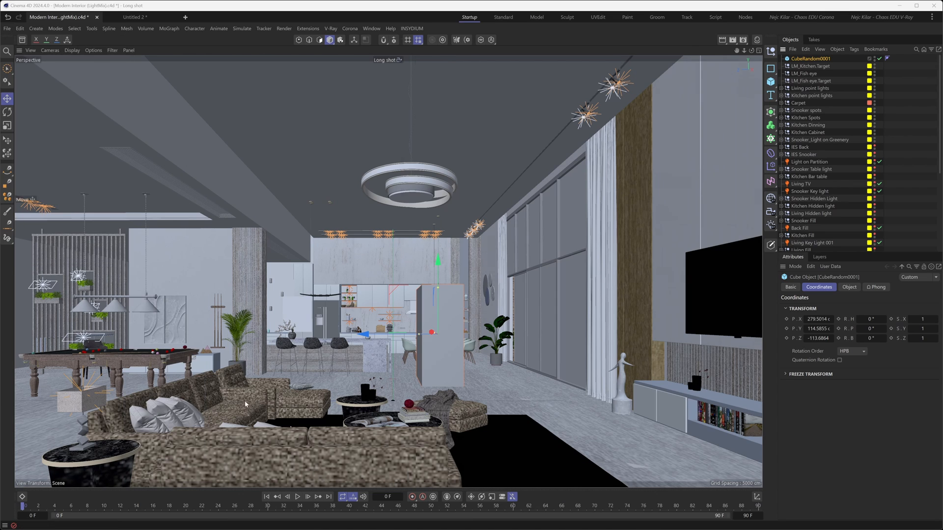
scroll(427, 96, "down", 10)
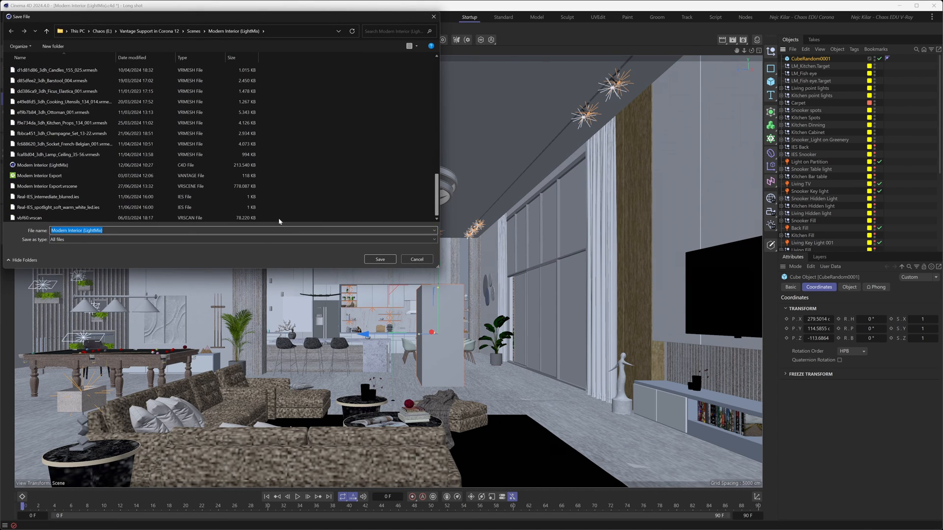
left_click(95, 188)
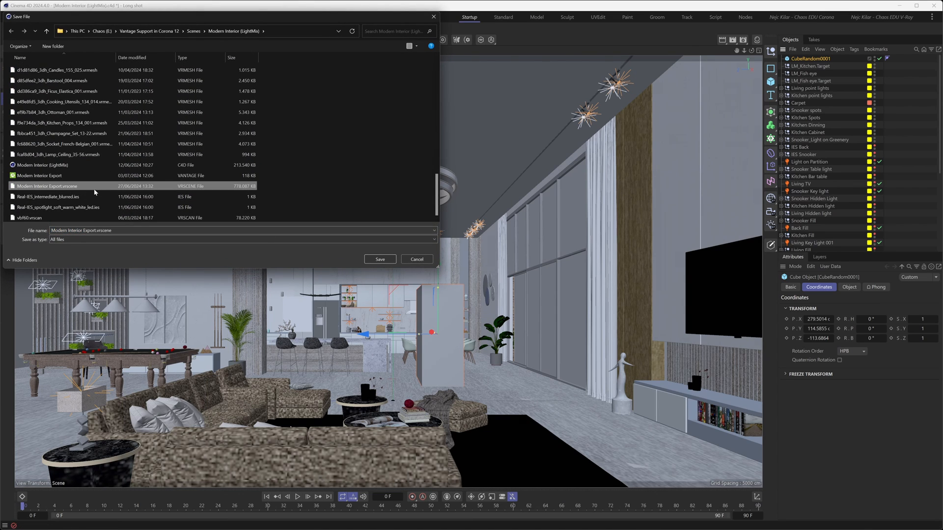
left_click(380, 260)
left_click_drag(147, 238, 287, 251)
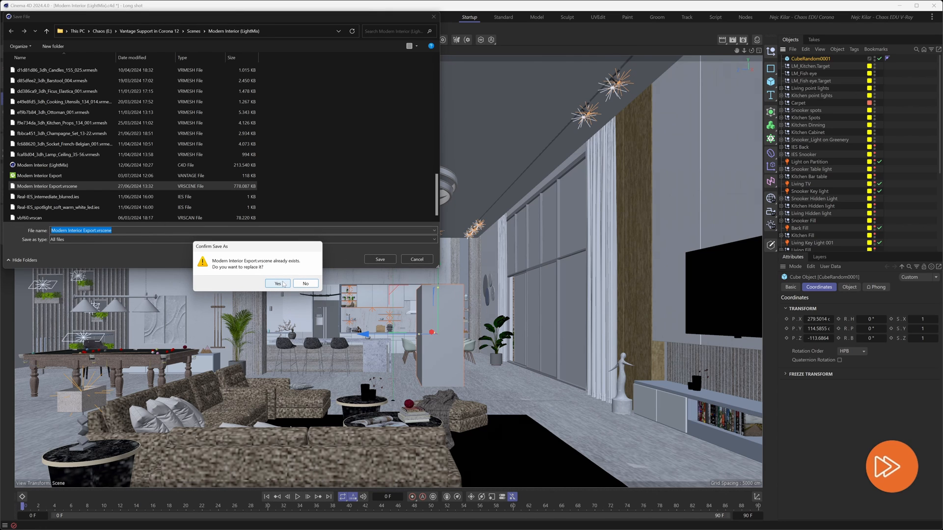
left_click(278, 283)
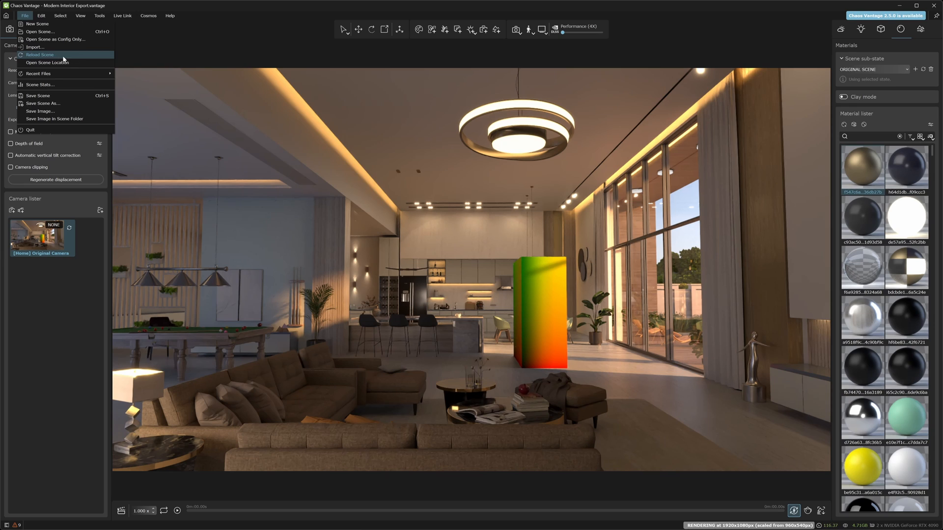
left_click(27, 17)
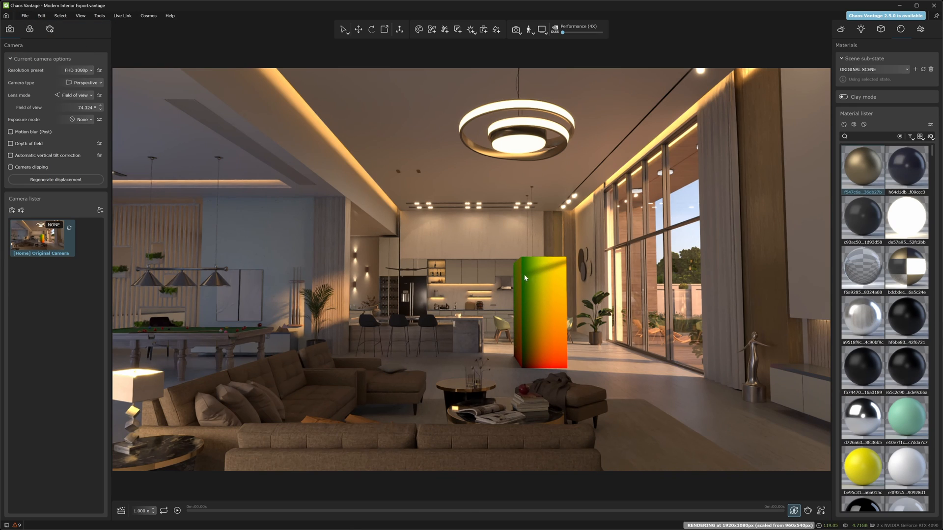
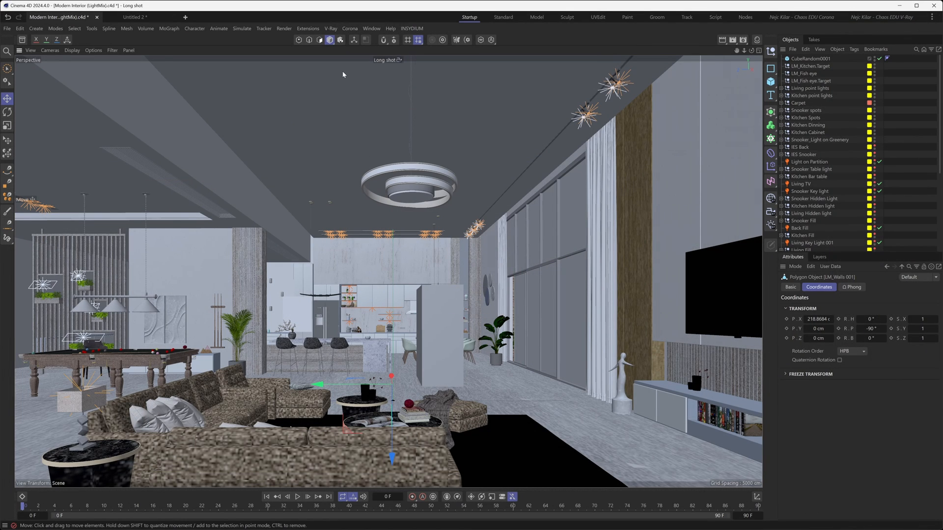
Switch to Cinema 4D and send the scene to Chaos Vantage with Corona's Open scene in Vantage command
left_click(350, 28)
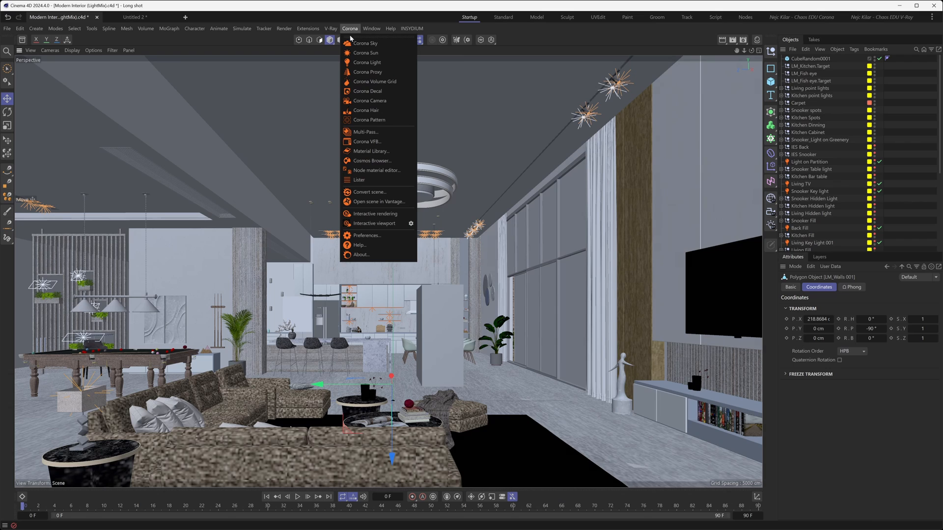
left_click(402, 206)
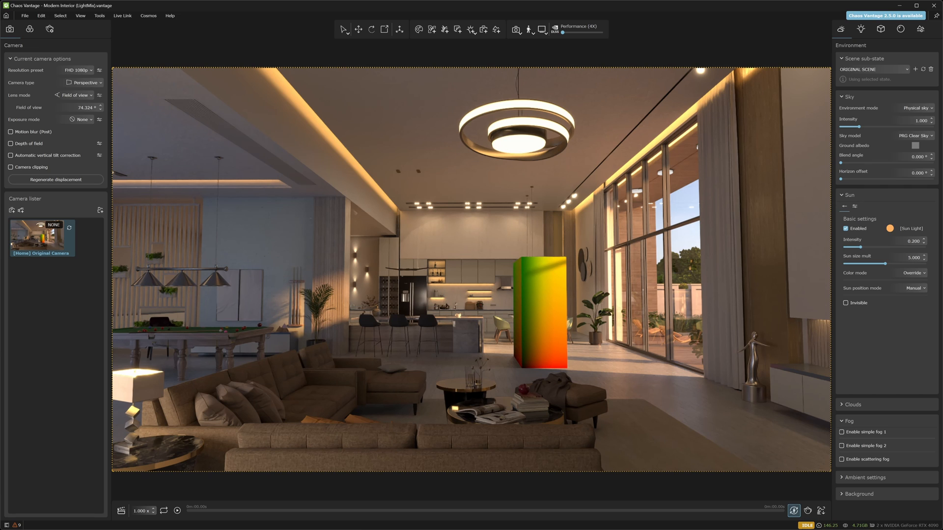
Examine the .vantage and .vrscene files in the Modern Interior (LightMix) folder, and return to Cinema 4D
key("alt+Tab")
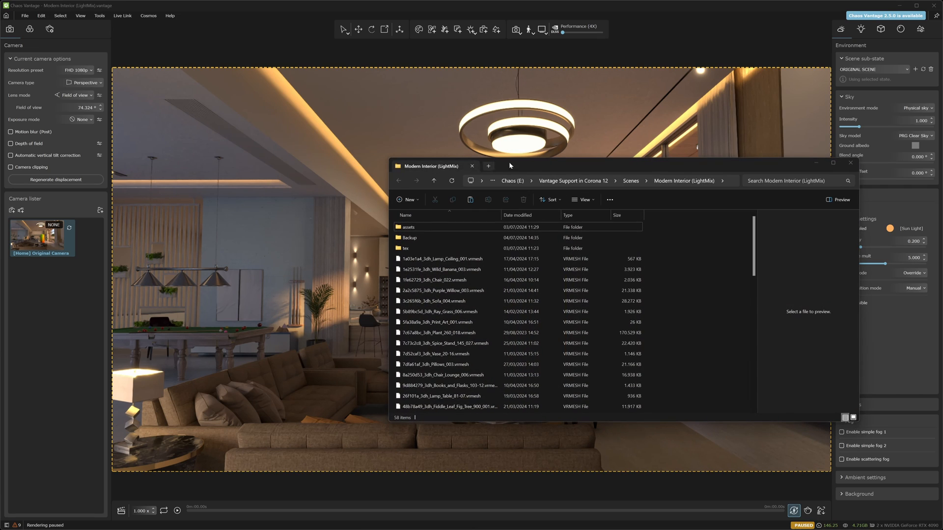
left_click_drag(510, 166, 297, 139)
scroll(542, 215, "down", 1)
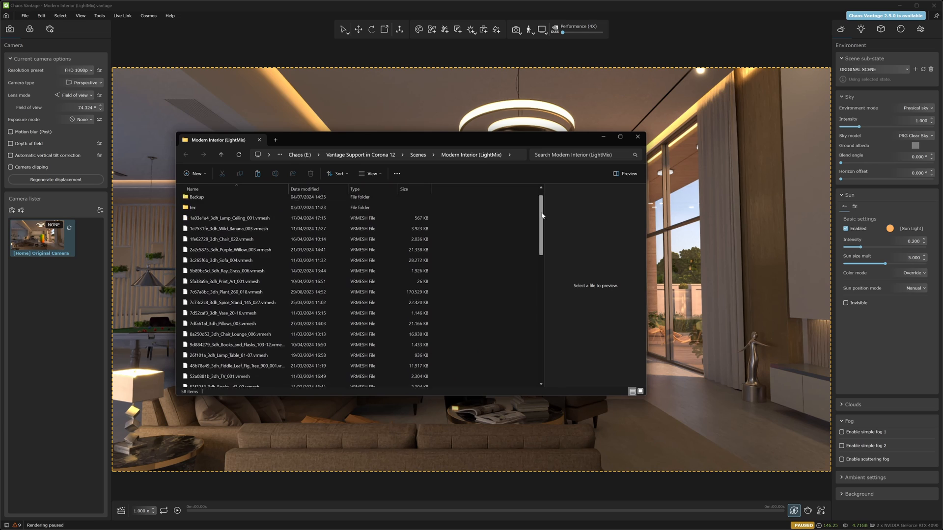
left_click_drag(542, 215, 542, 350)
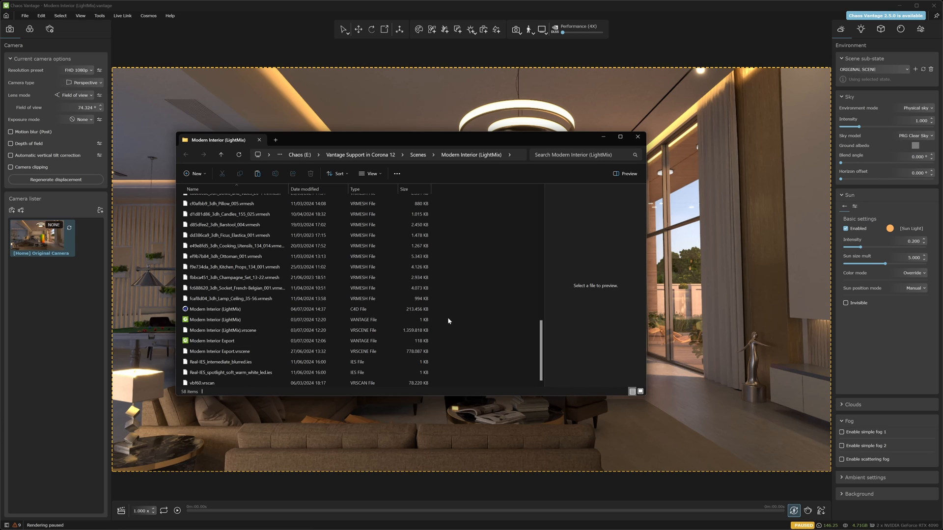
left_click(603, 137)
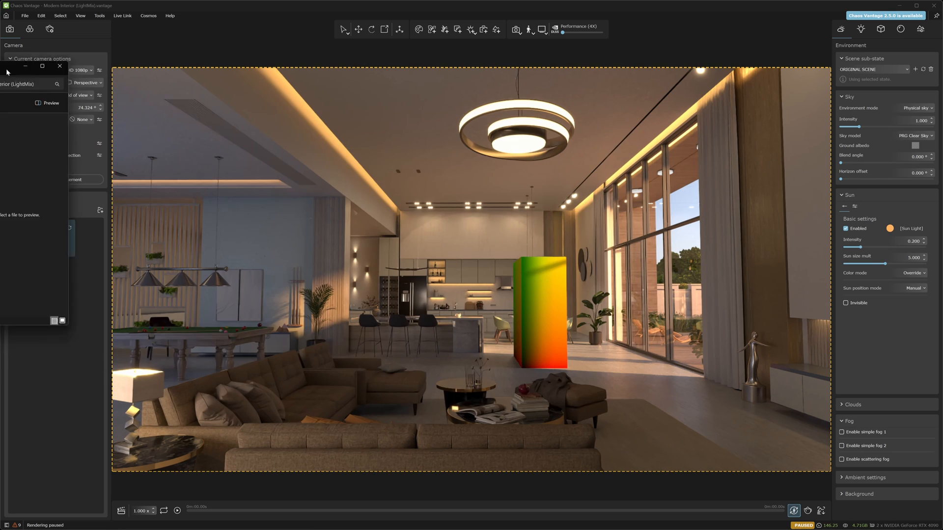
left_click(901, 6)
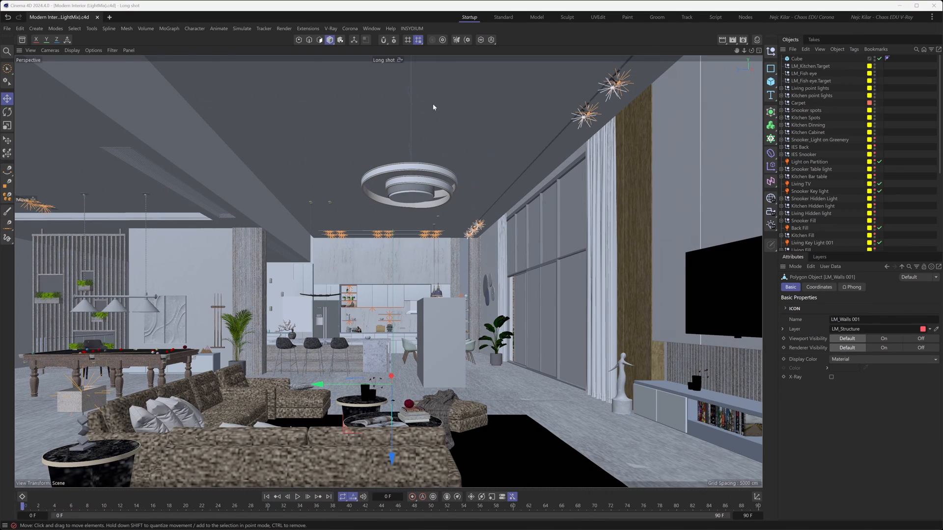
Review Corona's Open scene in Vantage command and the Modern Interior (LightMix) .vantage and .vrscene files in the scene folder
left_click(350, 28)
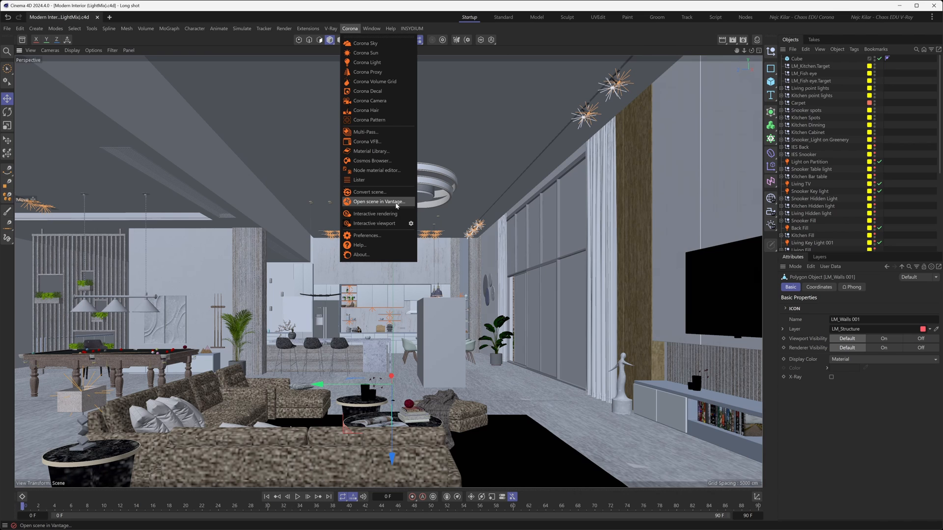
left_click_drag(0, 69, 246, 129)
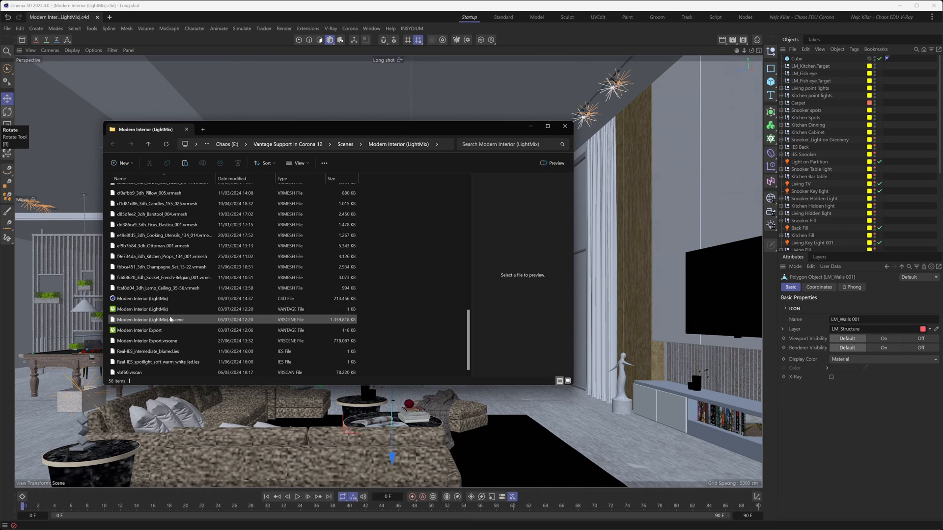
left_click_drag(445, 133, 0, 133)
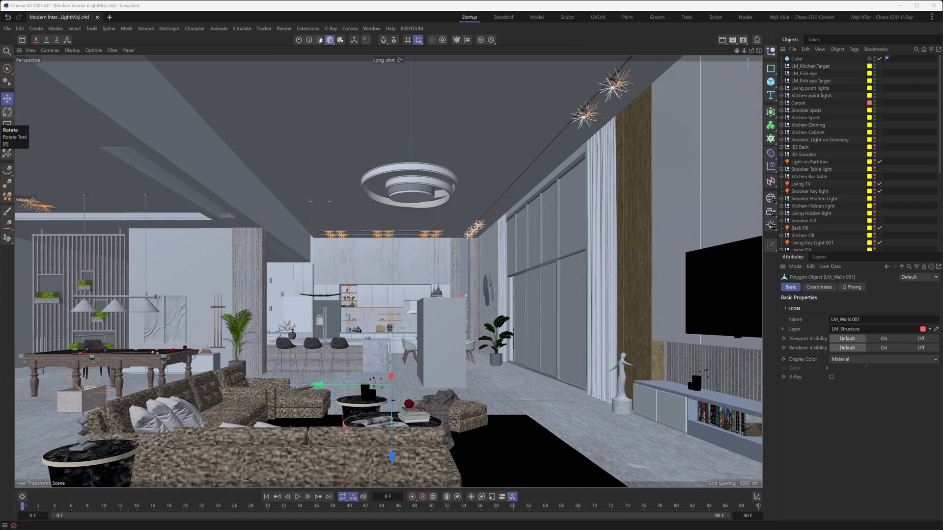
left_click(350, 29)
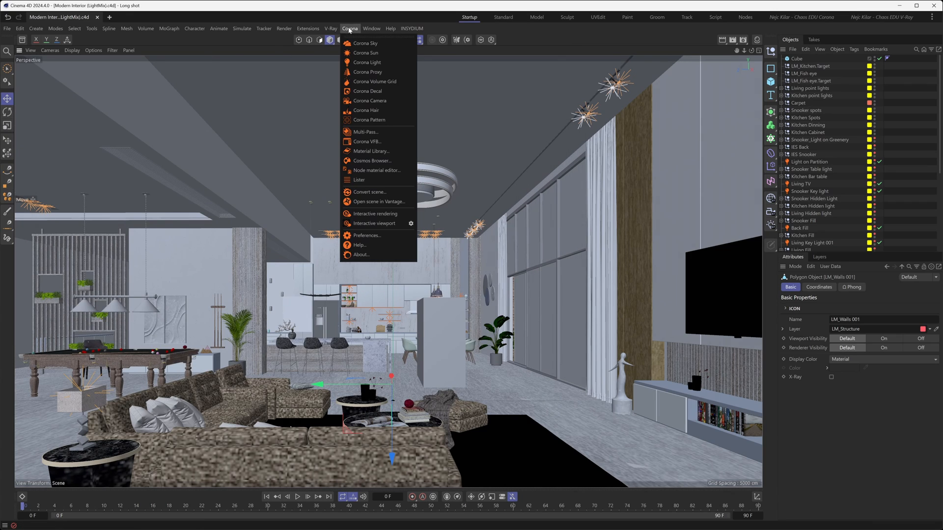
left_click(392, 205)
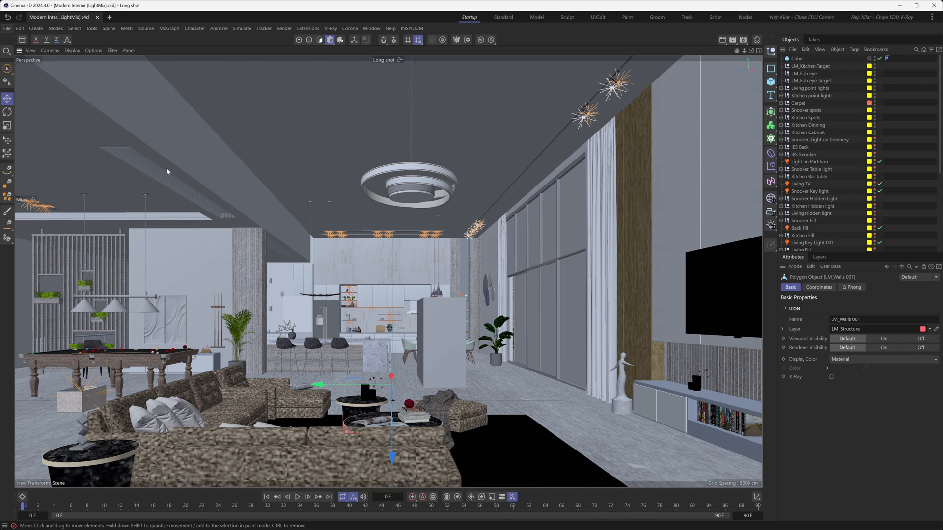
left_click(7, 29)
mouse_move(49, 236)
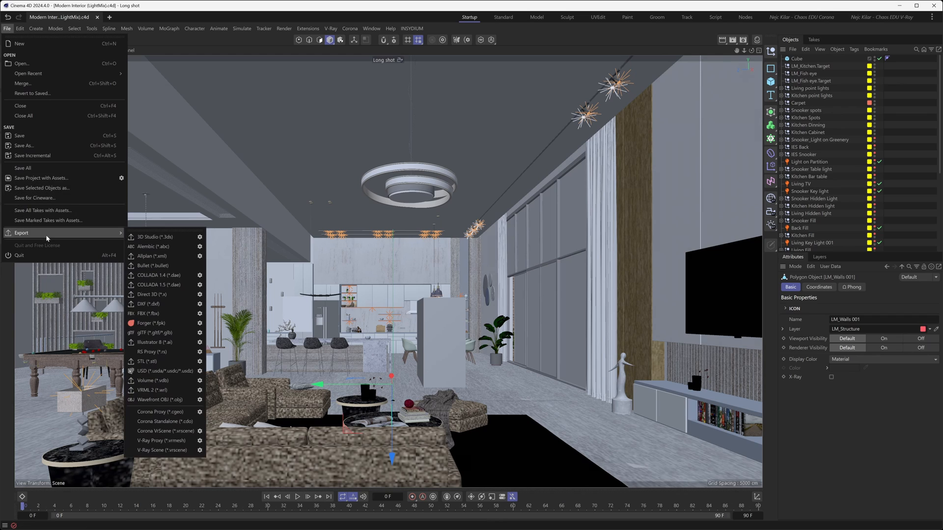
left_click(200, 432)
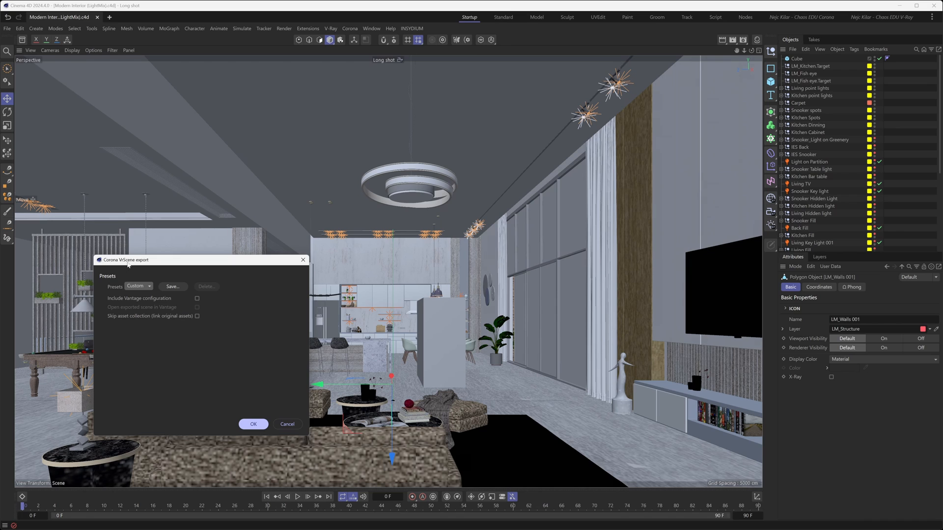
left_click(254, 424)
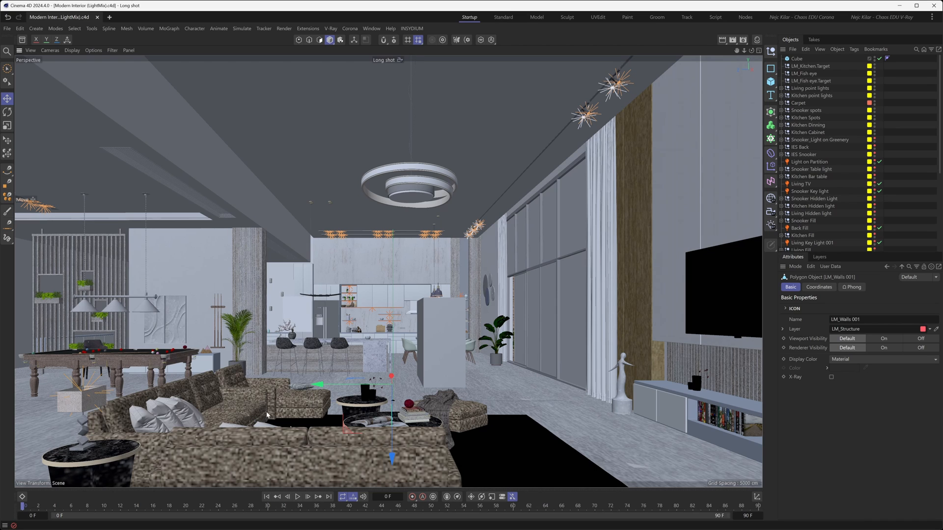
scroll(207, 208, "down", 10)
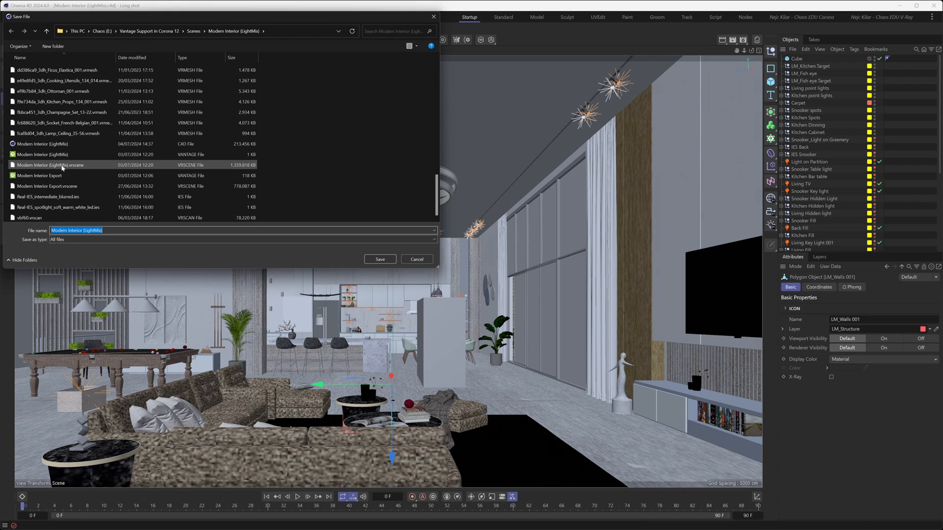
left_click(84, 167)
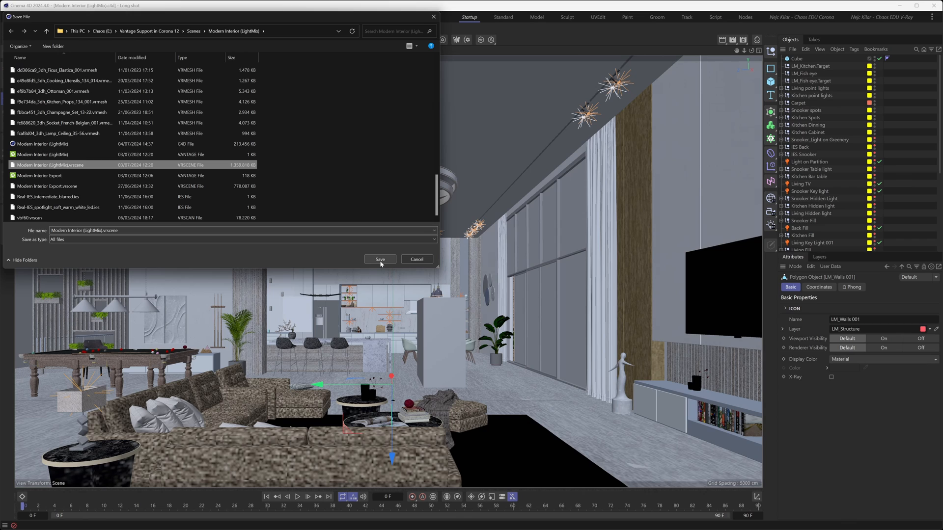
left_click(416, 260)
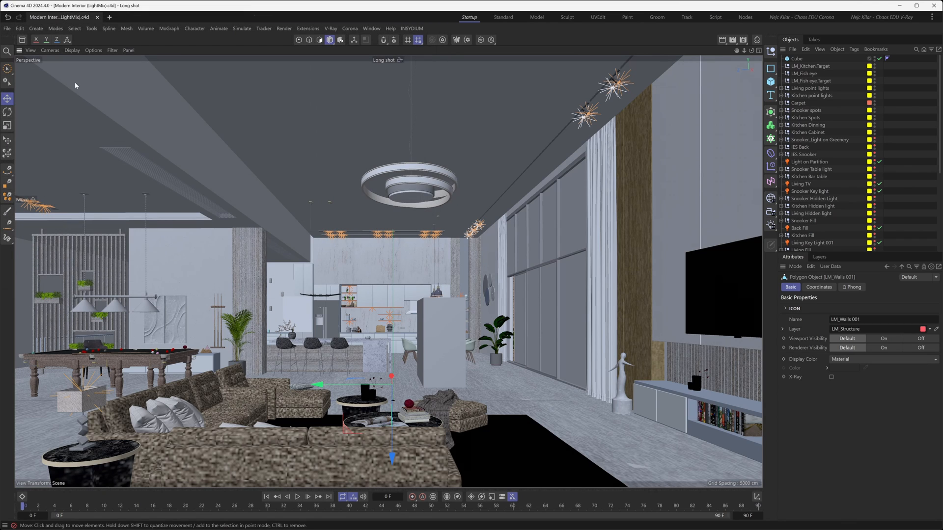
Open the Corona VrScene export options, switch Include Vantage configuration on and off, and toggle Skip asset collection
left_click(7, 28)
mouse_move(63, 236)
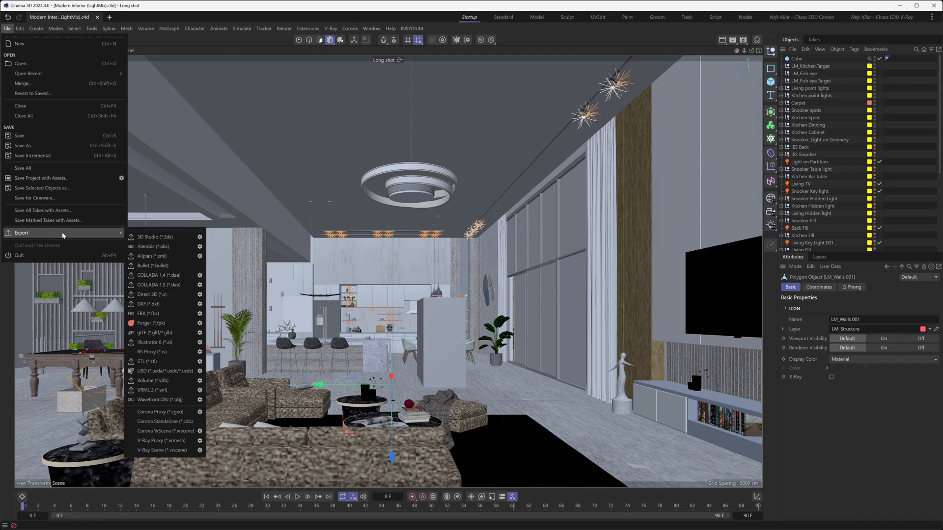
left_click(200, 431)
left_click_drag(126, 259, 340, 217)
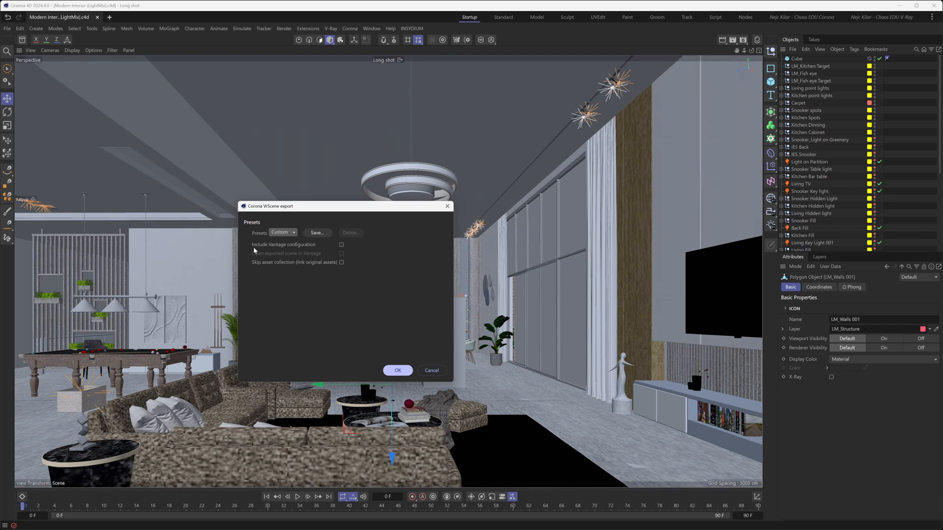
left_click(341, 244)
left_click(342, 244)
left_click(341, 245)
left_click(341, 245)
left_click(342, 263)
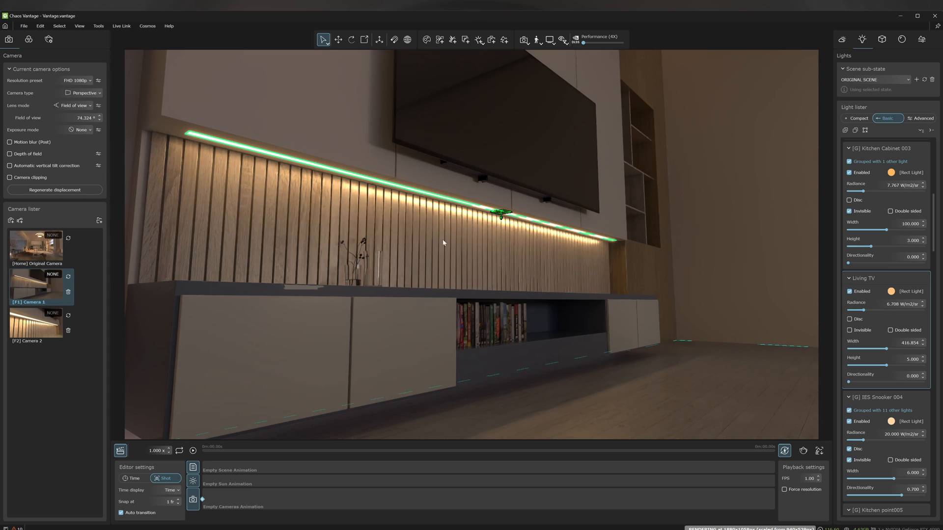
Switch to Chaos Vantage, compare the Camera 1 and Camera 2 views of the TV wall, and return to Camera 1
left_click(502, 215)
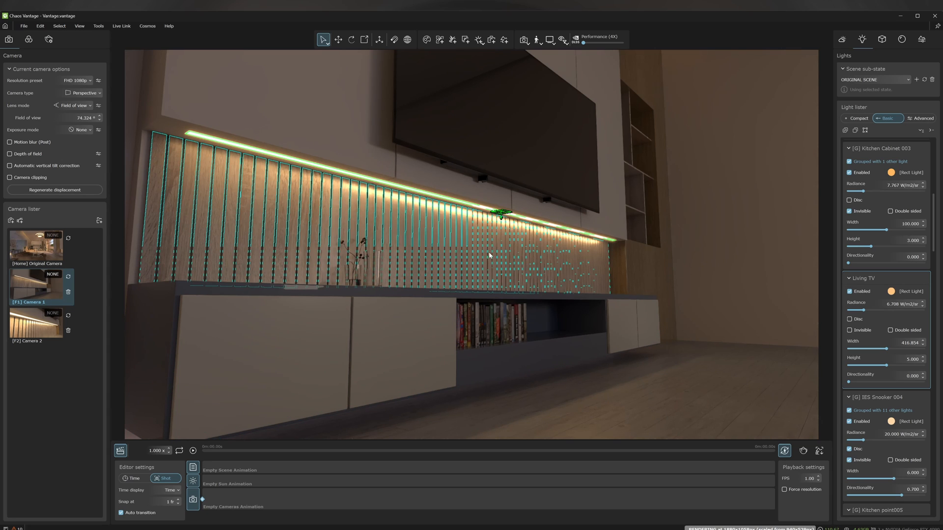
key("F2")
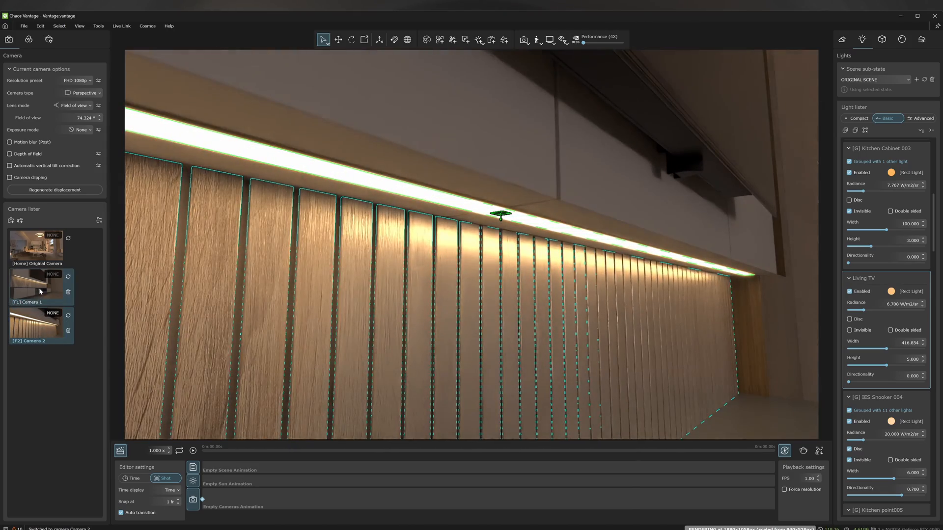
left_click(40, 287)
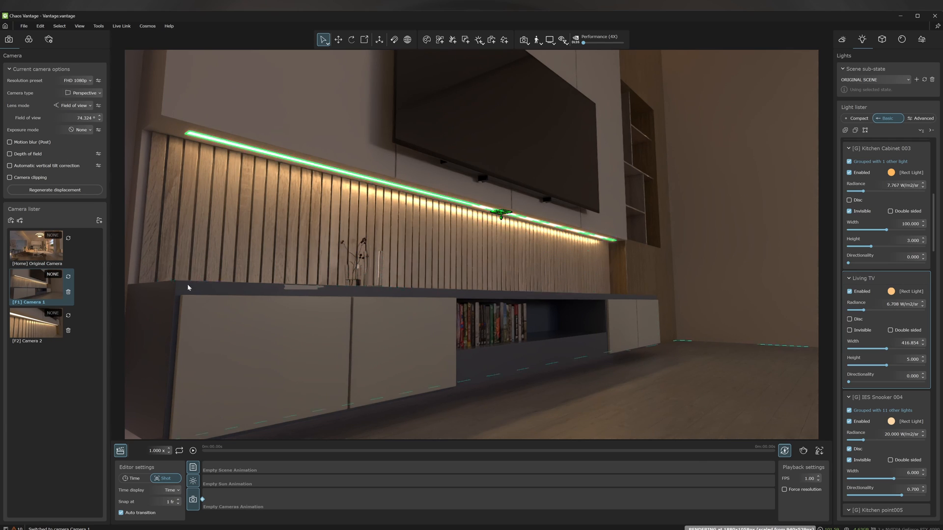
left_click(43, 336)
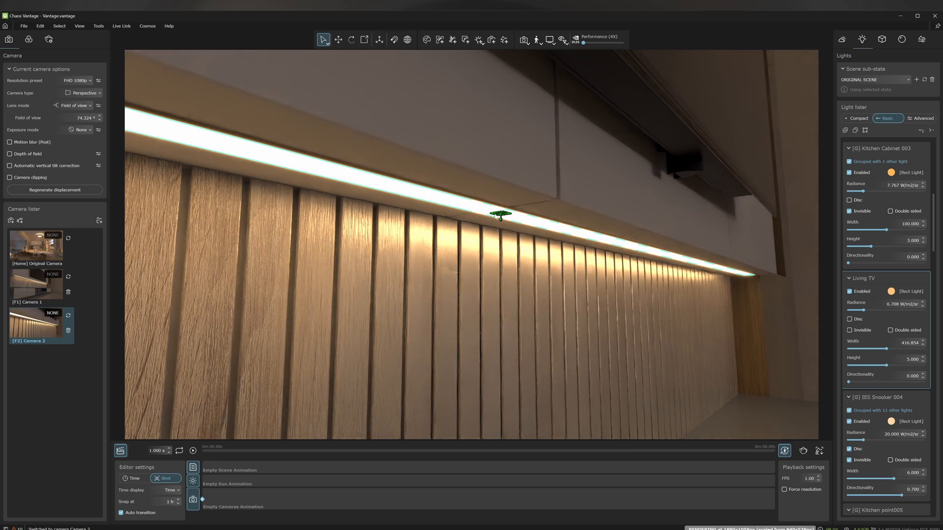
left_click(45, 293)
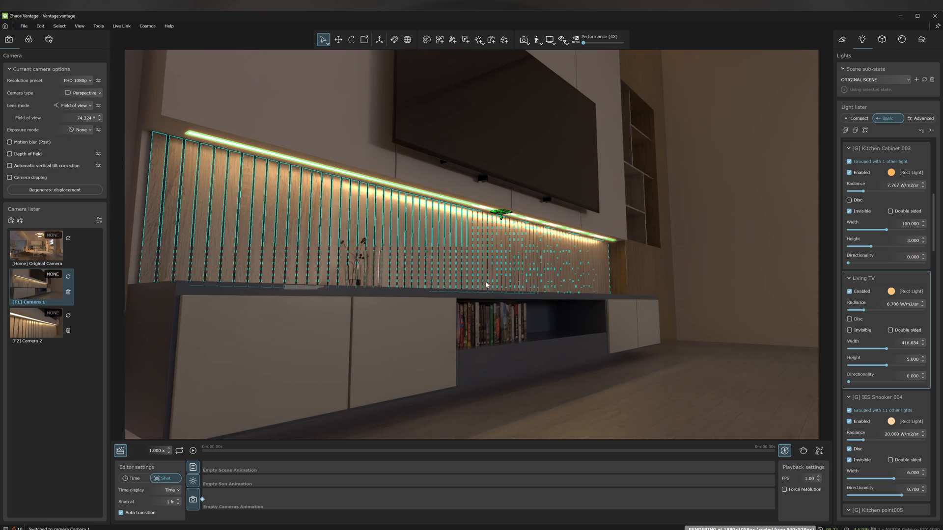
Create a scene state named Default Light and assign it to Camera 1
left_click(922, 39)
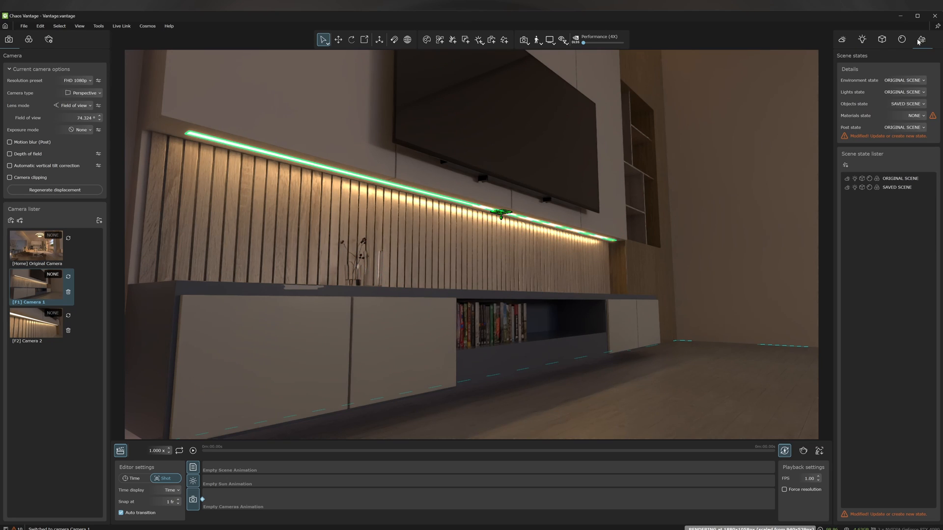
left_click(845, 165)
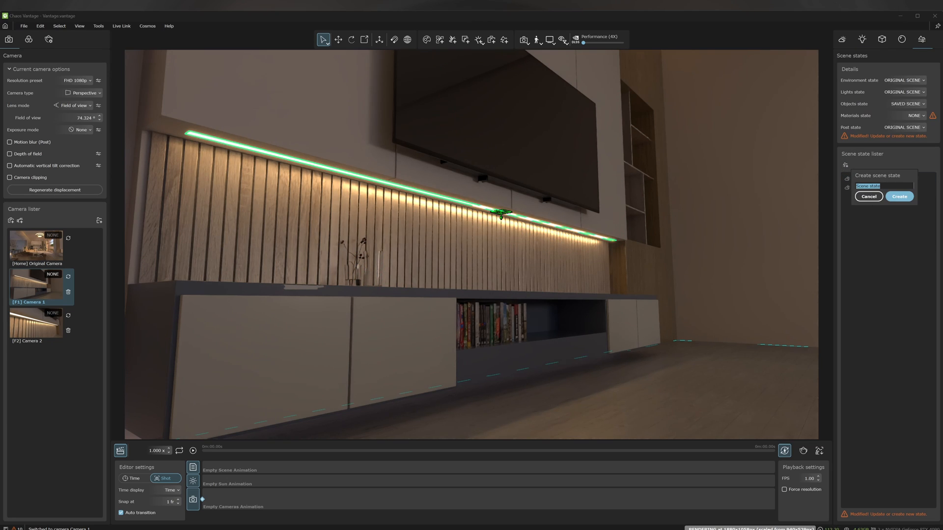
type("Default Light")
left_click(901, 197)
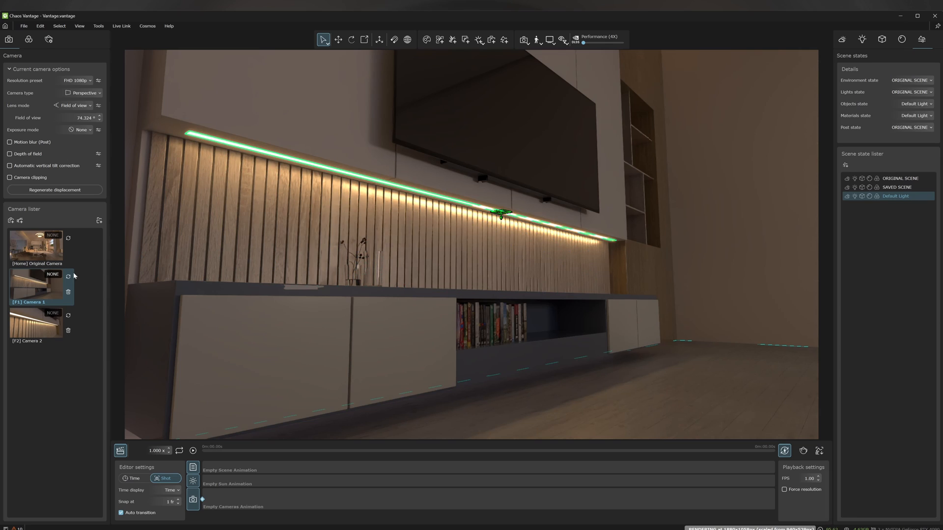
left_click(53, 274)
left_click(71, 304)
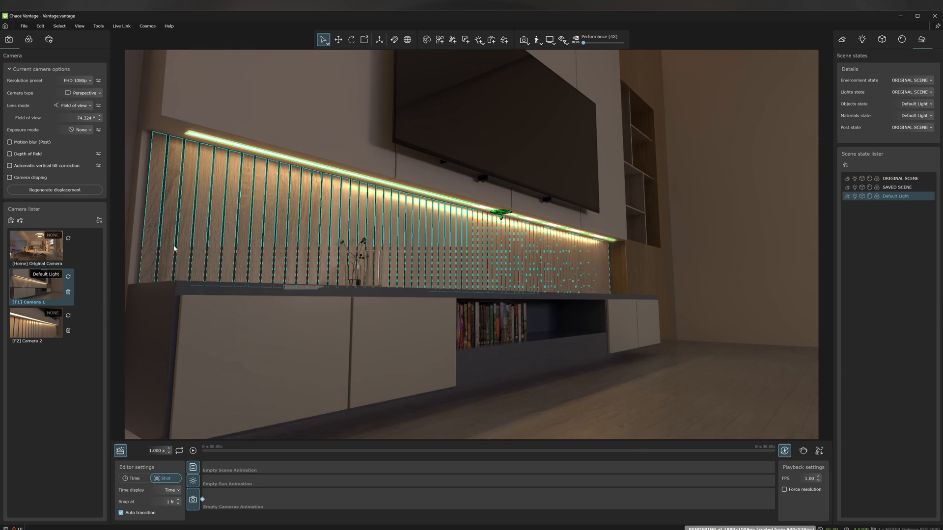
Switch to Camera 2 and recolour the Living TV light blue-violet, with RGB about 0.083, 0.023, 0.916
left_click(861, 39)
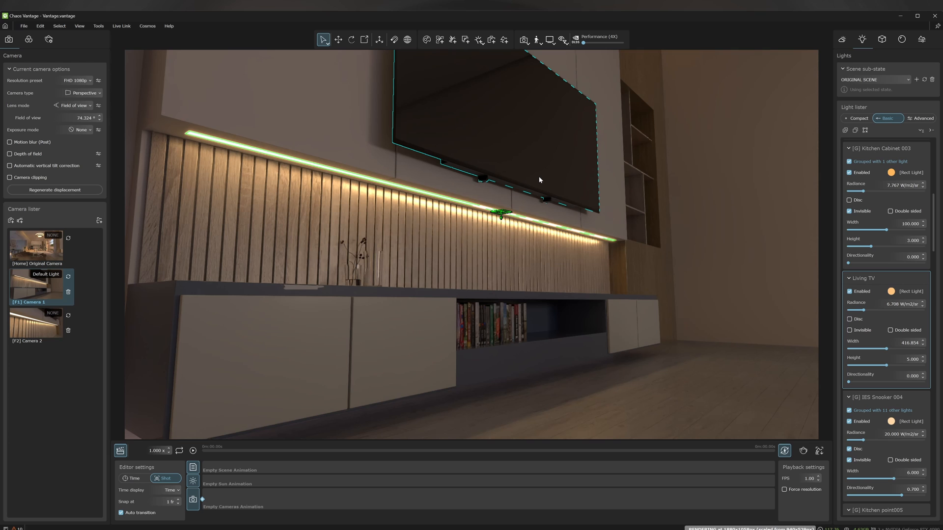
left_click(46, 332)
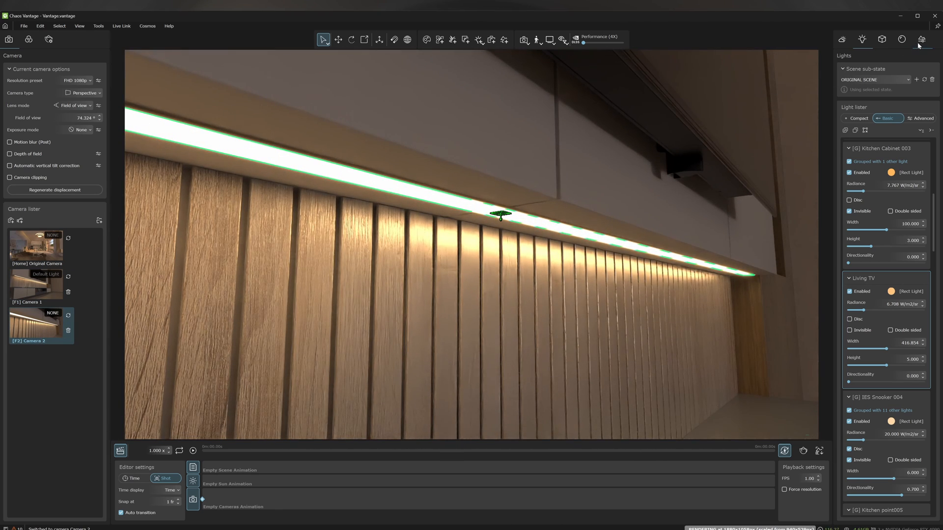
left_click(892, 292)
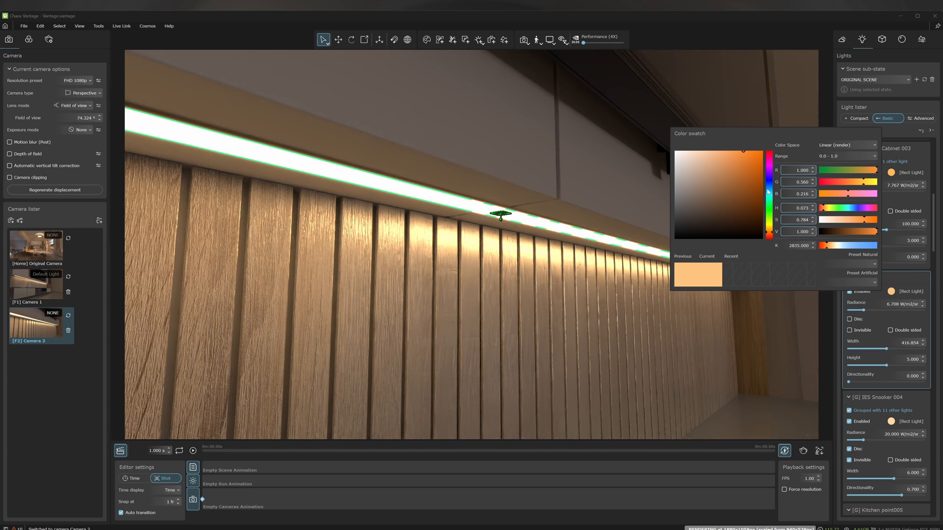
left_click_drag(768, 192, 771, 147)
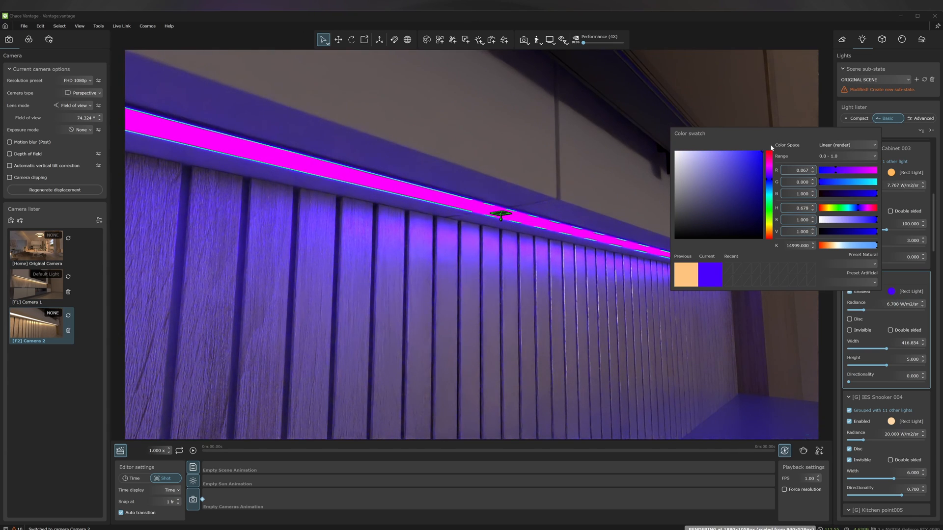
left_click(760, 153)
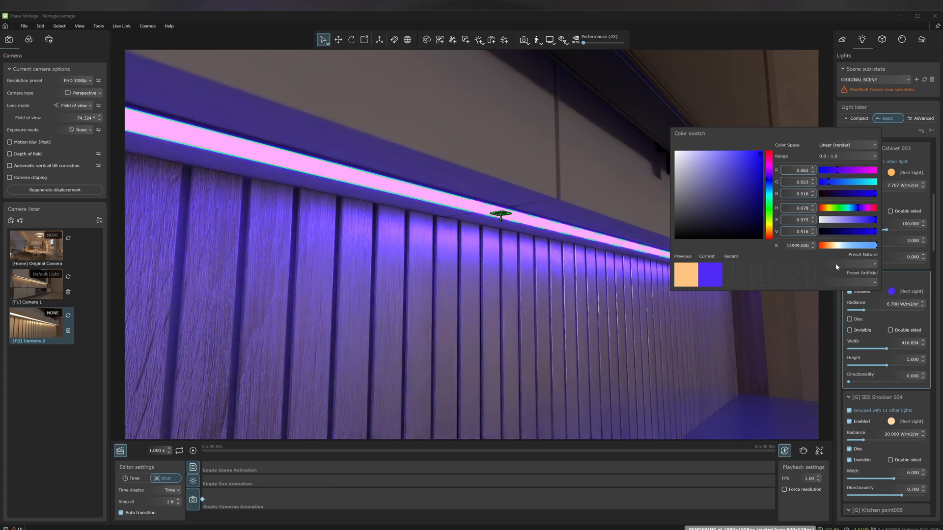
left_click(900, 59)
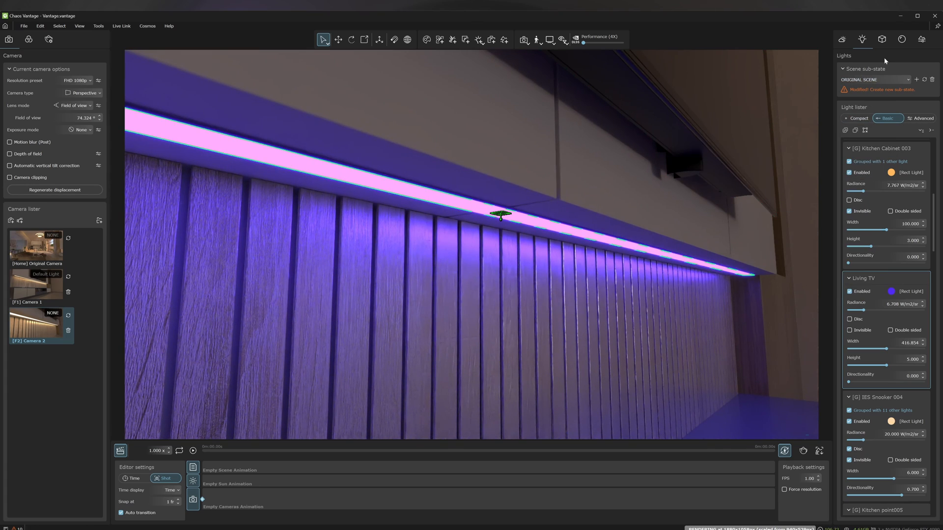
Create a scene state named Updated Light and assign it to Camera 2
left_click(921, 42)
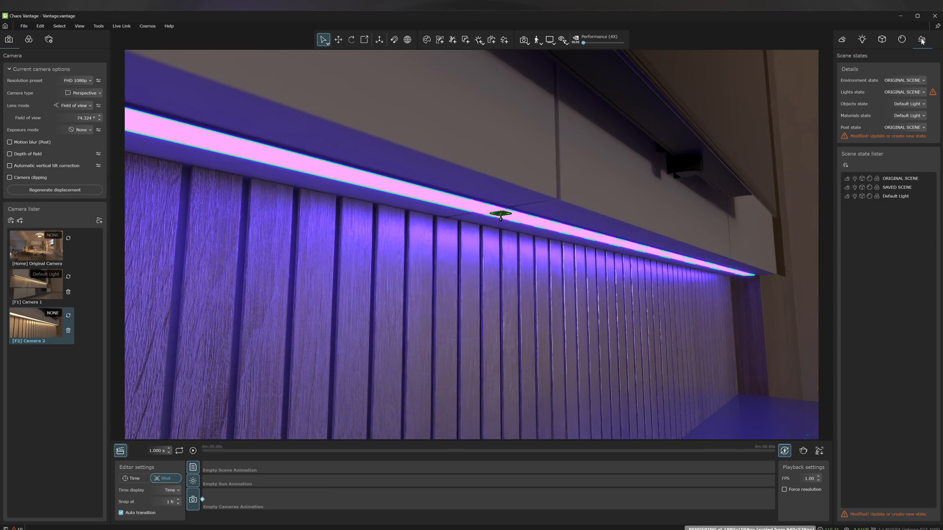
left_click(845, 165)
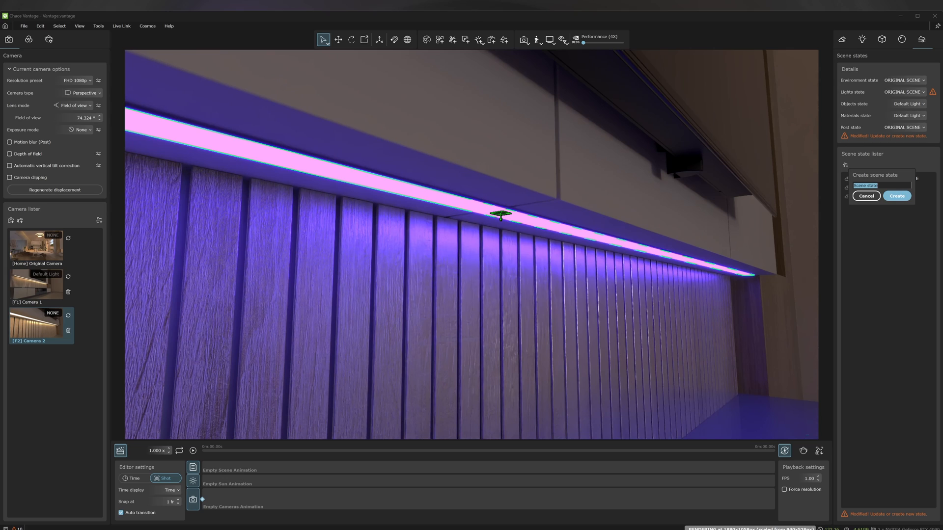
type("Updated Light")
left_click(897, 195)
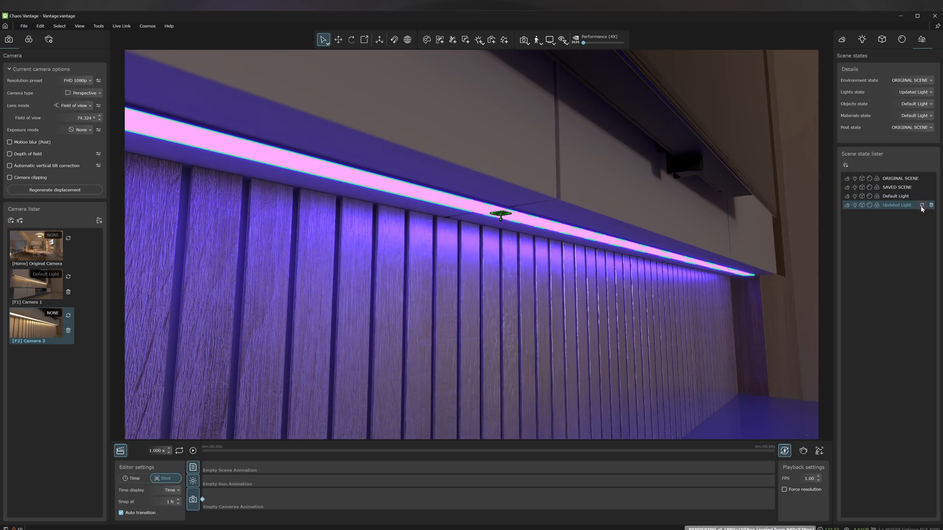
left_click(301, 304)
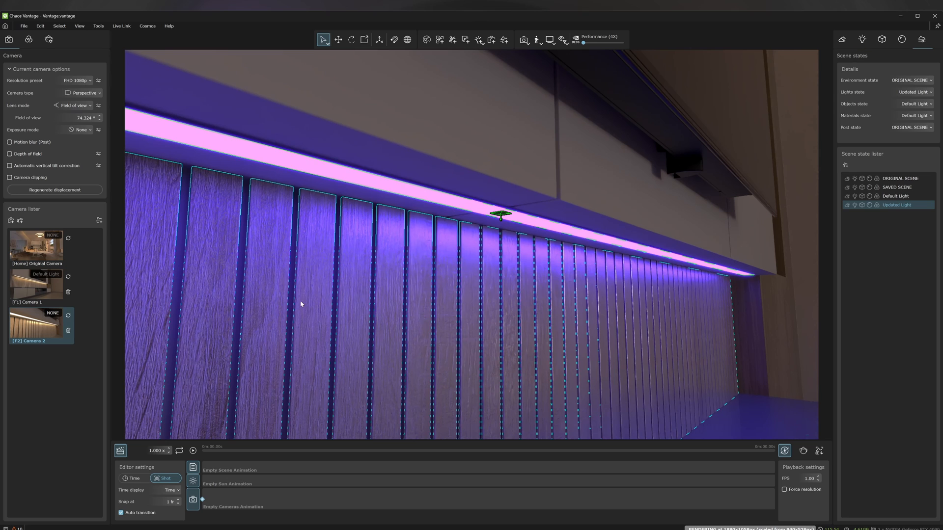
left_click(53, 312)
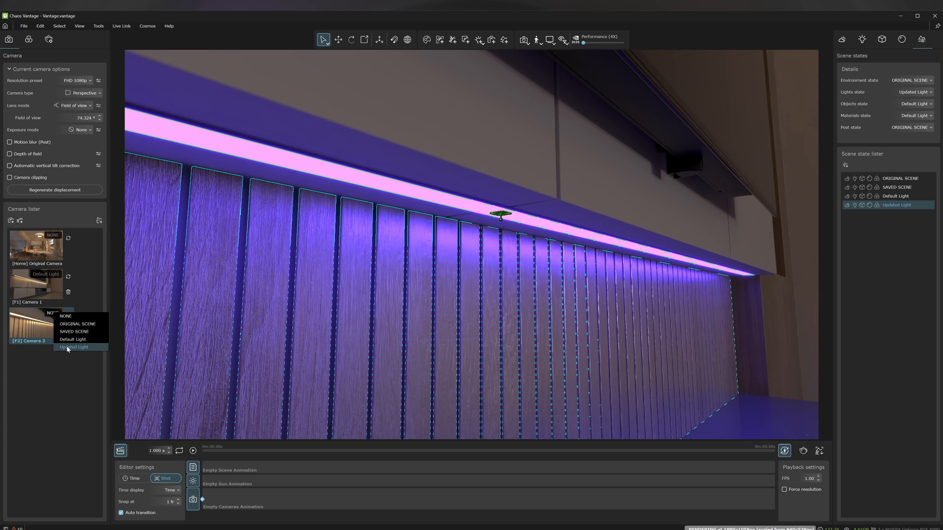
left_click(67, 348)
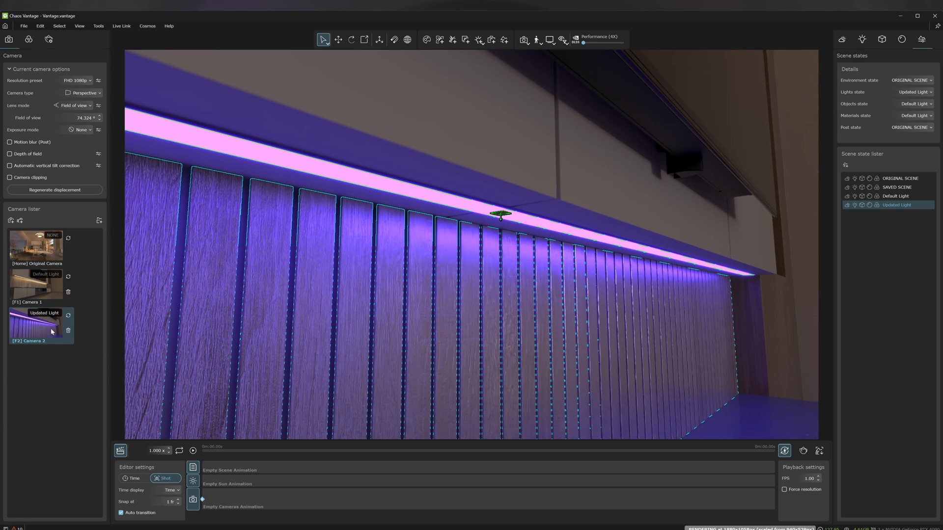
Switch back and forth between Camera 1 and Camera 2 to compare their assigned lighting states, ending on Camera 1
double_click(47, 289)
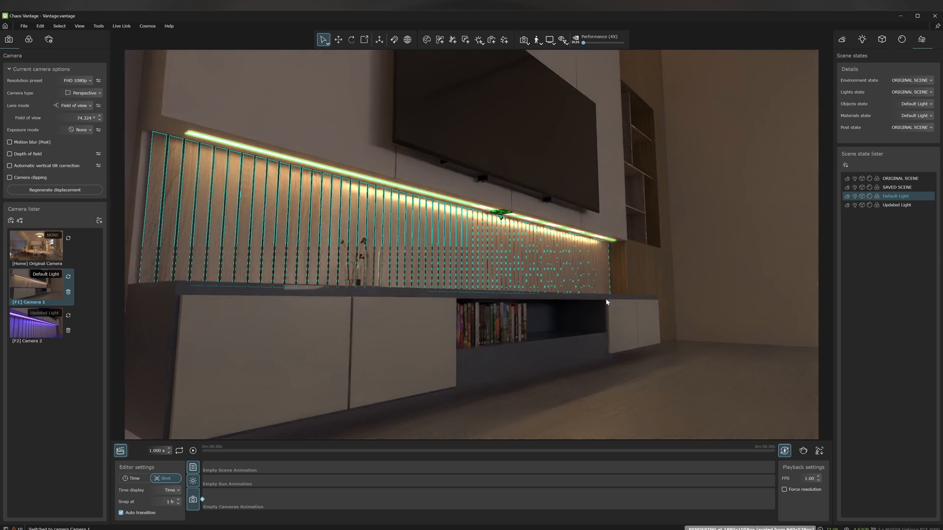
double_click(43, 329)
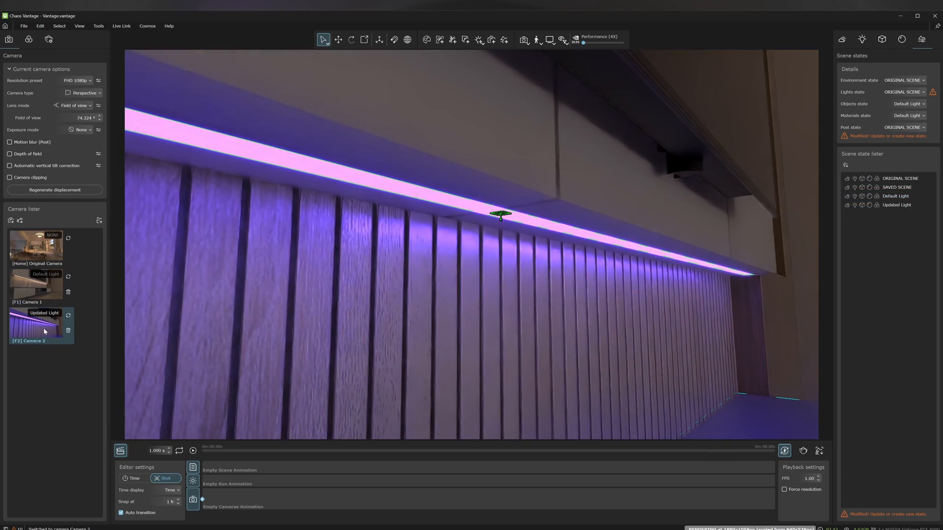
double_click(40, 289)
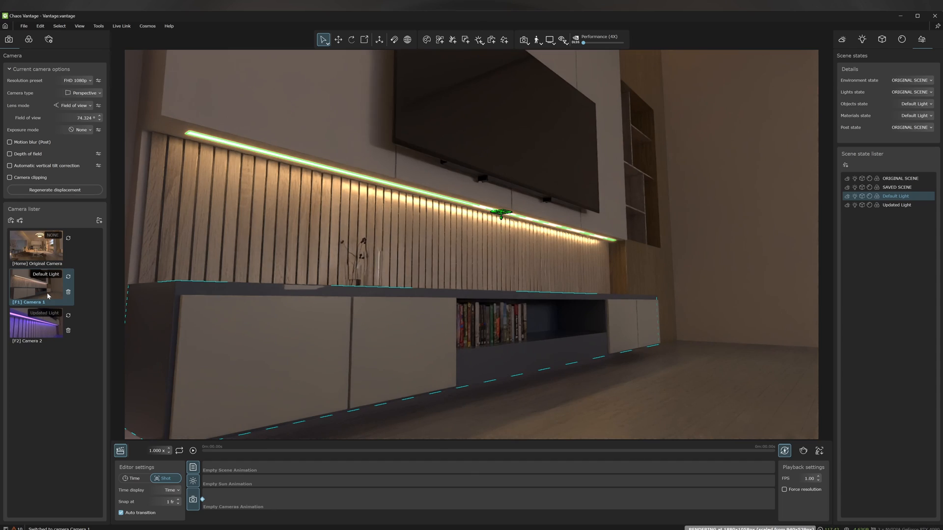
double_click(43, 328)
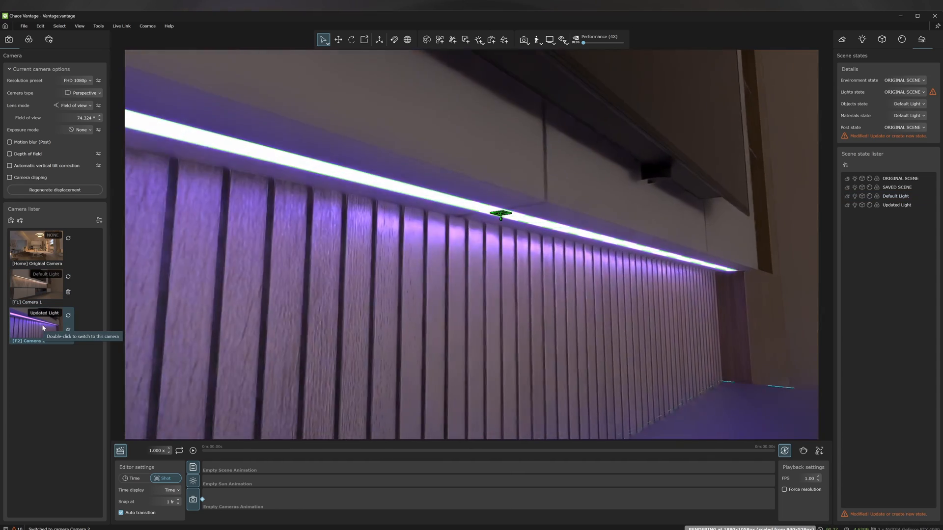
double_click(45, 290)
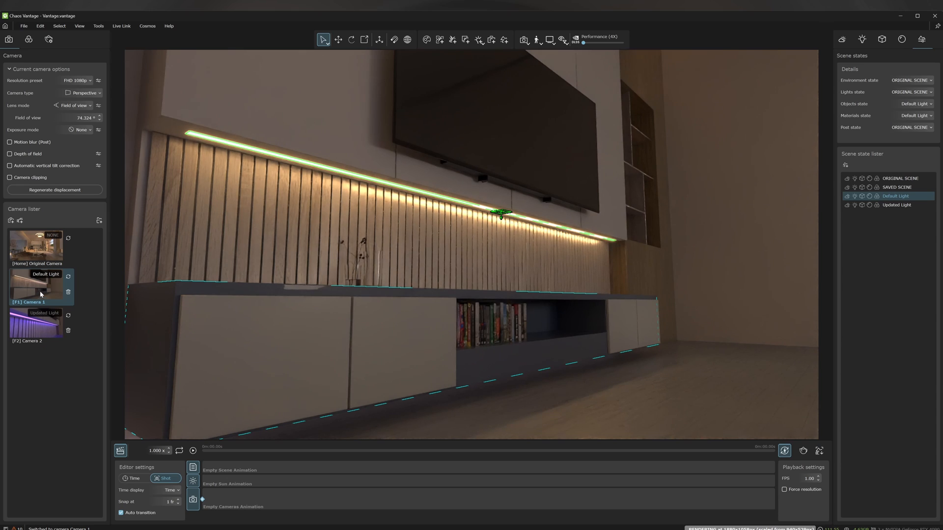
Add Camera 1 and Camera 2 to the camera animation track and play the transition between them
left_click_drag(41, 293, 235, 499)
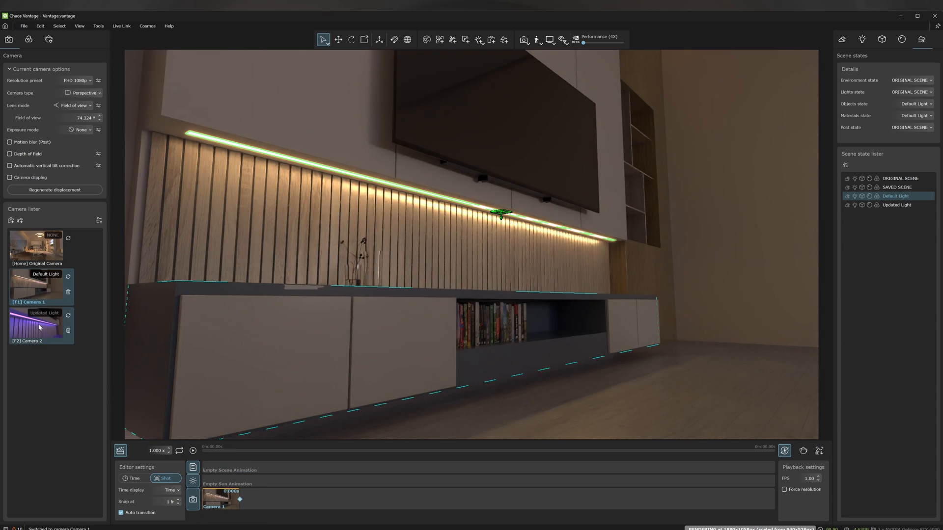
left_click_drag(37, 323, 252, 501)
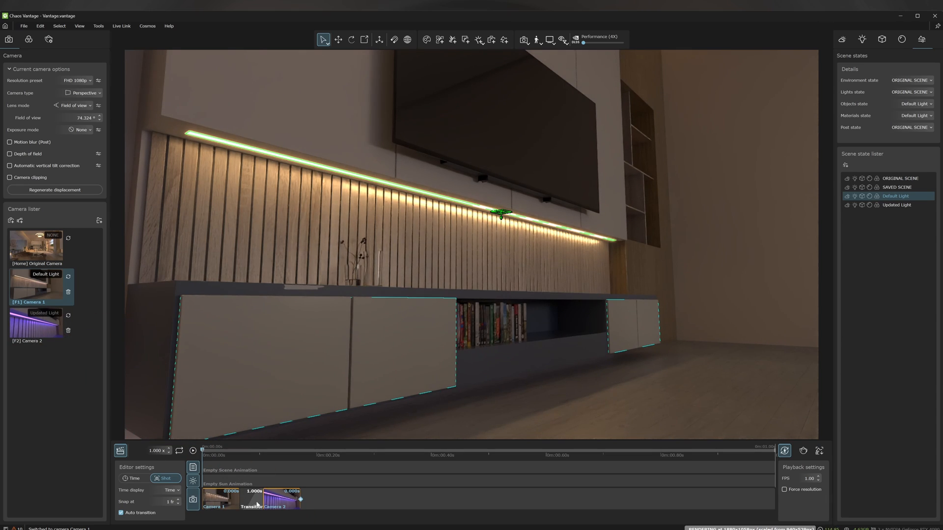
left_click(193, 451)
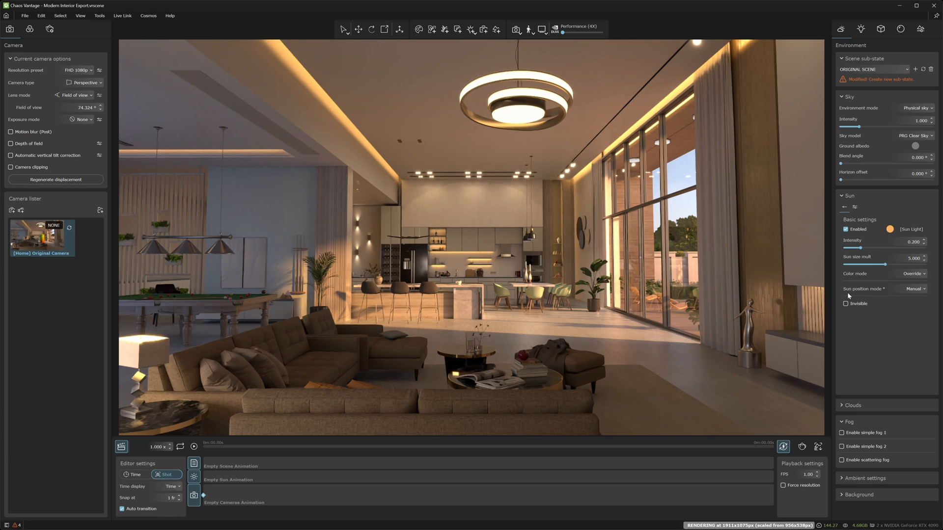
Set the sun position mode to Animated Geolocation and the north offset to 80°
left_click(921, 291)
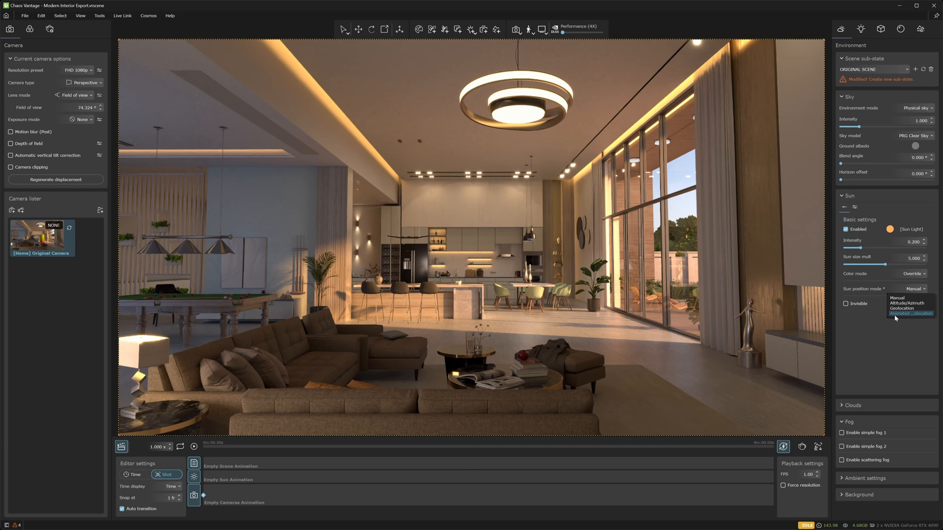
left_click(920, 315)
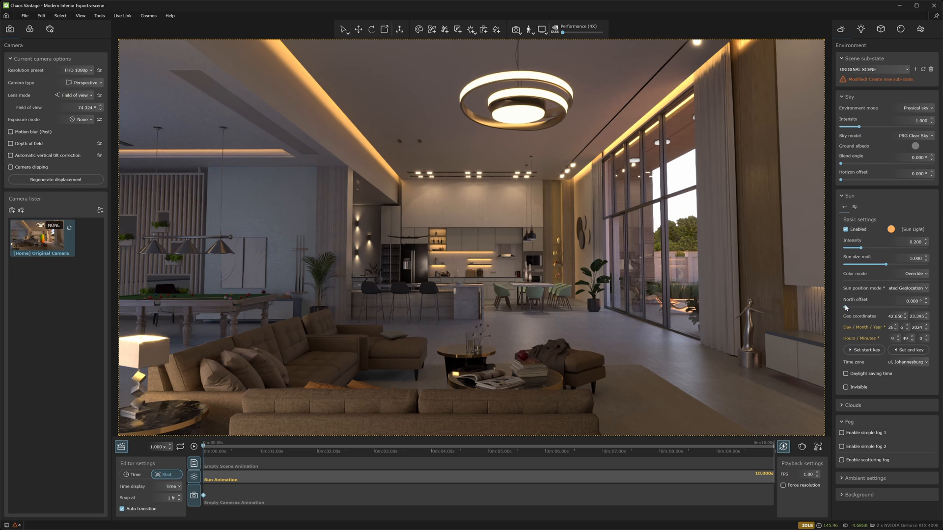
left_click_drag(846, 307, 864, 309)
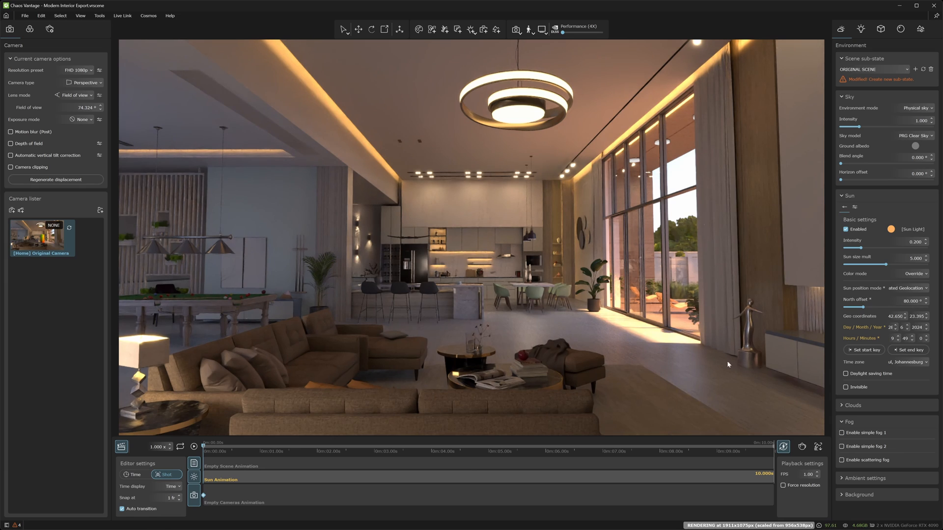
Set the sun's start key at 9:49 and its end key at 15:49, and play the sun animation
left_click(864, 349)
left_click_drag(897, 337, 897, 334)
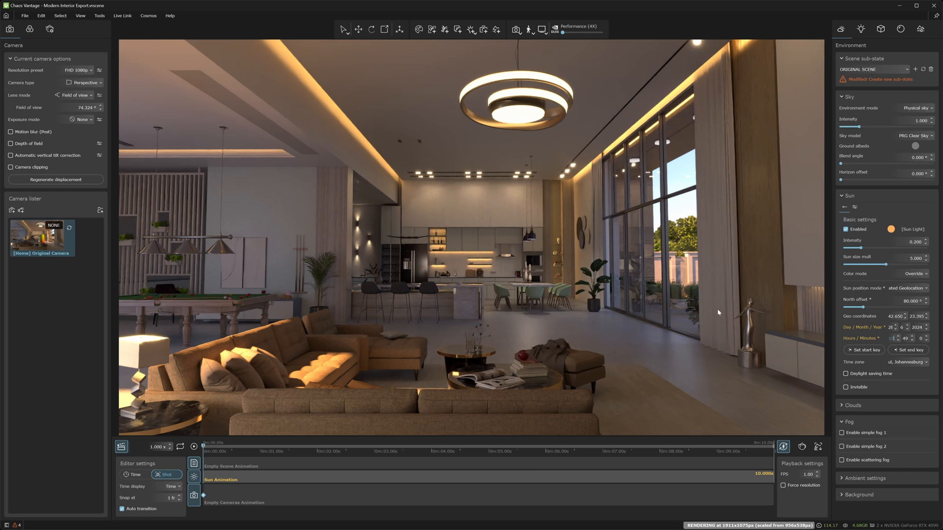
left_click(904, 353)
left_click(905, 352)
left_click(194, 446)
Open the sun animation's duration setting and accept 10 seconds
right_click(333, 481)
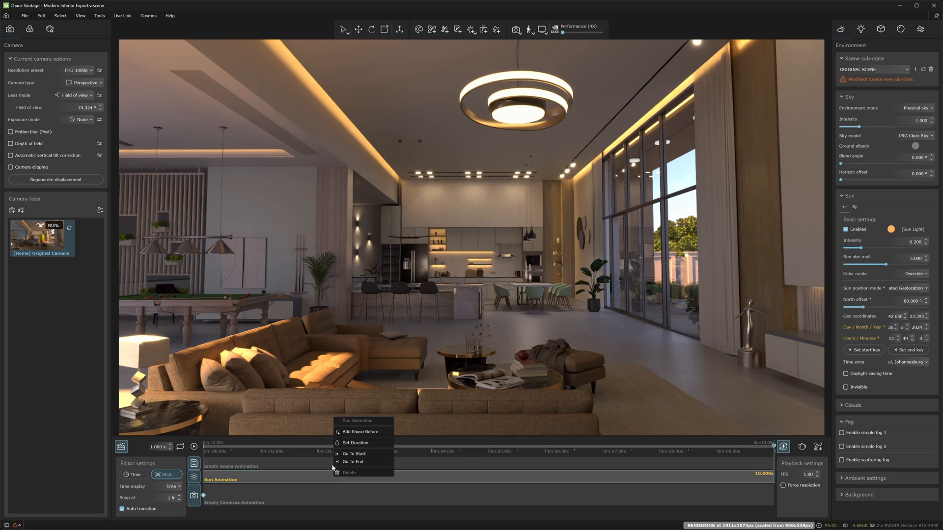
left_click(351, 445)
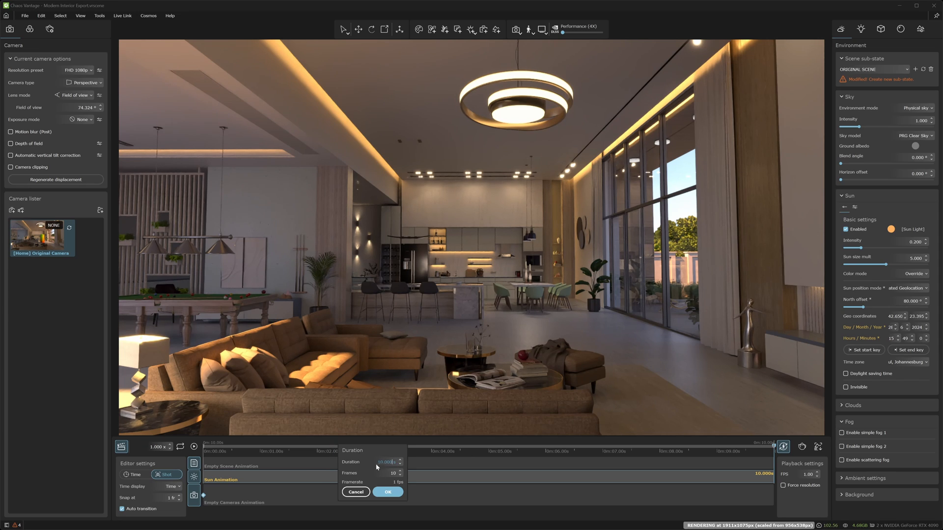
left_click(388, 492)
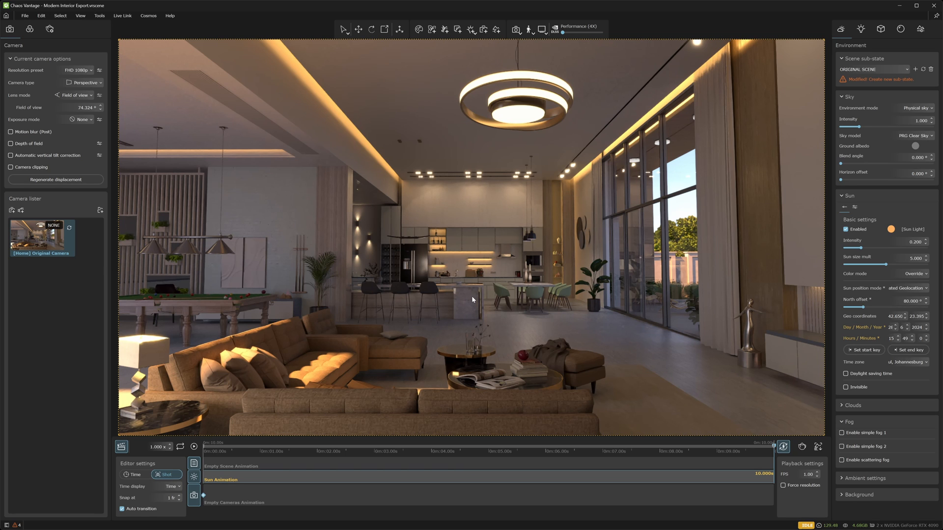
Frame the kitchen island with the bar stools and windows, and save the view as a new camera
scroll(472, 295, "up", 5)
right_click_drag(375, 292, 421, 259)
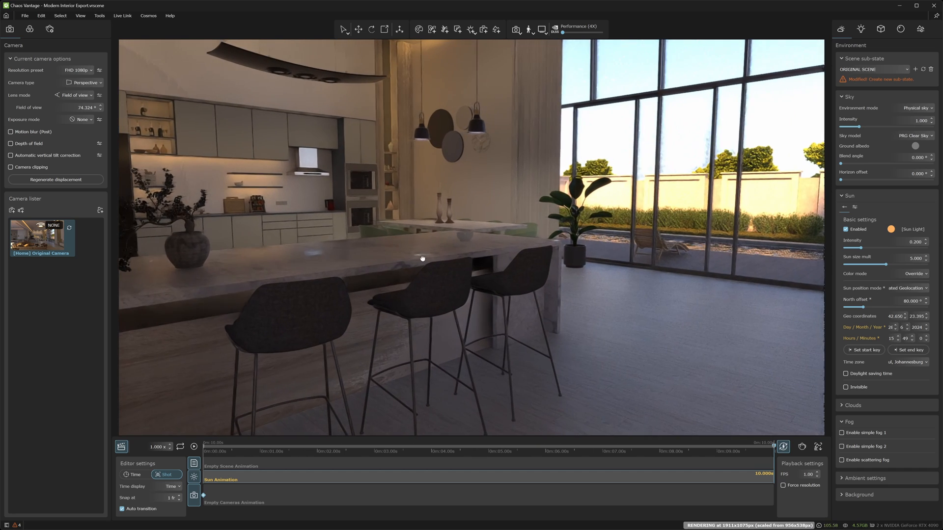
left_click(12, 210)
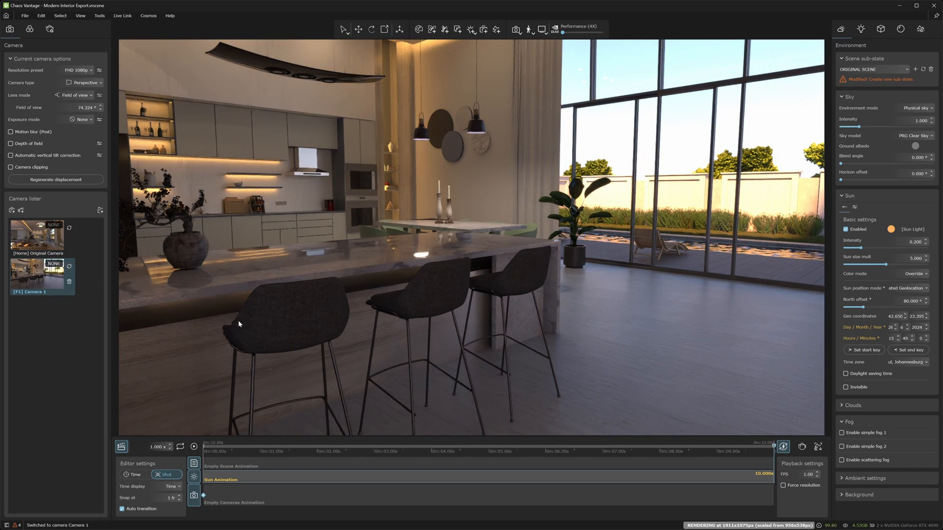
Add Original Camera and Camera 1 to the camera track, set their transition to 10 seconds, and play the animation
left_click_drag(37, 236, 215, 493)
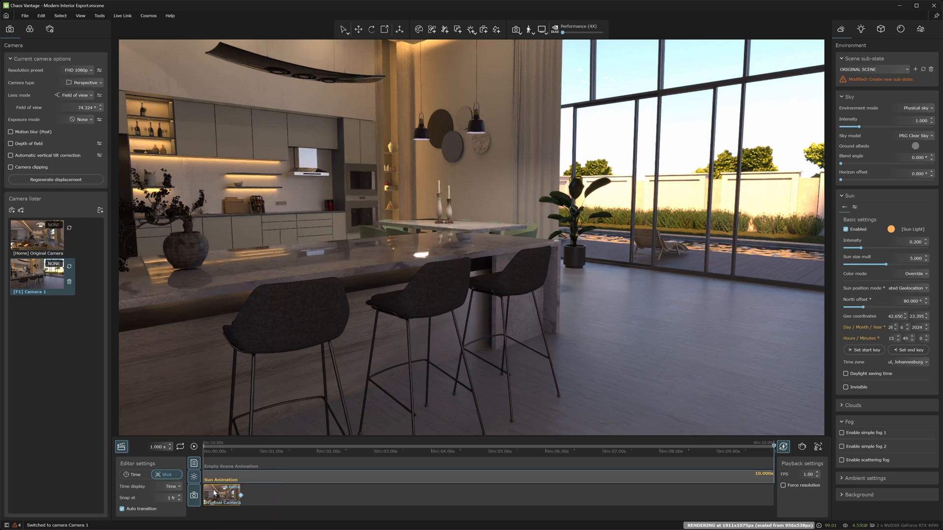
left_click_drag(42, 281, 257, 498)
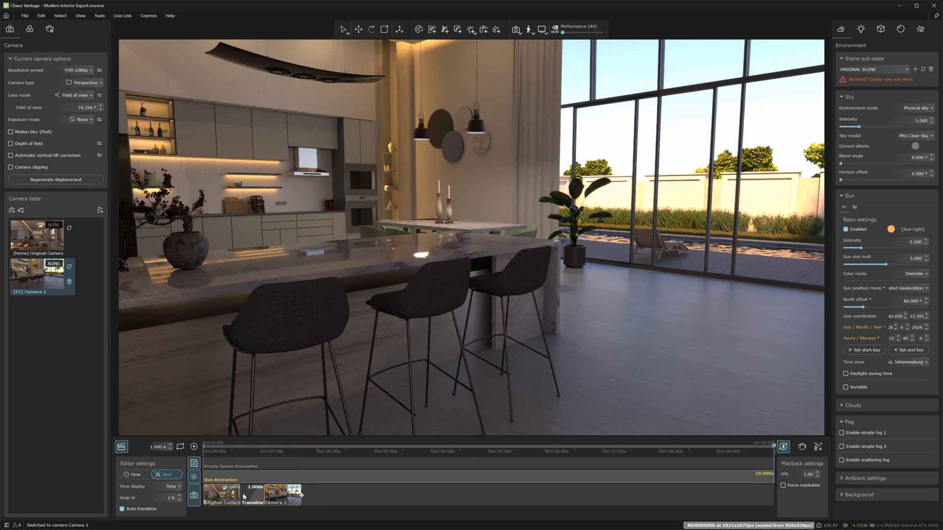
right_click(257, 498)
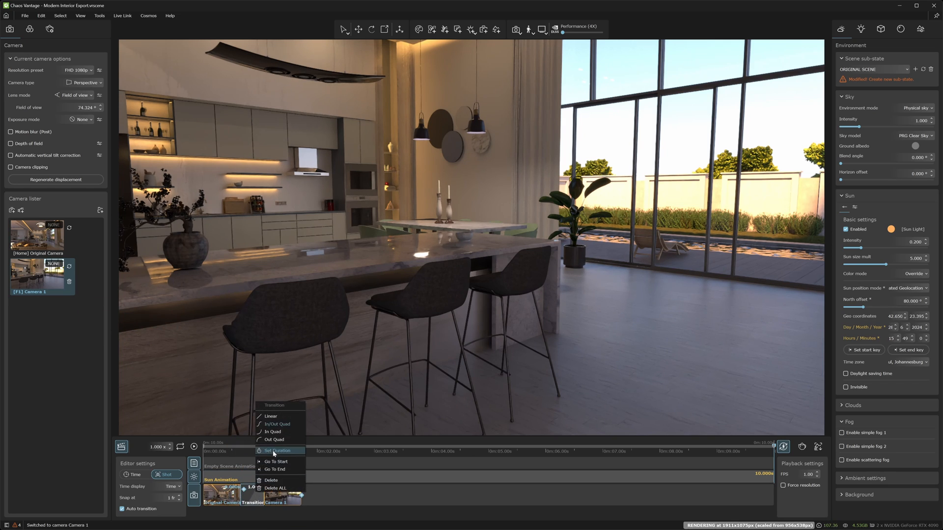
left_click(287, 486)
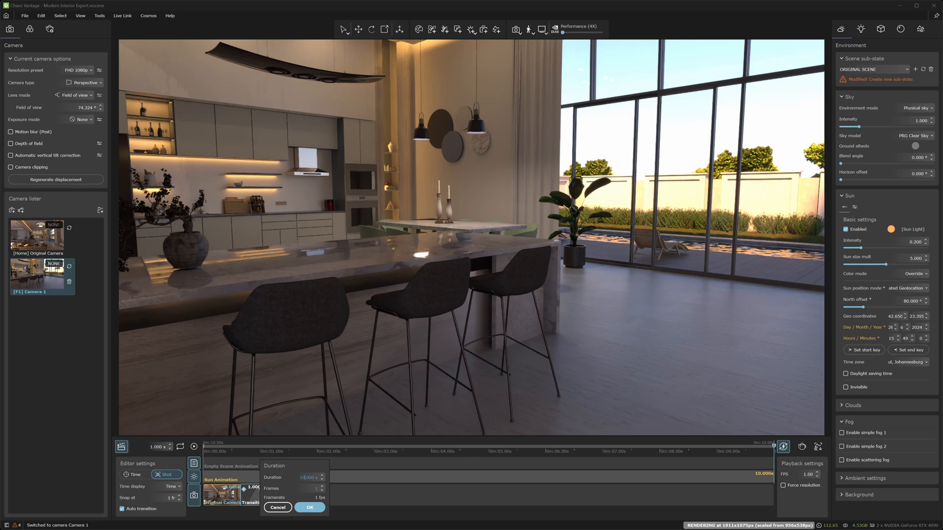
left_click(309, 507)
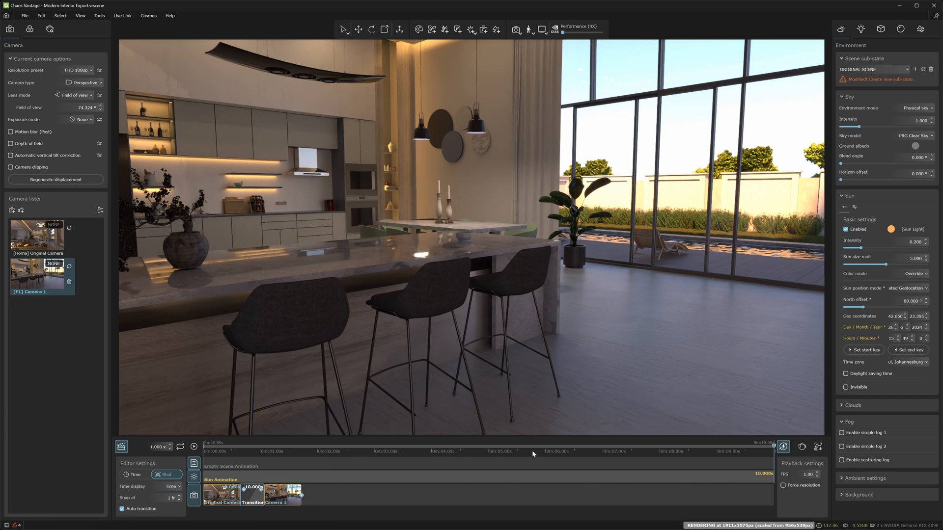
left_click(194, 446)
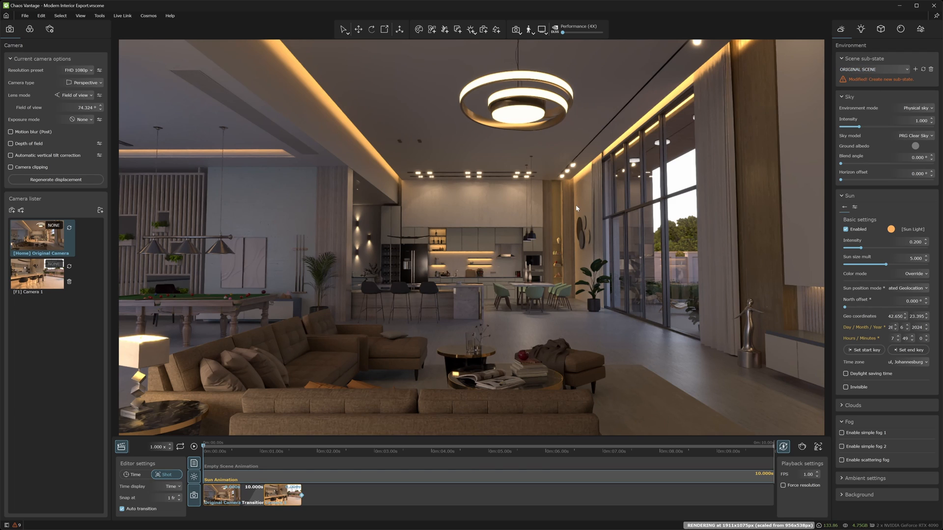
Review the scene state details and the colour corrections sub-state, and return to the camera settings
left_click(921, 30)
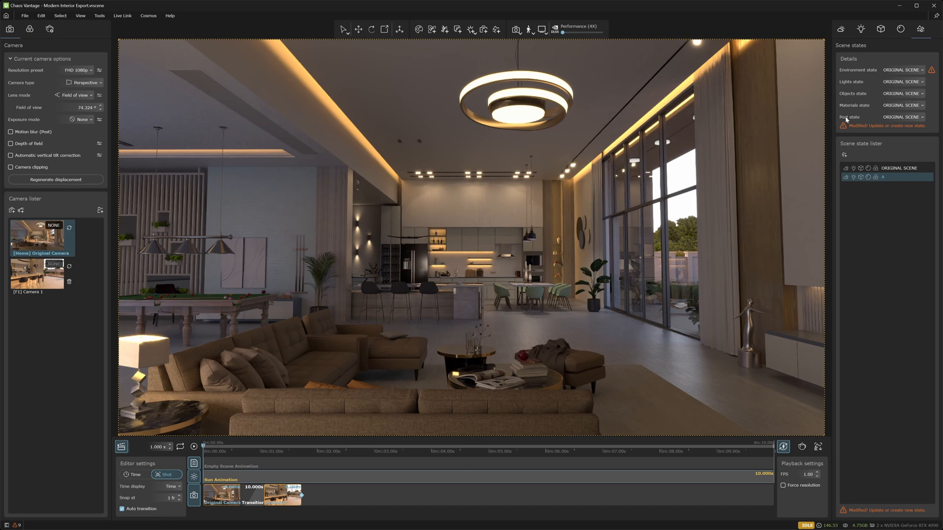
left_click(29, 29)
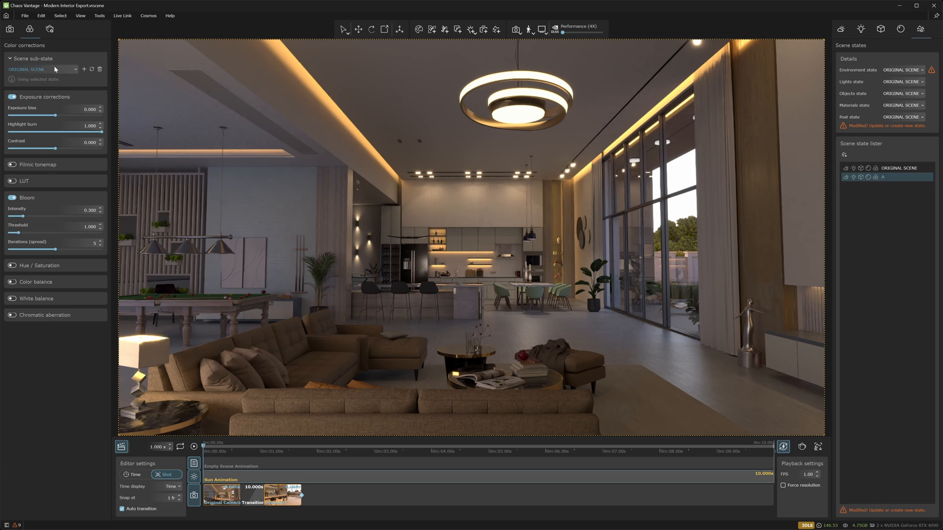
left_click(13, 31)
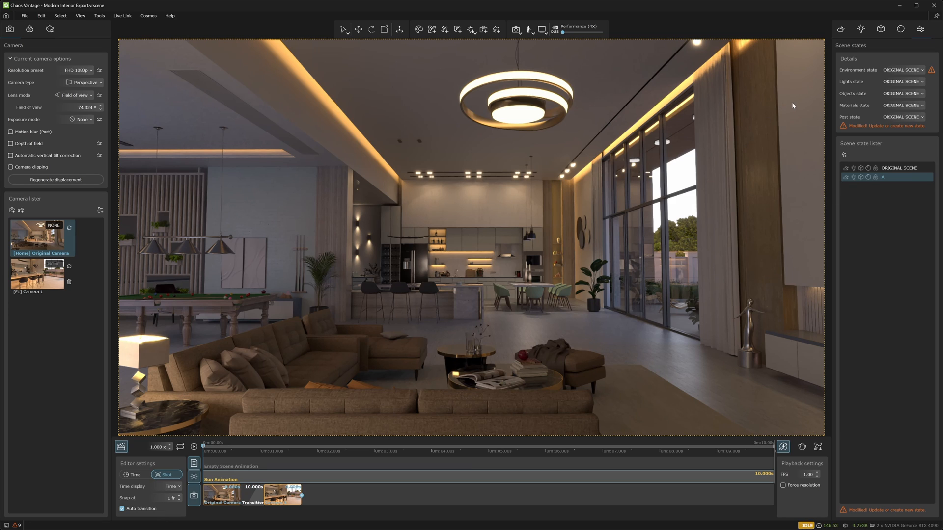
Create an environment sub-state named Sun Animated A and set its sun start key at 7:49
left_click(841, 30)
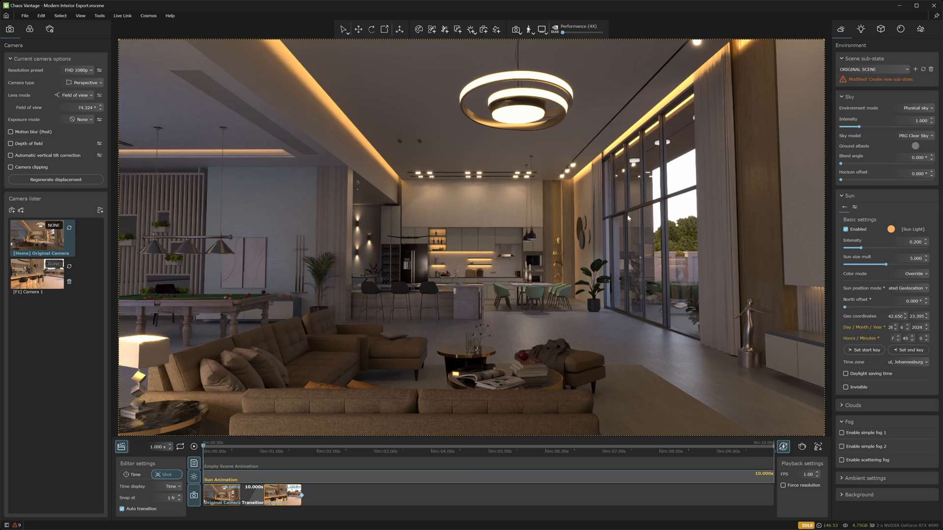
left_click(915, 69)
left_click(923, 71)
left_click(867, 353)
left_click(865, 352)
Set the sun's end key at 17:49 and update the Sun Animated A sub-state
left_click(898, 337)
left_click(898, 337)
left_click(898, 337)
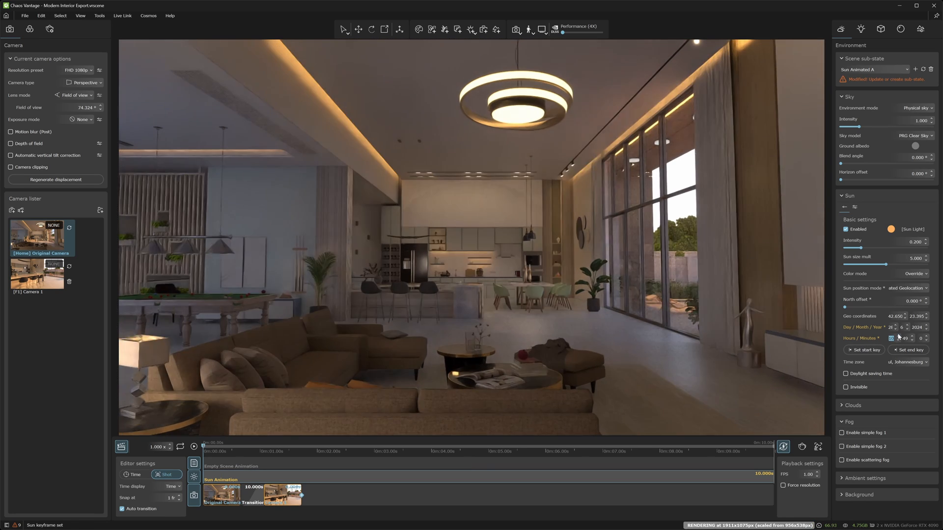
left_click_drag(898, 336, 897, 331)
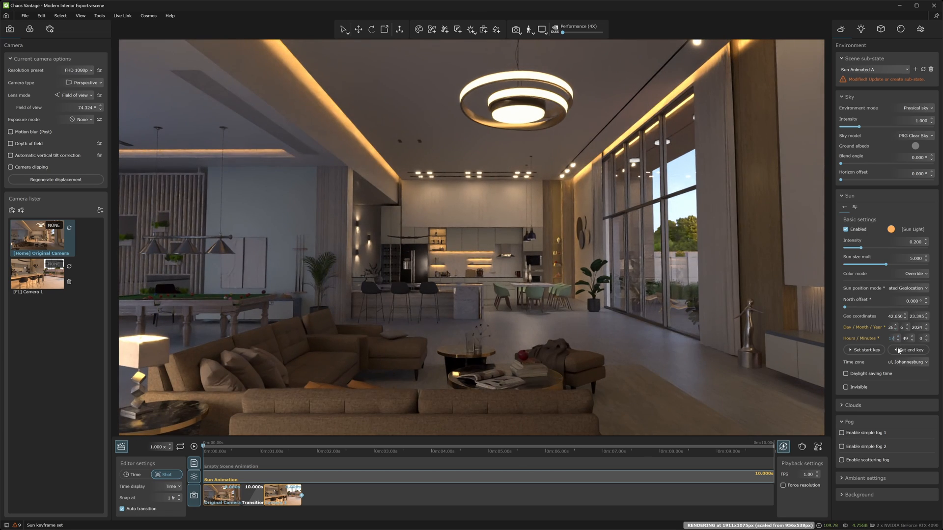
left_click(900, 351)
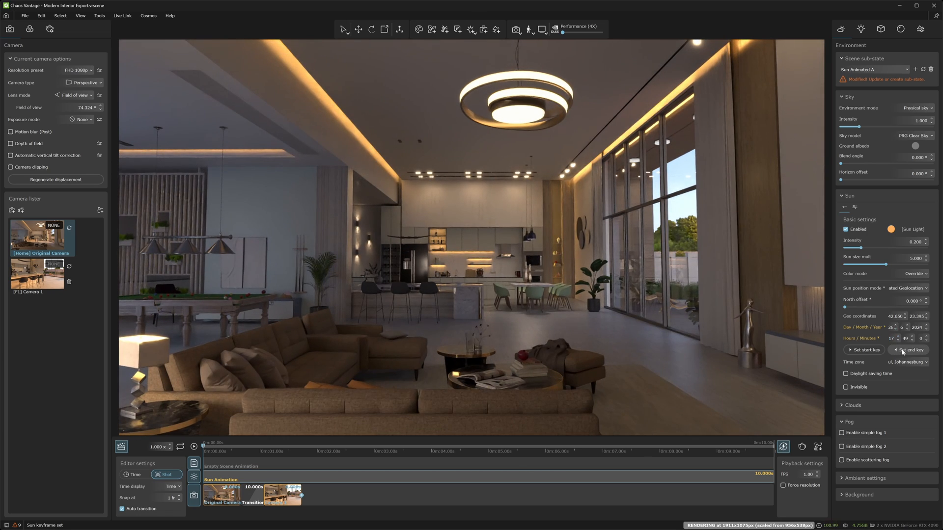
left_click(923, 70)
Play the combined camera and sun animation, stop it partway, and return the timeline to the start
left_click(195, 447)
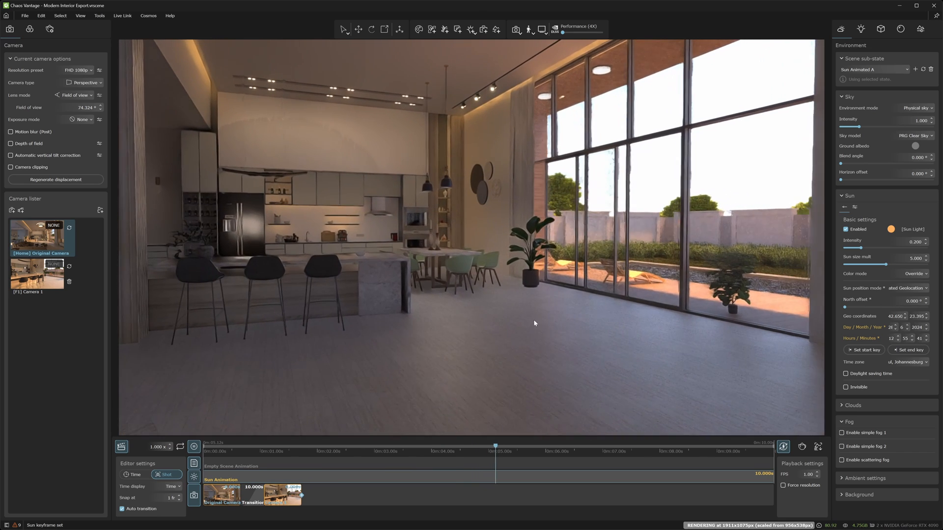
left_click(194, 448)
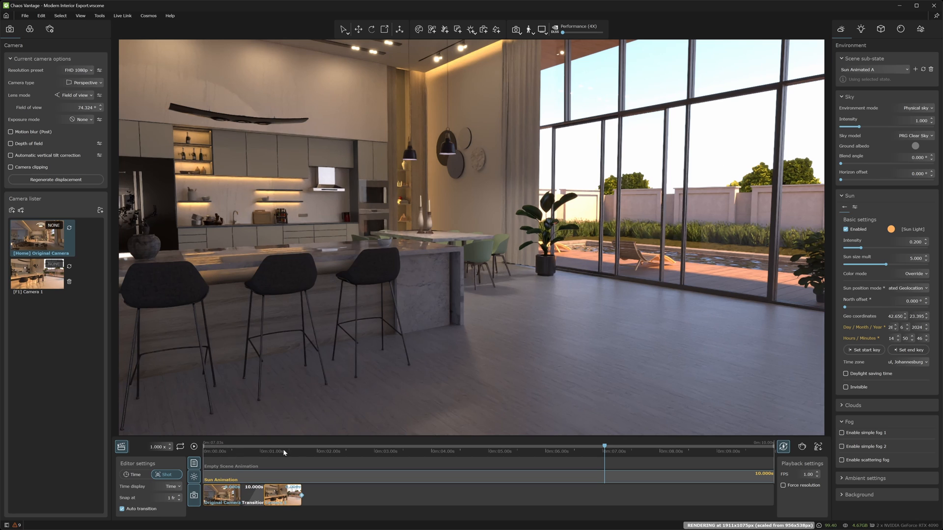
left_click_drag(605, 446, 203, 447)
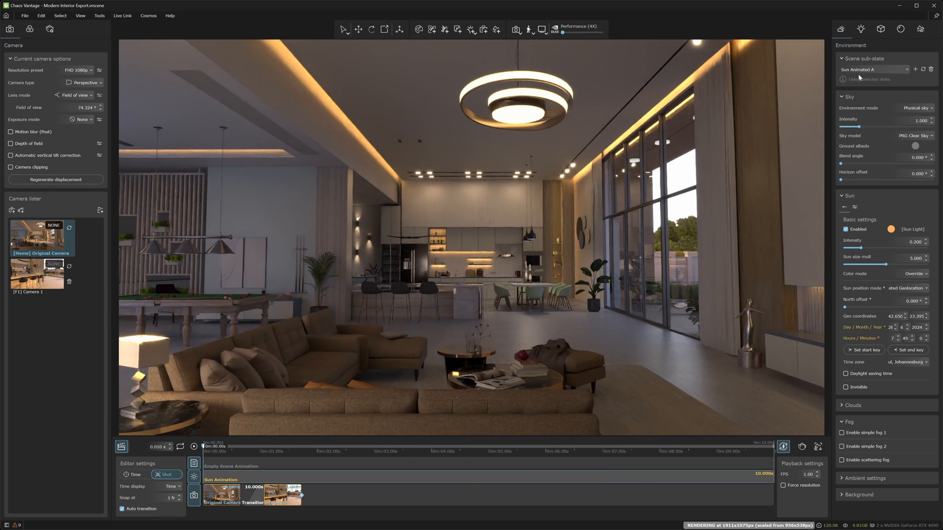
Create another environment sub-state named Sun Animated B and update it with the current settings
left_click(915, 69)
type("Sun Animated")
left_click(923, 69)
Update the Sun Animated B sub-state with a 44.8° north offset, a 7:49 sun start key and a 12:49 end key
left_click_drag(845, 306, 857, 309)
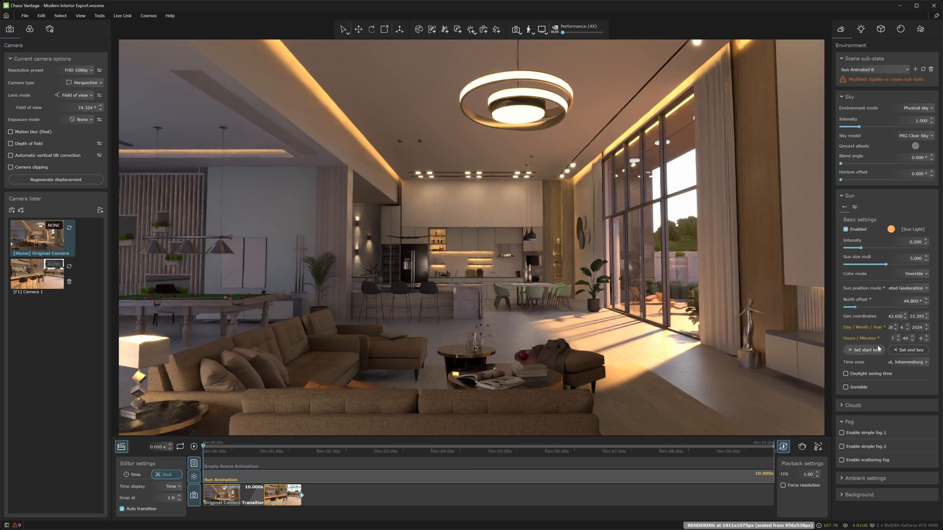
left_click(867, 350)
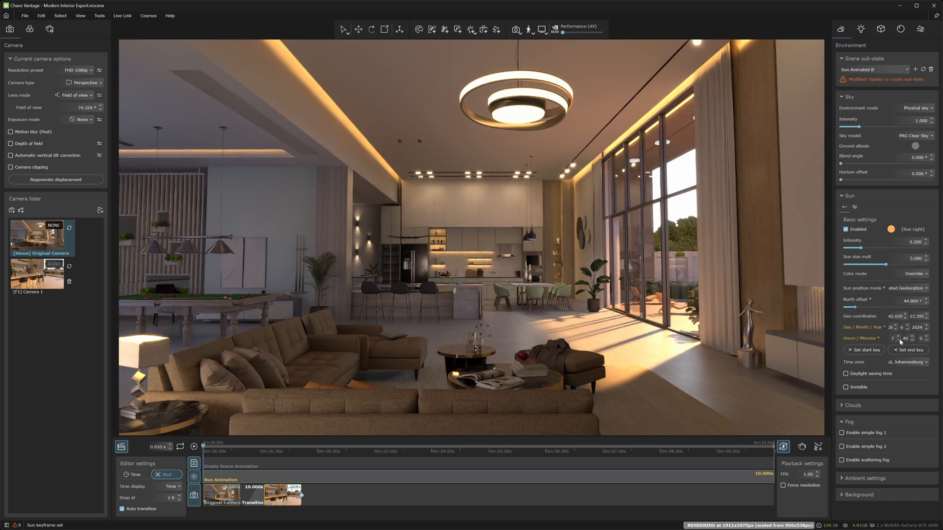
left_click_drag(898, 338, 900, 330)
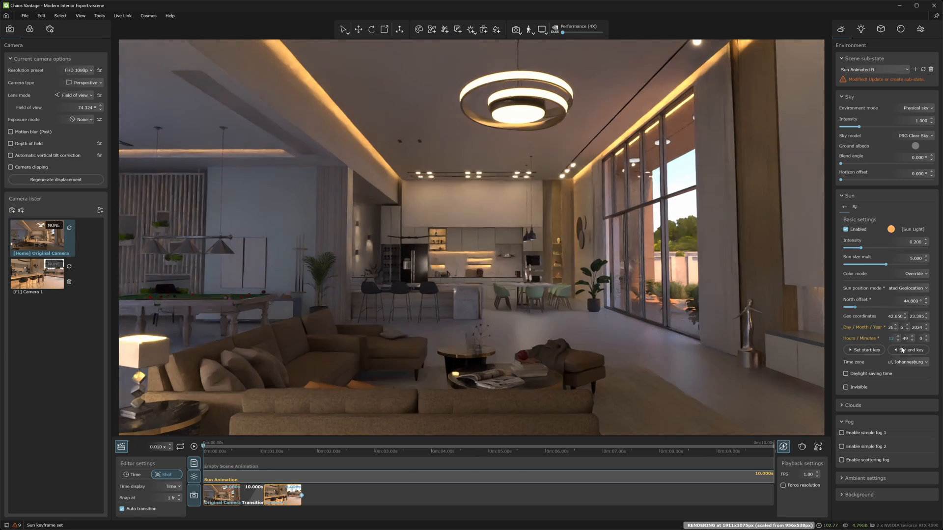
left_click(906, 350)
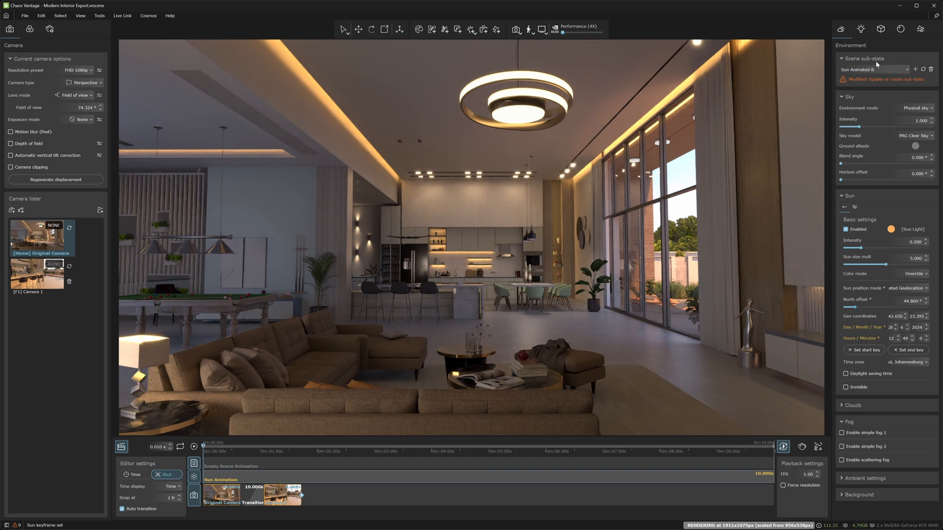
left_click(923, 69)
Play the Sun Animated B animation partway and return the timeline to the start
left_click(194, 447)
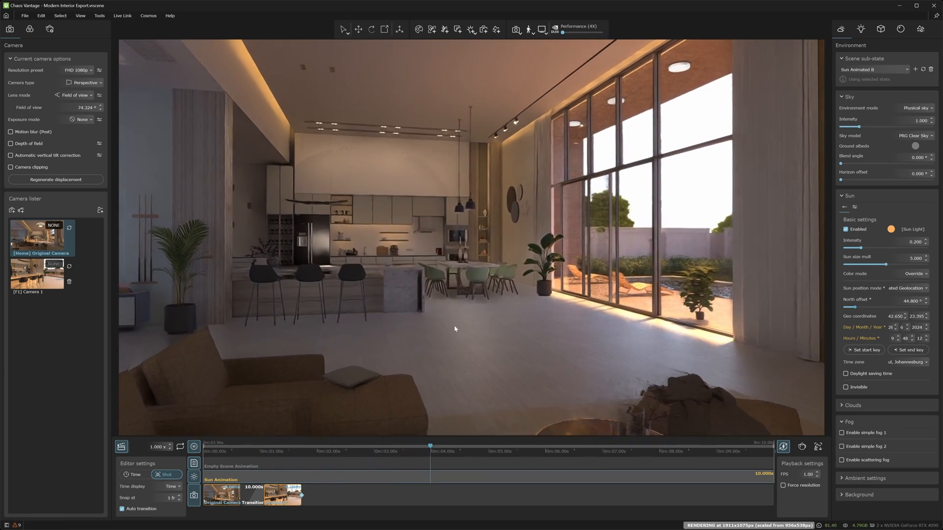
left_click(504, 447)
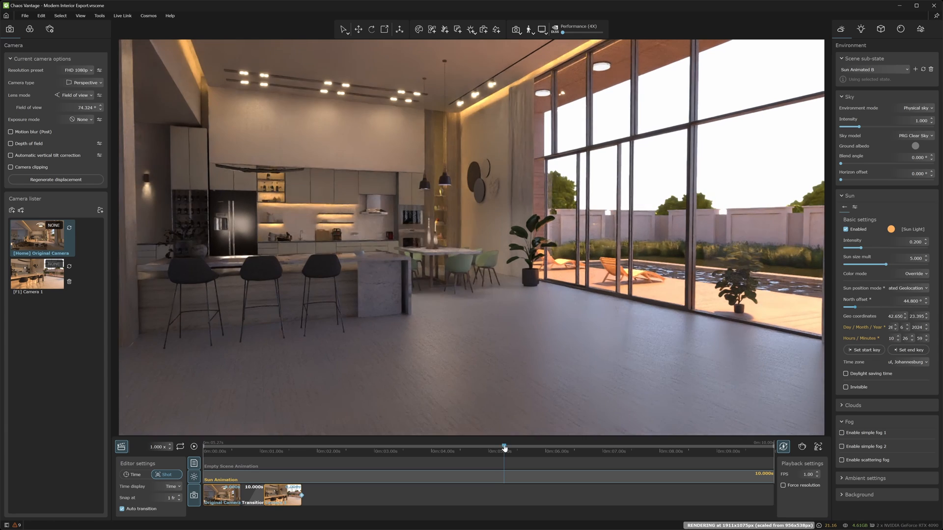
left_click_drag(505, 447, 203, 448)
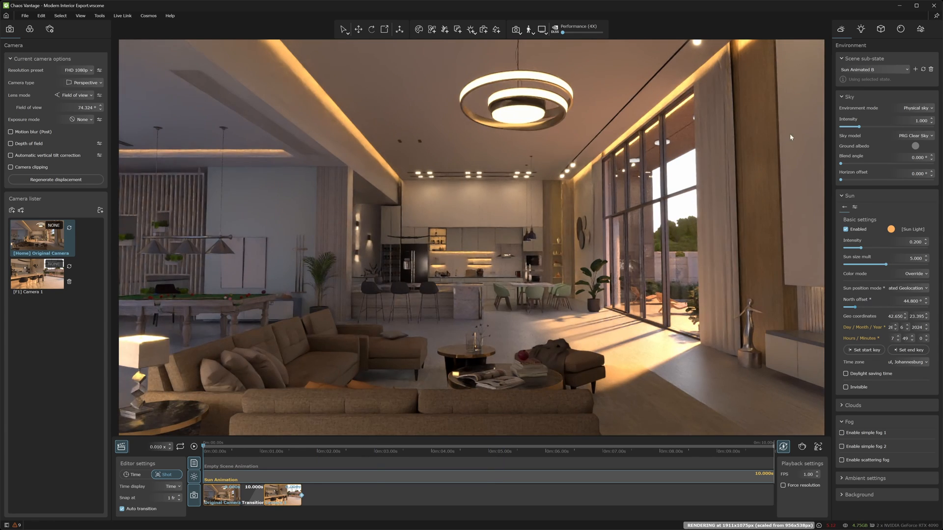
Switch the environment sub-state to Sun Animated A, play its animation partway and rewind the timeline to the start
left_click(884, 70)
left_click(889, 83)
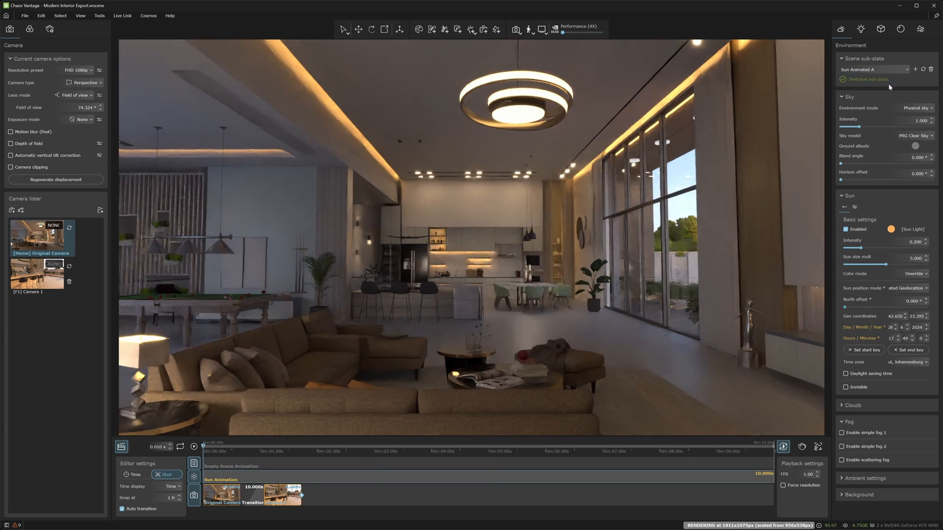
left_click(194, 447)
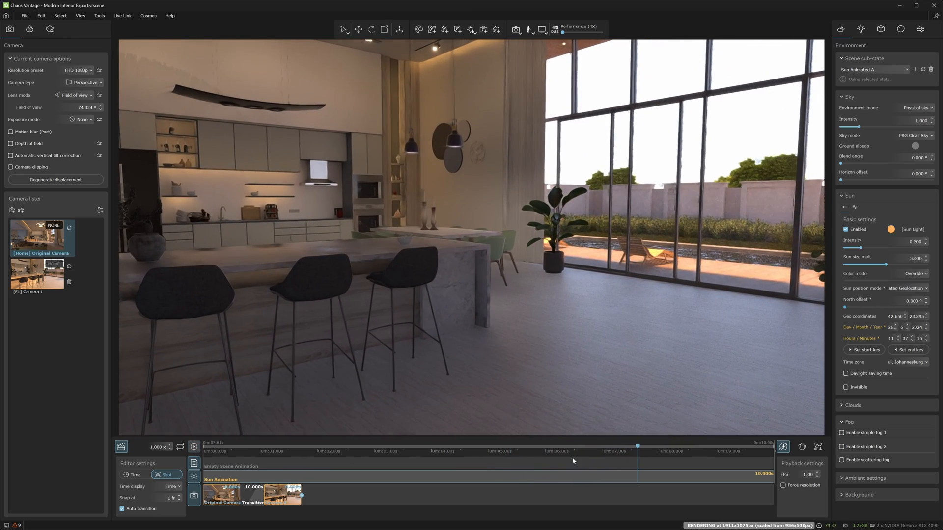
left_click_drag(638, 447, 202, 453)
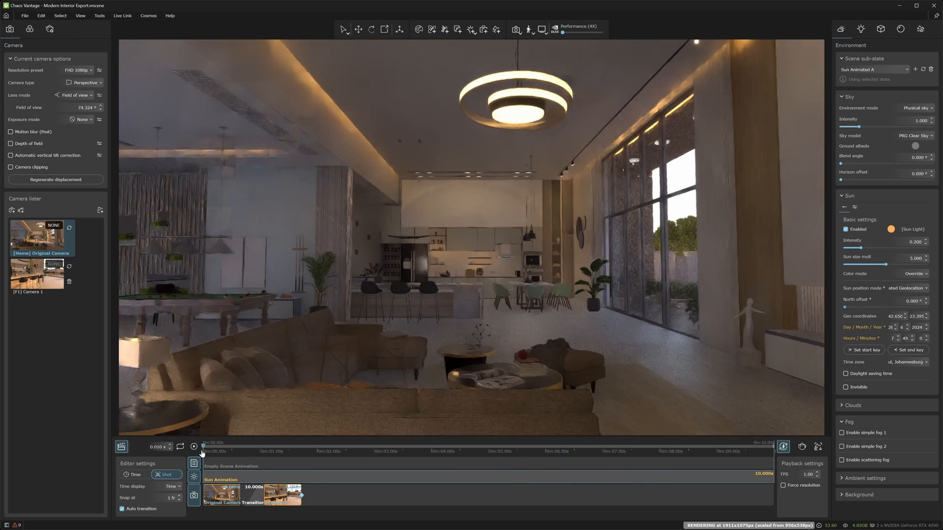
In the scene states, set the environment state to Sun Animated B
left_click(920, 30)
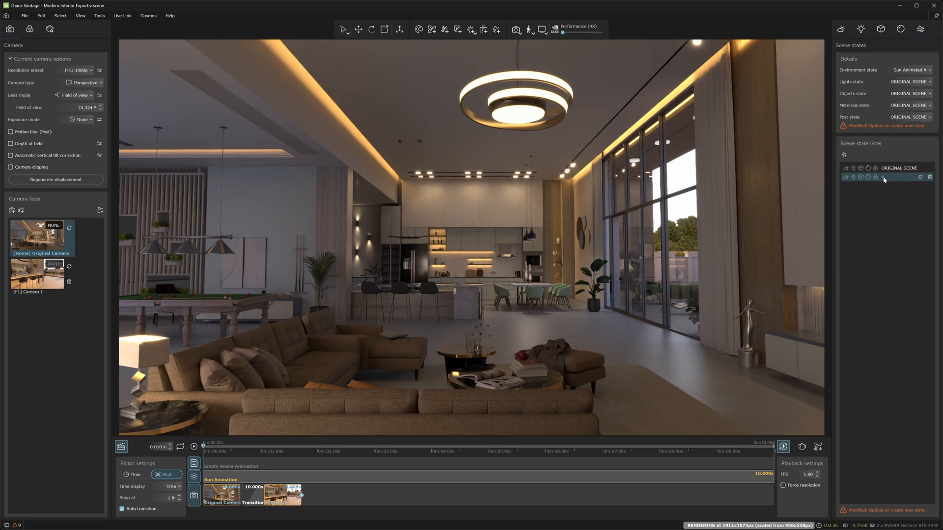
mouse_move(877, 202)
left_click(904, 70)
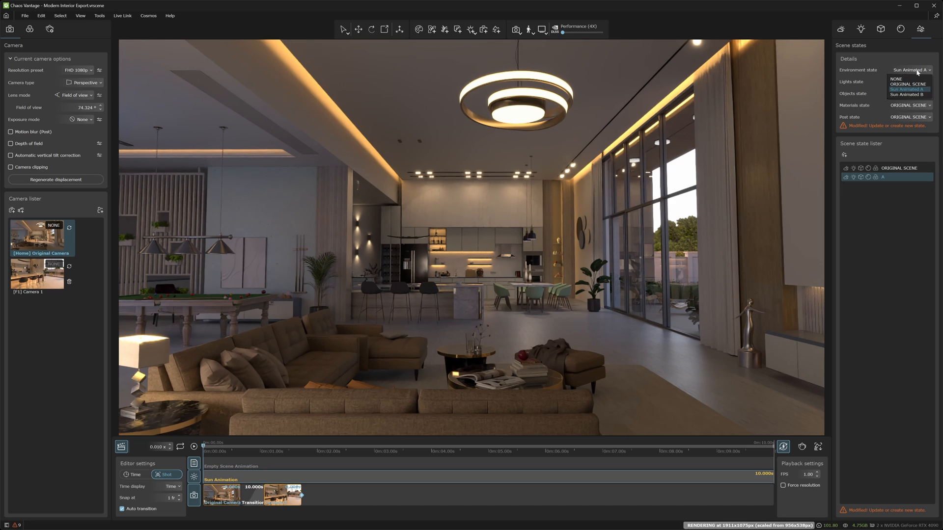
left_click(911, 95)
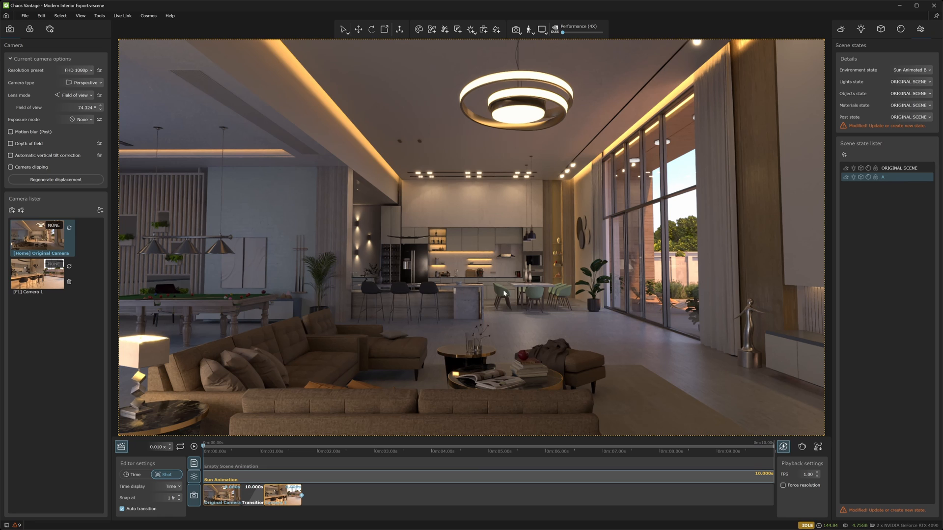
Frame the kitchen island and dining table, and create and update a materials sub-state named Option A
scroll(460, 295, "up", 3)
scroll(461, 295, "up", 5)
right_click_drag(469, 288, 471, 289)
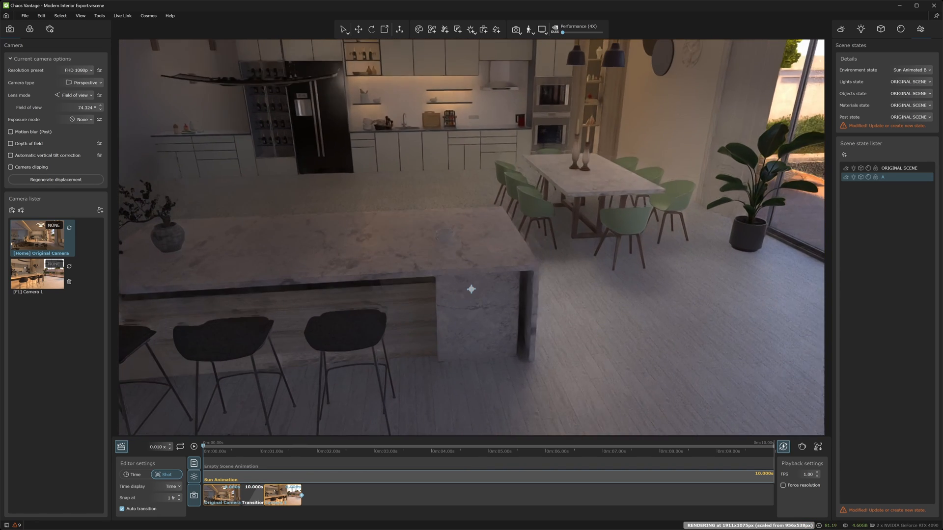
middle_click_drag(492, 244, 457, 276)
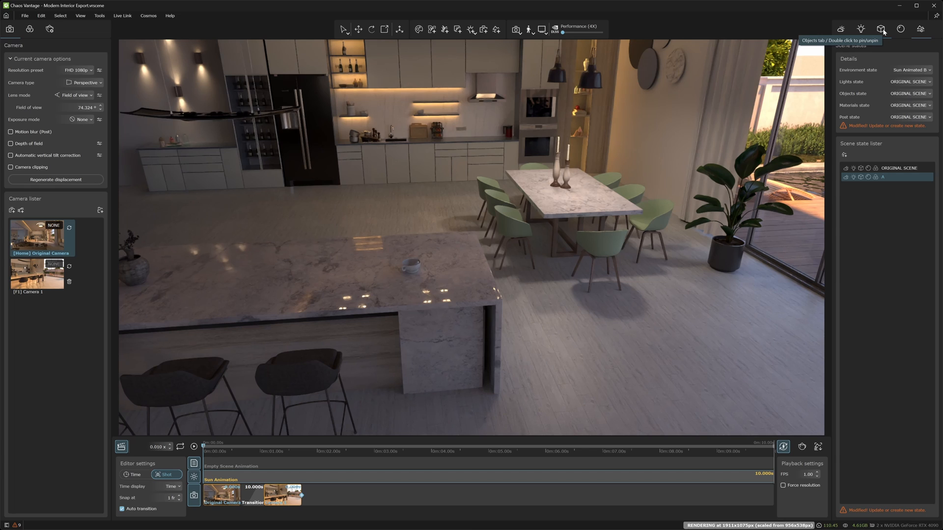
left_click(900, 29)
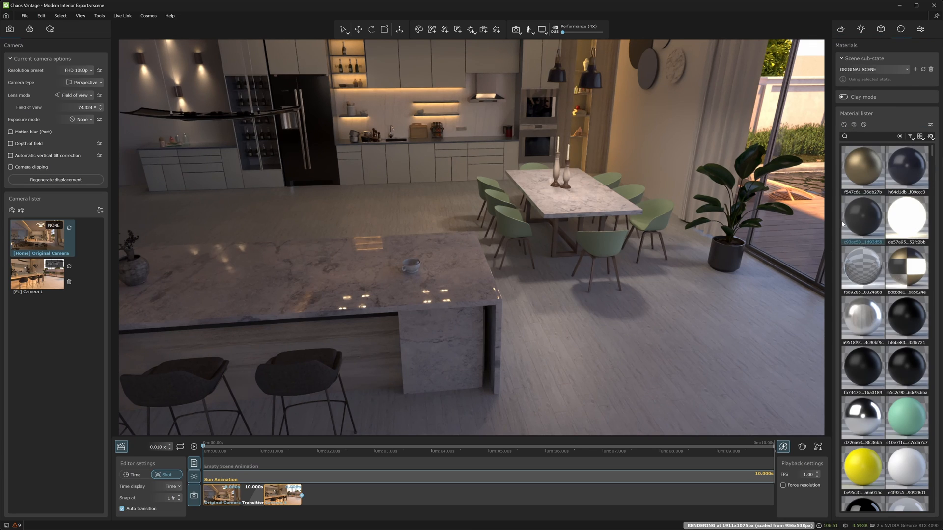
left_click(914, 70)
type("Option A")
left_click(923, 69)
Create a second materials sub-state named Option B
left_click(915, 70)
left_click_drag(871, 70, 794, 69)
type("Option B")
Apply the dark grey material to the kitchen island and dining table top, and update the Option B sub-state
left_click_drag(862, 219, 461, 267)
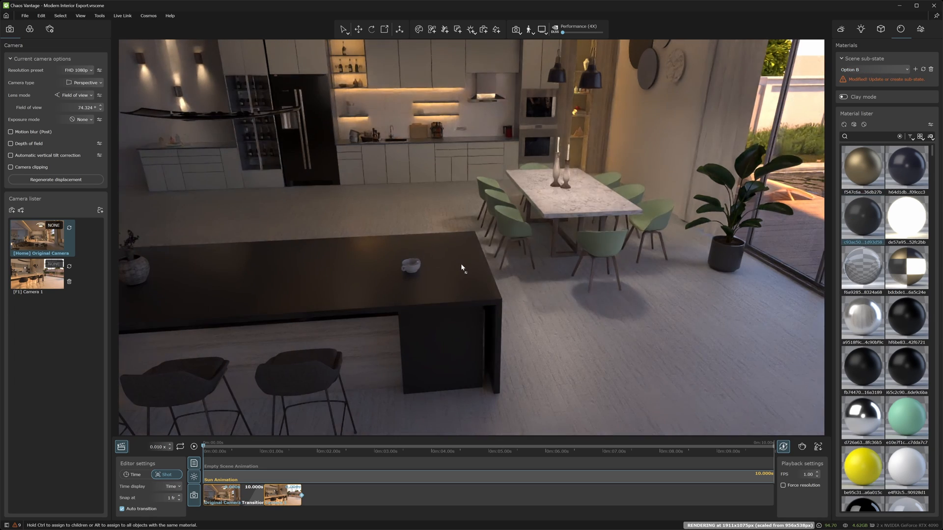
left_click_drag(856, 217, 546, 172)
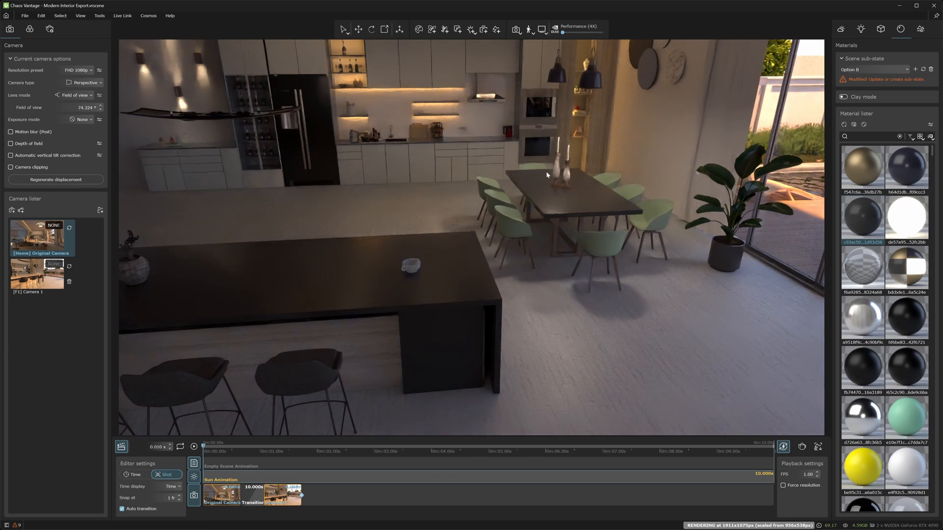
left_click(922, 71)
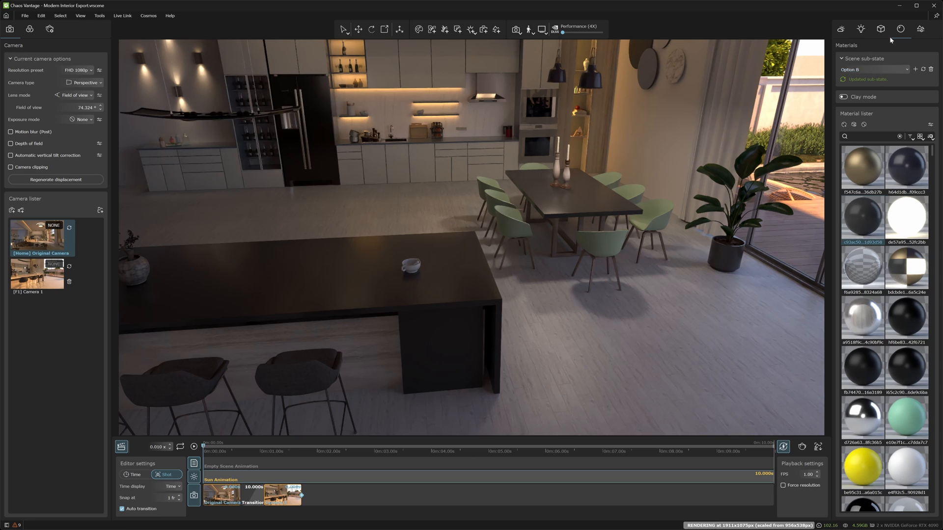
Return to the scene states and briefly play the animation with Sun Animated B and Option B active
left_click(920, 29)
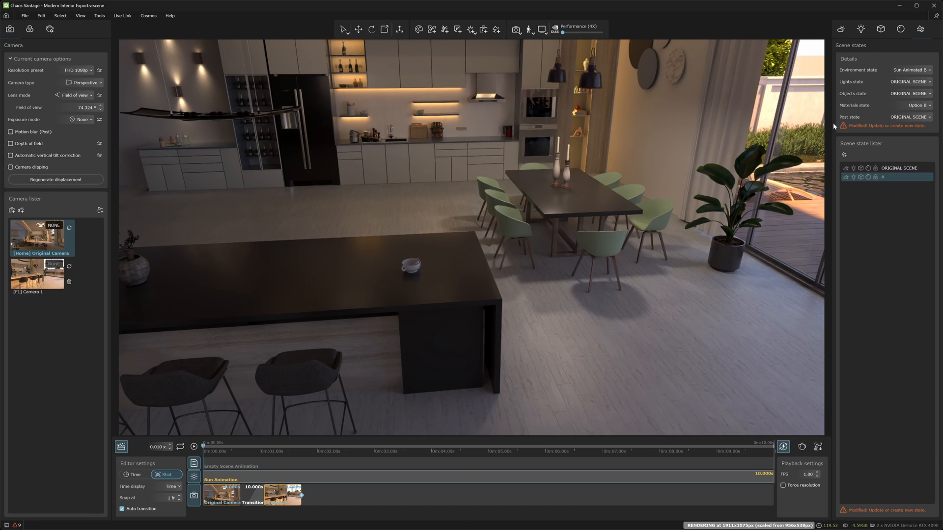
left_click(194, 447)
left_click(195, 448)
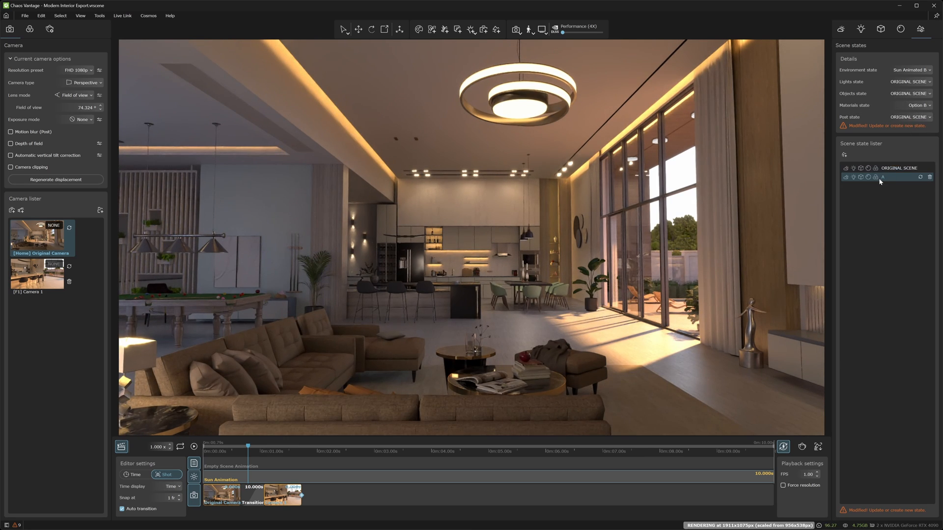
Compare the two material variants by switching the materials state to Option A and back to Option B
left_click(916, 106)
left_click(906, 126)
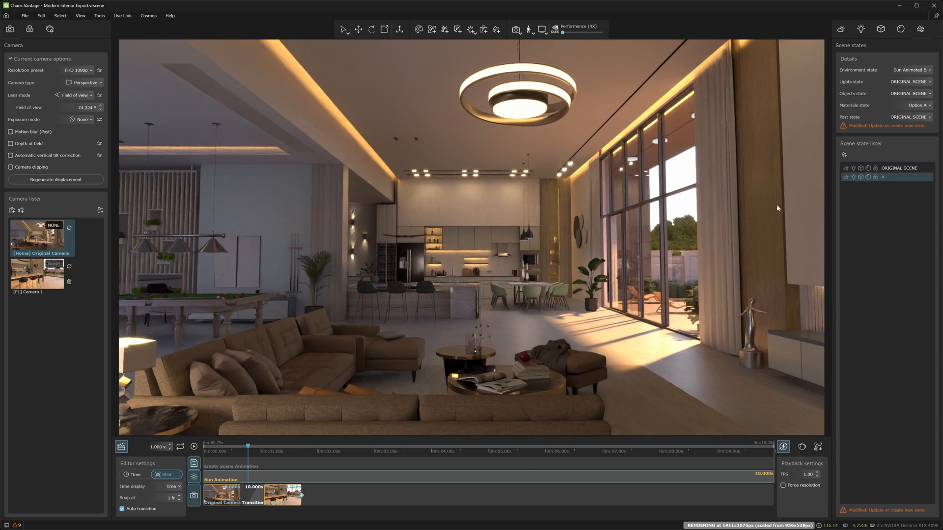
left_click(916, 106)
left_click(906, 131)
Set the environment state to Sun Animated A and create a new scene state named B
left_click(909, 70)
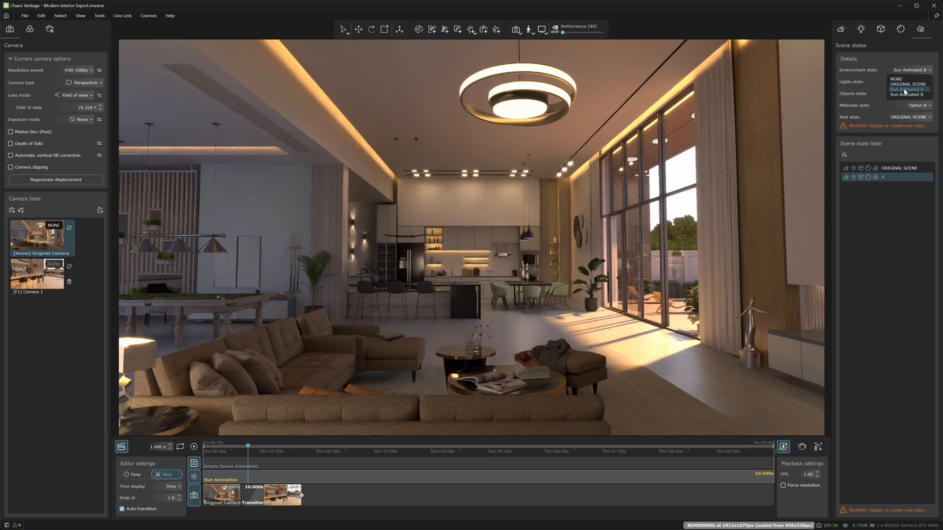
left_click(907, 85)
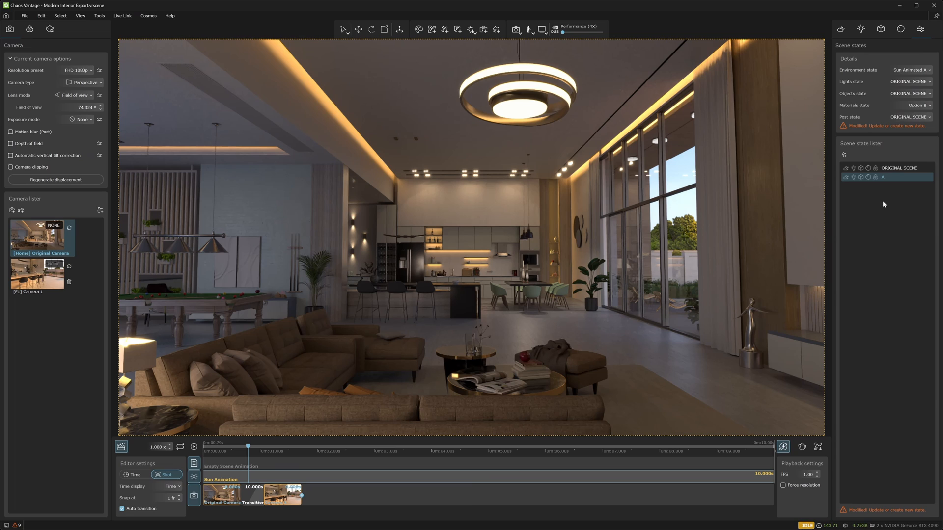
left_click(843, 155)
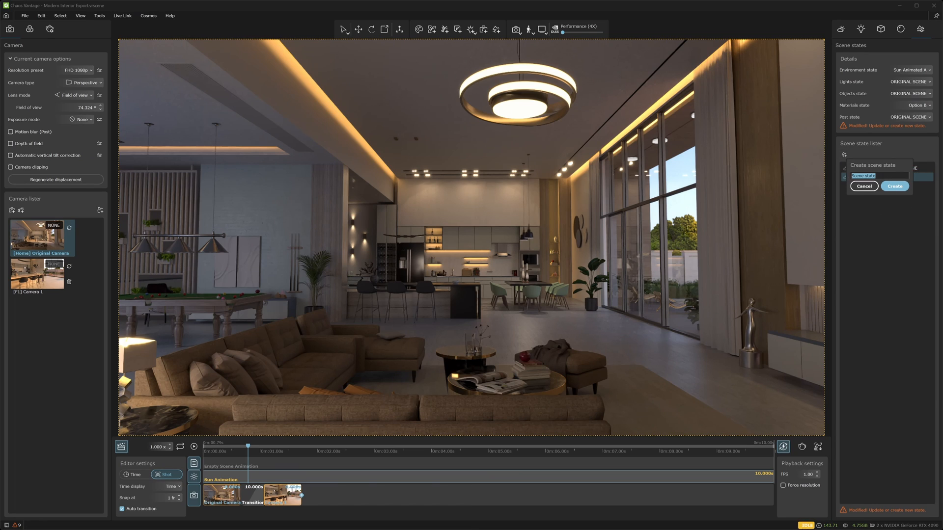
type("B")
left_click(898, 188)
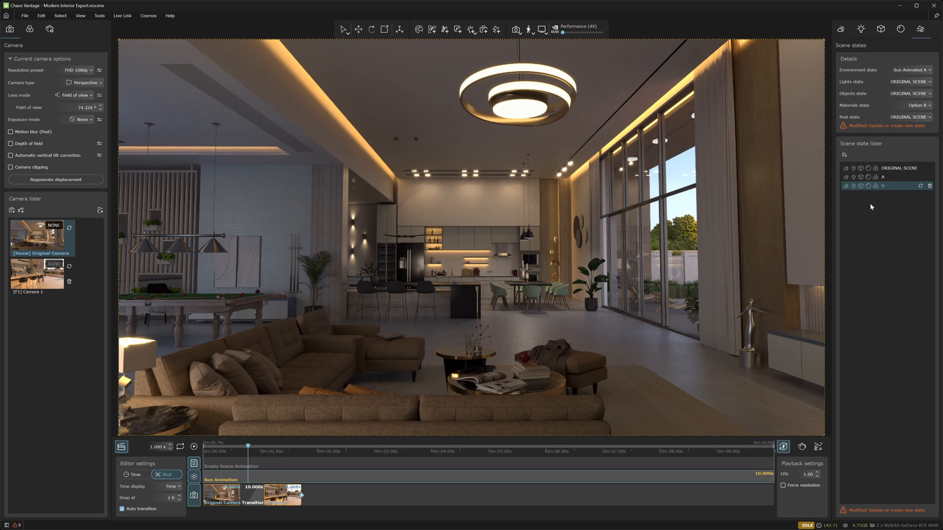
Update scene state A with the Sun Animated A environment state and the Option B materials state
left_click(882, 177)
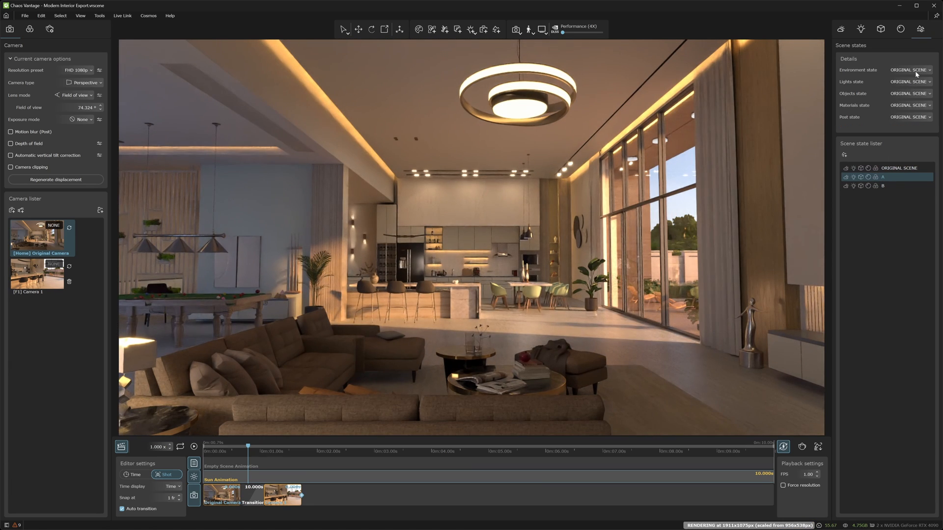
left_click(916, 72)
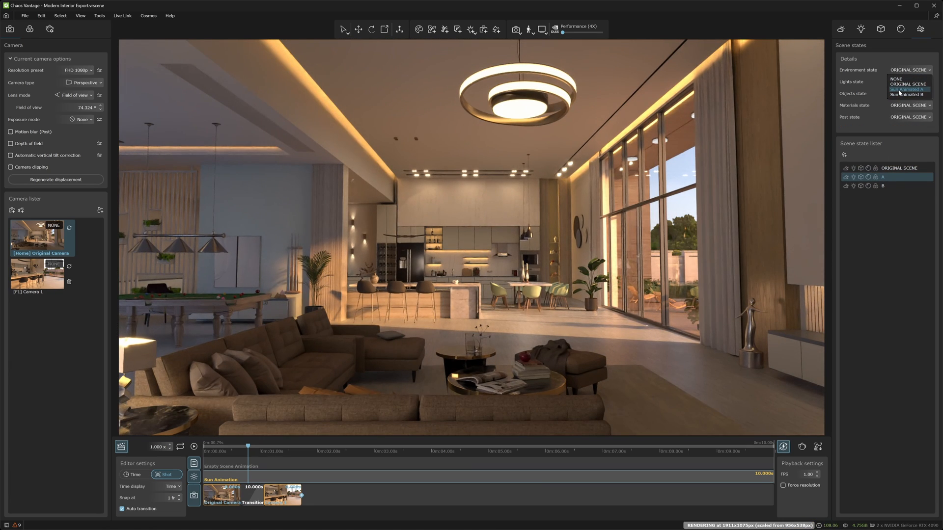
left_click(906, 89)
left_click(911, 105)
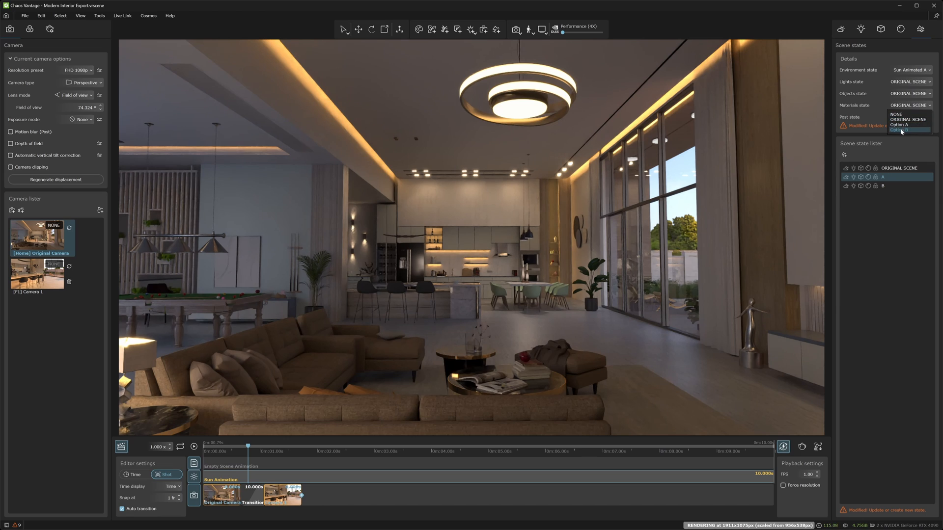
left_click(900, 130)
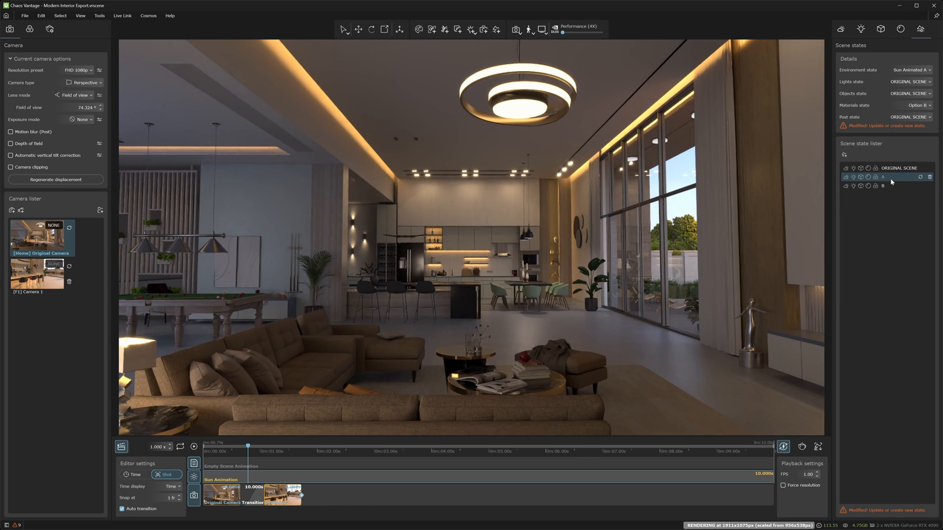
left_click(920, 178)
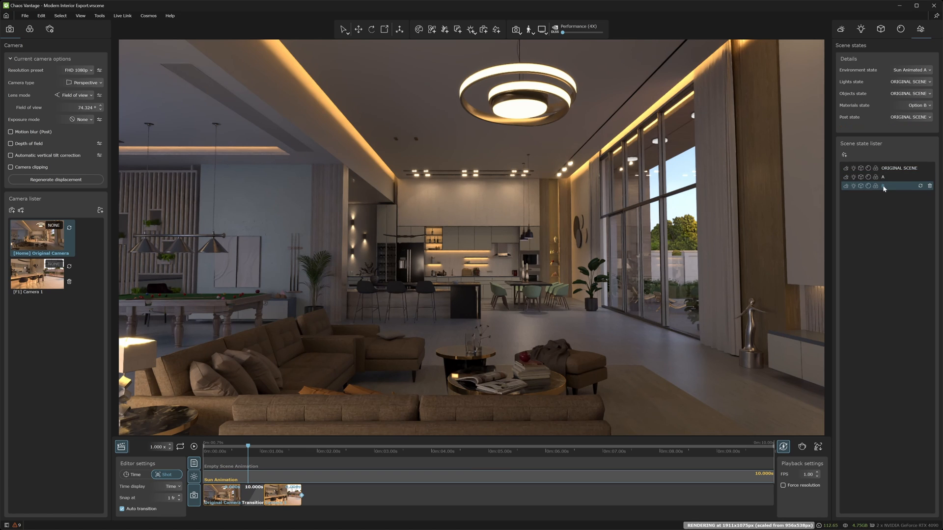
Update scene state B with the Sun Animated B environment state and the Option A materials state
mouse_move(884, 188)
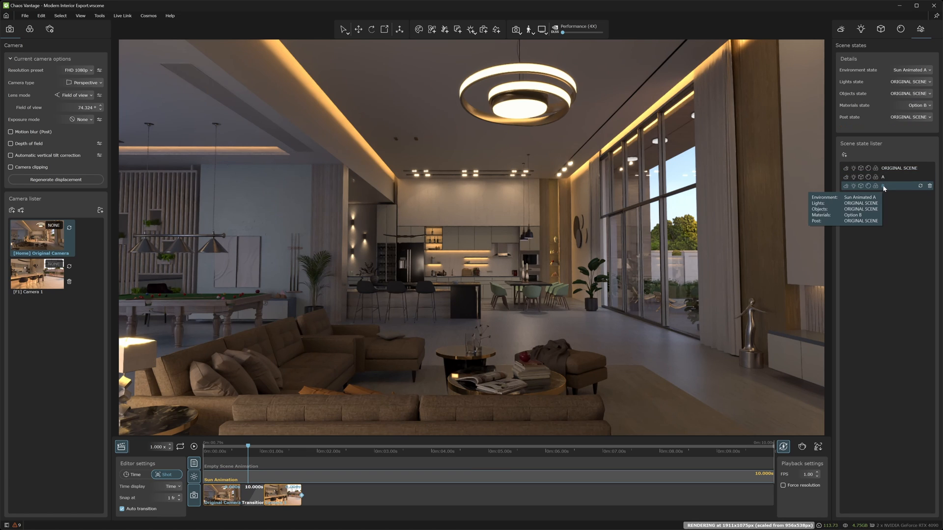
left_click(908, 69)
left_click(904, 94)
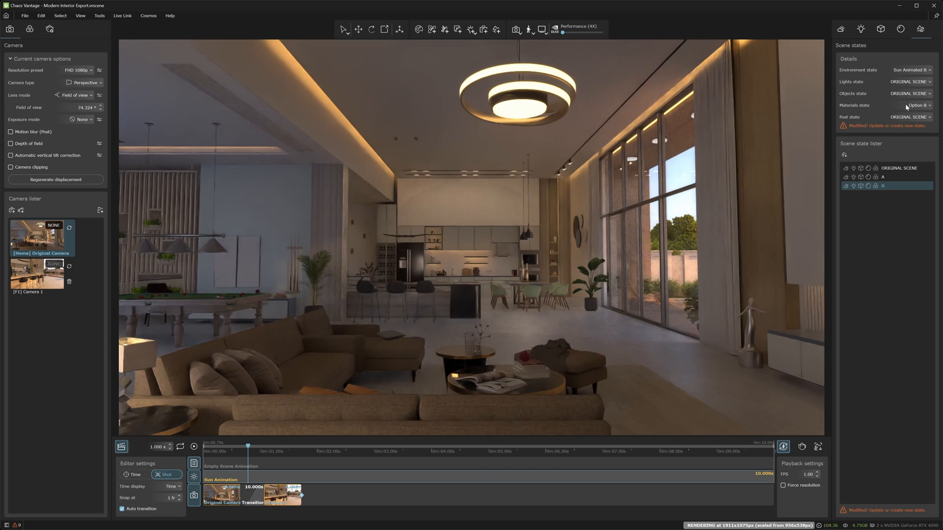
left_click(915, 105)
left_click(904, 125)
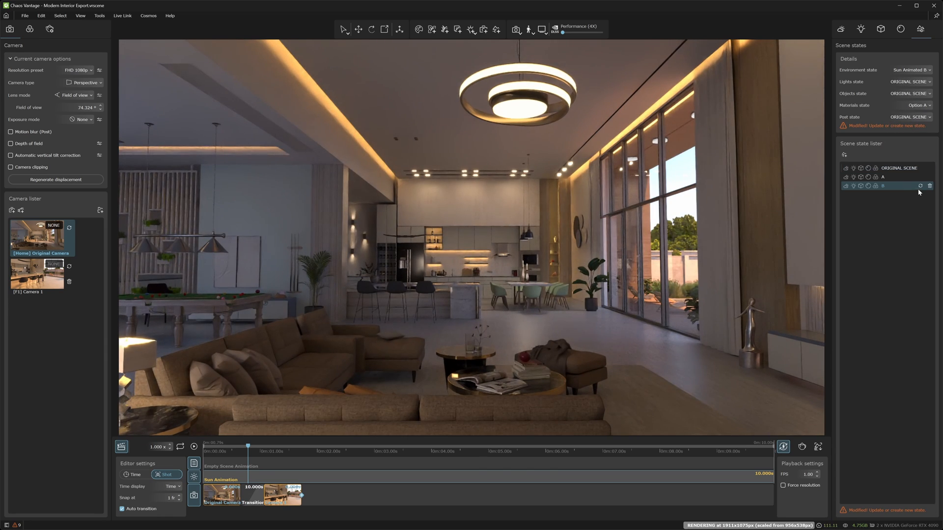
left_click(919, 187)
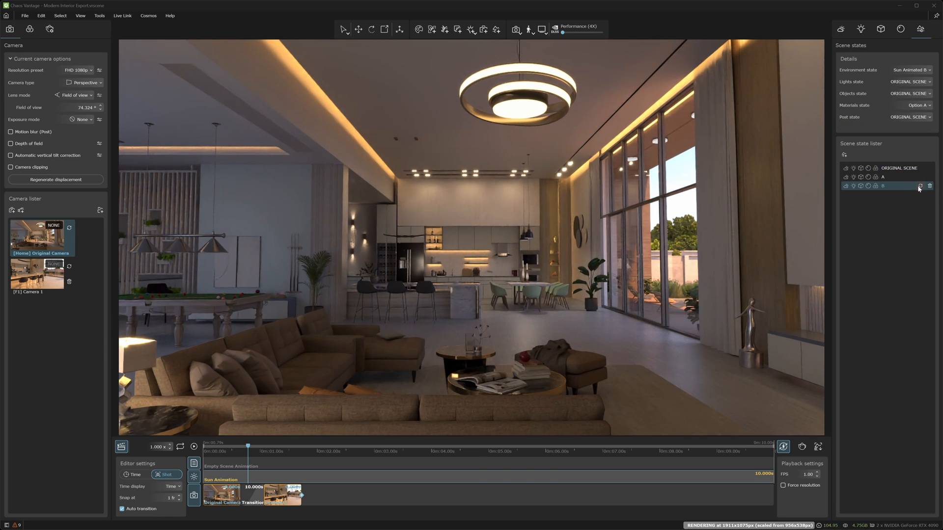
Compare scene states A and B by switching back and forth between them
left_click(892, 178)
left_click(891, 186)
left_click(889, 179)
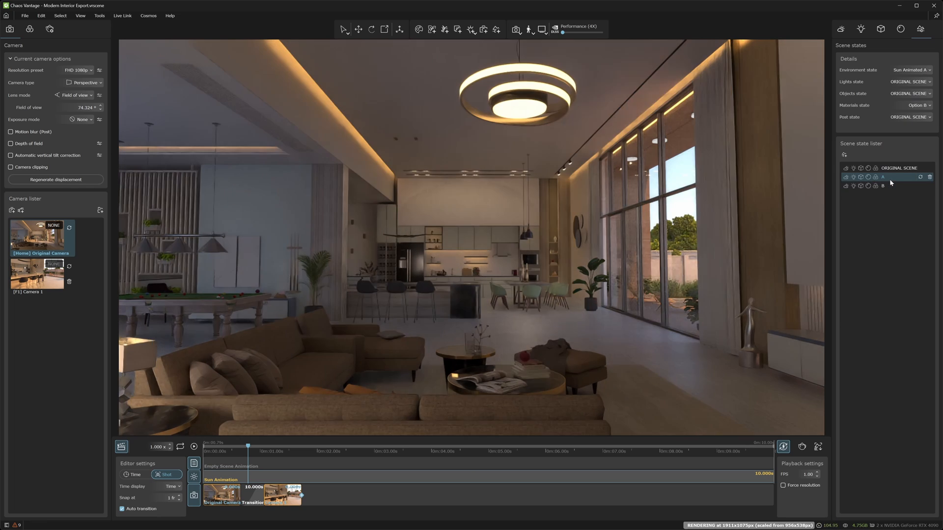
left_click(890, 186)
left_click(890, 178)
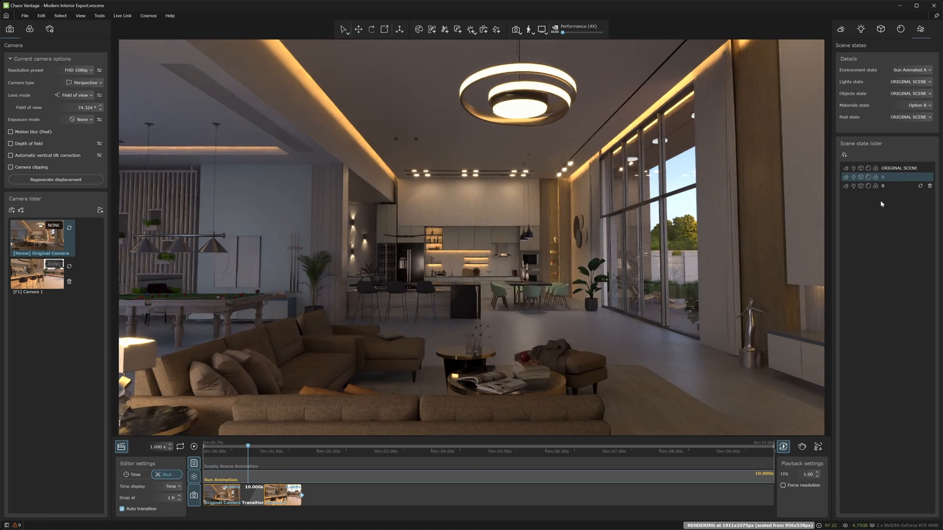
left_click(889, 186)
left_click(846, 177)
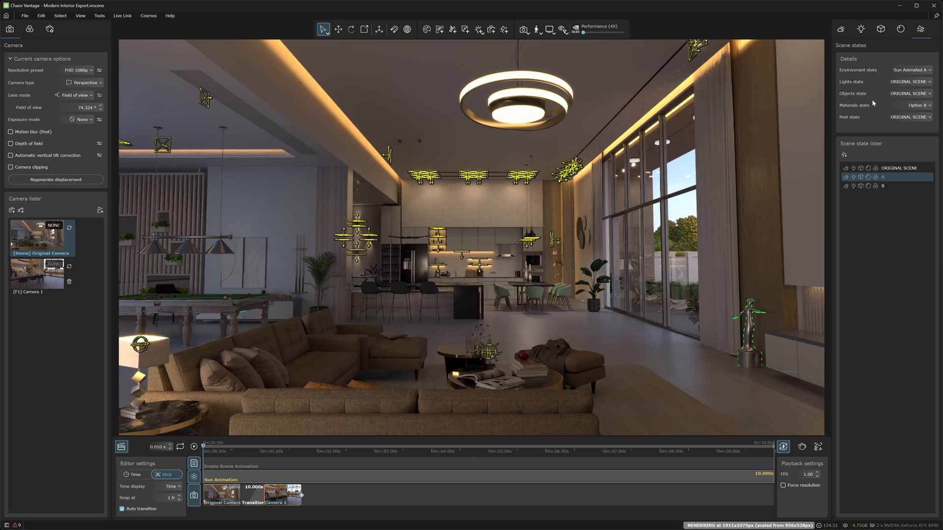
Create an objects sub-state named Moved Statue, move the sculpture across the floor towards the potted plant, and update the sub-state
left_click(881, 31)
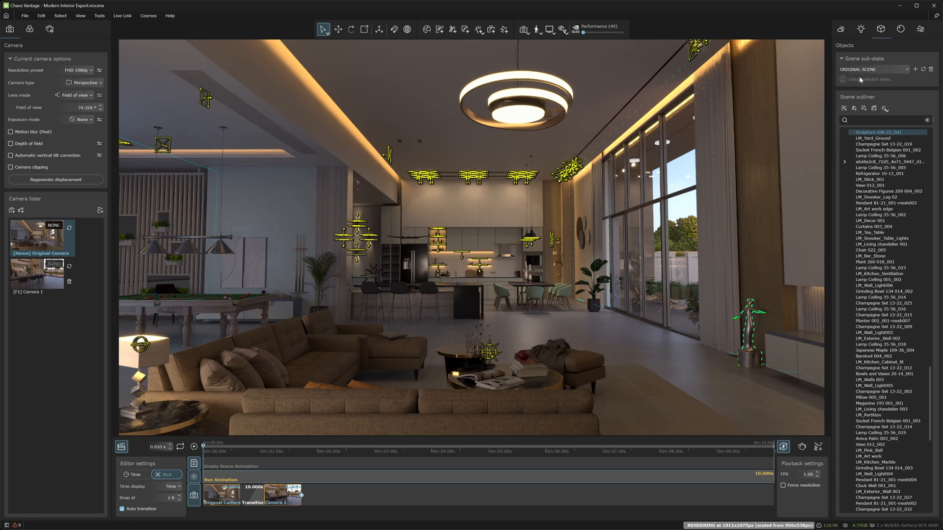
left_click(915, 70)
type("Moved Statue")
left_click(338, 29)
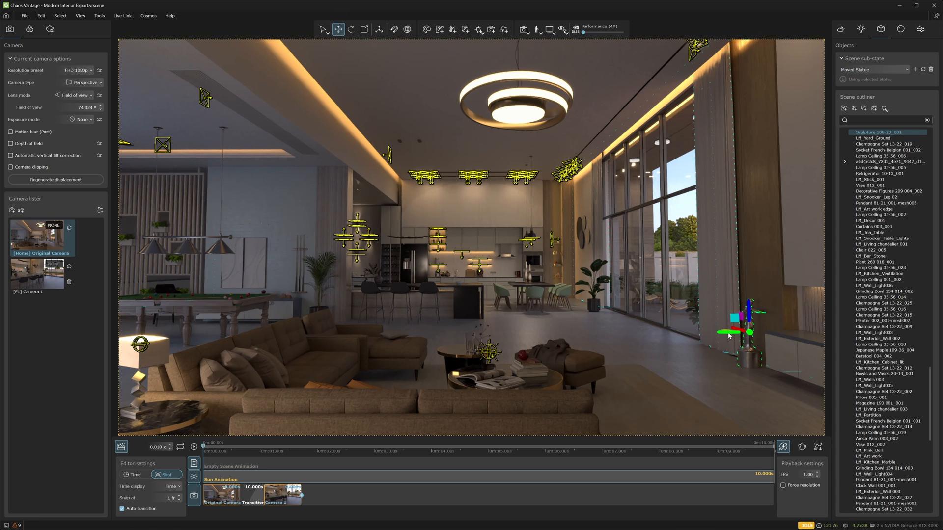
left_click_drag(728, 335, 614, 335)
left_click(923, 70)
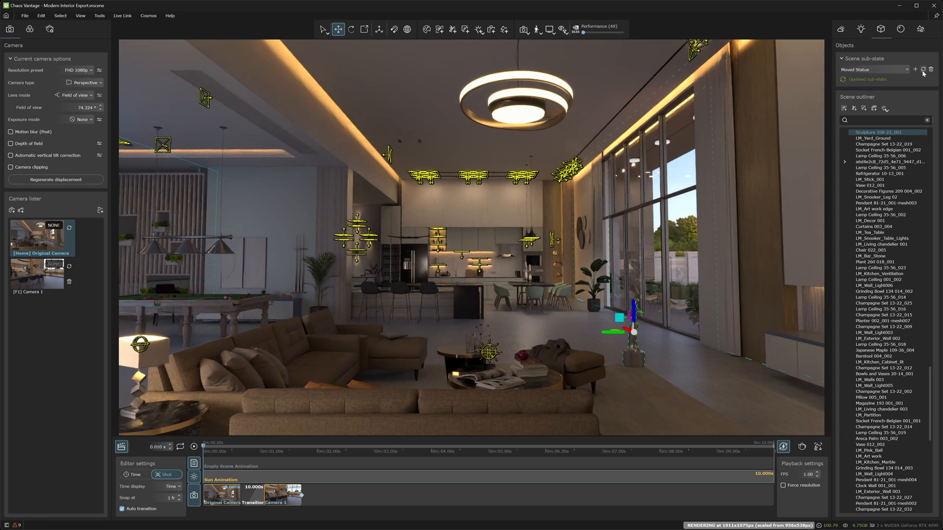
Review the scene states with the moved statue and activate scene state B
left_click(920, 30)
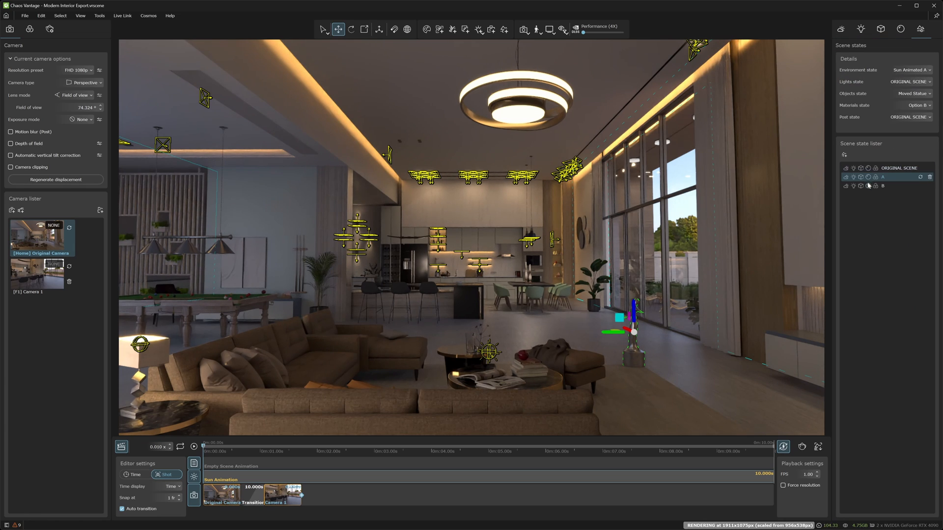
mouse_move(884, 179)
left_click(887, 186)
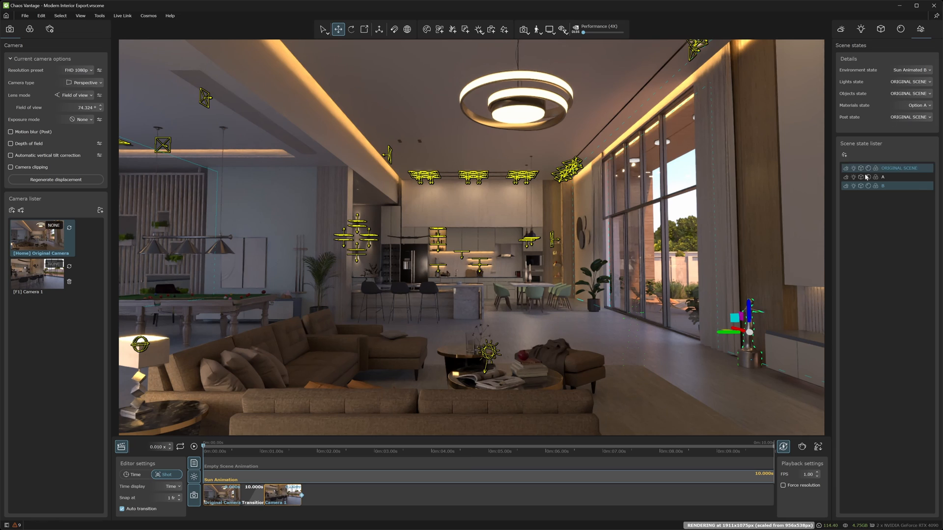
Assign scene state A to the Original Camera and scene state B to Camera 1
left_click(54, 226)
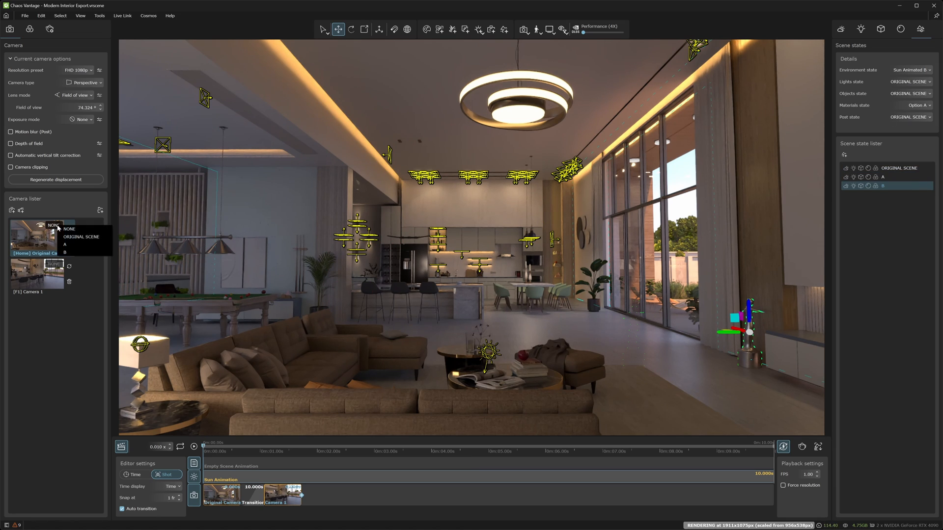
left_click(71, 246)
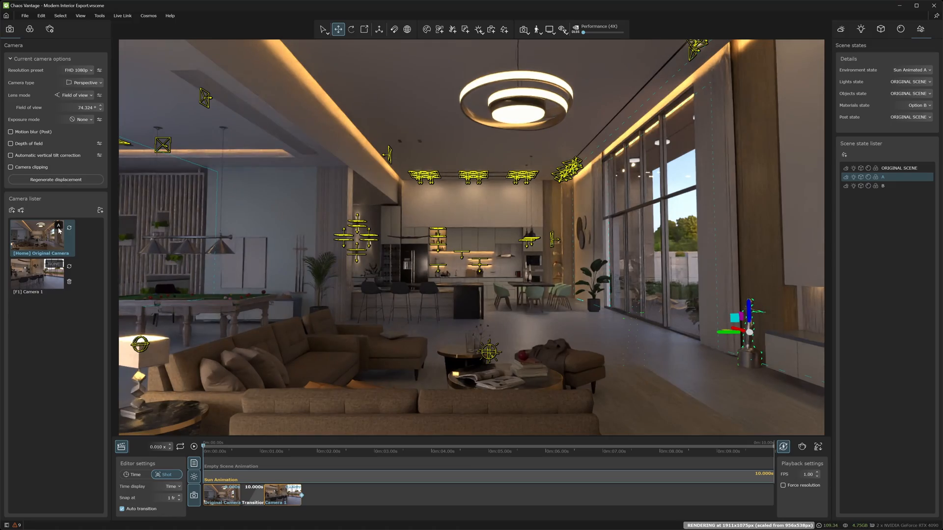
left_click(57, 269)
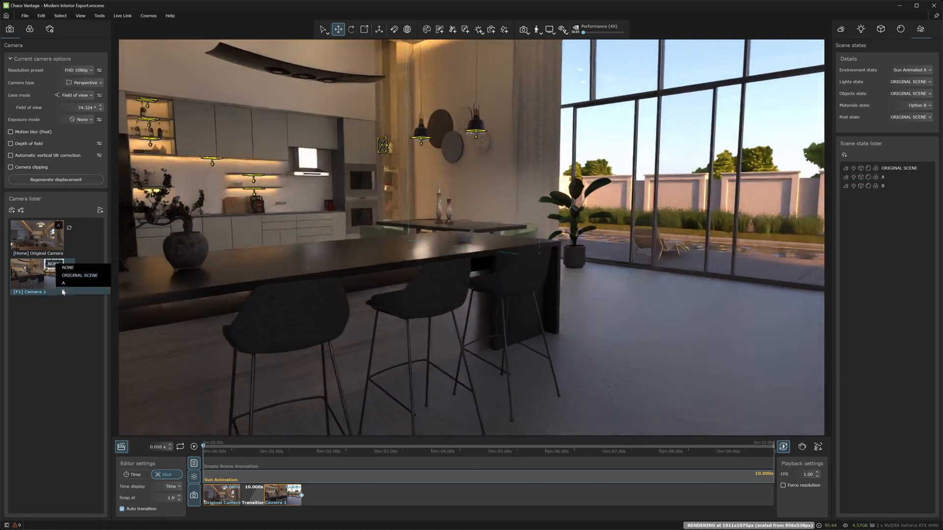
Return to the Original Camera, play the camera animation, then replay it and pause partway through
key("Home")
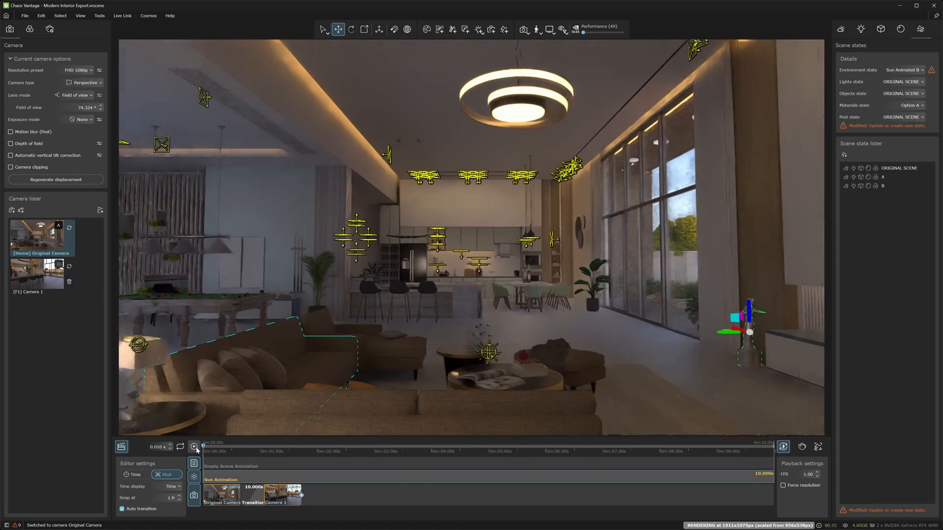
left_click(194, 446)
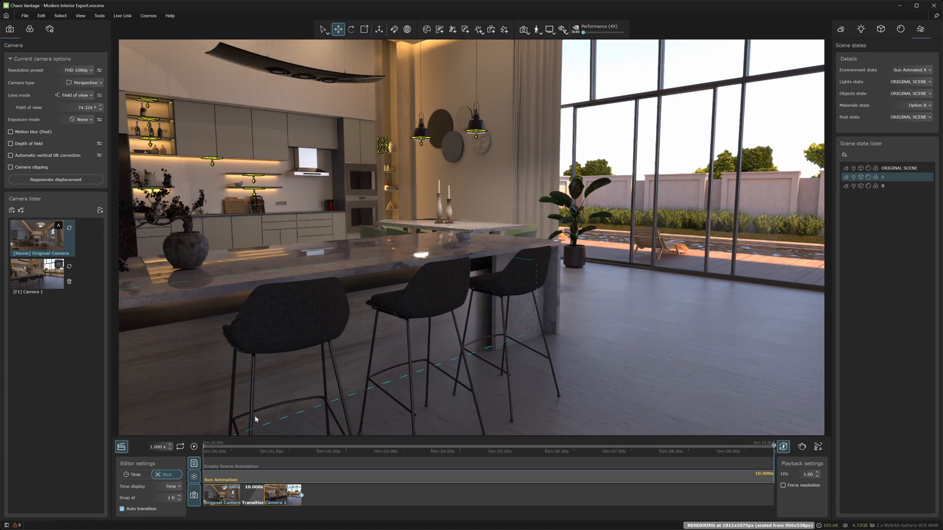
left_click(194, 446)
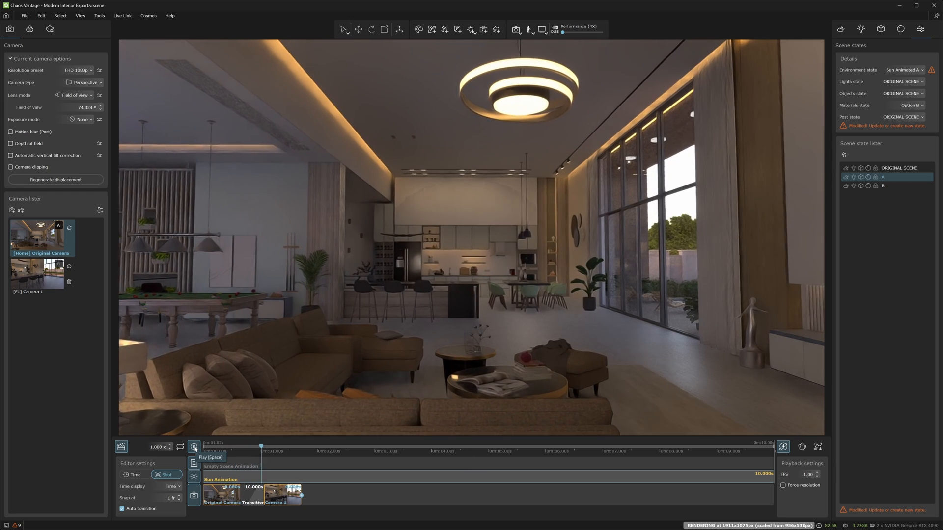
left_click(195, 447)
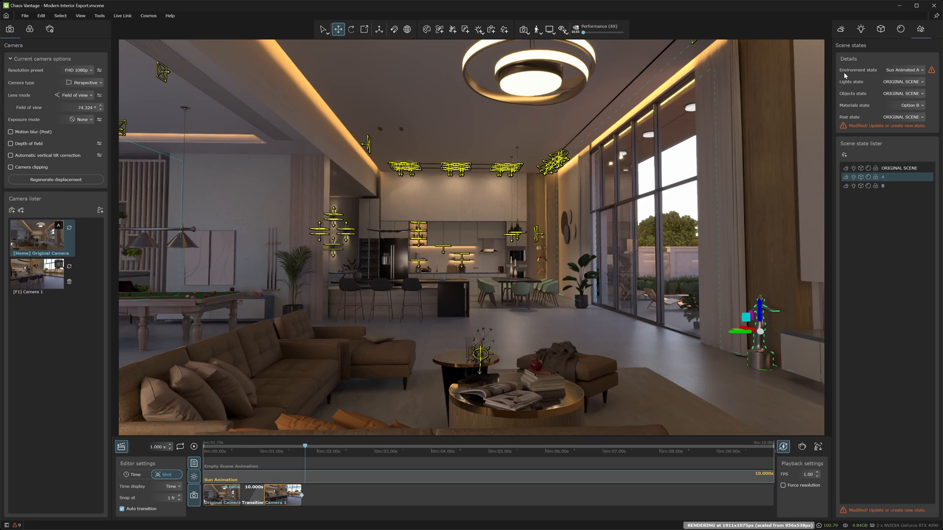
Compare the environment states Sun Animated A and Sun Animated B by switching between them
left_click(899, 72)
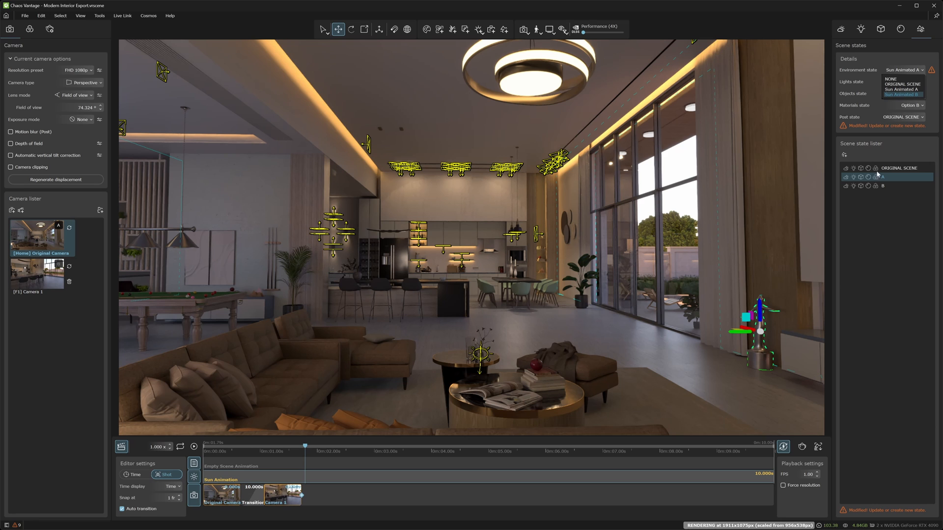
left_click(888, 95)
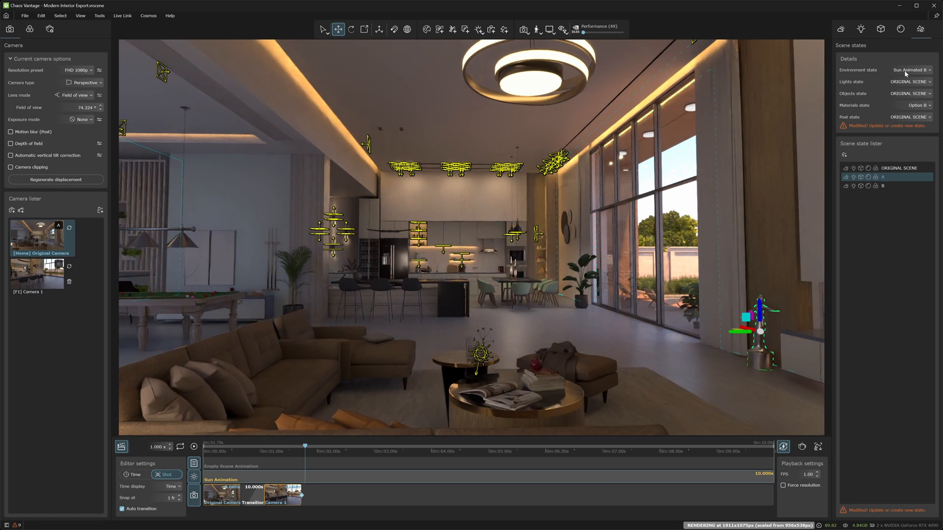
left_click(904, 72)
left_click(903, 88)
left_click(906, 70)
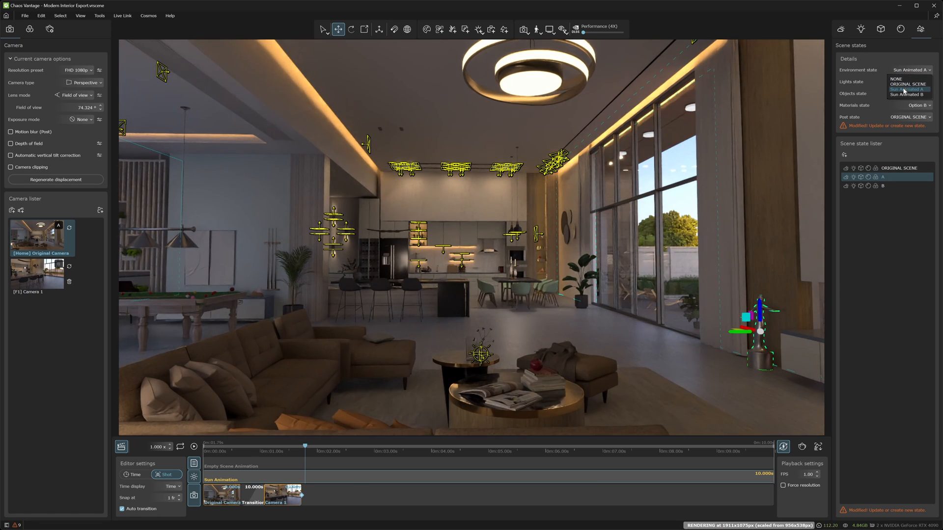
left_click(904, 96)
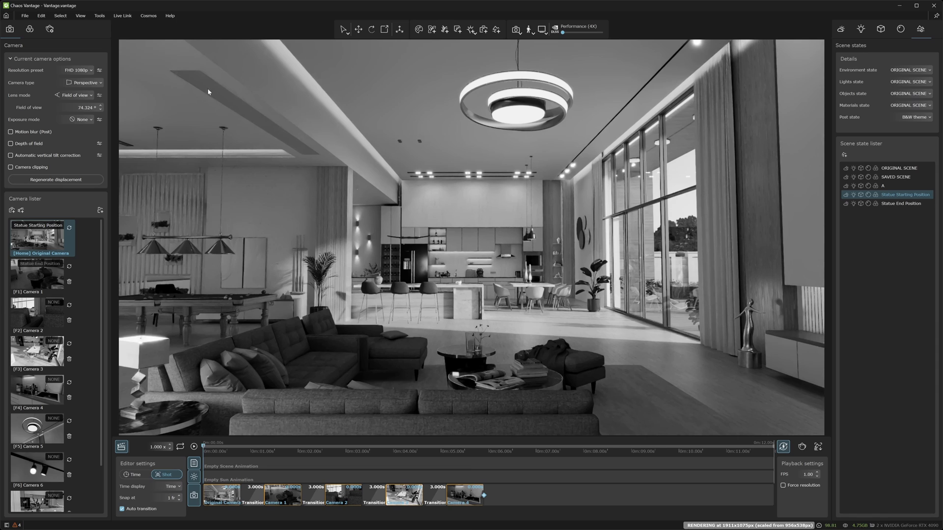
Examine the kitchen island and dining area of the black-and-white scene
left_click(25, 16)
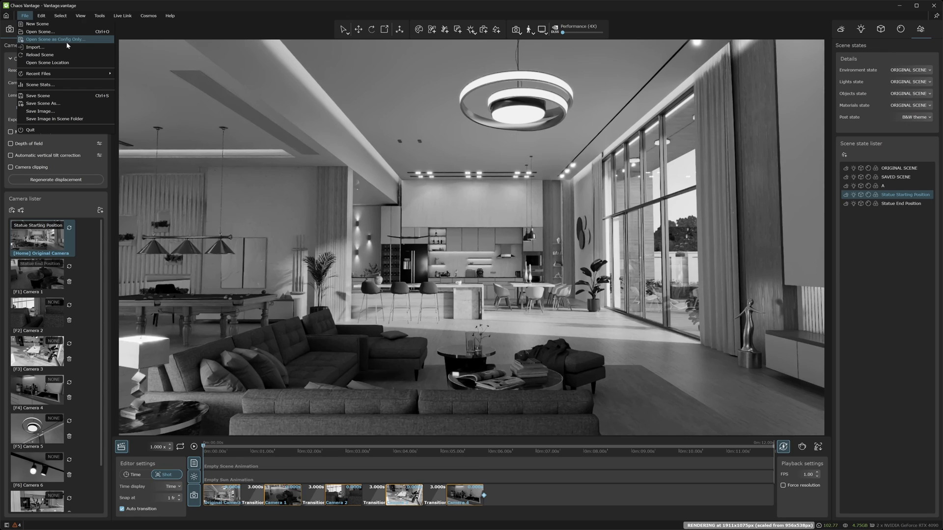
left_click(24, 16)
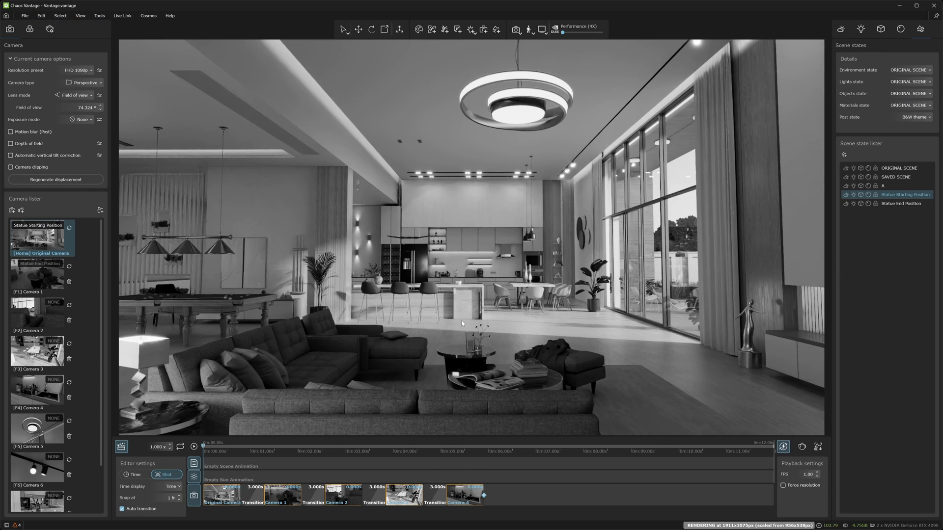
scroll(461, 320, "up", 5)
mouse_move(461, 320)
right_mouse_down()
mouse_move(479, 305)
mouse_move(470, 315)
right_mouse_up()
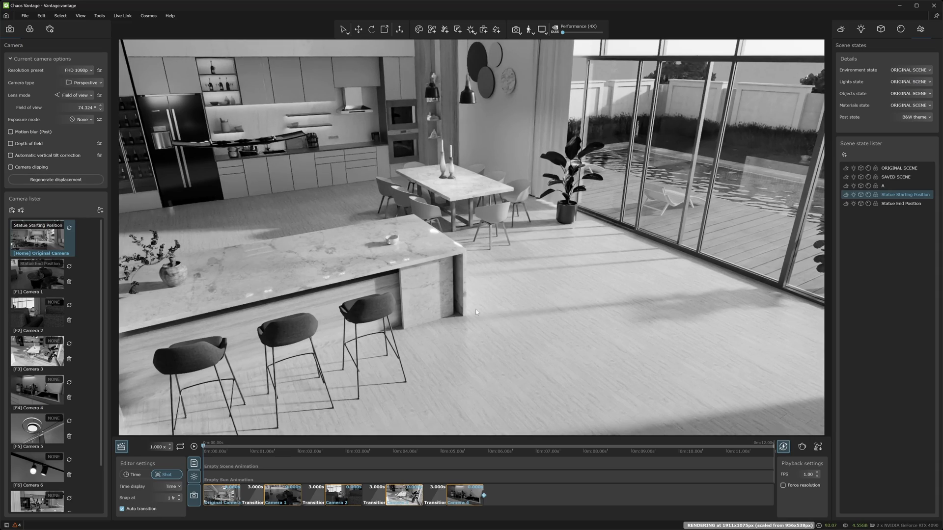
right_click_drag(475, 312, 495, 322)
middle_click_drag(587, 328, 387, 246)
mouse_move(540, 310)
middle_mouse_down()
mouse_move(427, 267)
mouse_move(550, 314)
middle_mouse_up()
middle_click_drag(427, 225, 470, 269)
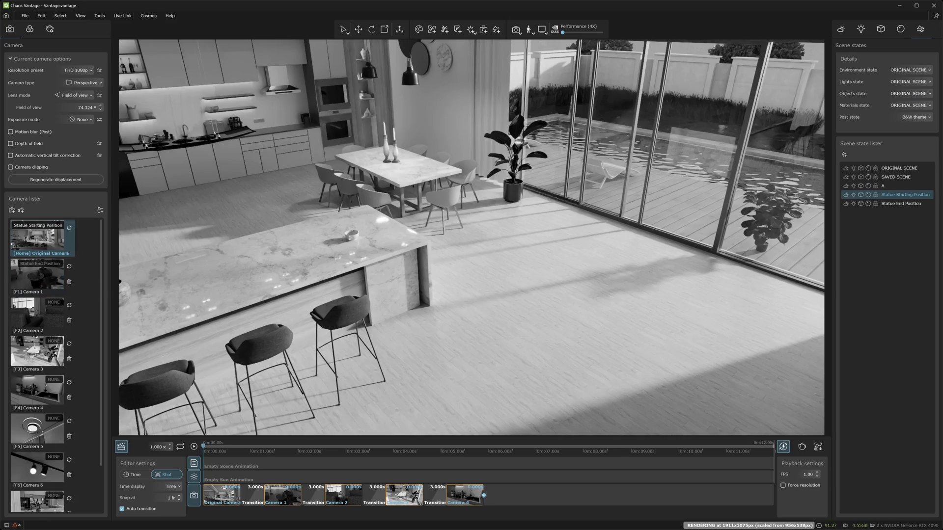
Play the camera animation, pause it partway, and review the color corrections of the B&W theme sub-state
left_click(194, 447)
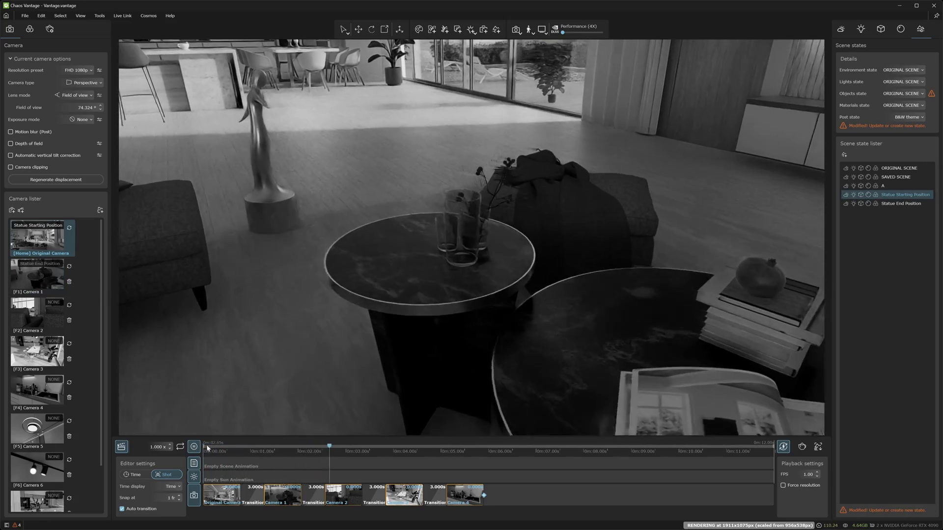
left_click(195, 446)
left_click(29, 29)
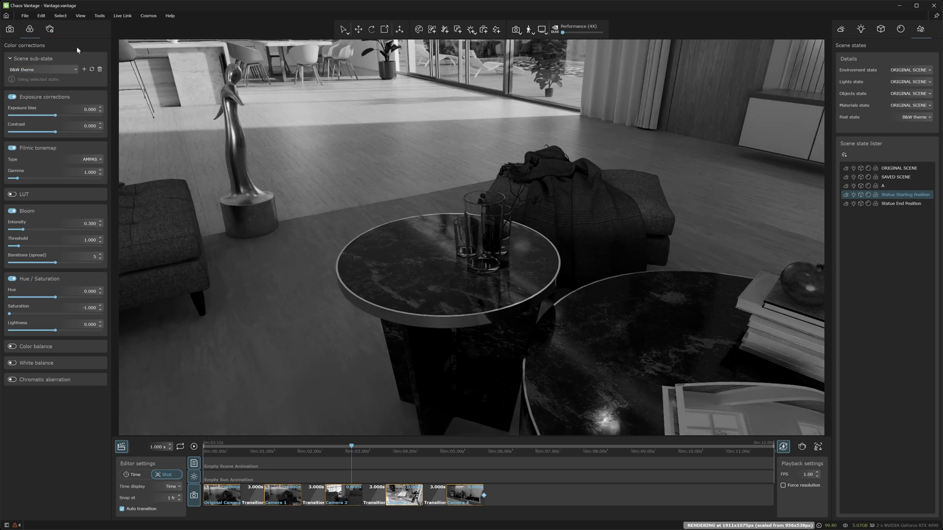
left_click(10, 29)
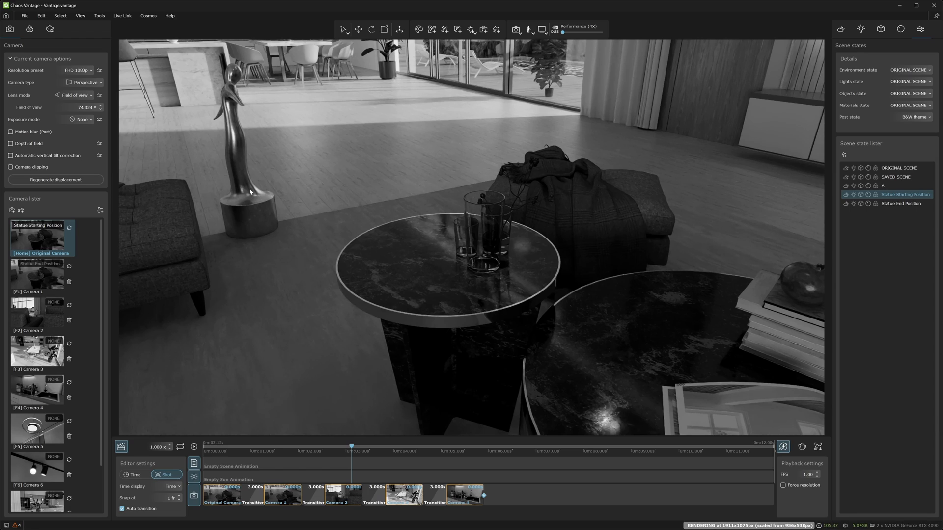
Examine the dining table and potted plant beyond the kitchen island
middle_click_drag(242, 182, 326, 243)
middle_click_drag(326, 177, 436, 250)
scroll(379, 154, "up", 4)
middle_click_drag(379, 154, 496, 203)
scroll(506, 193, "up", 4)
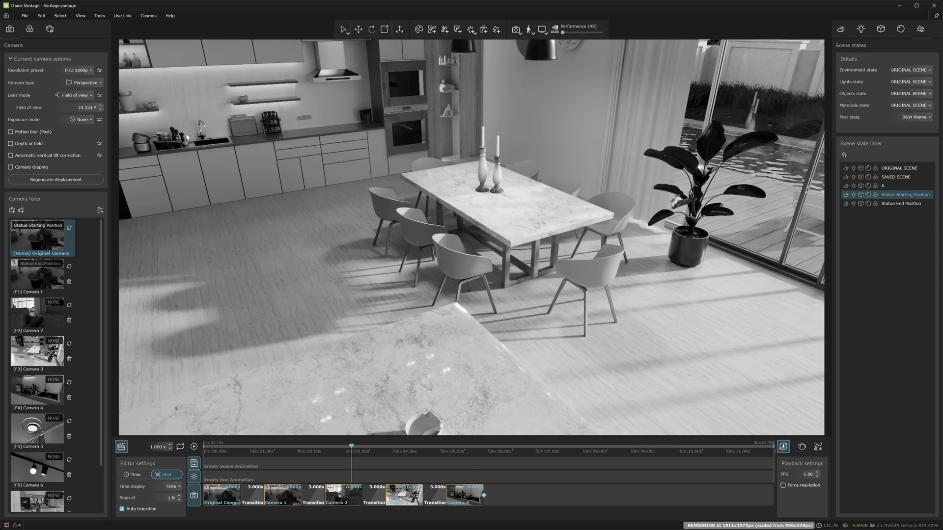
Open the scene file Modern Interior Export - Modified.vrscene from the Scenes folder
left_click(26, 16)
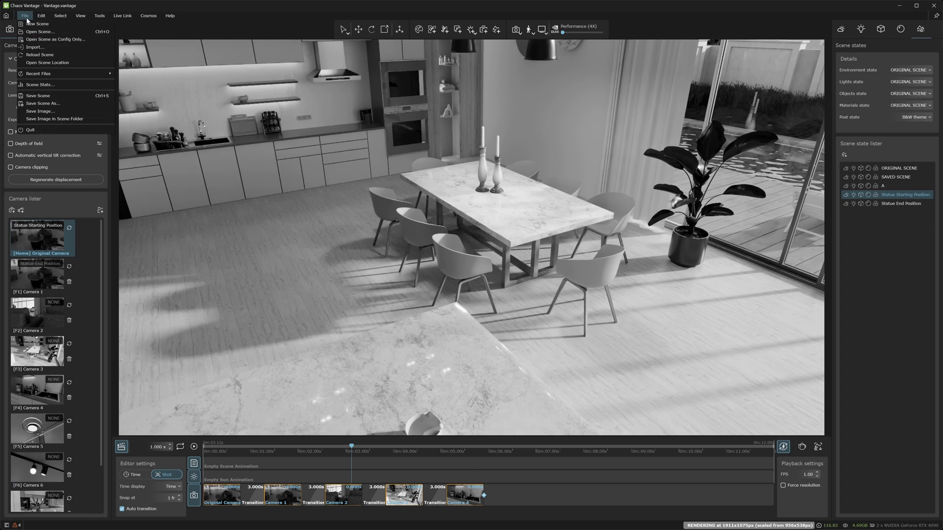
left_click(39, 31)
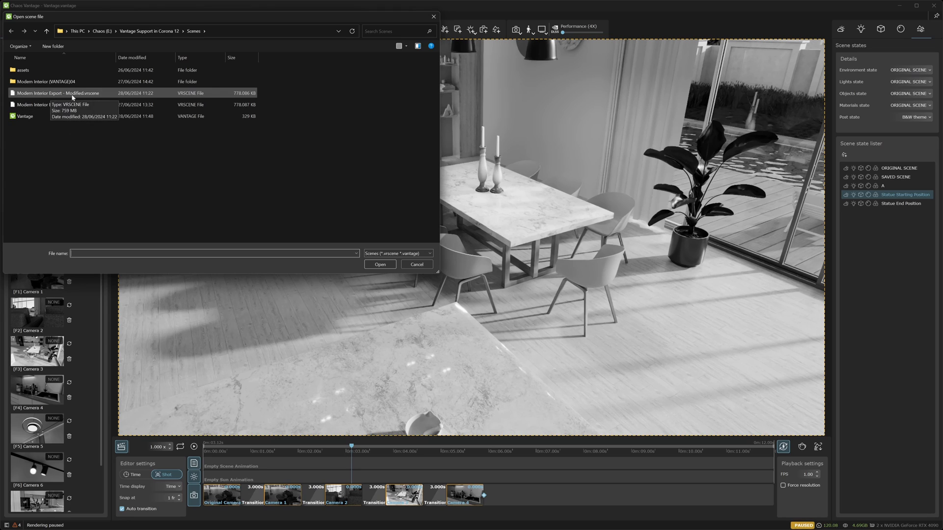
left_click(99, 96)
left_click(372, 265)
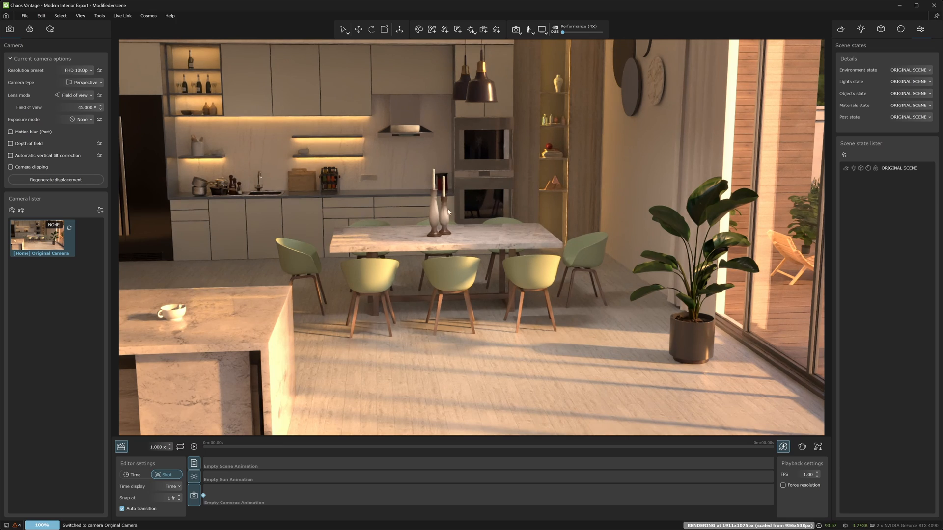
Save the scene as a new Vantage file named "Vantage - Modified Export"
left_click(27, 17)
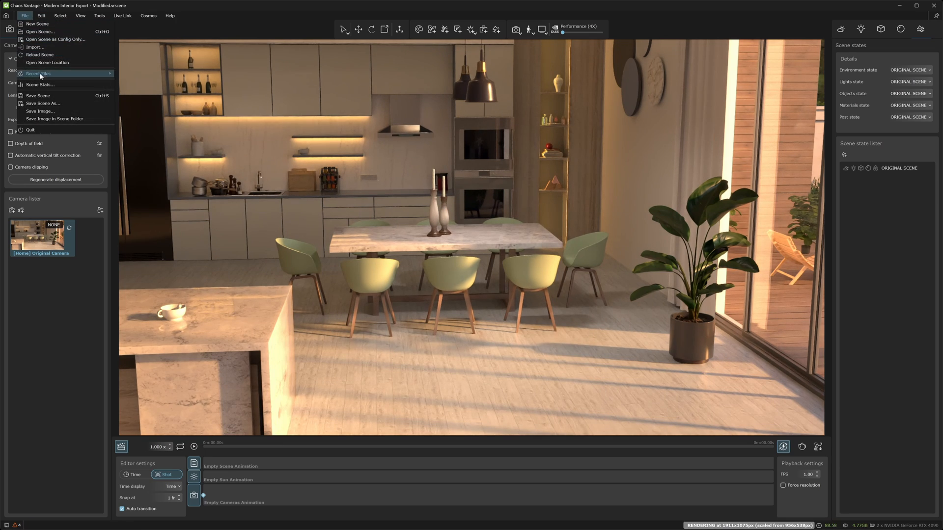
left_click(52, 102)
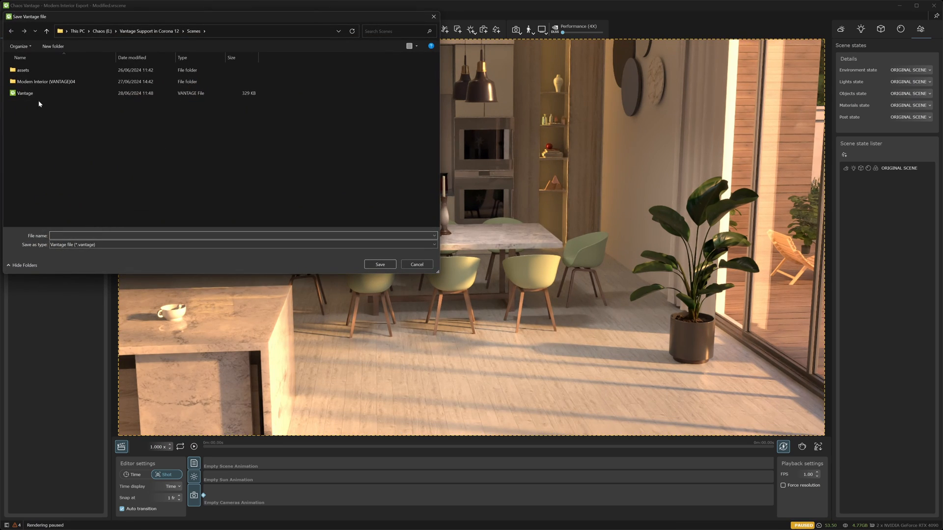
left_click(25, 94)
key("End")
type("- Modified Export")
key("Return")
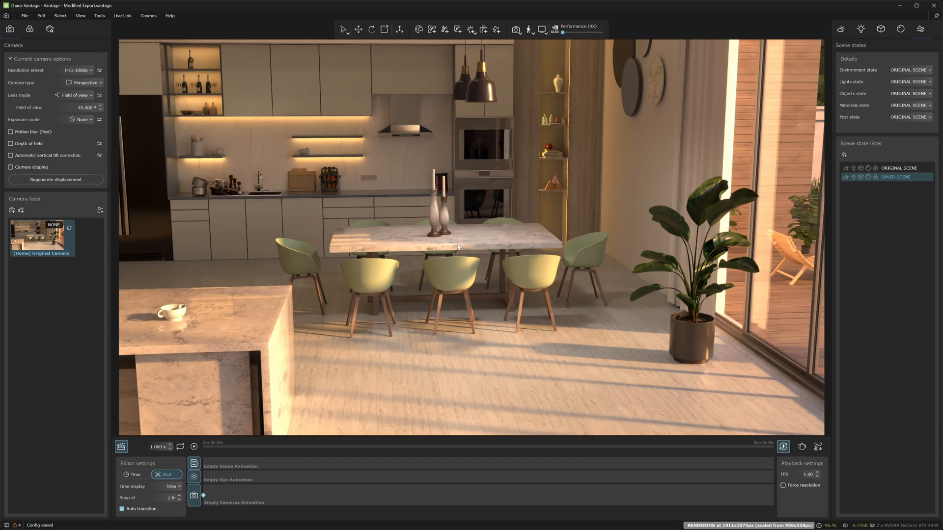
middle_click_drag(465, 275, 498, 307)
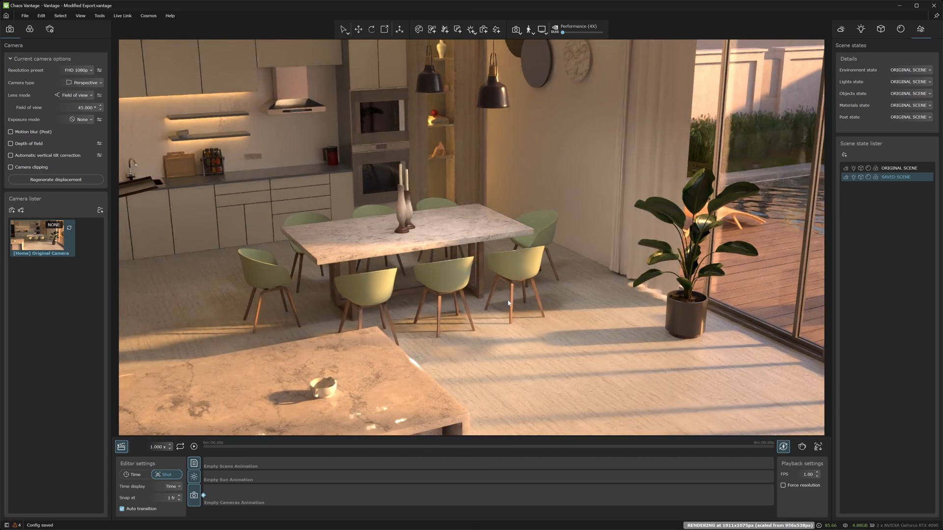
middle_click_drag(449, 287, 435, 252)
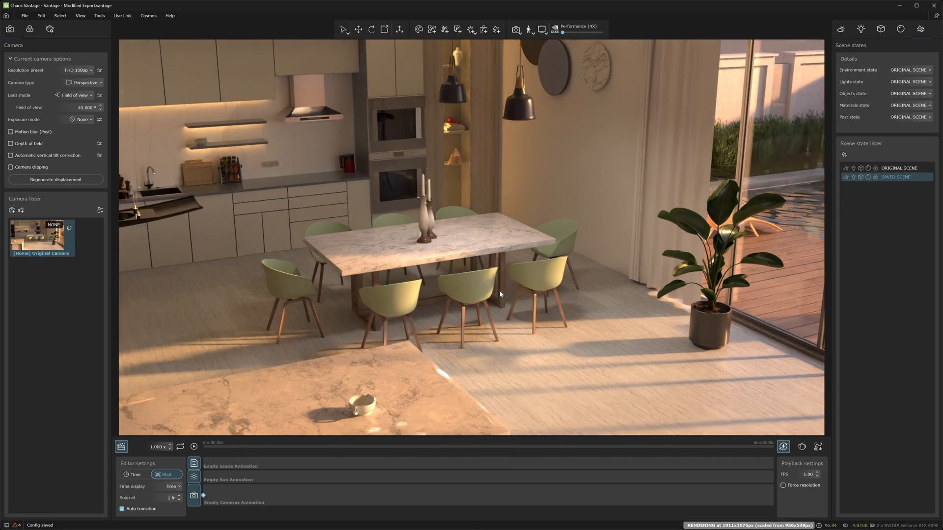
Examine the dining area and review the color corrections of the ORIGINAL SCENE sub-state
middle_click_drag(500, 294, 436, 275)
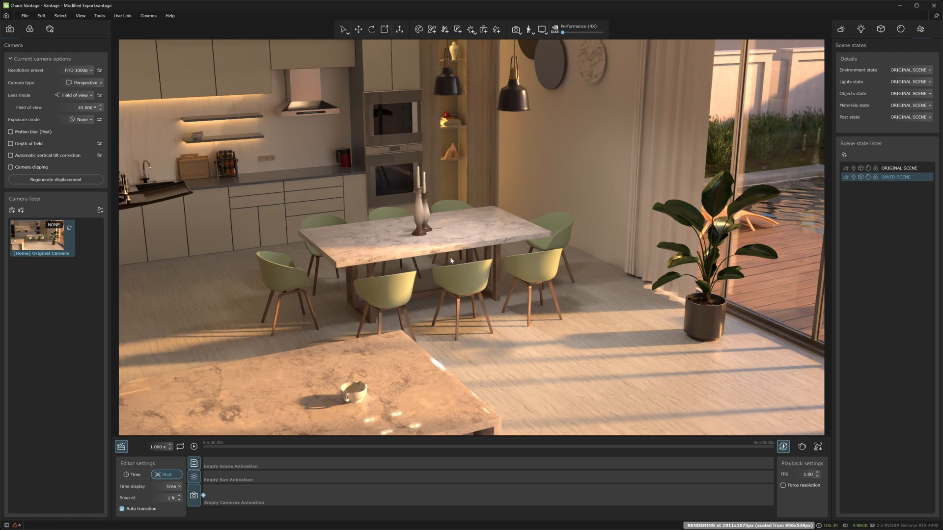
middle_click_drag(451, 260, 440, 243)
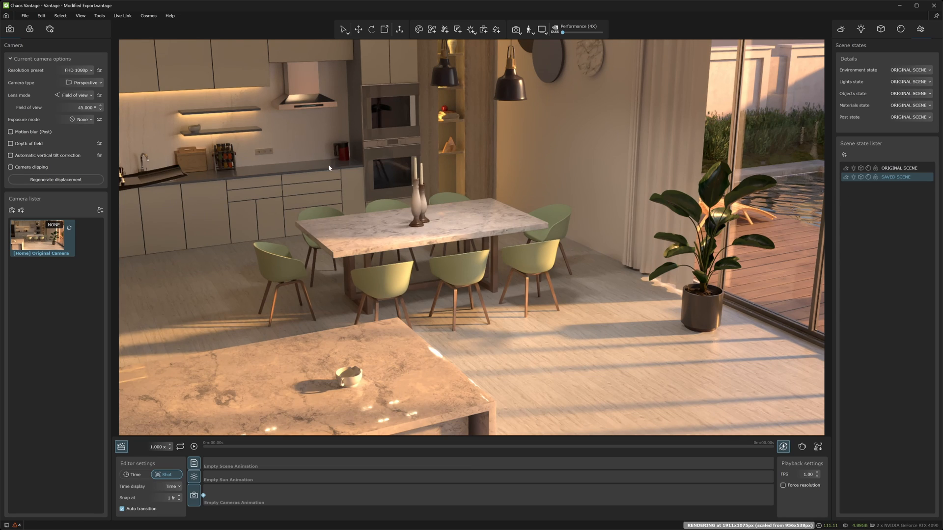
left_click(30, 30)
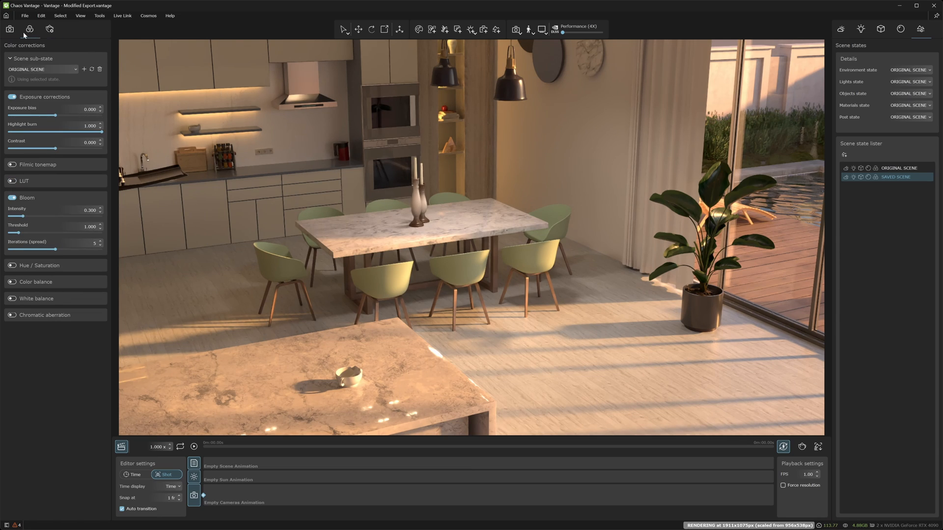
left_click(10, 29)
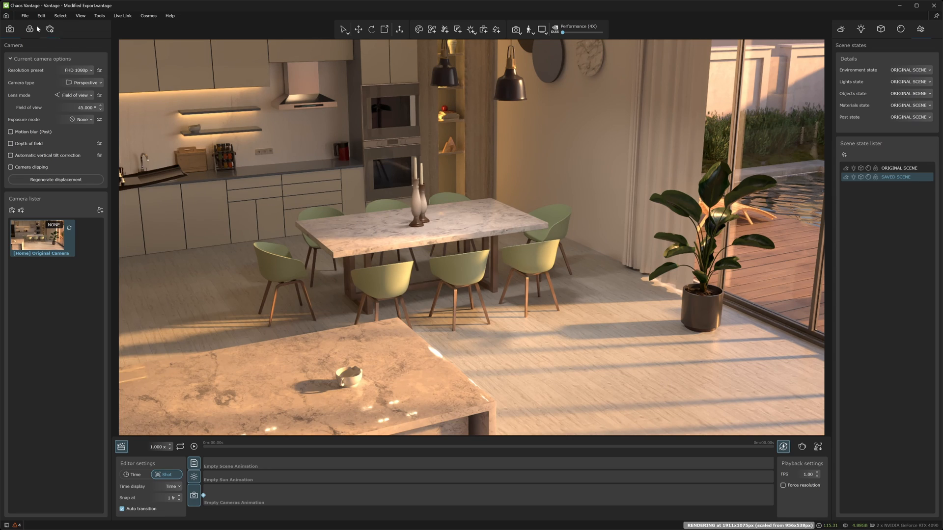
Load the Vantage file named "Vantage" from the Scenes folder into the modified export scene
left_click(24, 15)
left_click(70, 40)
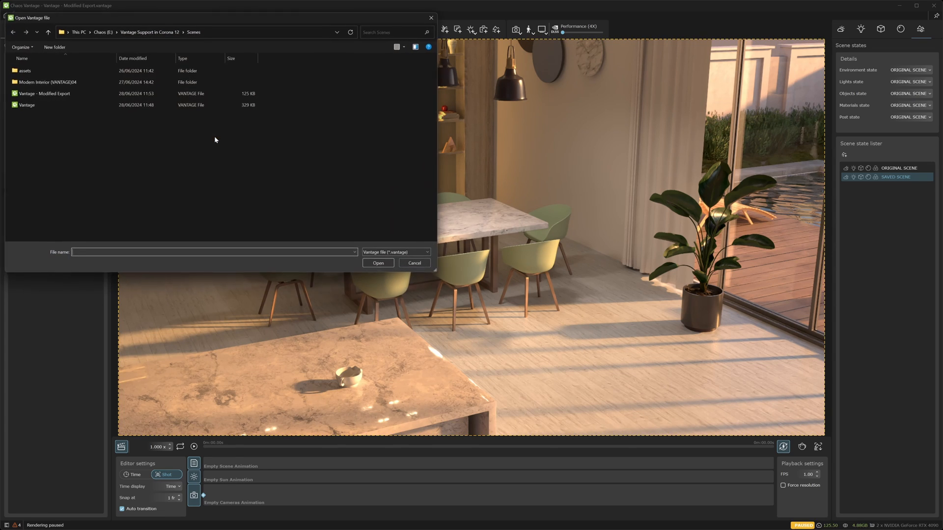
left_click(25, 106)
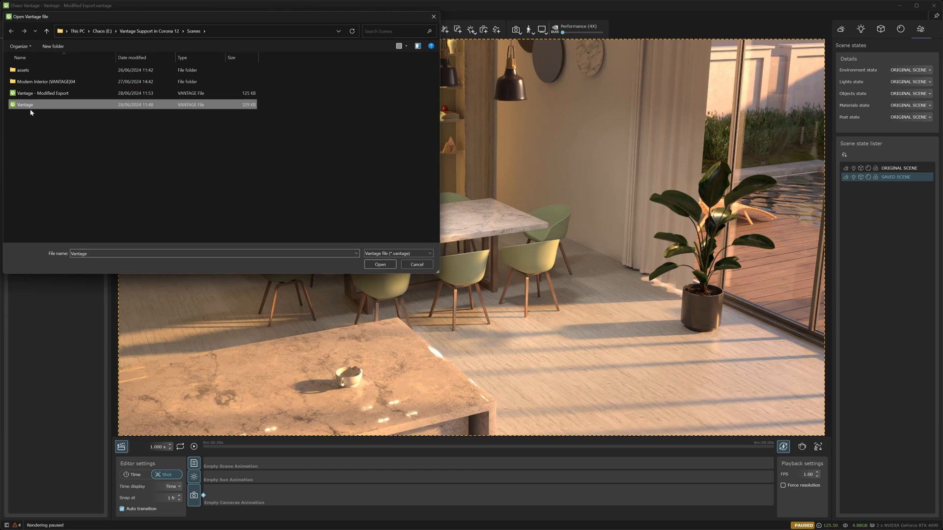
left_click(380, 264)
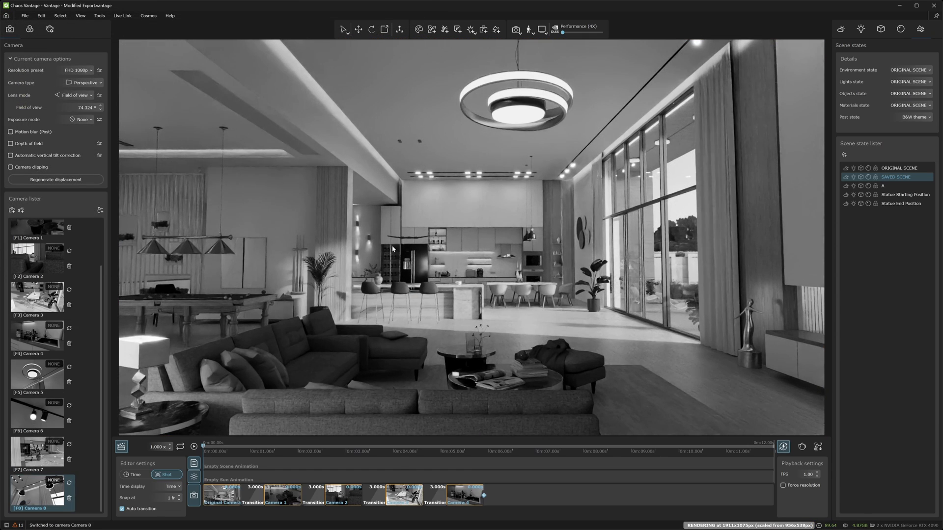
Review the camera list from its first entry and examine the dining table, chairs and potted plant up close
left_click_drag(99, 271, 92, 217)
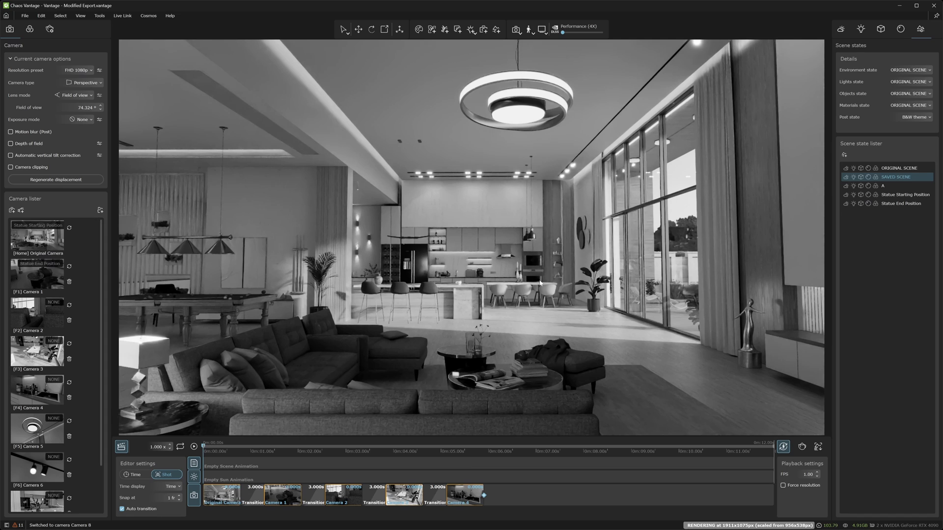
scroll(521, 291, "up", 5)
right_click_drag(520, 292, 457, 240)
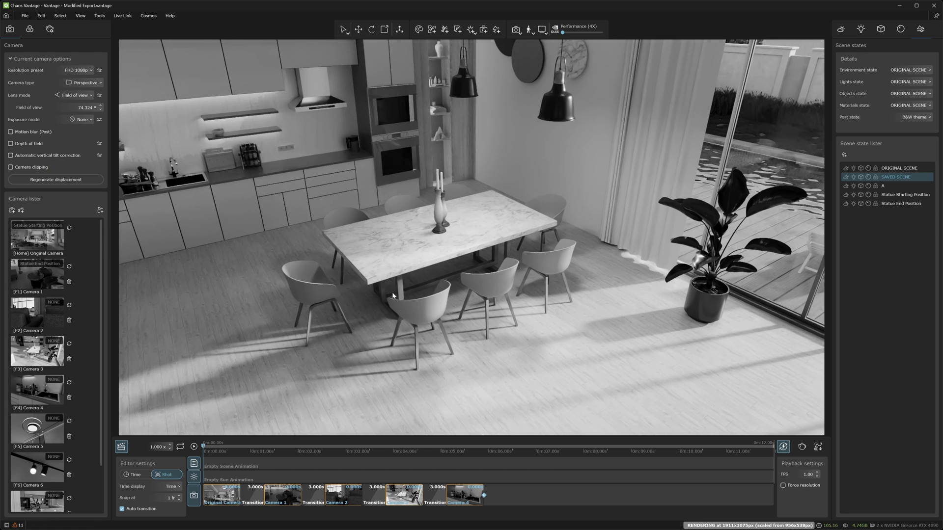
middle_click_drag(491, 299, 485, 294)
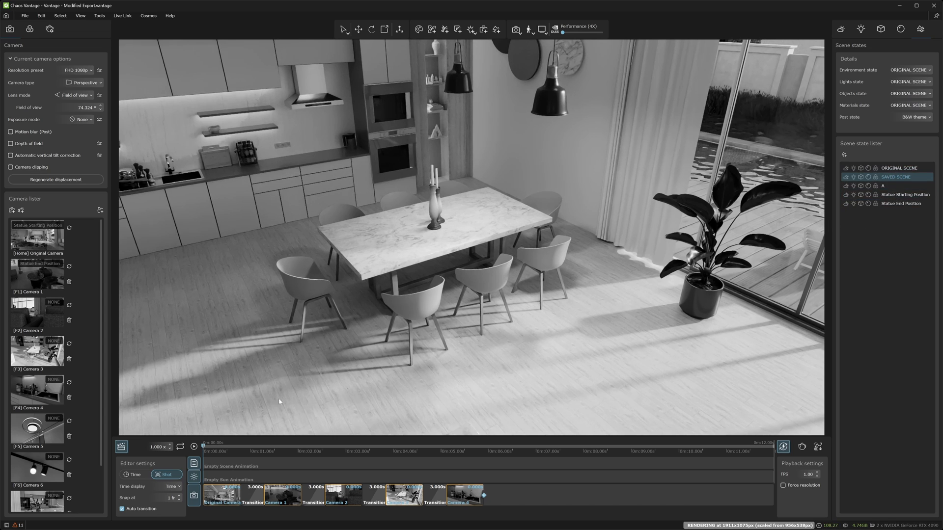
Activate the Original Camera, play its animation, pause it partway, and check the B&W theme color corrections
left_click(37, 238)
key("space")
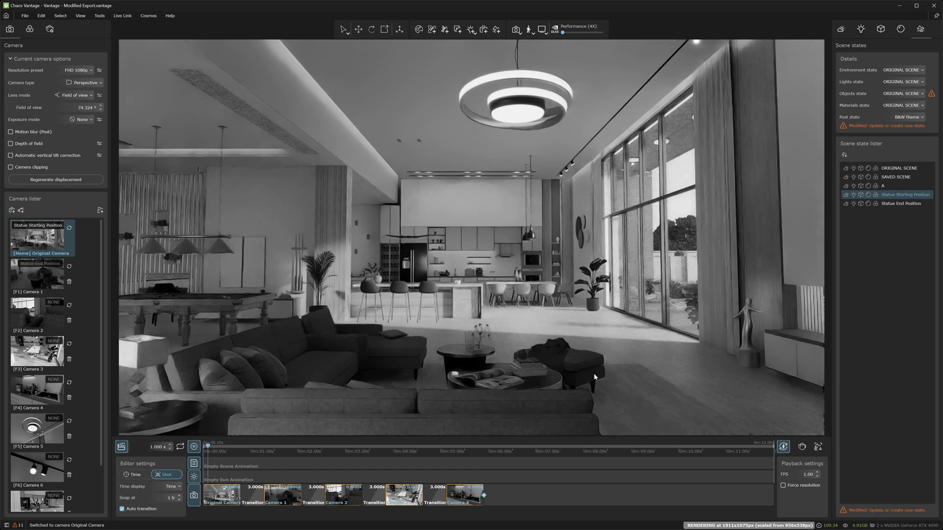
key("space")
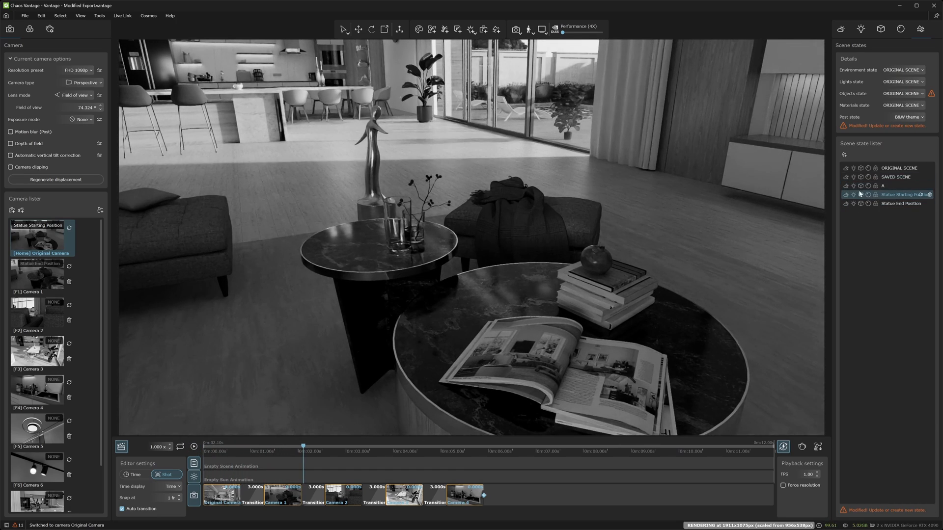
left_click(30, 30)
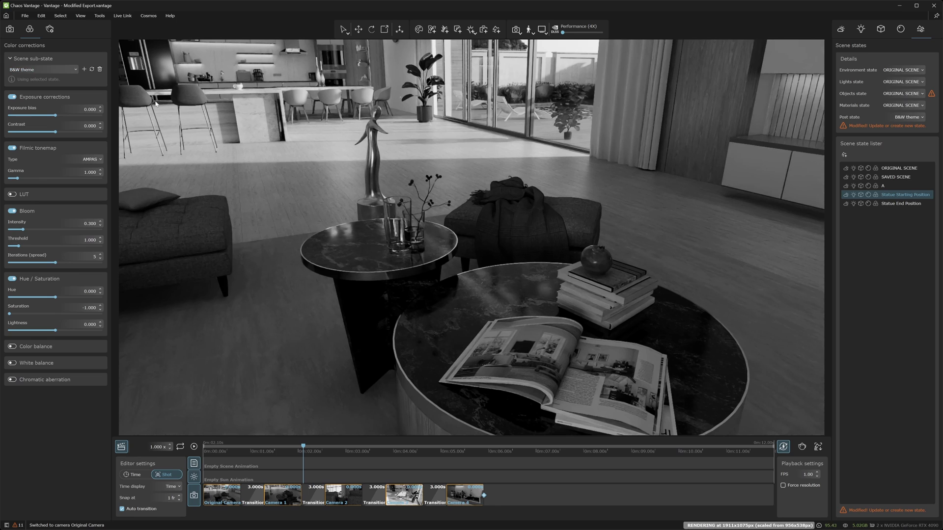
left_click(11, 30)
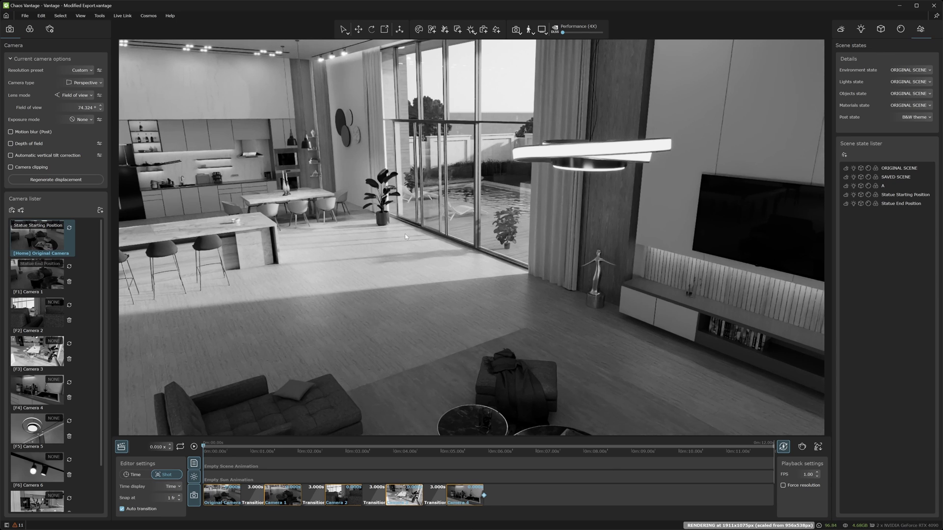
Examine the kitchen island and dining area in the living space, and bring up the scene's material list
middle_click_drag(402, 267, 426, 266)
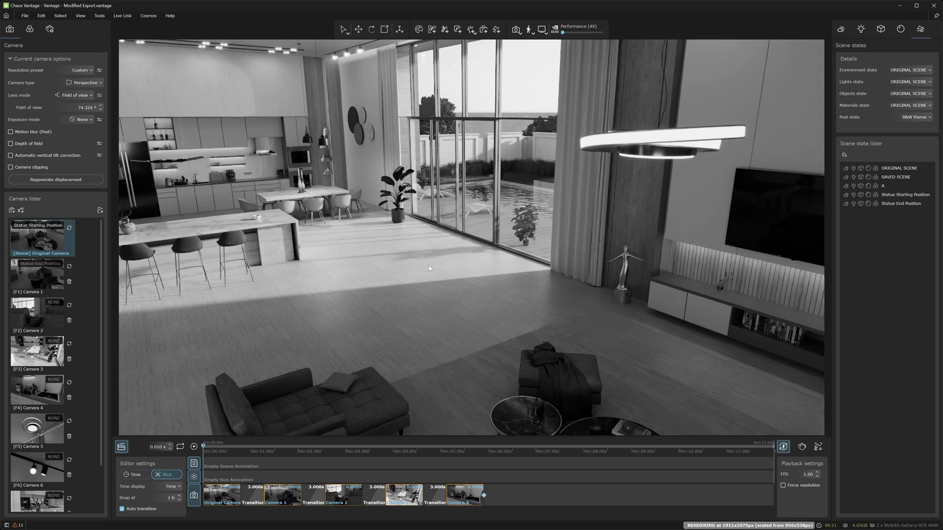
middle_click_drag(431, 264, 453, 270)
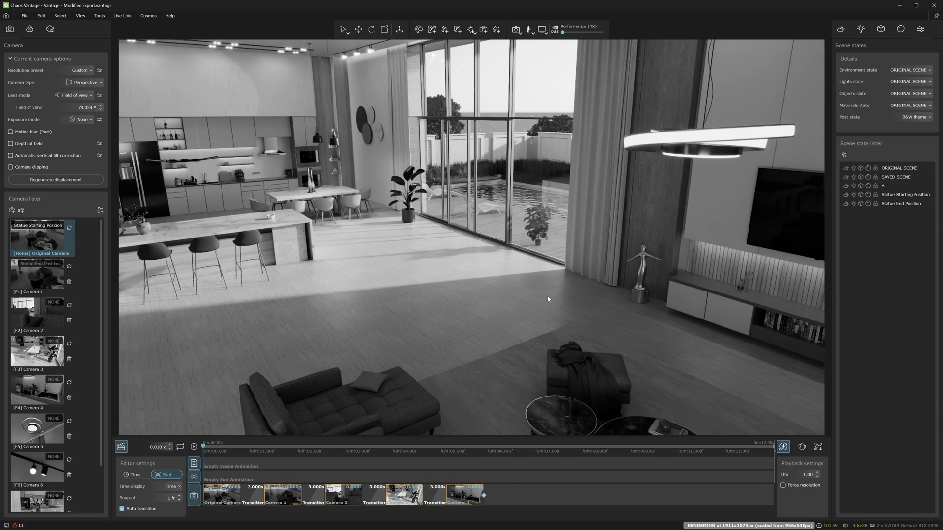
scroll(287, 229, "up", 5)
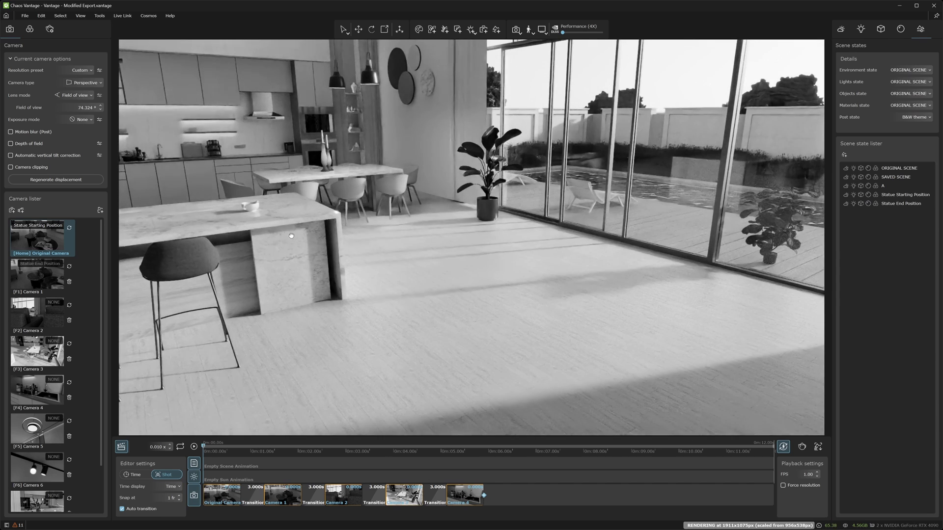
middle_click_drag(287, 231, 434, 268)
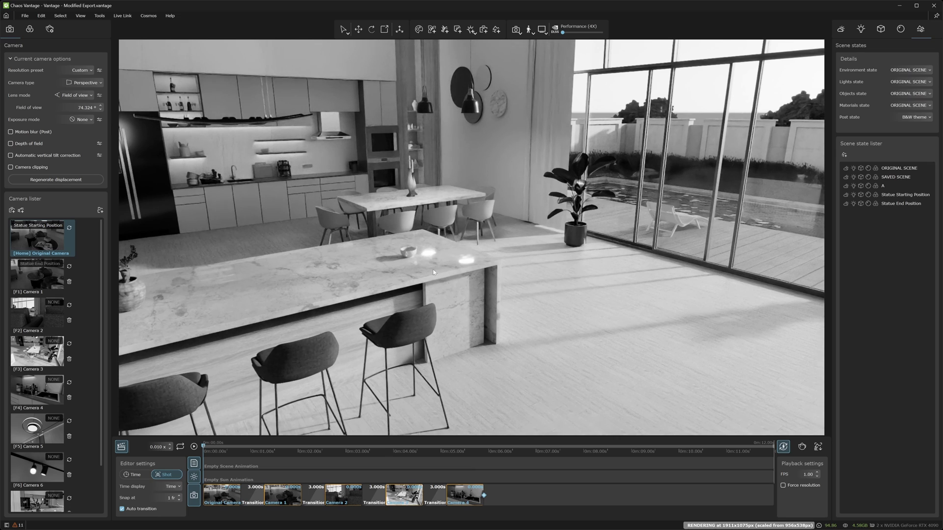
left_click(900, 29)
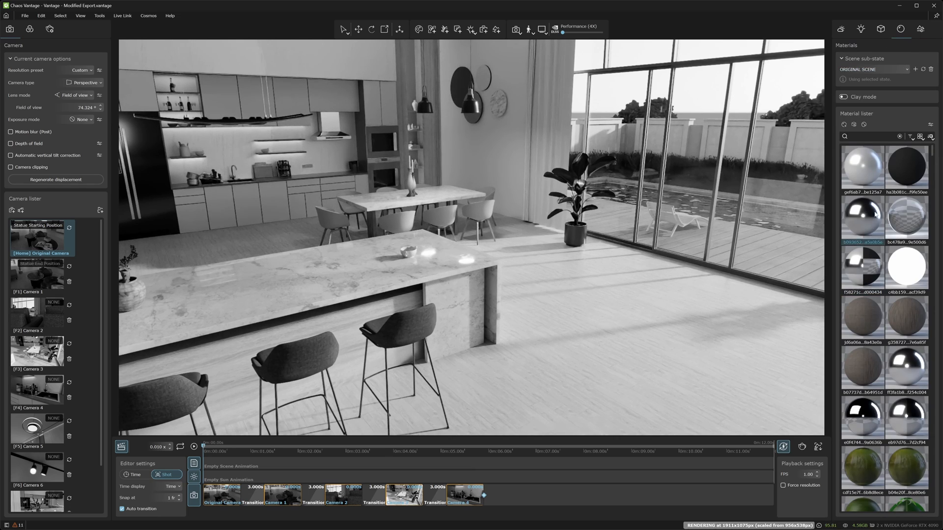
left_click_drag(906, 167, 451, 270)
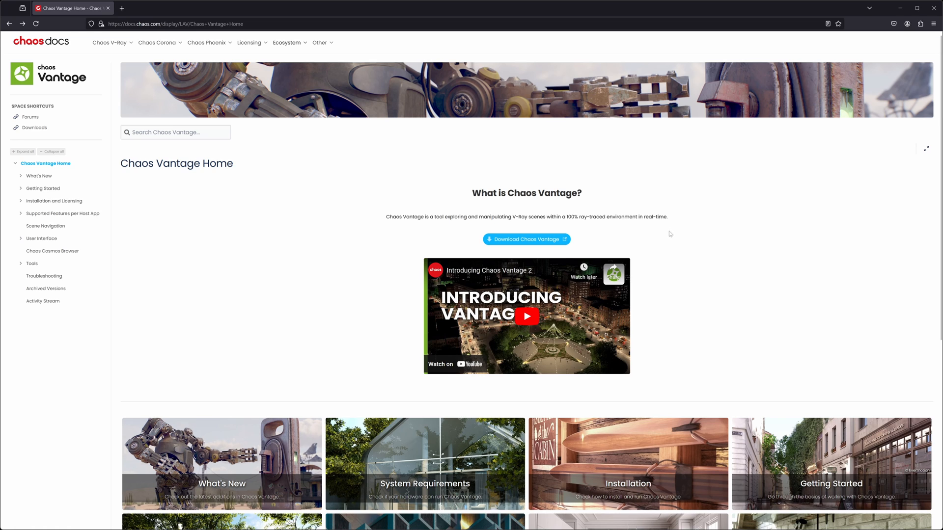
In the web browser, look through the Chaos Vantage Home documentation page and its topic sections
scroll(669, 234, "down", 3)
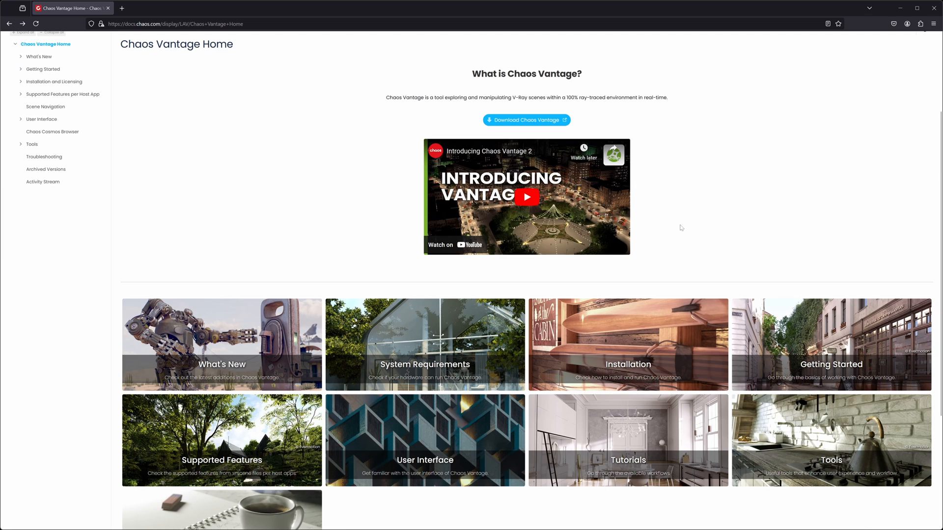
scroll(700, 225, "up", 2)
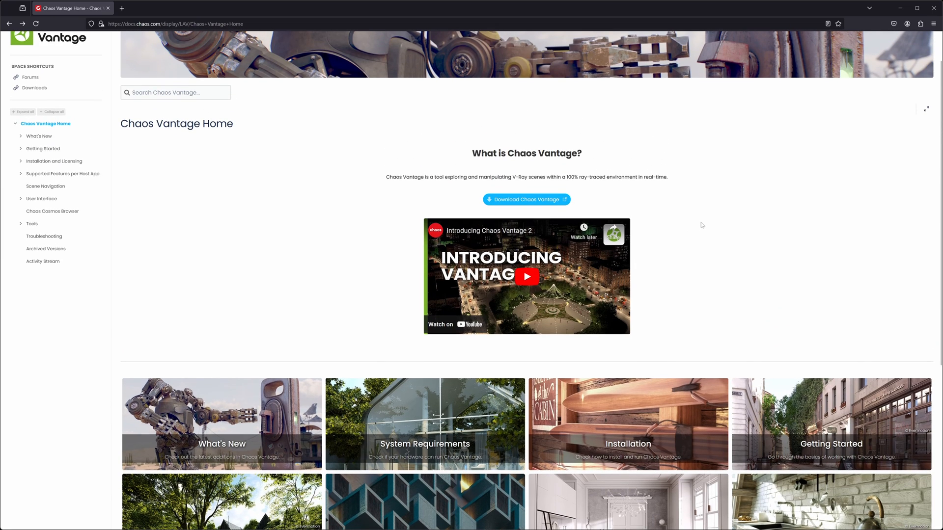
scroll(703, 225, "down", 1)
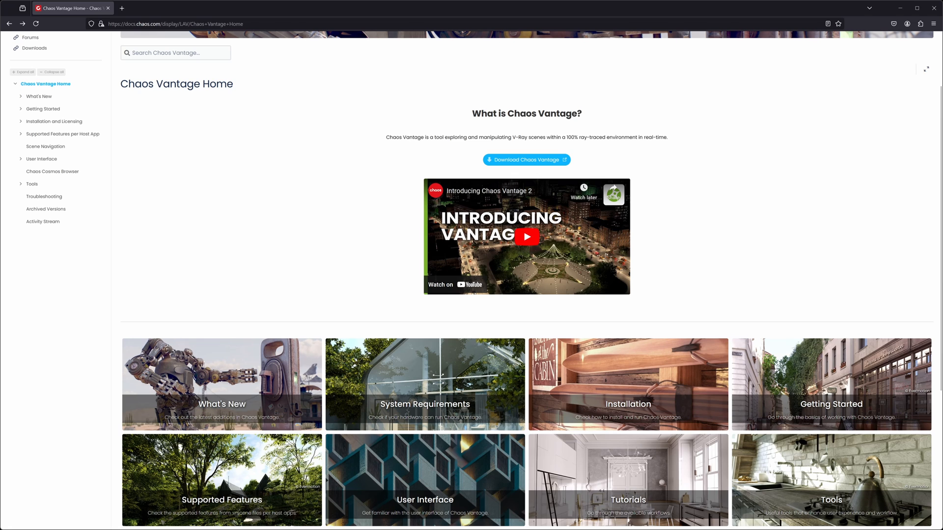
scroll(363, 142, "down", 3)
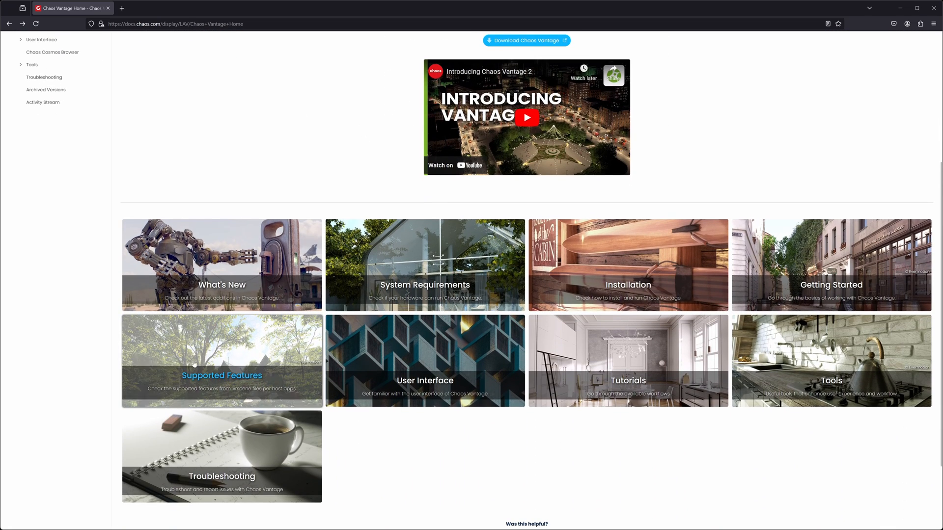
scroll(712, 166, "up", 2)
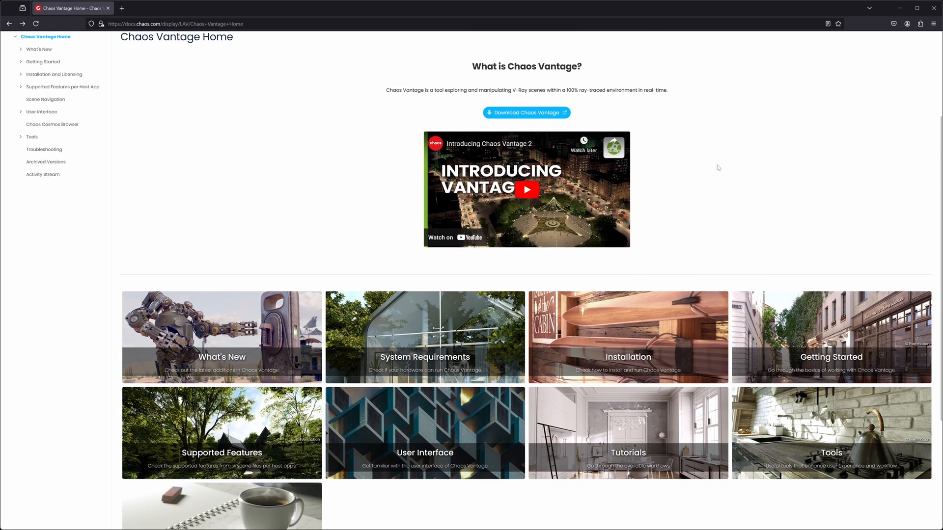
scroll(718, 167, "up", 2)
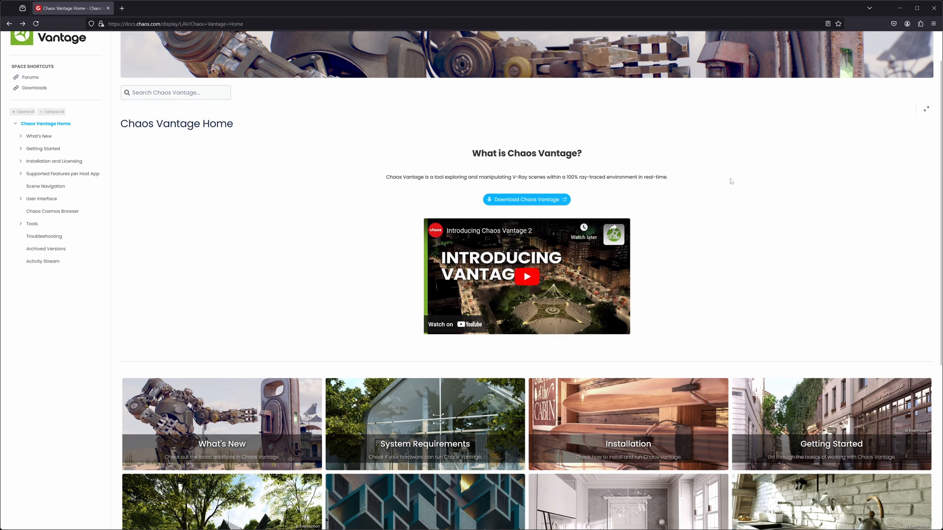
scroll(737, 201, "up", 1)
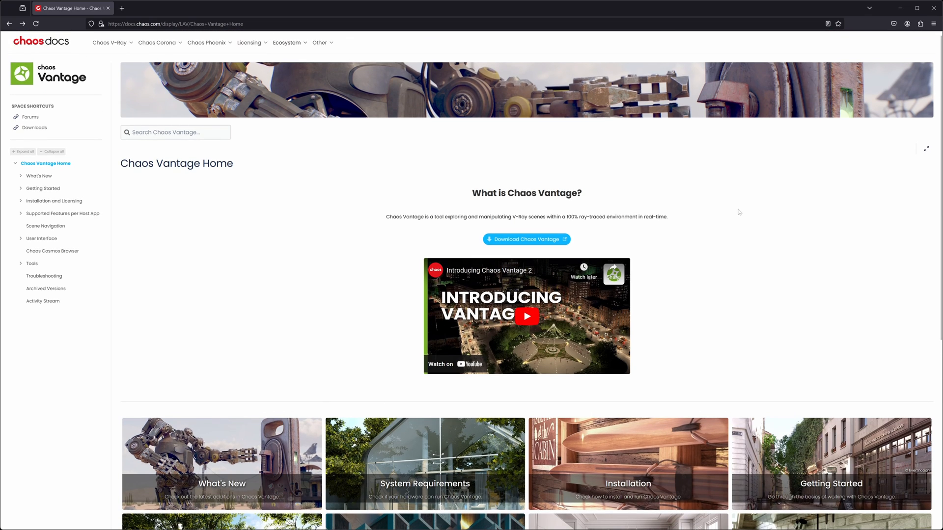